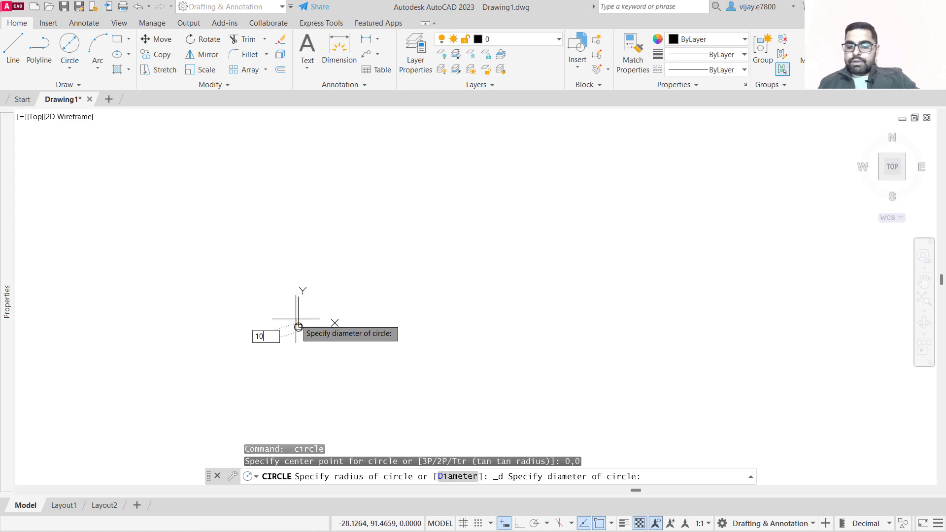
Finish the circle of diameter 100 centred at the origin.
{"action": "key", "text": "Return"}
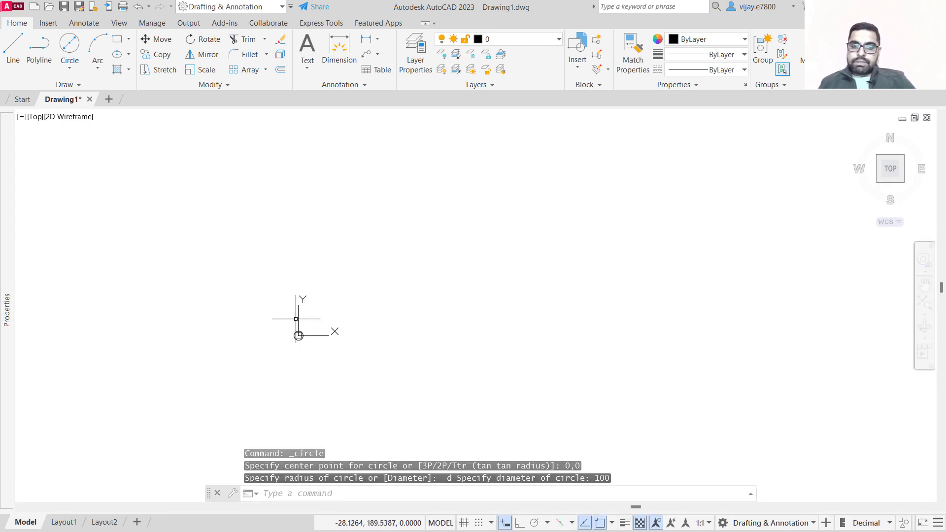
{"action": "scroll", "coordinate": [306, 360], "scroll_direction": "up", "scroll_amount": 10}
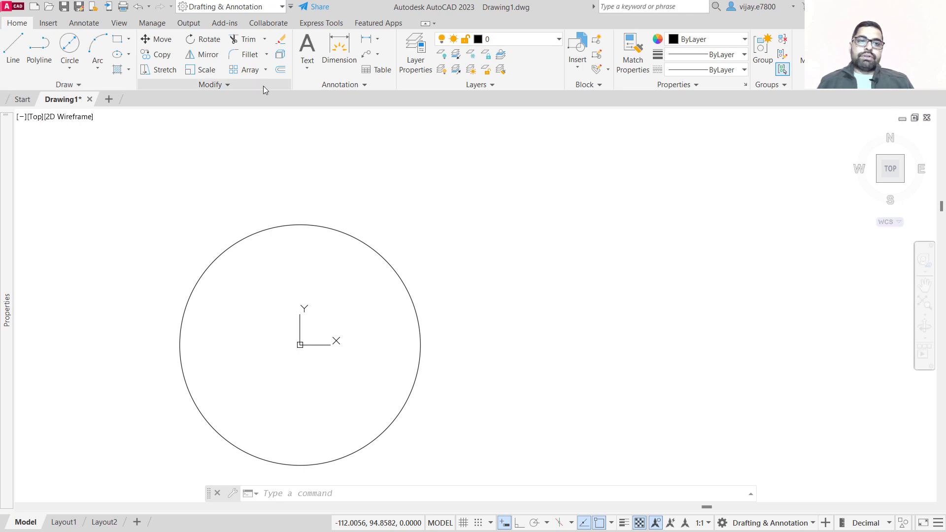
Offset the 100 mm circle outward by 14.
{"action": "left_click", "coordinate": [280, 73]}
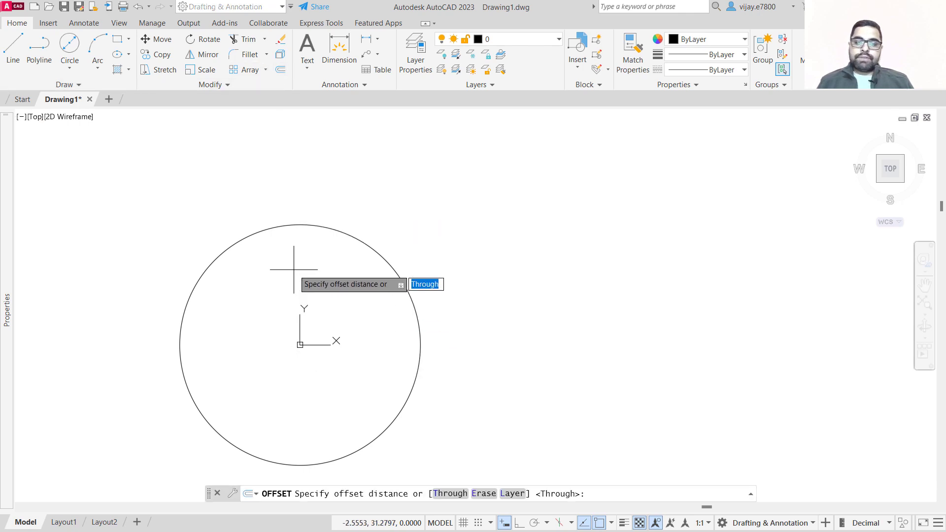
{"action": "type", "text": "14"}
{"action": "key", "text": "Return"}
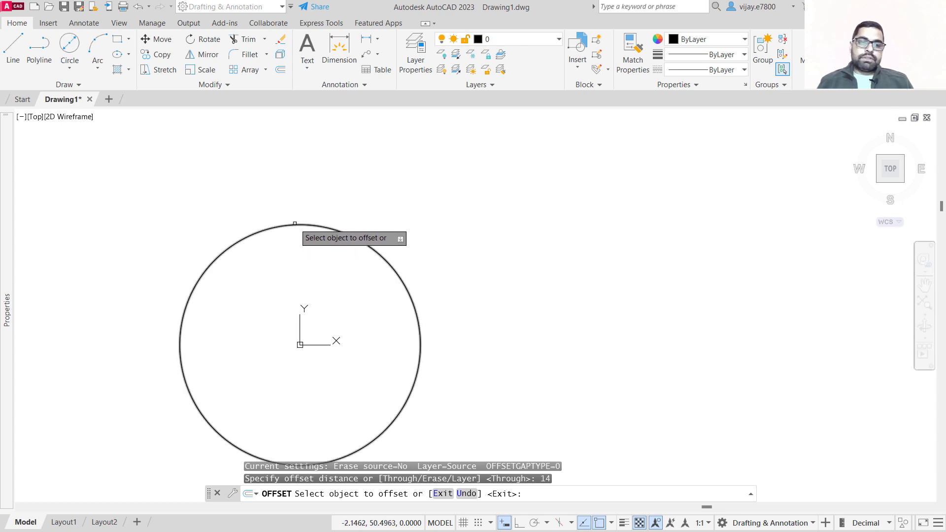
{"action": "left_click", "coordinate": [294, 226]}
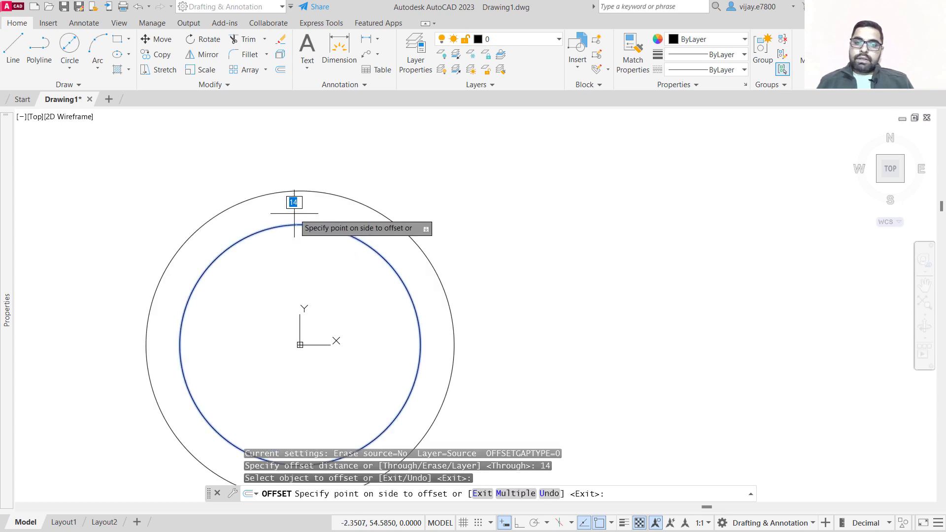
{"action": "left_click", "coordinate": [294, 209]}
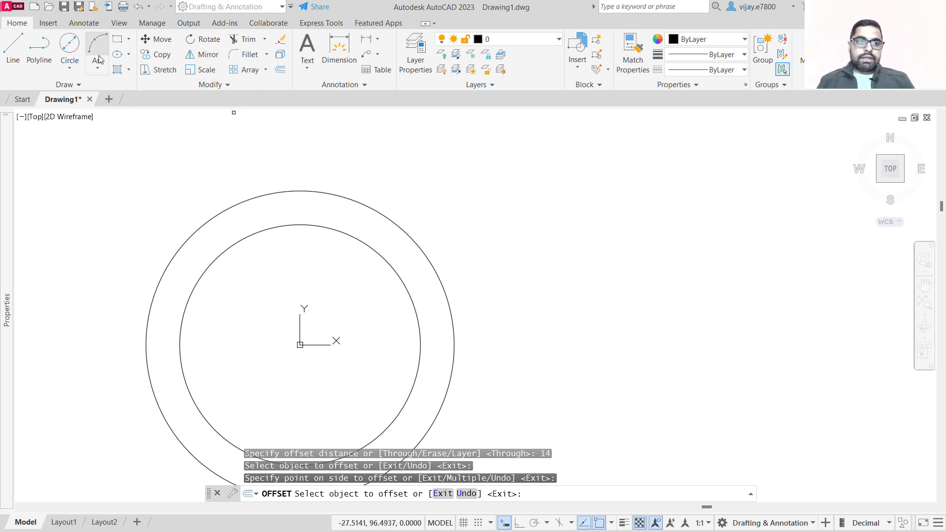
Draw a circle of radius 60 centred at 0,0.
{"action": "left_click", "coordinate": [70, 68]}
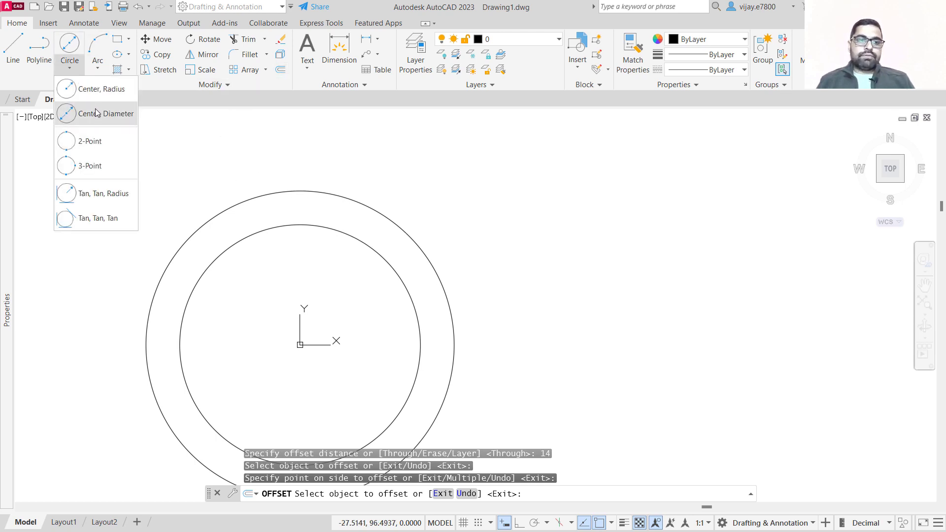
{"action": "left_click", "coordinate": [95, 92]}
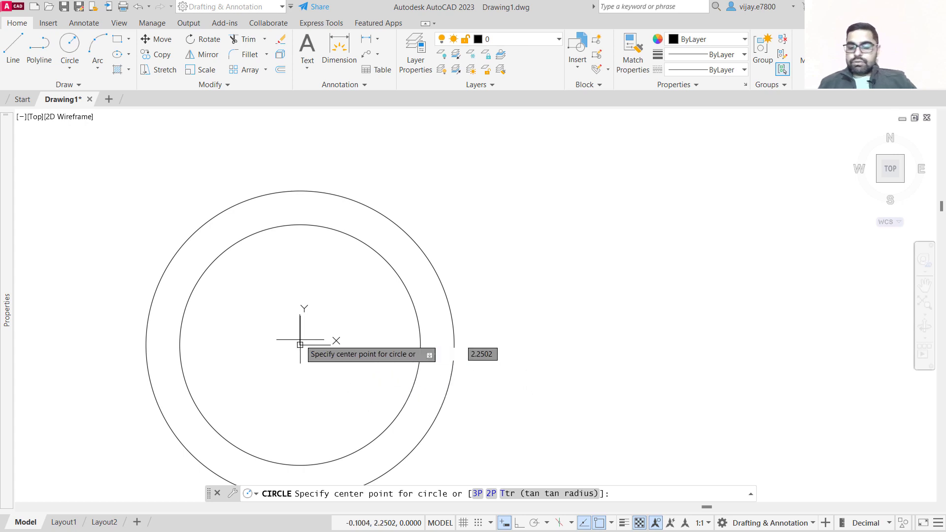
{"action": "type", "text": "0,0"}
{"action": "key", "text": "Return"}
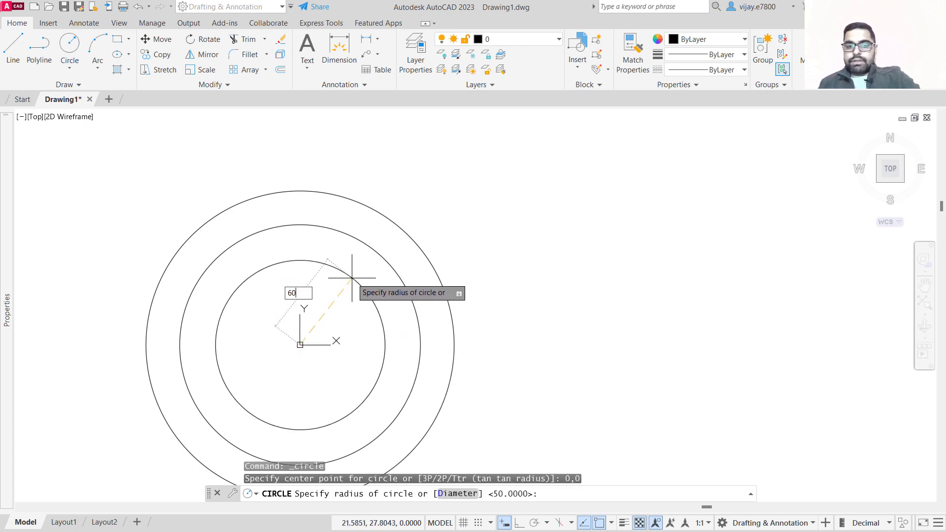
{"action": "key", "text": "Return"}
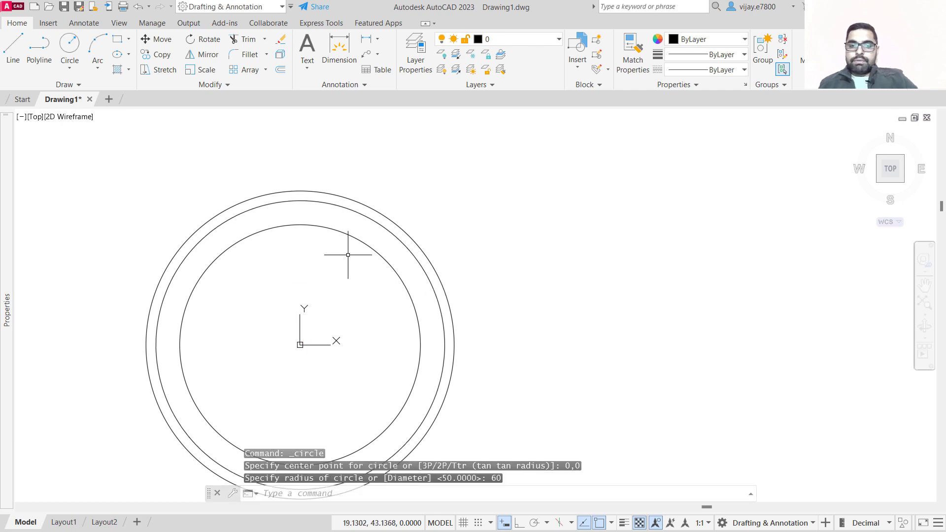
Change the colour of the radius-60 circle to Yellow.
{"action": "left_click", "coordinate": [343, 207]}
{"action": "right_click", "coordinate": [343, 206]}
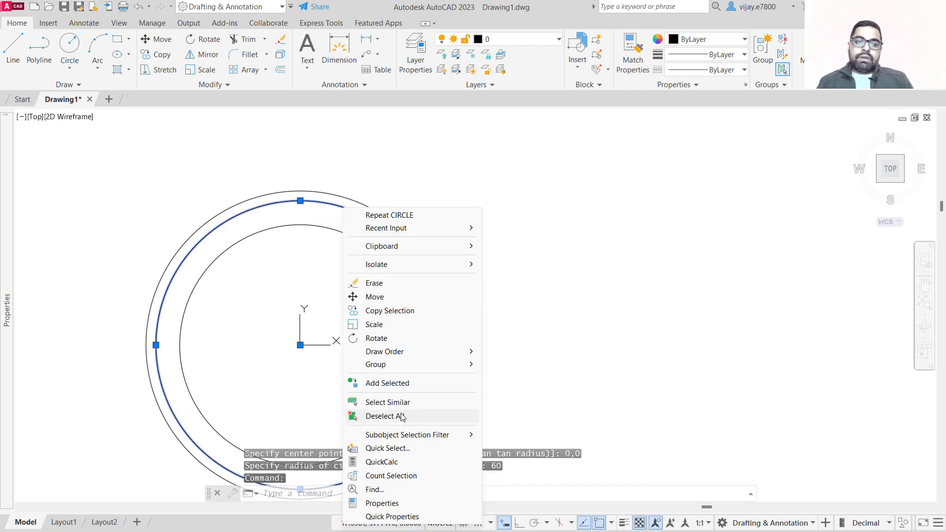
{"action": "left_click", "coordinate": [387, 503]}
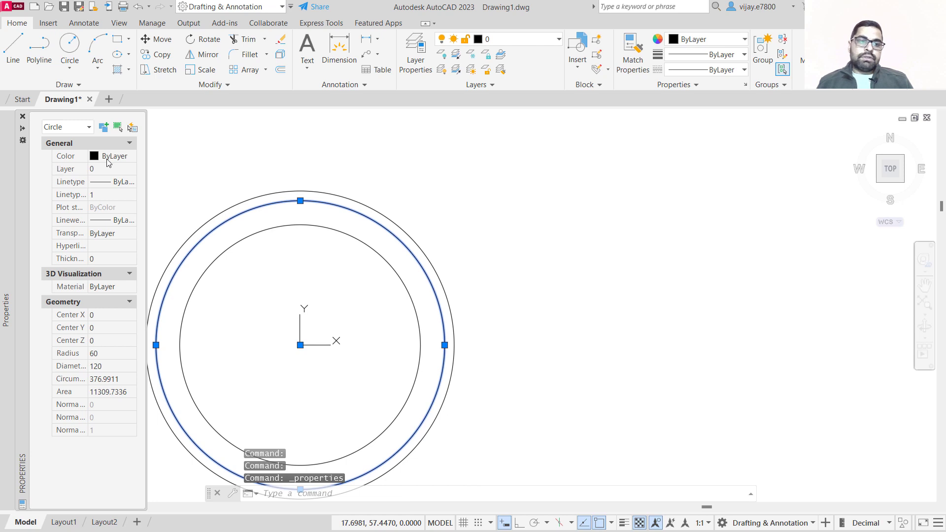
{"action": "left_click", "coordinate": [108, 156]}
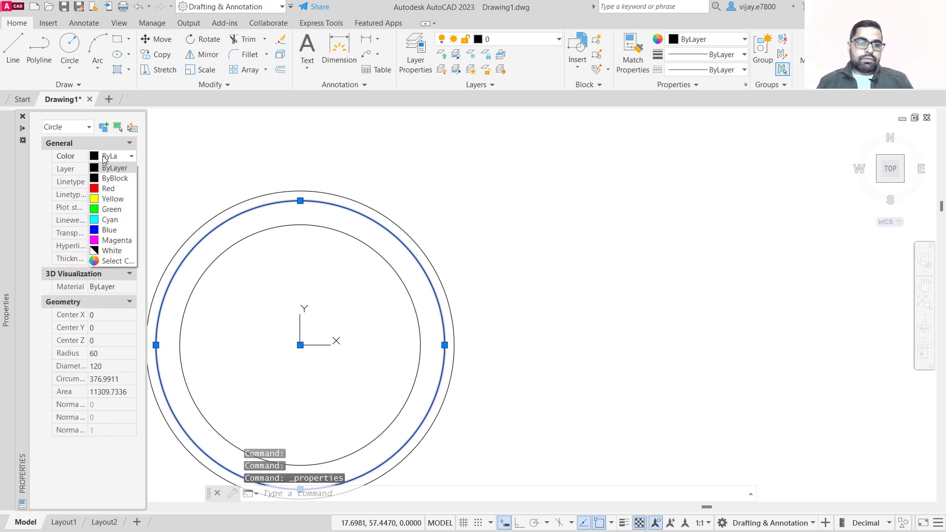
{"action": "left_click", "coordinate": [103, 197]}
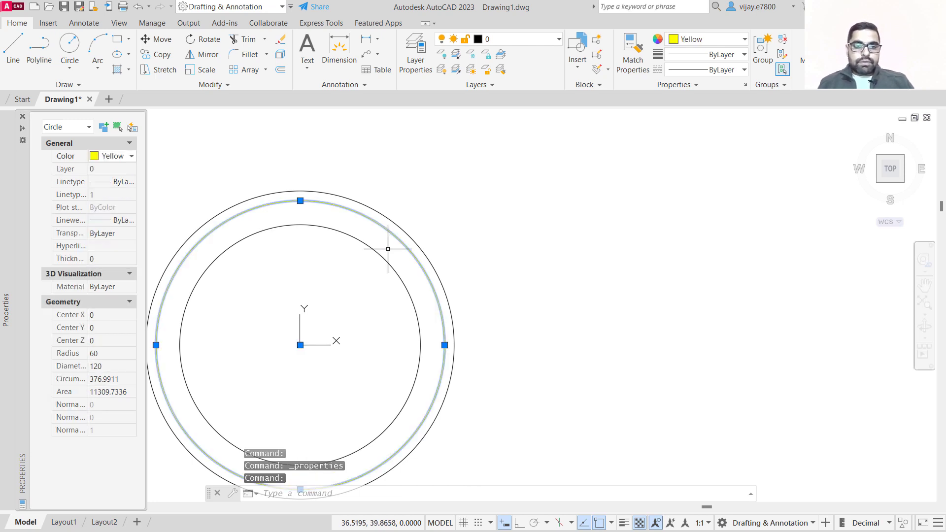
{"action": "key", "text": "Escape"}
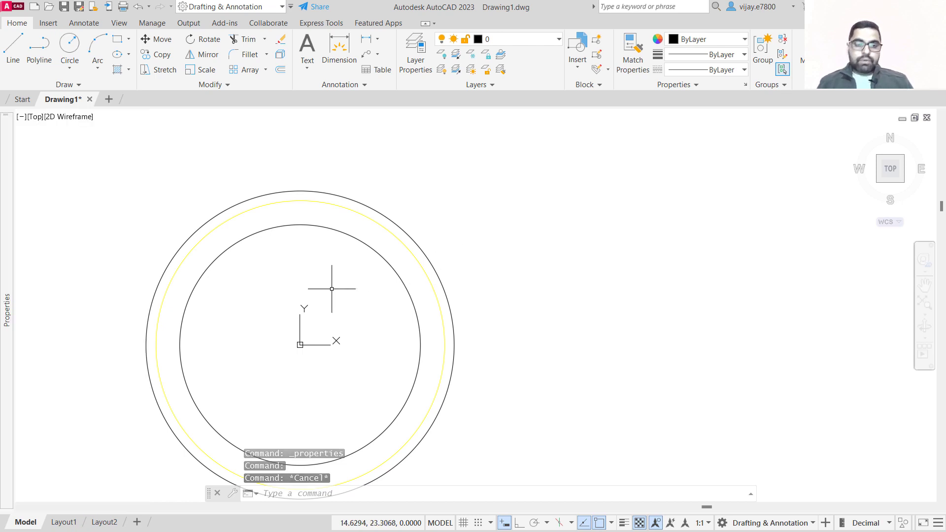
Draw a line from the origin at a 45° angle, about 74 units long.
{"action": "left_click", "coordinate": [14, 48]}
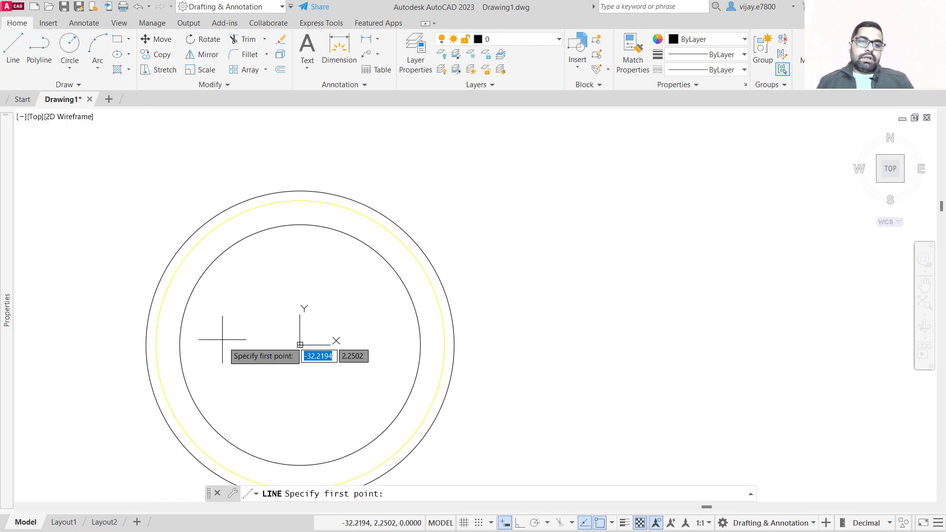
{"action": "left_click", "coordinate": [300, 345]}
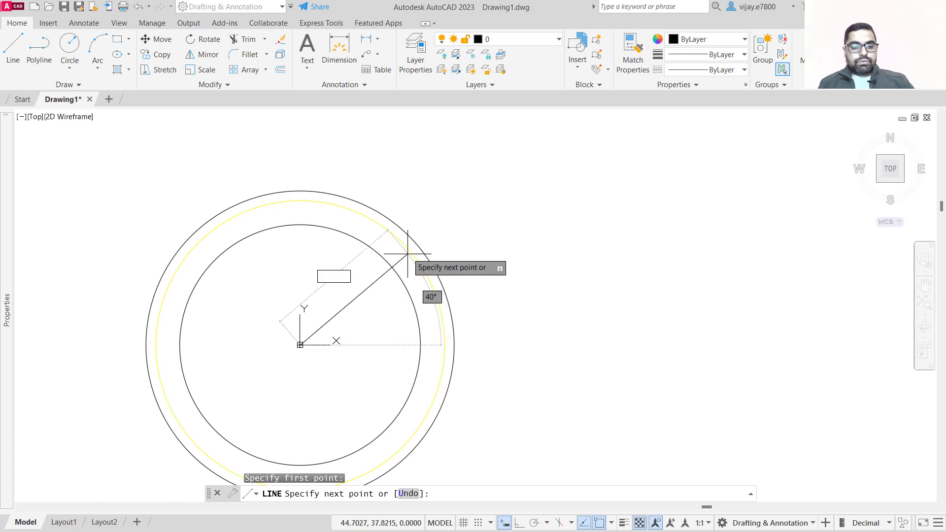
{"action": "type", "text": "<"}
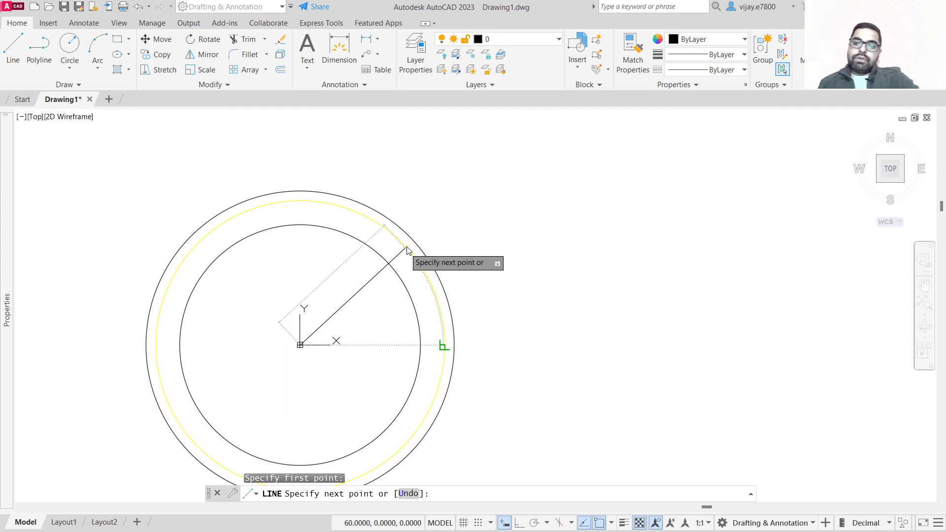
{"action": "type", "text": "45"}
{"action": "key", "text": "Return"}
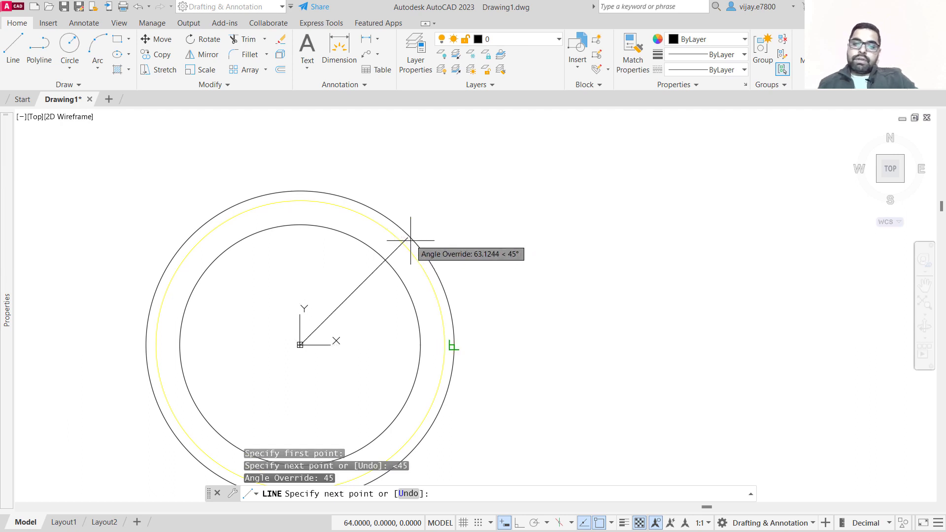
{"action": "left_click", "coordinate": [424, 217]}
{"action": "right_click", "coordinate": [490, 236]}
{"action": "left_click", "coordinate": [495, 241]}
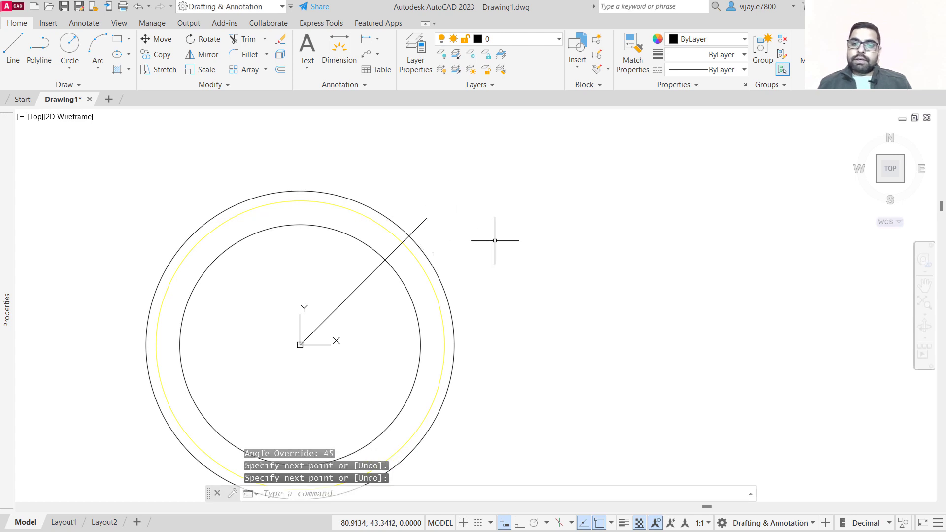
Draw a circle of diameter 14 centred where the 45° line crosses the yellow circle.
{"action": "scroll", "coordinate": [367, 253], "scroll_direction": "up", "scroll_amount": 2}
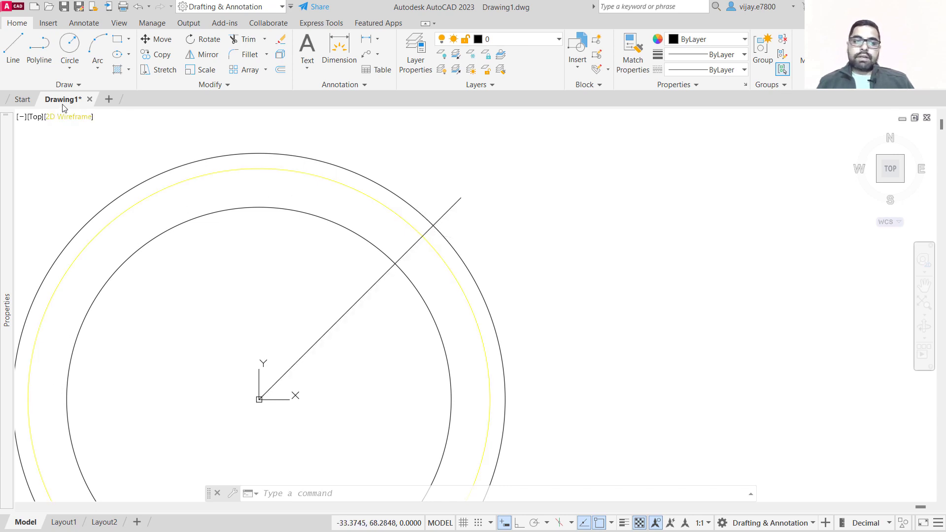
{"action": "left_click", "coordinate": [70, 67]}
{"action": "left_click", "coordinate": [96, 114]}
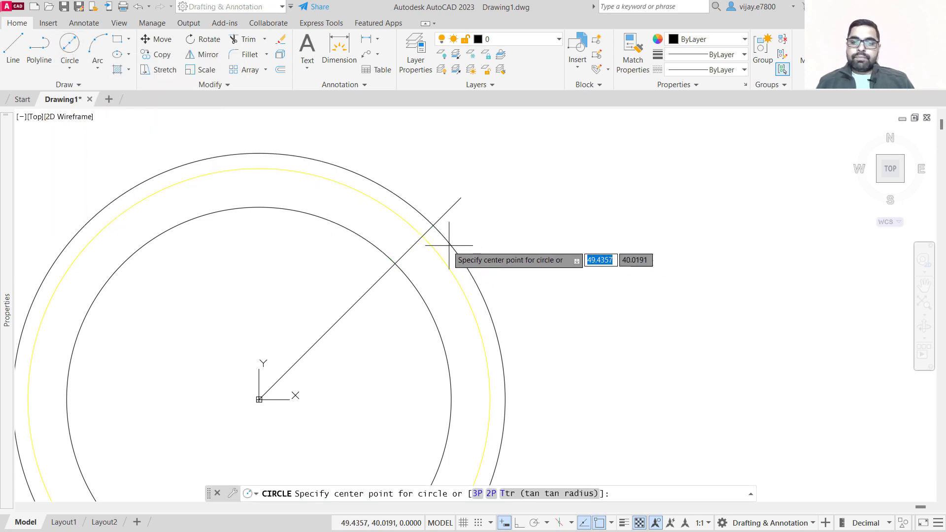
{"action": "scroll", "coordinate": [422, 238], "scroll_direction": "up", "scroll_amount": 4}
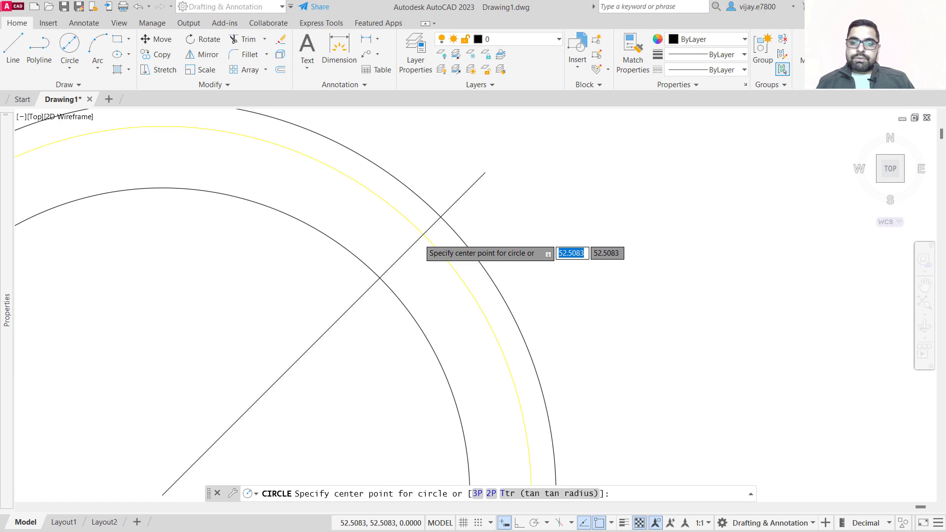
{"action": "left_click", "coordinate": [425, 231]}
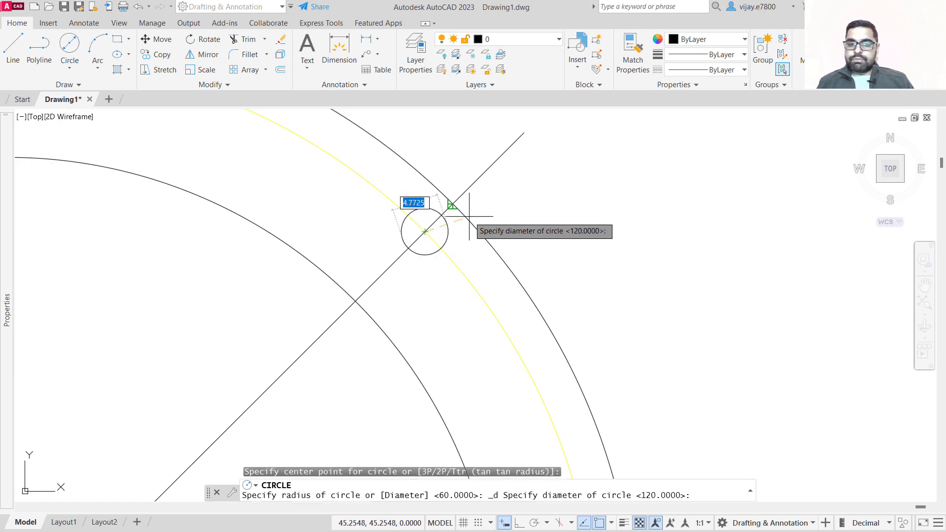
{"action": "type", "text": "14"}
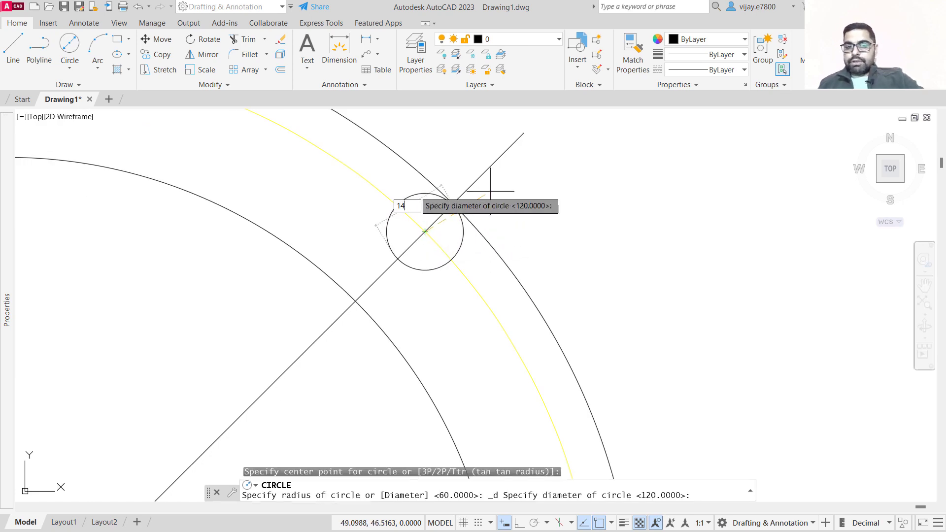
{"action": "key", "text": "Return"}
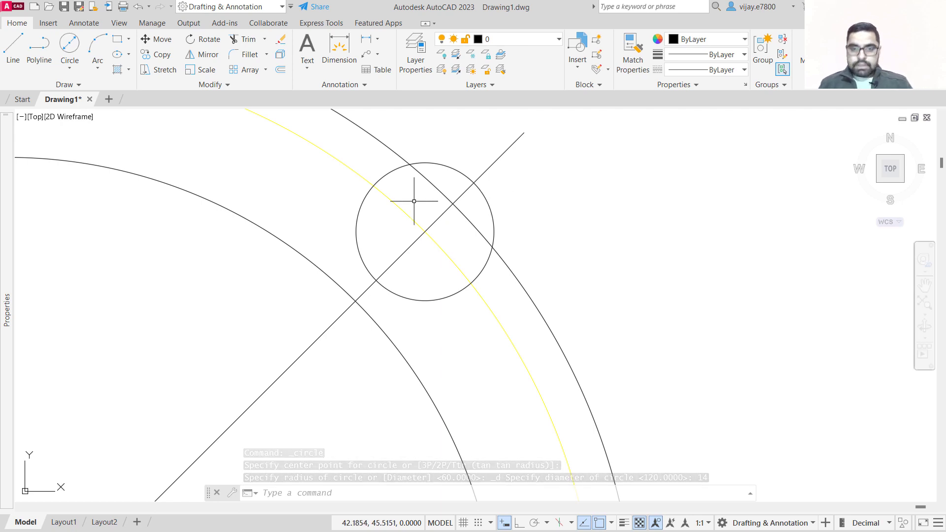
Draw a concentric circle of radius 13 around the same intersection point.
{"action": "left_click", "coordinate": [69, 63]}
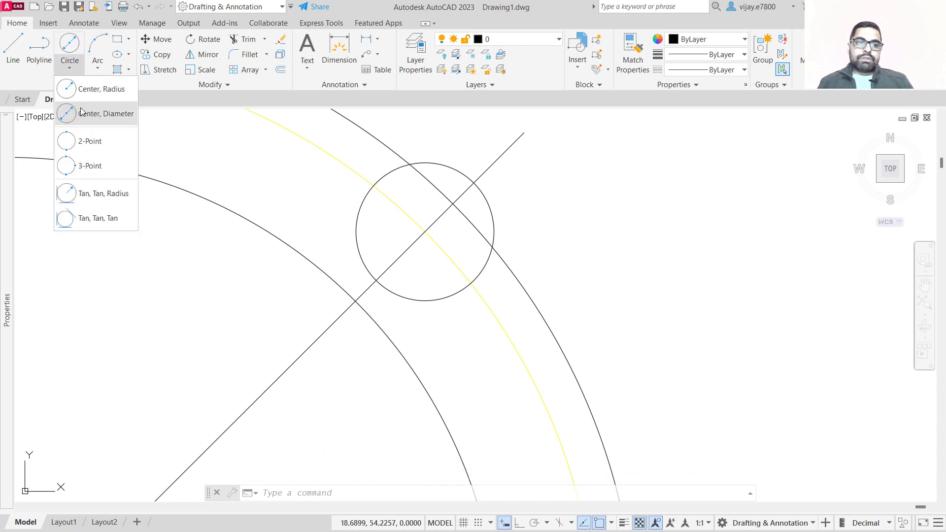
{"action": "left_click", "coordinate": [94, 90]}
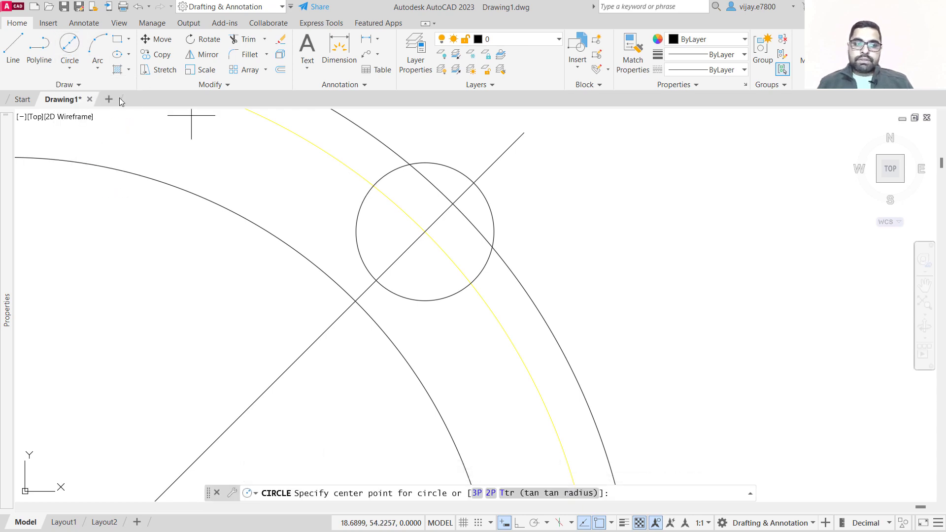
{"action": "left_click", "coordinate": [425, 231]}
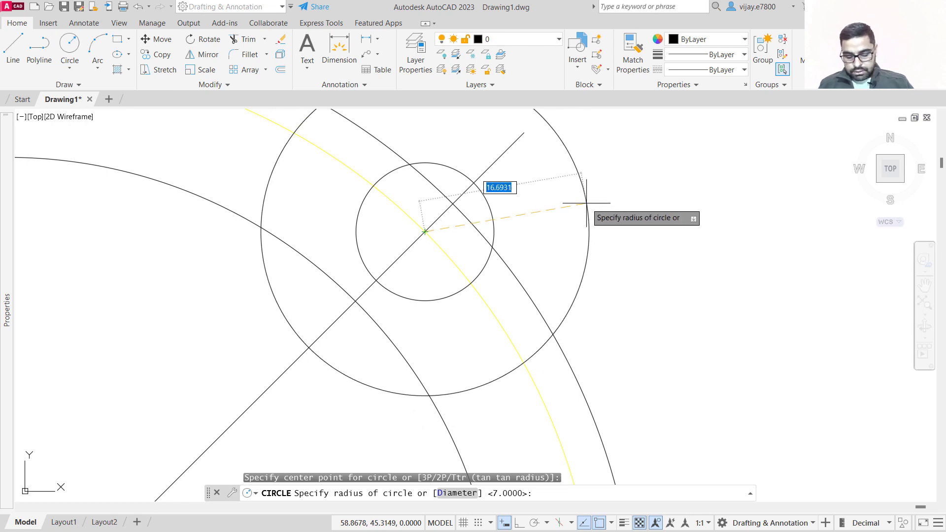
{"action": "type", "text": "13"}
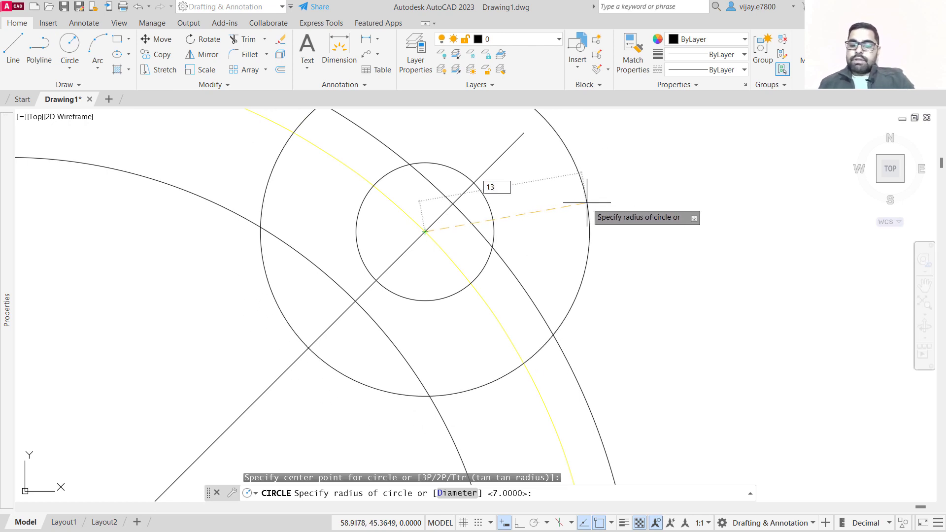
{"action": "key", "text": "Return"}
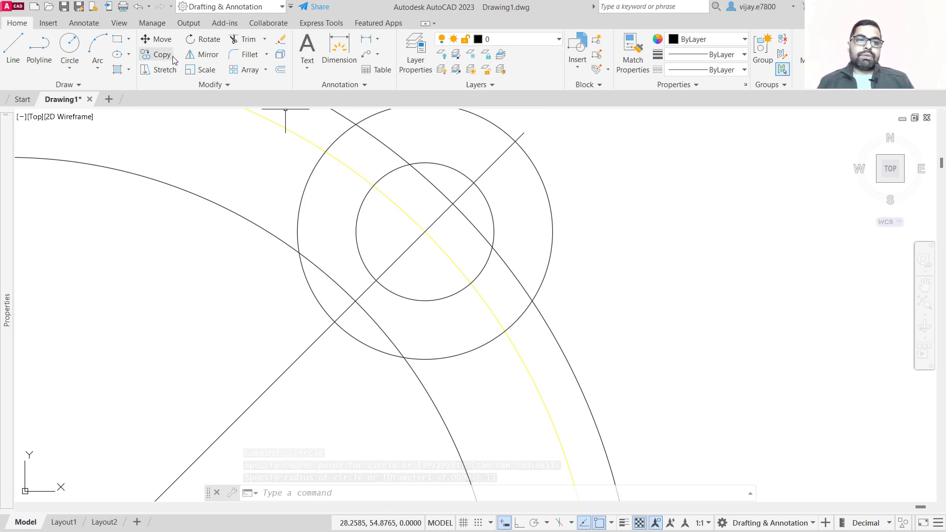
Trim the outer circle arc and the 45° line segments lying inside the bolt boss circles.
{"action": "left_click", "coordinate": [244, 39]}
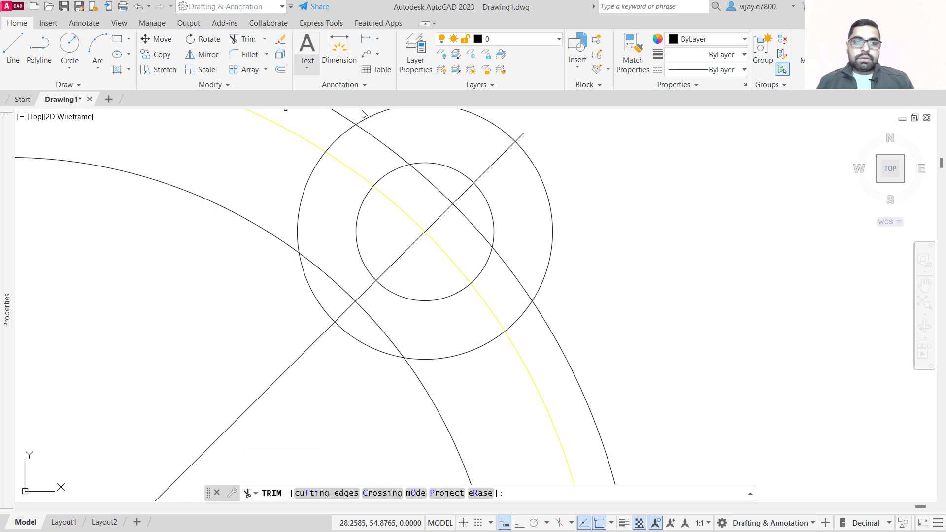
{"action": "left_click", "coordinate": [383, 143]}
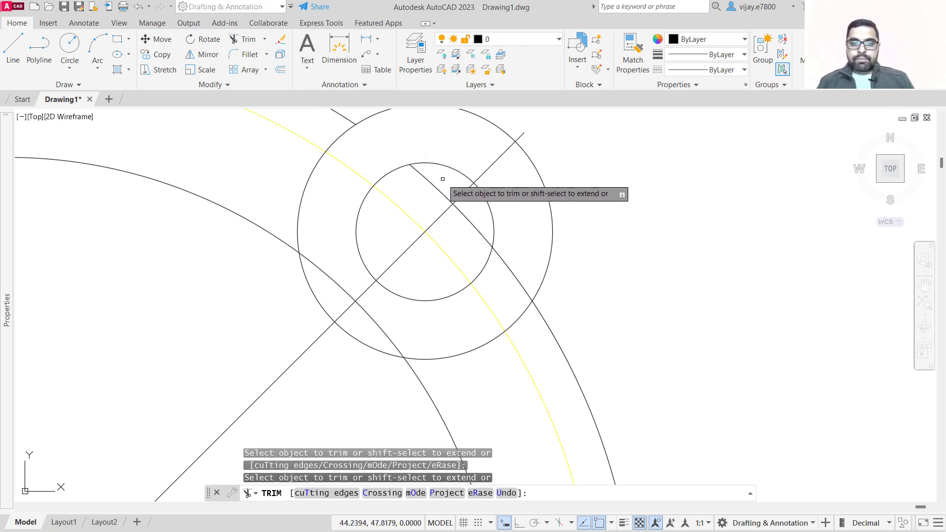
{"action": "left_click", "coordinate": [463, 193]}
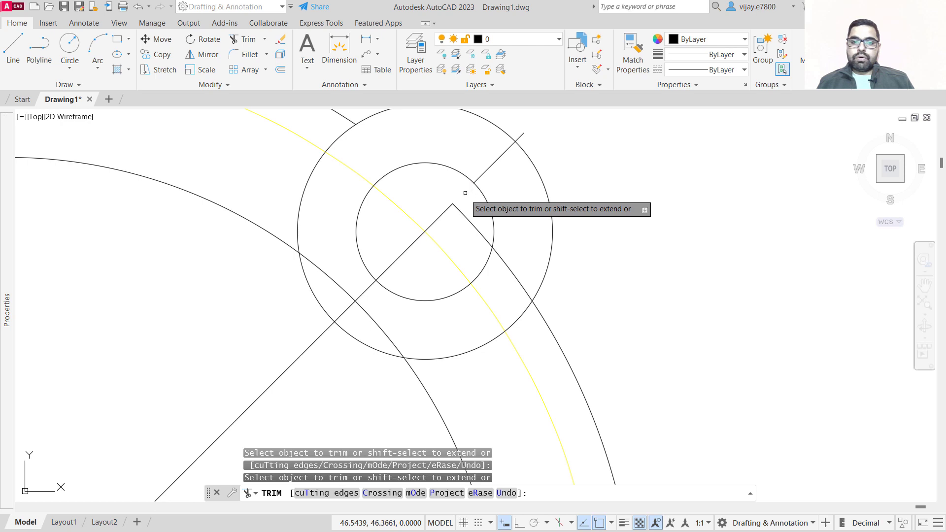
{"action": "left_click", "coordinate": [469, 212]}
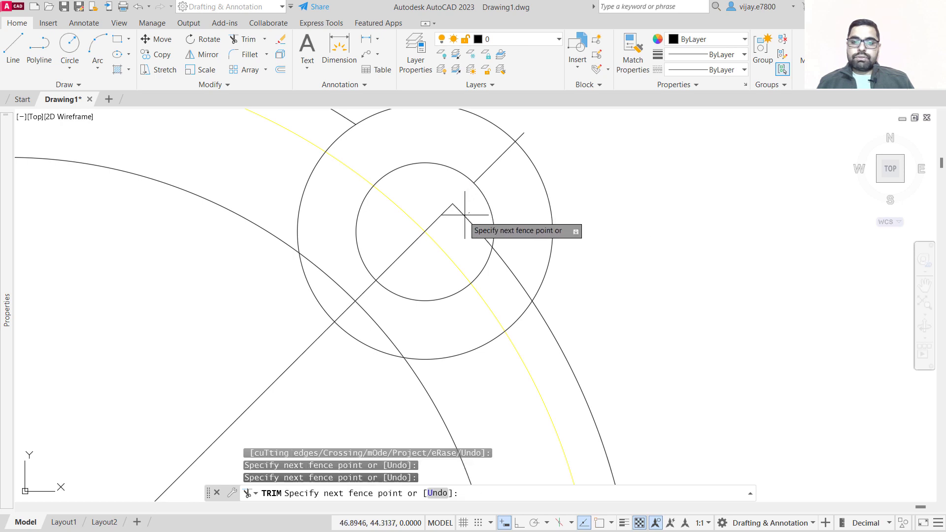
{"action": "left_click", "coordinate": [431, 212]}
{"action": "left_click", "coordinate": [408, 277]}
{"action": "left_click", "coordinate": [371, 228]}
{"action": "key", "text": "Return"}
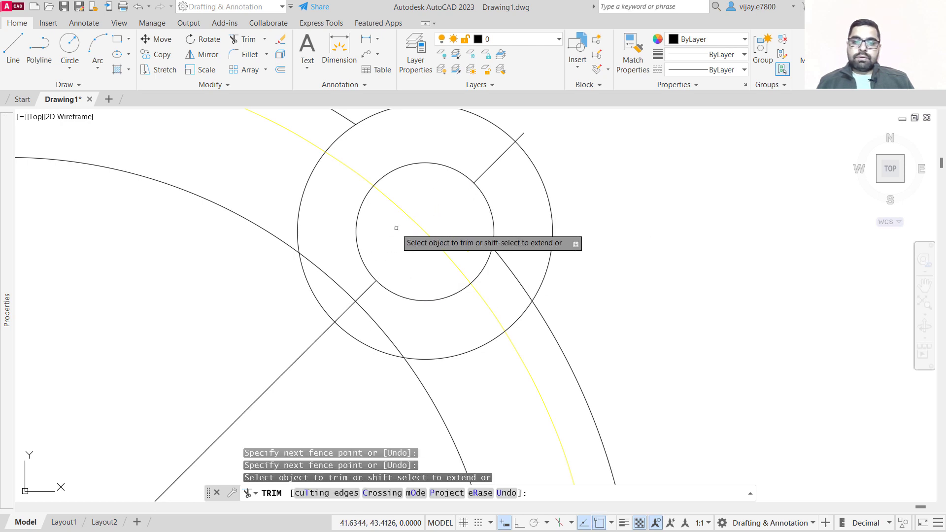
Trim the end of the 45° line that projects beyond the outer boss circle.
{"action": "left_click", "coordinate": [519, 181]}
{"action": "left_click", "coordinate": [475, 138]}
{"action": "key", "text": "Return"}
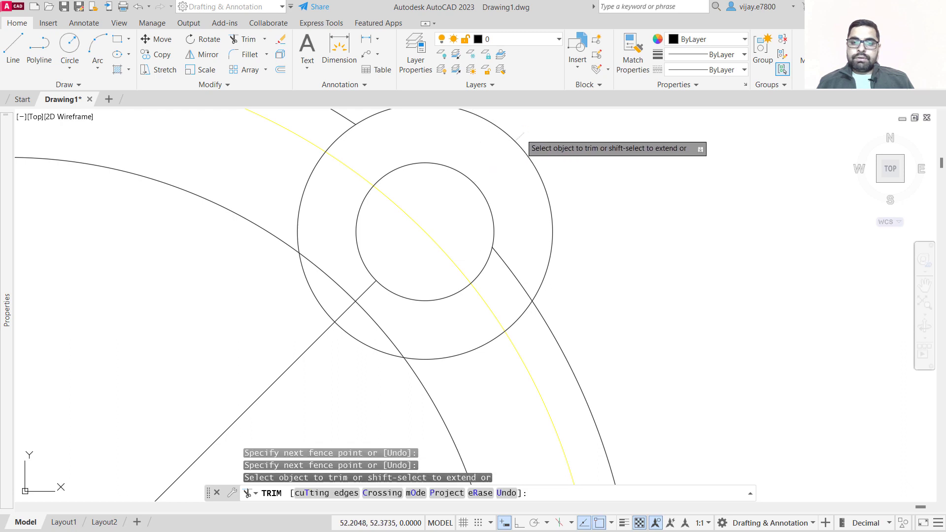
Trim the overlapping flange and boss circle arcs so the boss blends into the outer flange outline.
{"action": "left_click", "coordinate": [505, 264]}
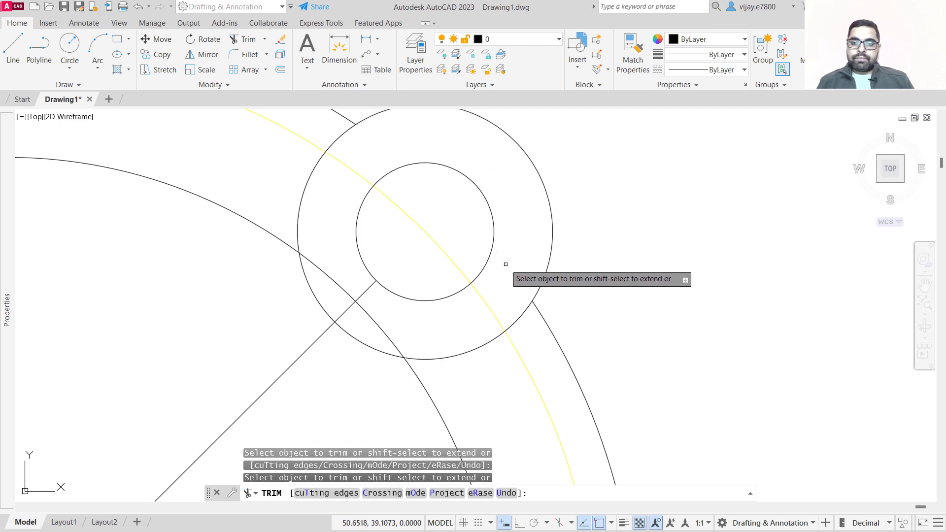
{"action": "left_click", "coordinate": [520, 319]}
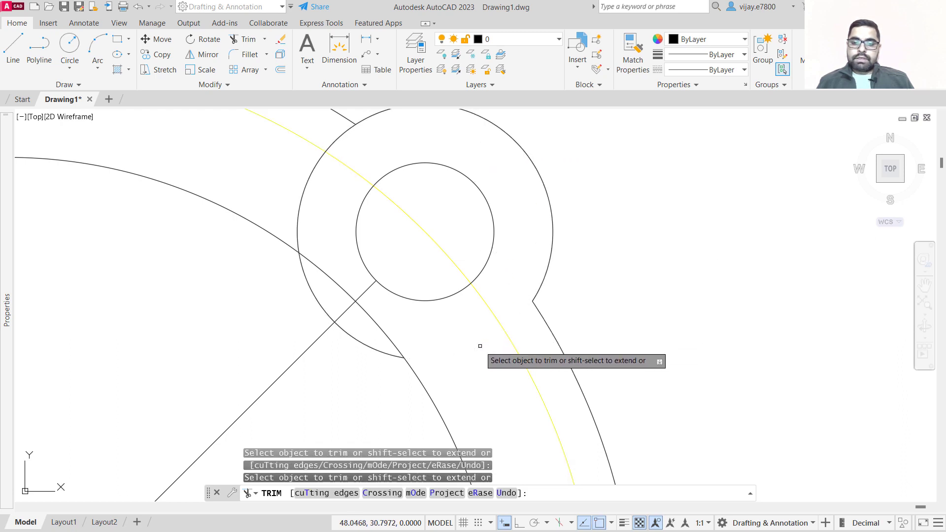
{"action": "left_click", "coordinate": [481, 343]}
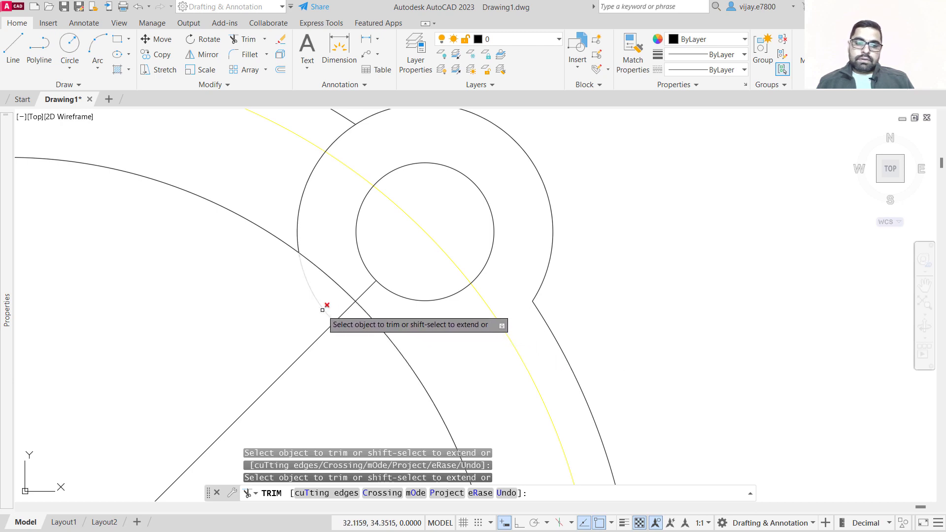
{"action": "left_click", "coordinate": [299, 213]}
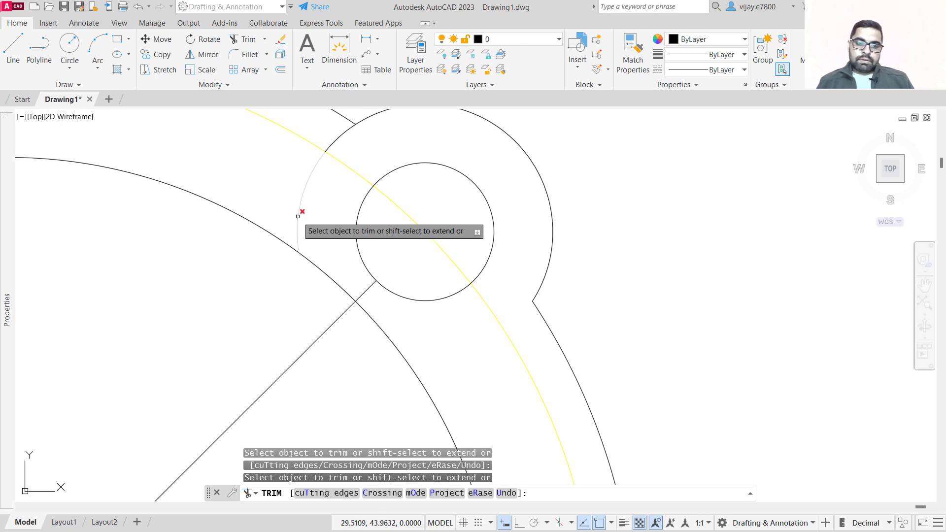
{"action": "left_click", "coordinate": [330, 142]}
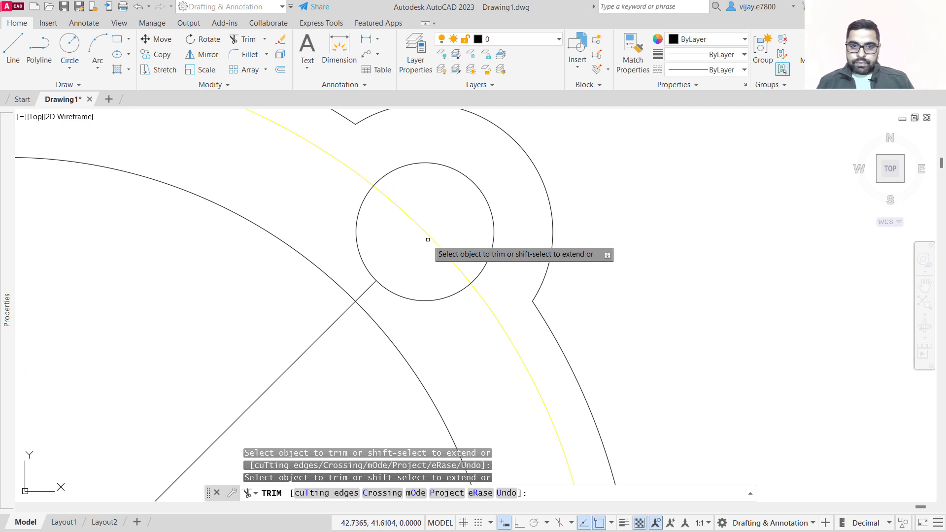
Trim the remaining 45° construction line segments and exit the Trim command.
{"action": "left_click", "coordinate": [367, 291]}
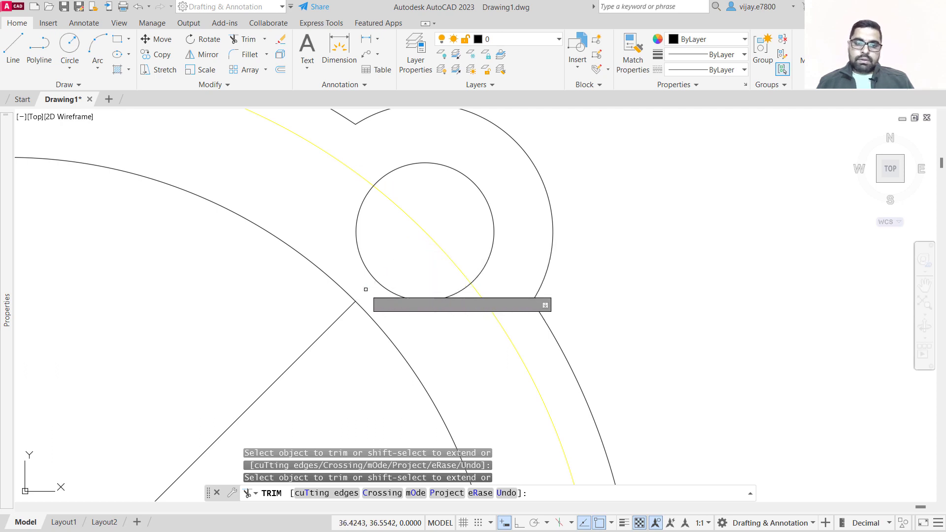
{"action": "left_click", "coordinate": [334, 321]}
{"action": "scroll", "coordinate": [335, 317], "scroll_direction": "down", "scroll_amount": 4}
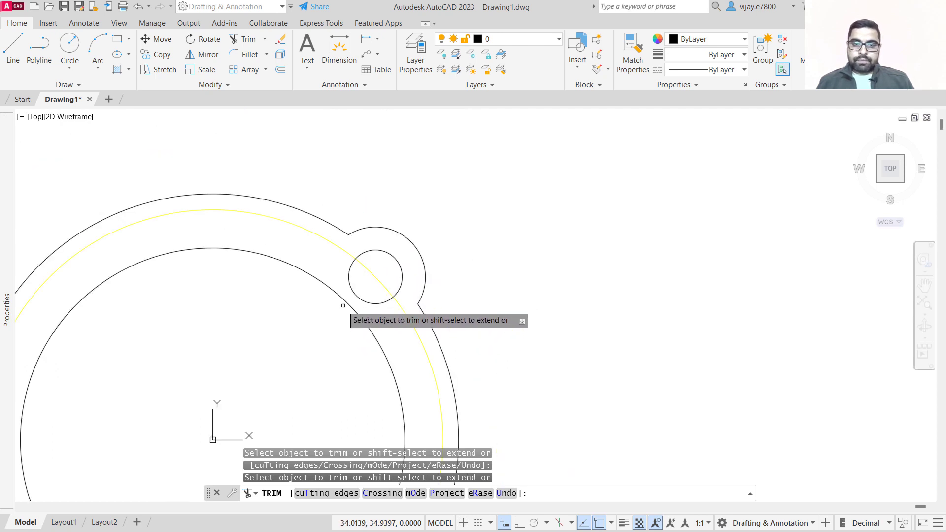
{"action": "mouse_move", "coordinate": [279, 370]}
{"action": "middle_mouse_down"}
{"action": "mouse_move", "coordinate": [410, 288]}
{"action": "mouse_move", "coordinate": [441, 251]}
{"action": "middle_mouse_up"}
{"action": "scroll", "coordinate": [431, 273], "scroll_direction": "down", "scroll_amount": 2}
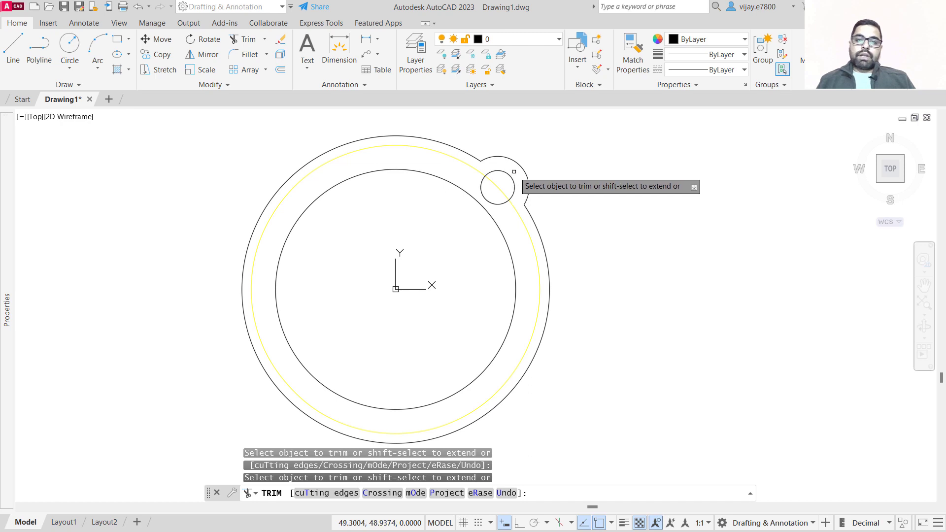
{"action": "key", "text": "Escape"}
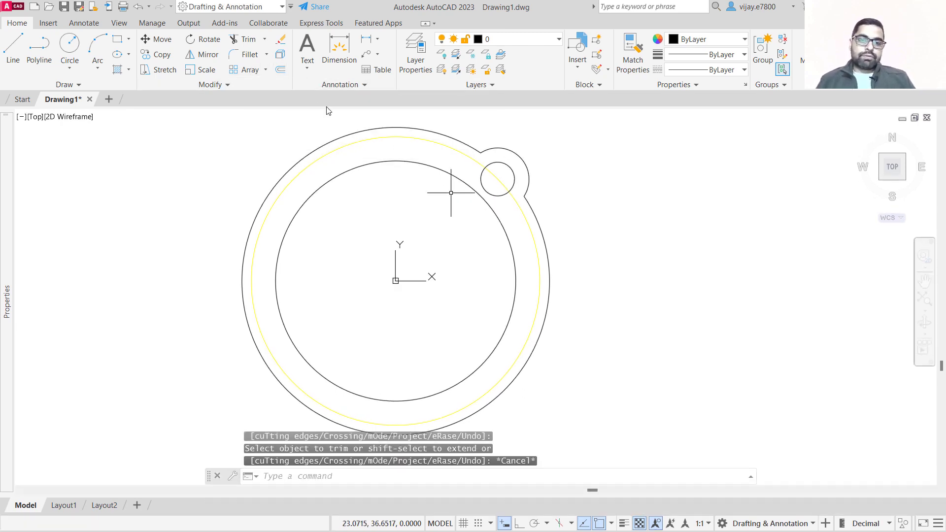
Start a polar array of the two boss circles centred at 0,0.
{"action": "left_click", "coordinate": [265, 70]}
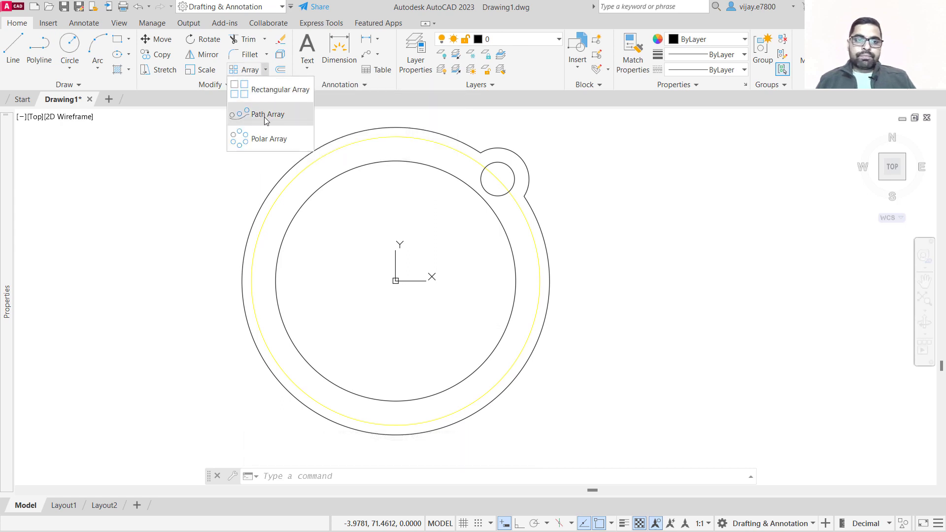
{"action": "left_click", "coordinate": [268, 139]}
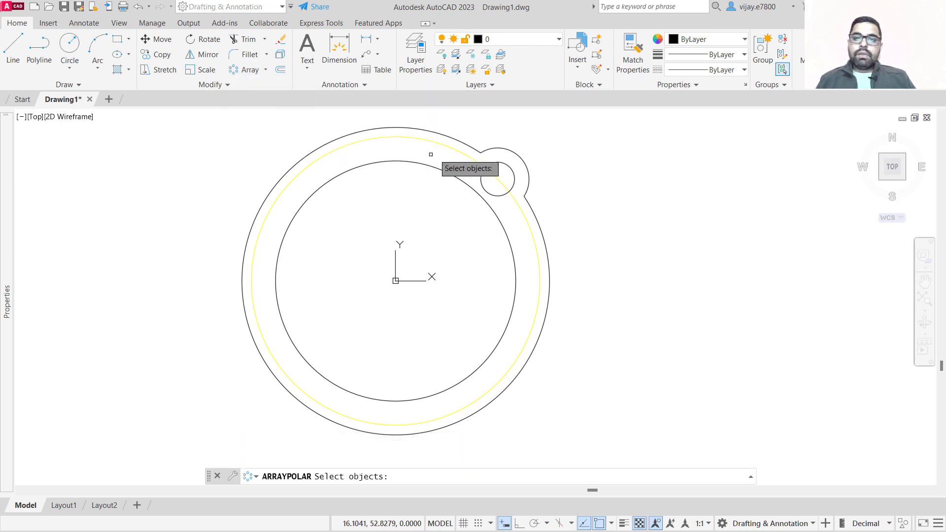
{"action": "left_click", "coordinate": [506, 163]}
{"action": "left_click", "coordinate": [507, 149]}
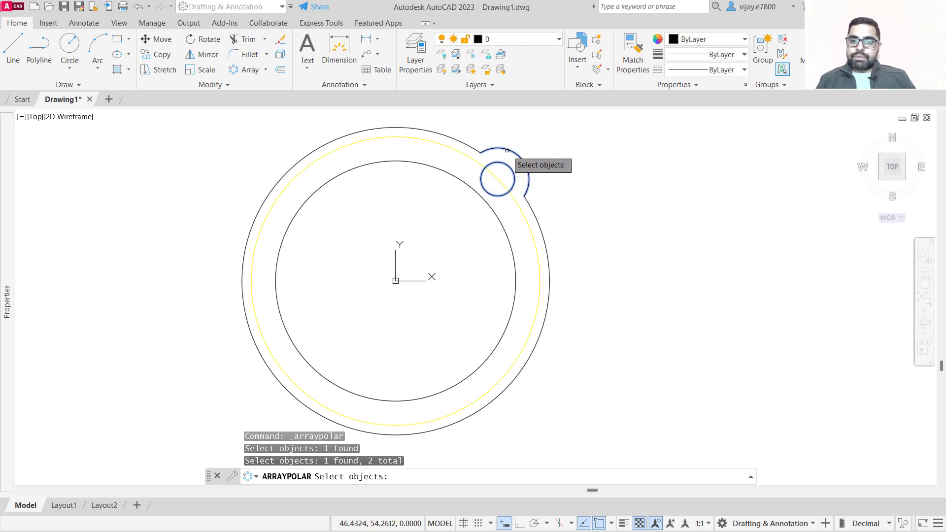
{"action": "key", "text": "Return"}
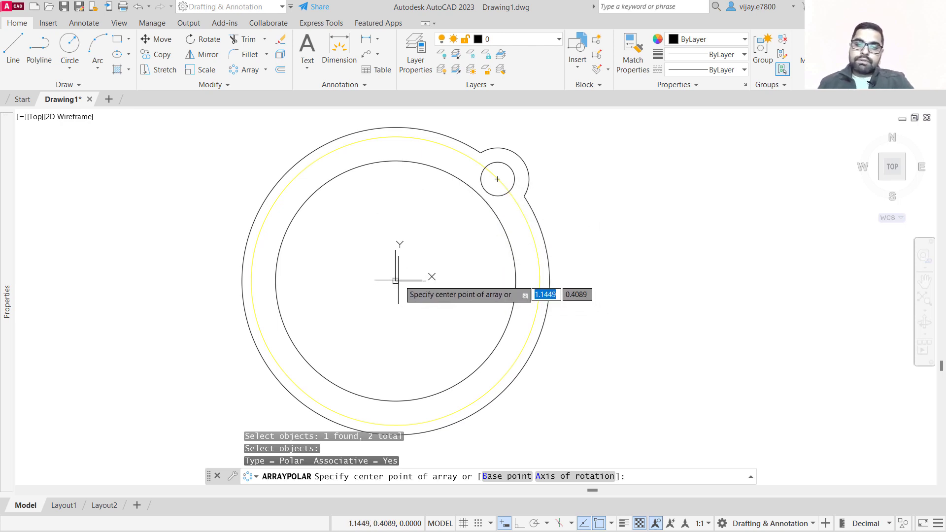
{"action": "type", "text": "0"}
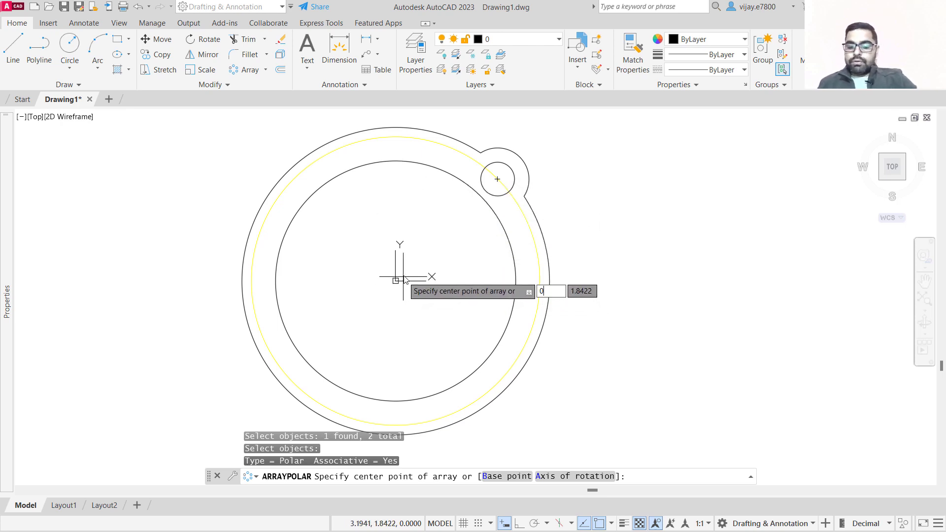
{"action": "key", "text": "Tab"}
{"action": "type", "text": "0"}
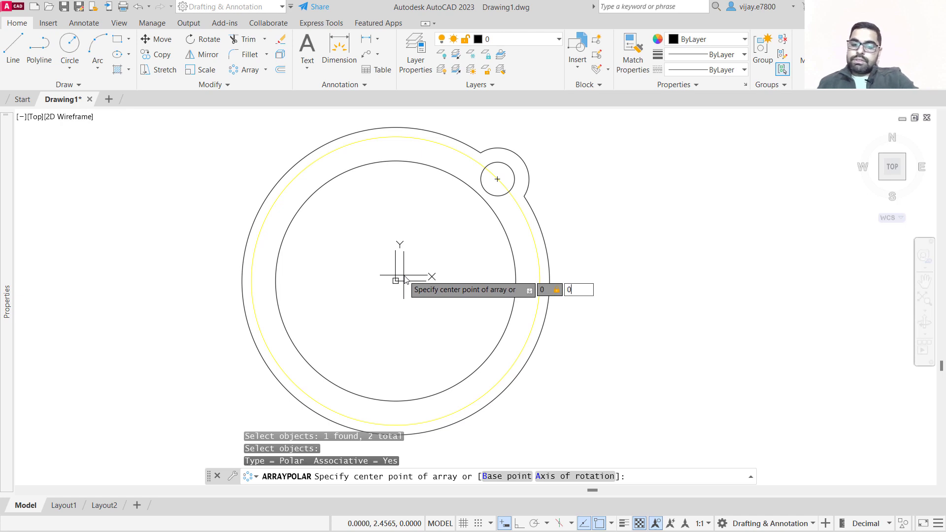
{"action": "key", "text": "Return"}
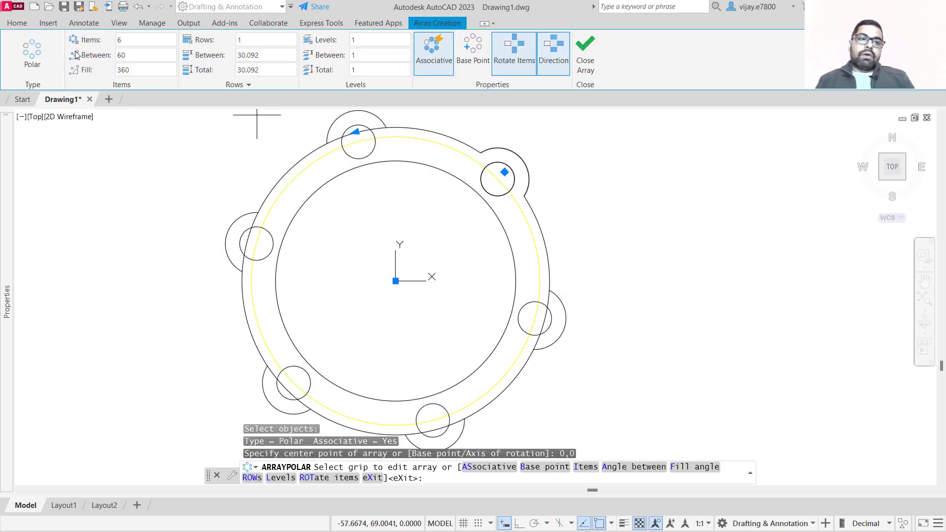
Set the polar array to 4 items and close the array.
{"action": "left_click", "coordinate": [131, 40]}
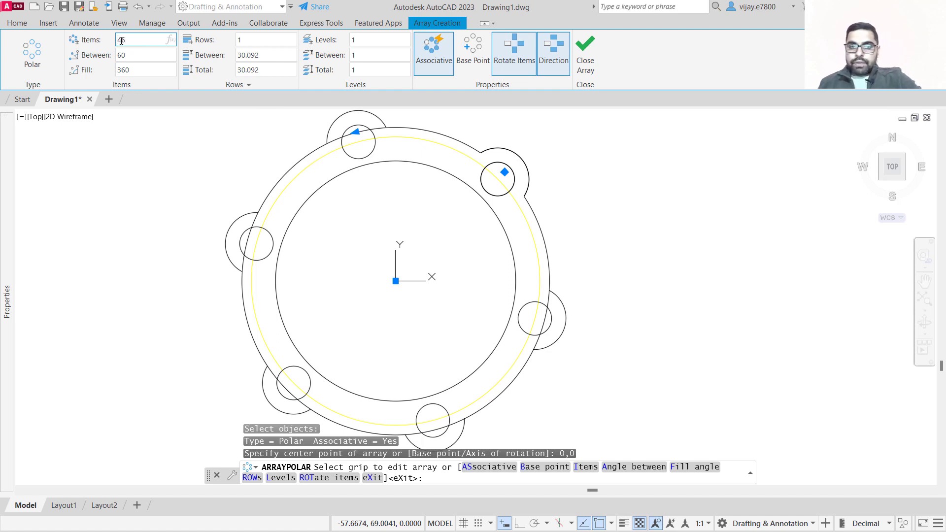
{"action": "key", "text": "Return"}
{"action": "key", "text": "BackSpace"}
{"action": "type", "text": "6"}
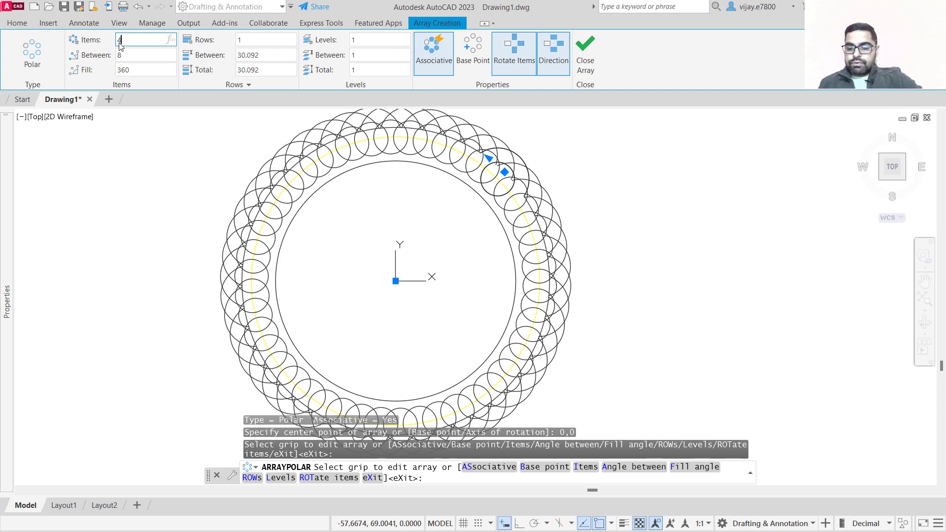
{"action": "key", "text": "Return"}
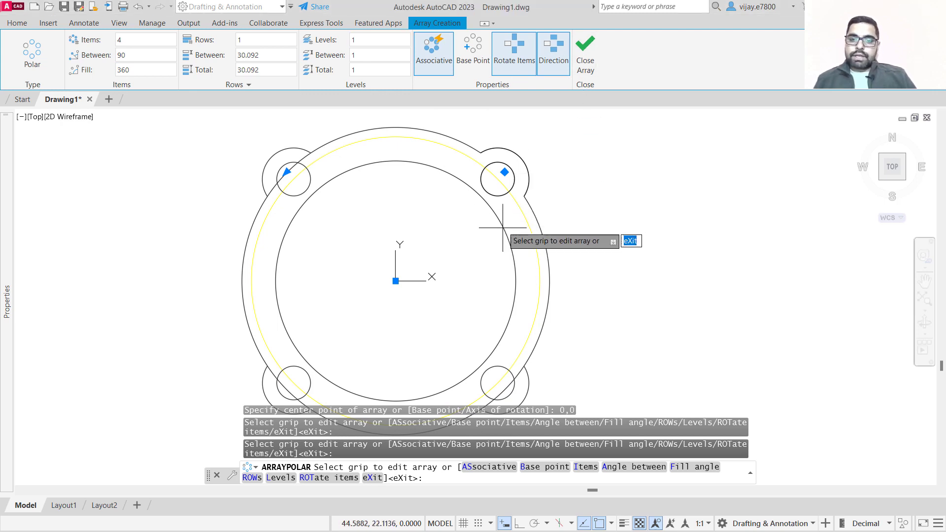
{"action": "left_click", "coordinate": [593, 48]}
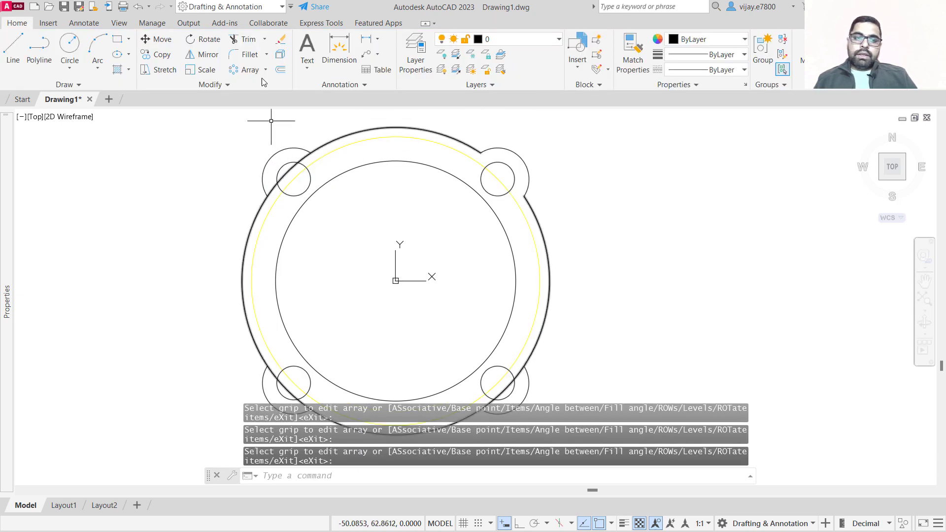
Trim the outer flange circle arcs inside the arrayed bolt bosses.
{"action": "left_click", "coordinate": [244, 39]}
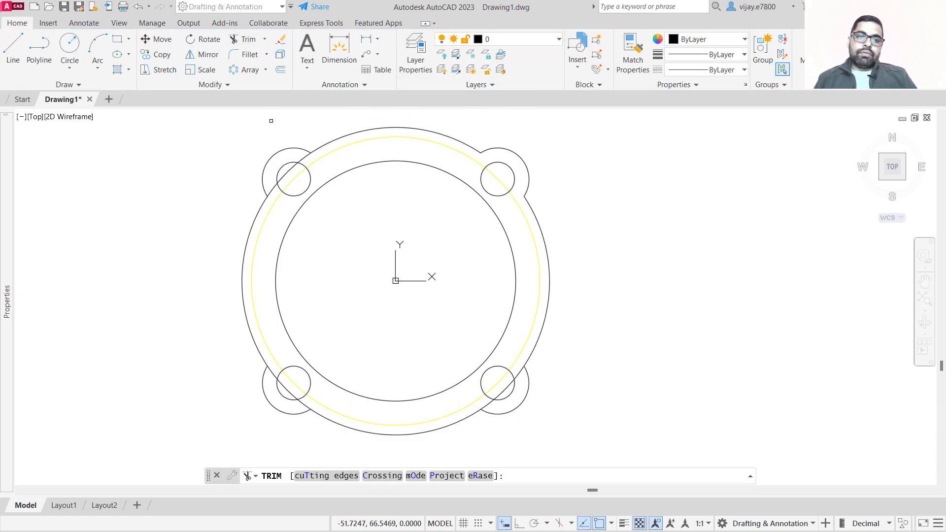
{"action": "left_click", "coordinate": [299, 164]}
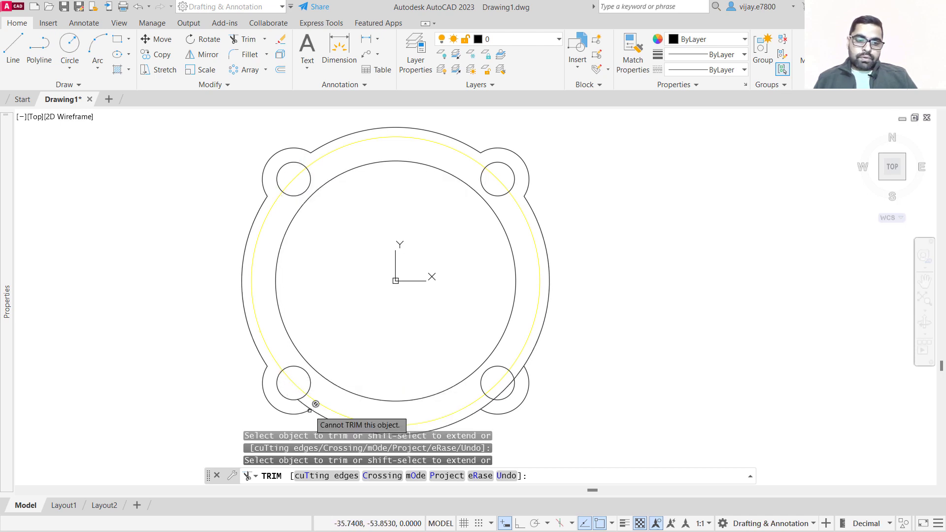
{"action": "left_click", "coordinate": [490, 400]}
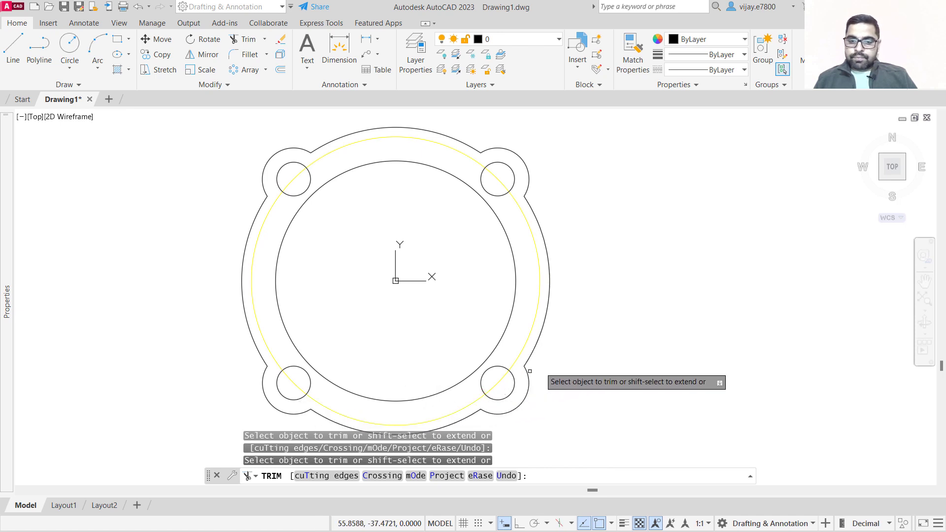
{"action": "scroll", "coordinate": [517, 291], "scroll_direction": "down", "scroll_amount": 2}
{"action": "middle_click_drag", "start_coordinate": [476, 295], "coordinate": [398, 258]}
{"action": "key", "text": "Escape"}
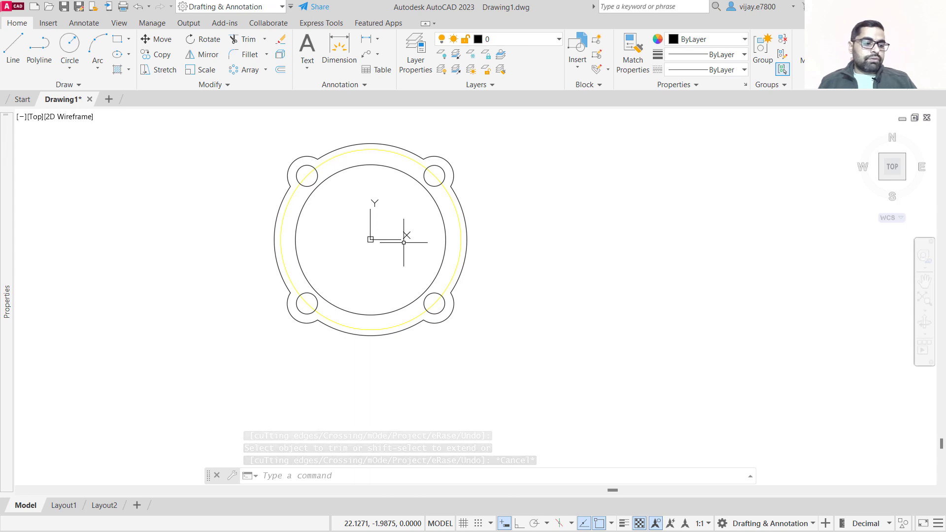
Start a line at the origin 0,0 and draw a segment 95 mm straight down at -90°.
{"action": "left_click", "coordinate": [21, 53]}
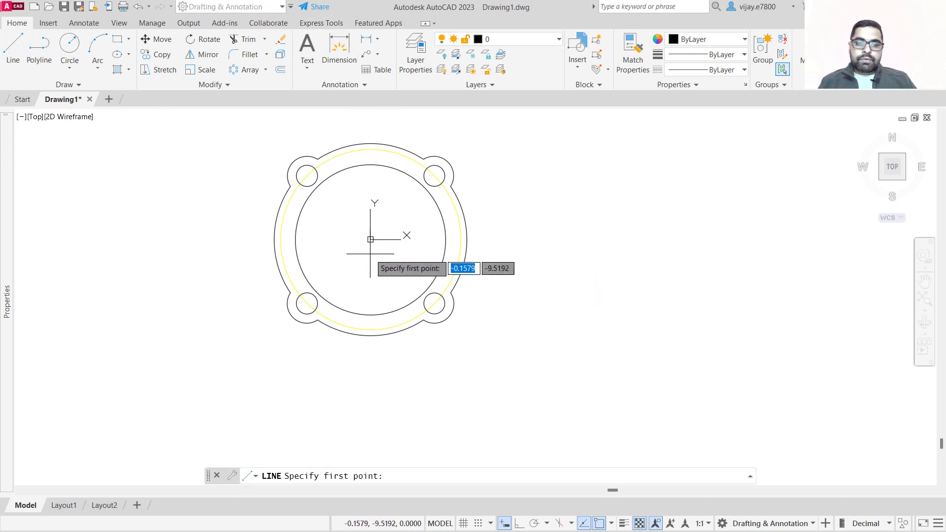
{"action": "left_click", "coordinate": [611, 524]}
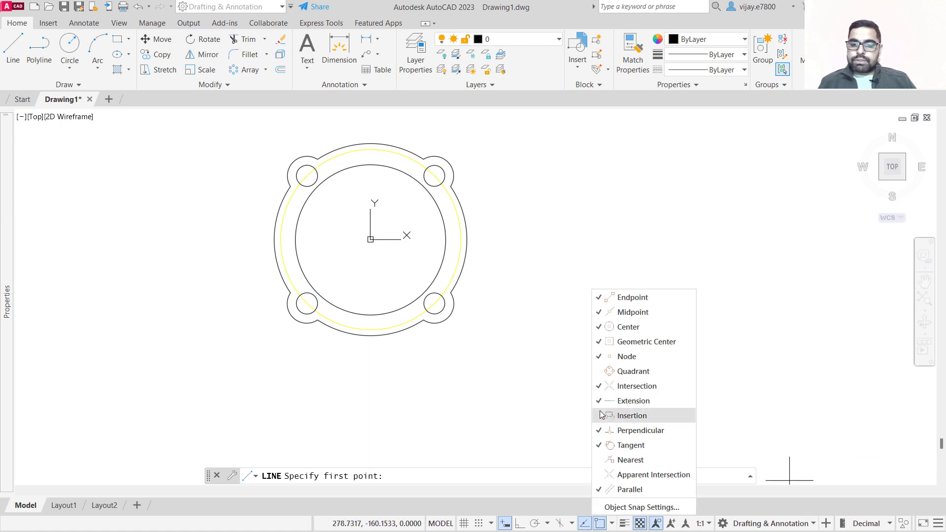
{"action": "left_click", "coordinate": [600, 524]}
{"action": "left_click", "coordinate": [600, 525]}
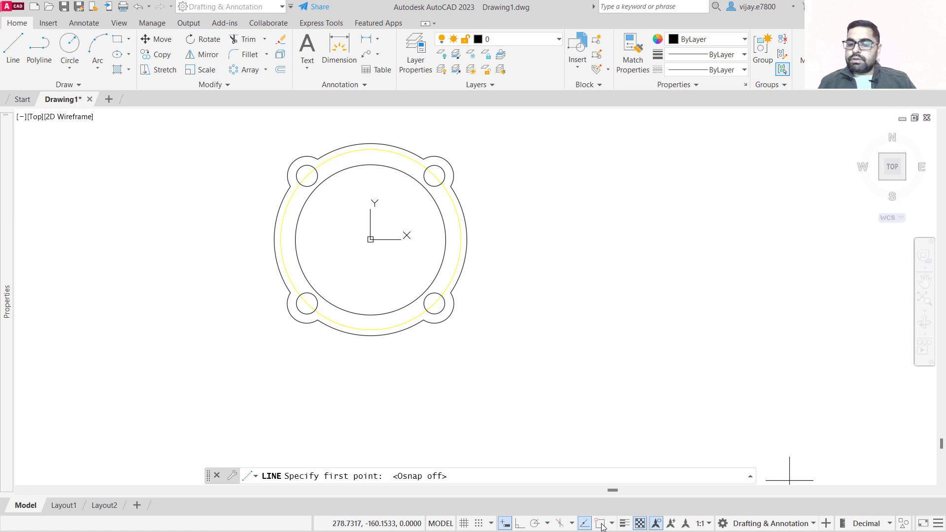
{"action": "left_click", "coordinate": [601, 525]}
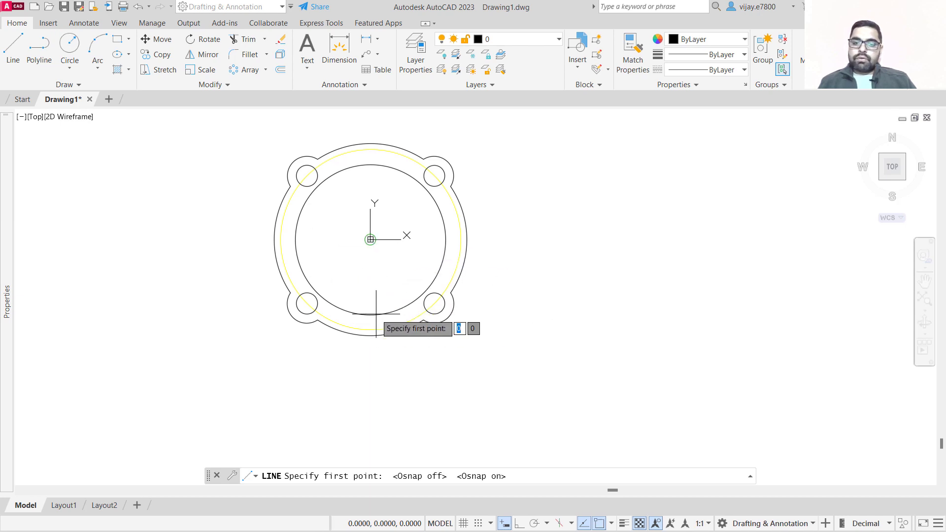
{"action": "left_click", "coordinate": [371, 239]}
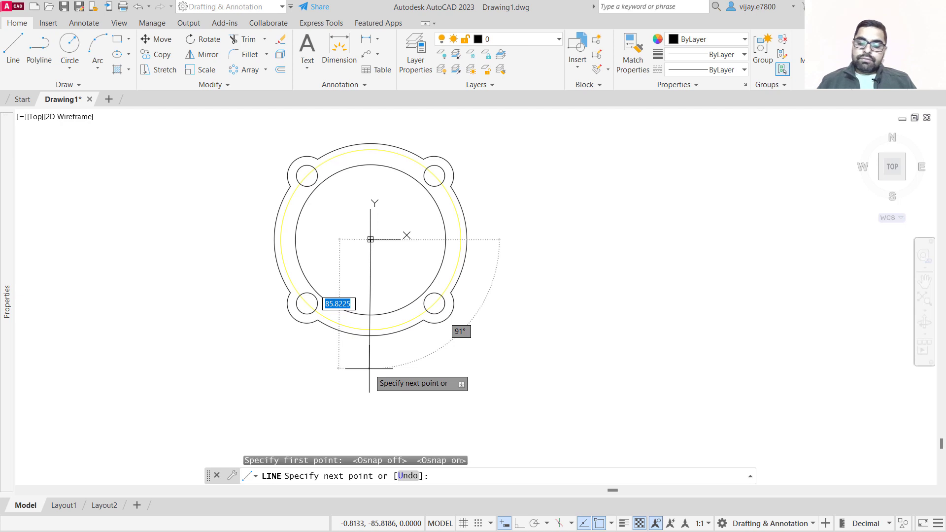
{"action": "type", "text": "@"}
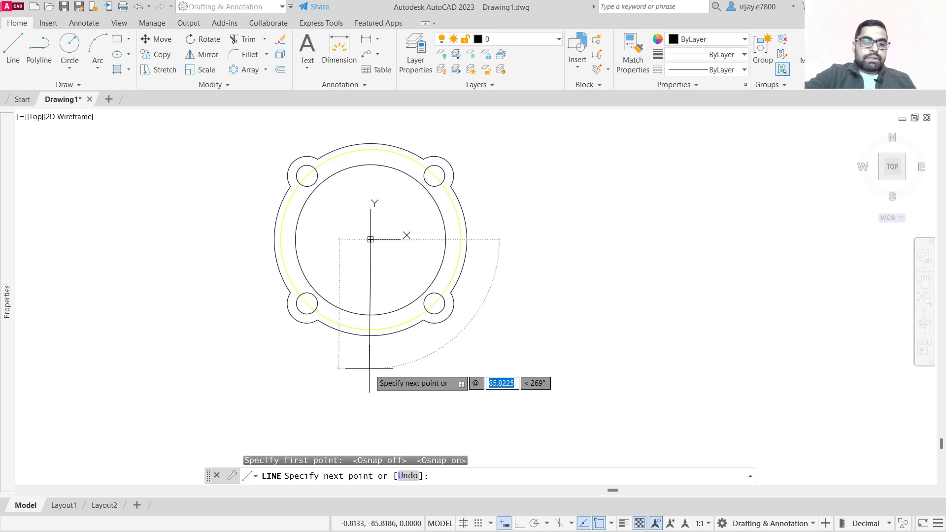
{"action": "type", "text": "95"}
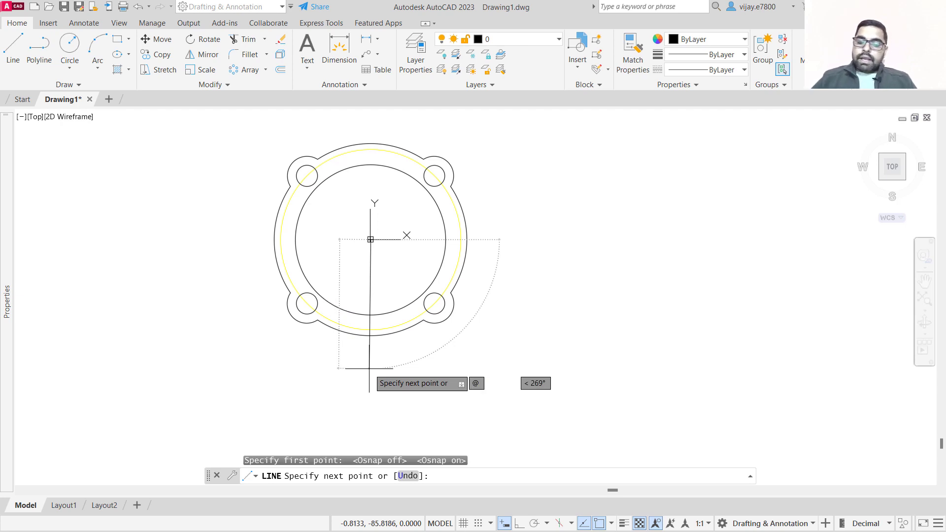
{"action": "key", "text": "Tab"}
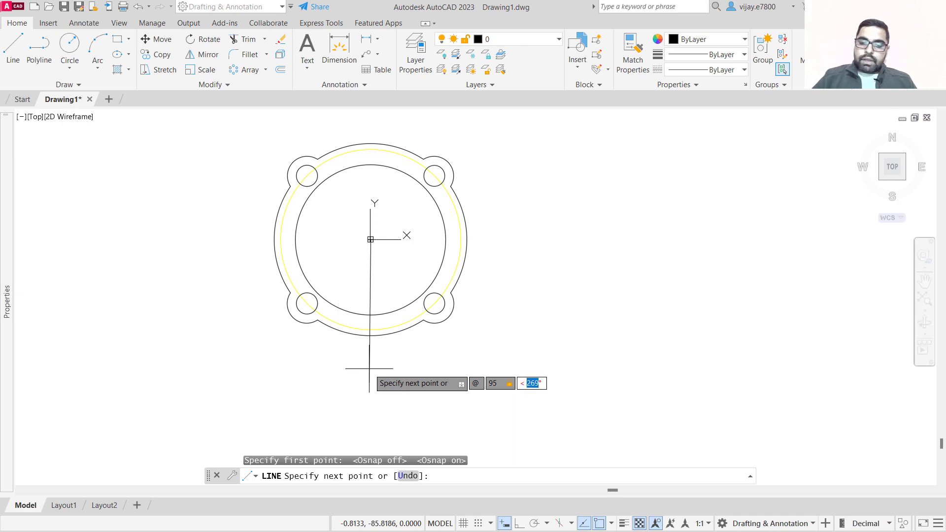
{"action": "type", "text": "-90"}
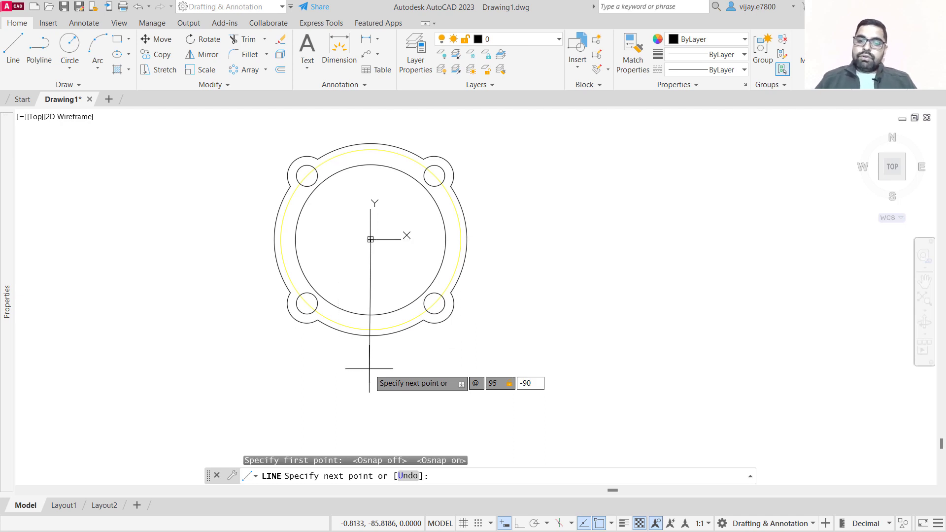
{"action": "key", "text": "Return"}
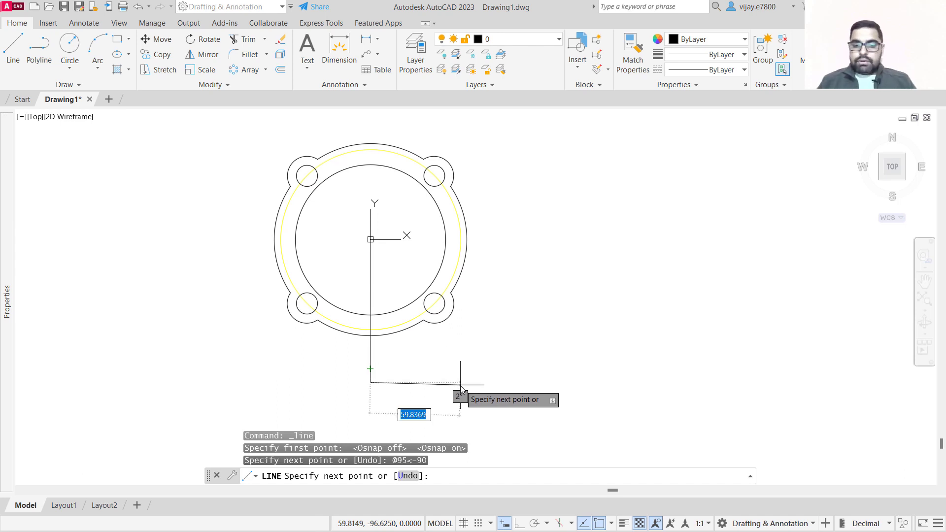
Continue the line with two horizontal segments to the right, 28 mm and then 72 mm at 0°.
{"action": "type", "text": "@"}
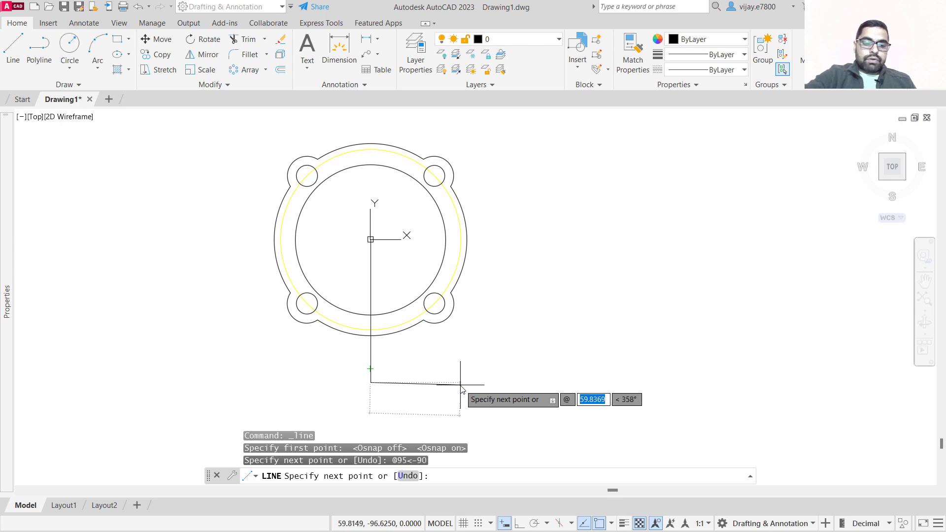
{"action": "type", "text": "28"}
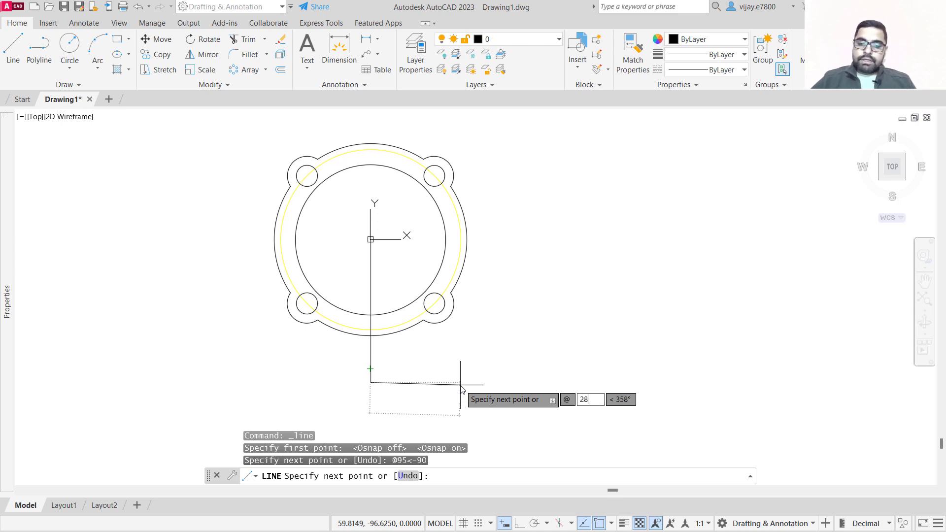
{"action": "key", "text": "Tab"}
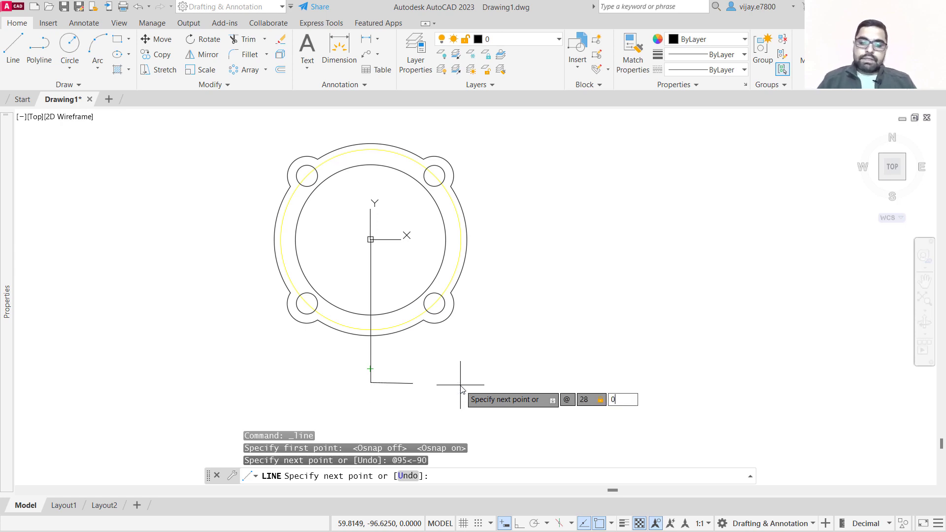
{"action": "key", "text": "Return"}
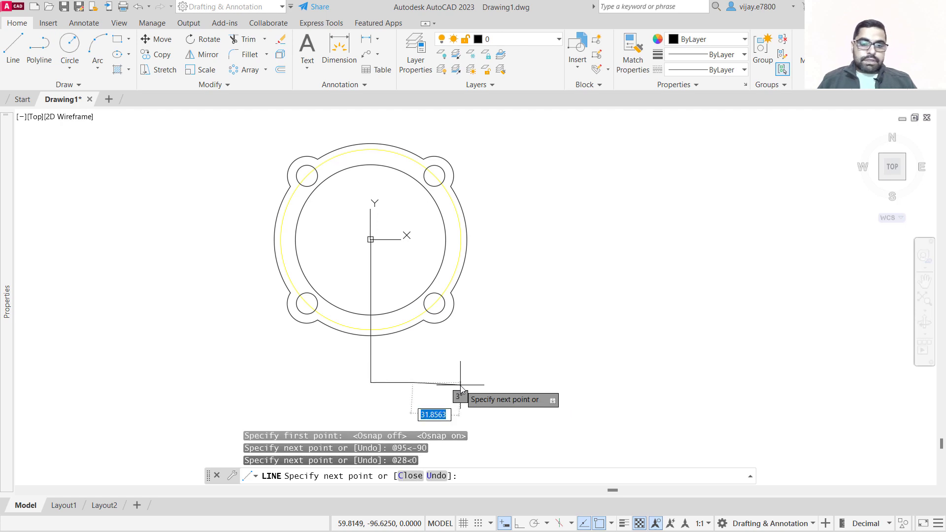
{"action": "scroll", "coordinate": [460, 389], "scroll_direction": "up", "scroll_amount": 2}
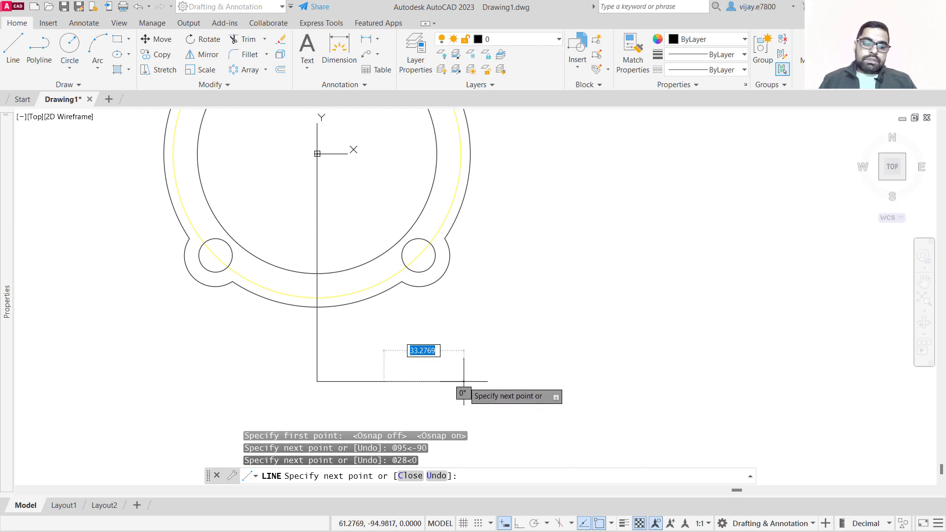
{"action": "type", "text": "@"}
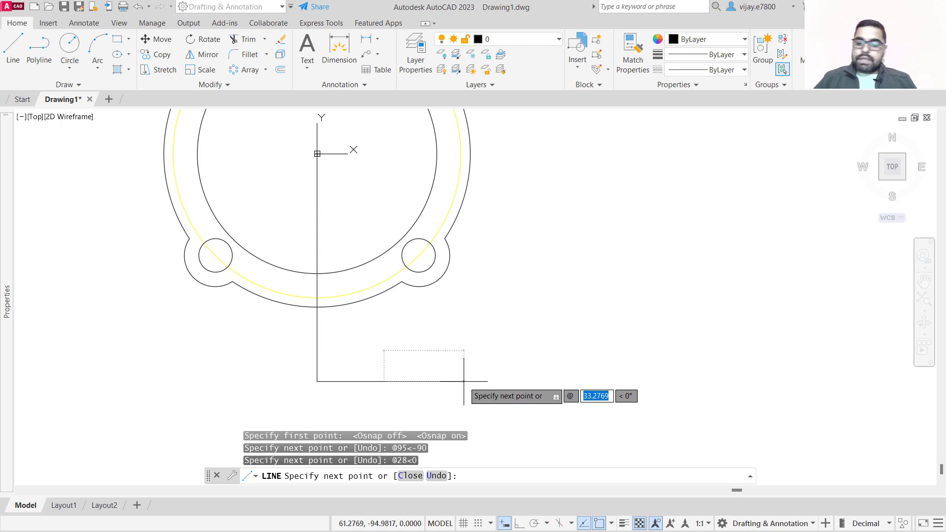
{"action": "type", "text": "72"}
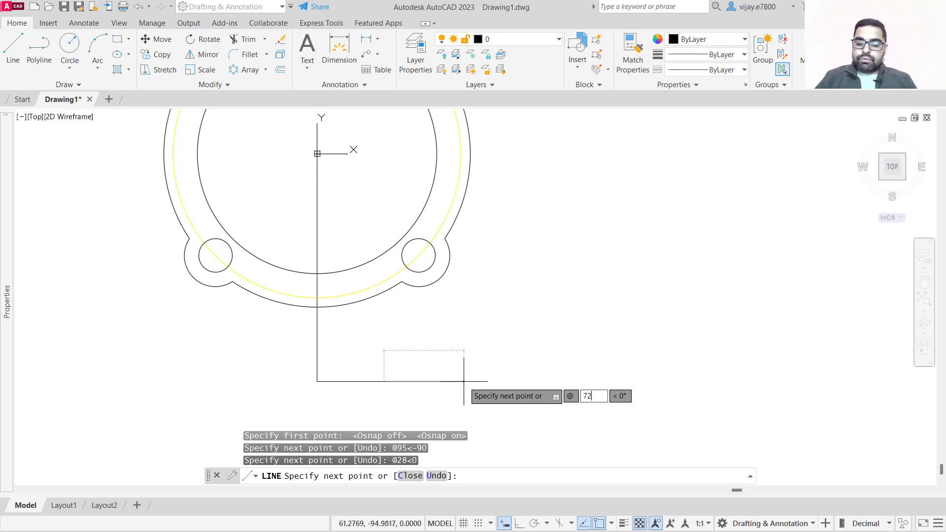
{"action": "key", "text": "Tab"}
{"action": "key", "text": "Return"}
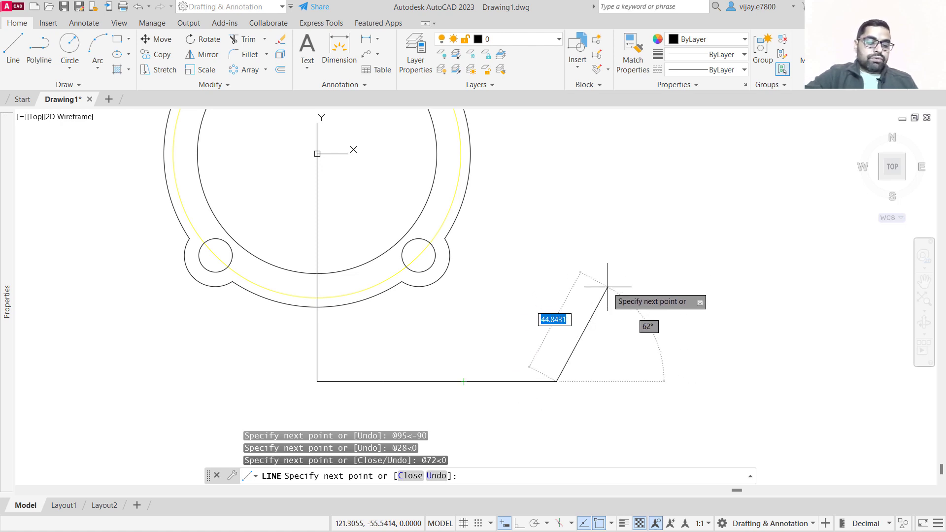
Add two upward segments of 22 mm and 11 mm at 90° and end the line command.
{"action": "type", "text": "@"}
{"action": "type", "text": "22"}
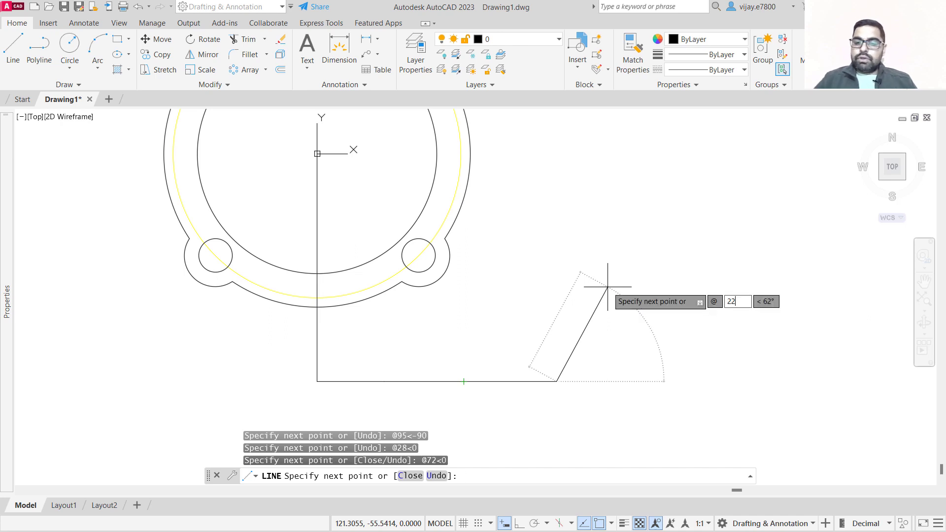
{"action": "key", "text": "Tab"}
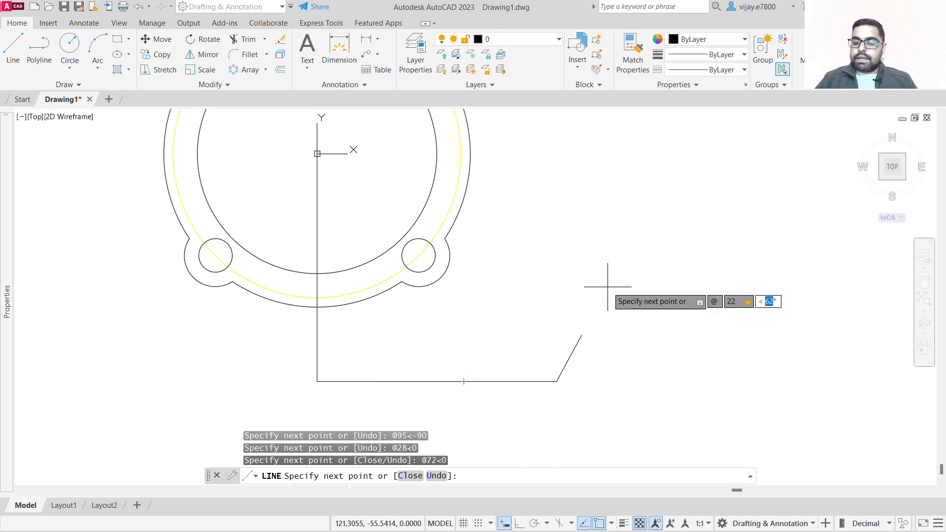
{"action": "key", "text": "Return"}
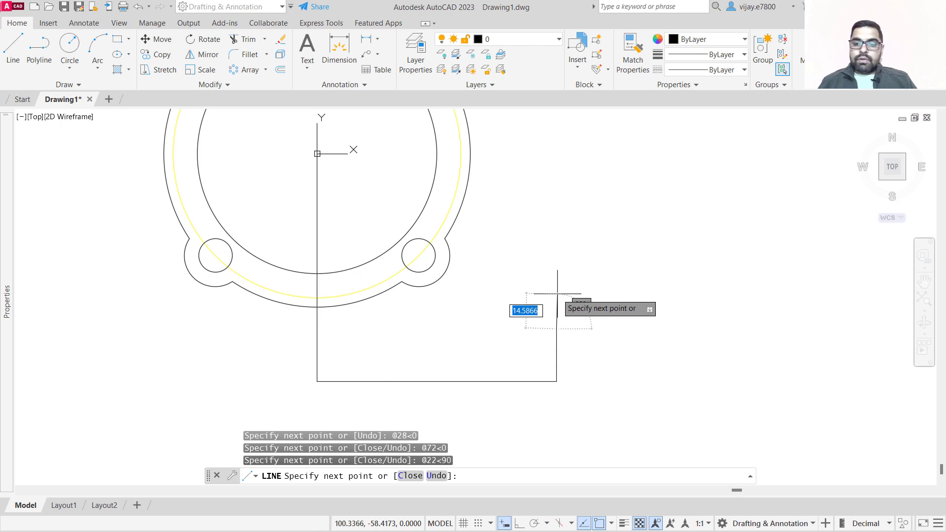
{"action": "type", "text": "@"}
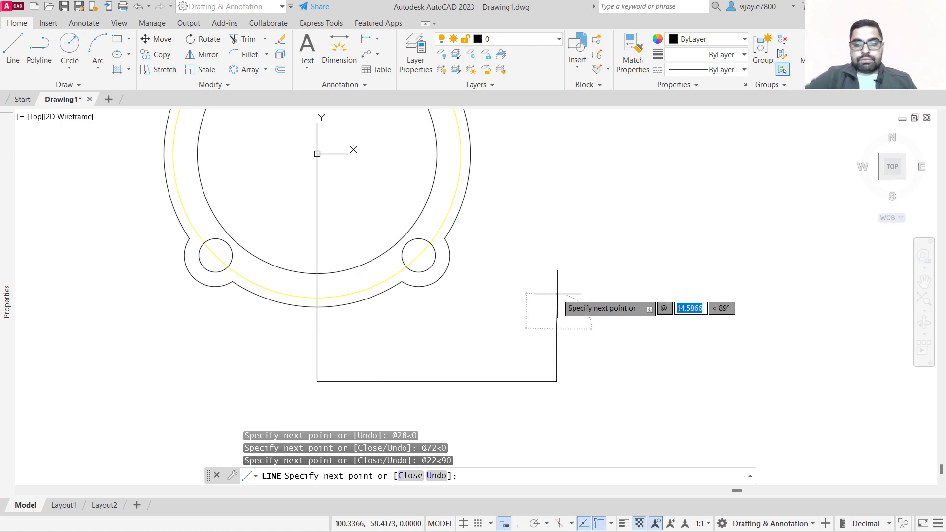
{"action": "type", "text": "11"}
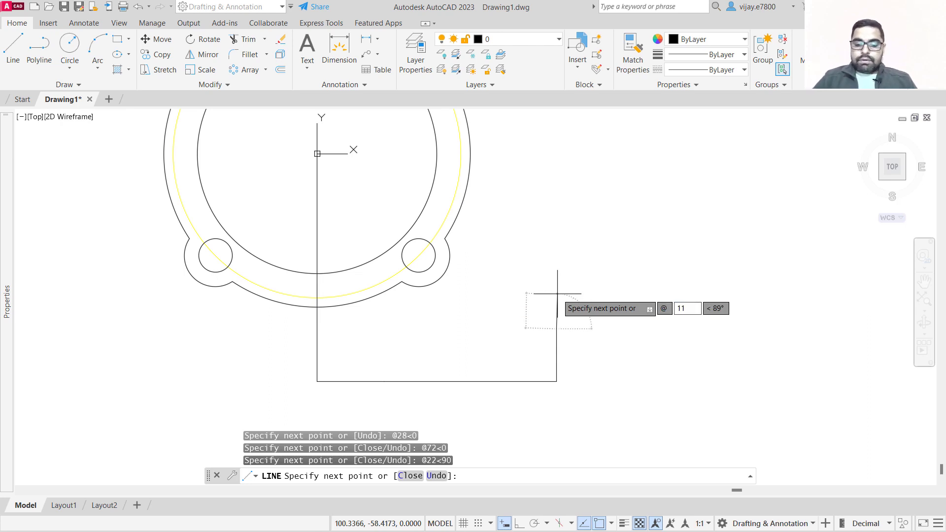
{"action": "key", "text": "Tab"}
{"action": "key", "text": "Return"}
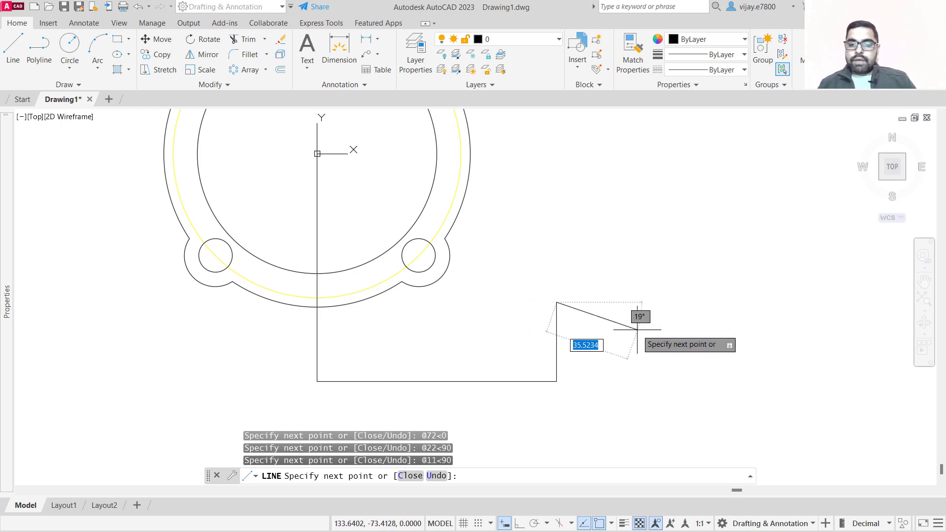
{"action": "right_click", "coordinate": [653, 328]}
{"action": "left_click", "coordinate": [663, 340]}
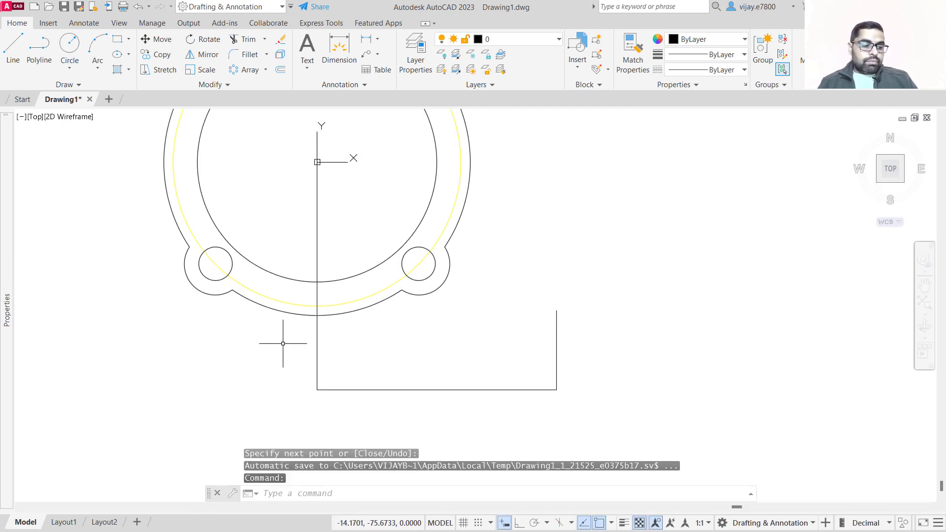
Draw a vertical line from the 28 mm point on the bottom edge up to the outer flange circle.
{"action": "right_click", "coordinate": [304, 401]}
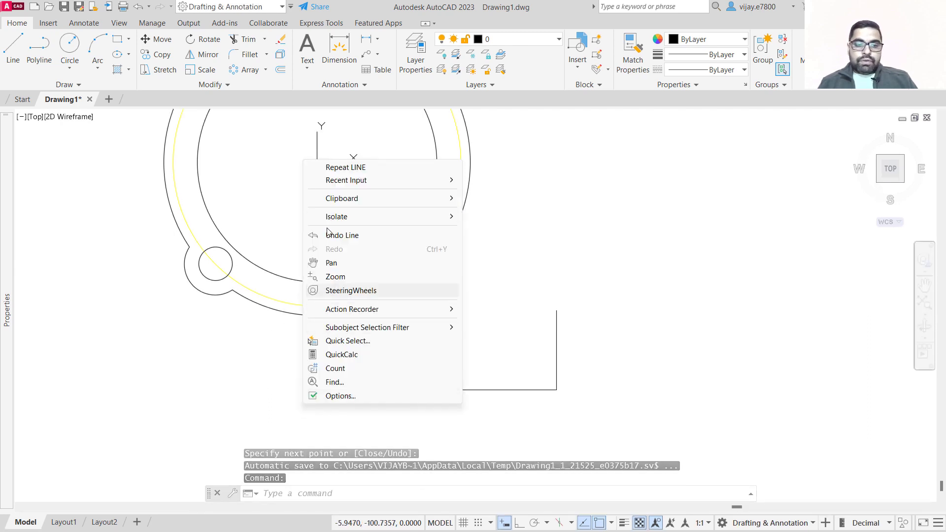
{"action": "left_click", "coordinate": [345, 167]}
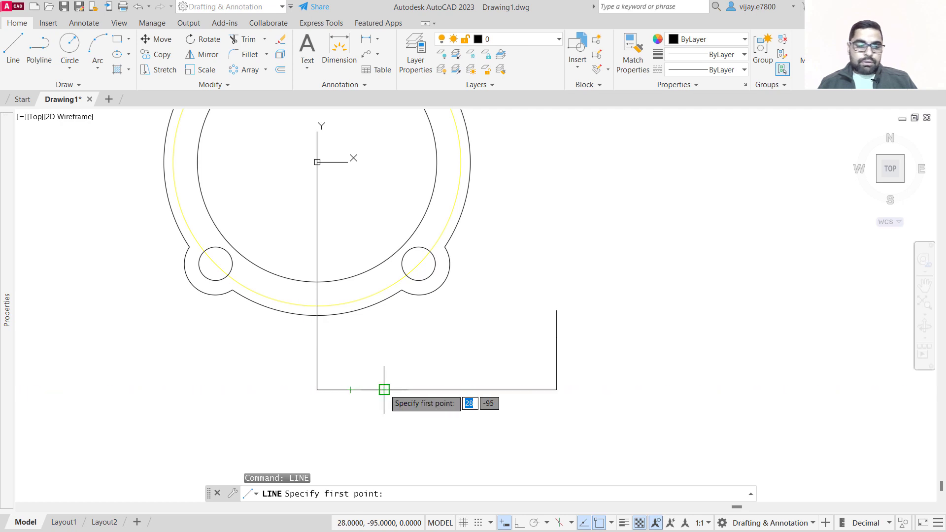
{"action": "left_click", "coordinate": [384, 390]}
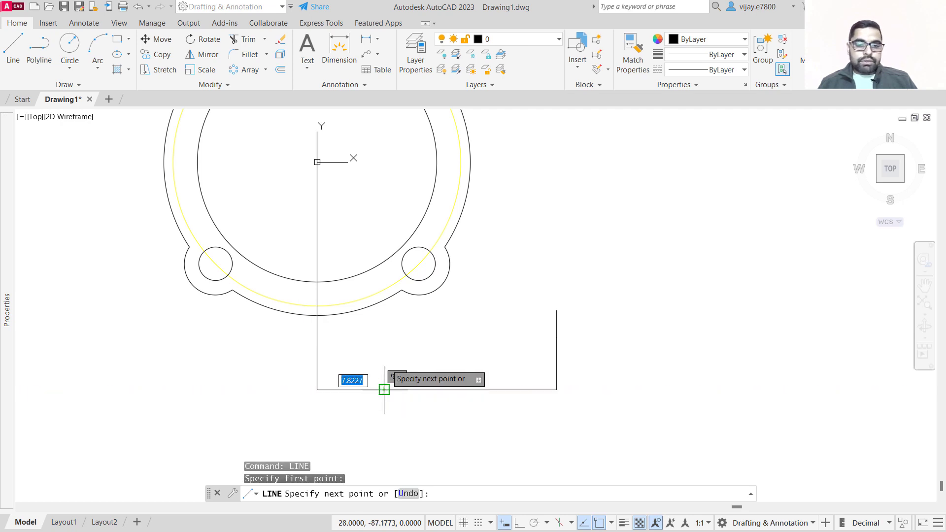
{"action": "left_click", "coordinate": [385, 300]}
{"action": "right_click", "coordinate": [410, 345]}
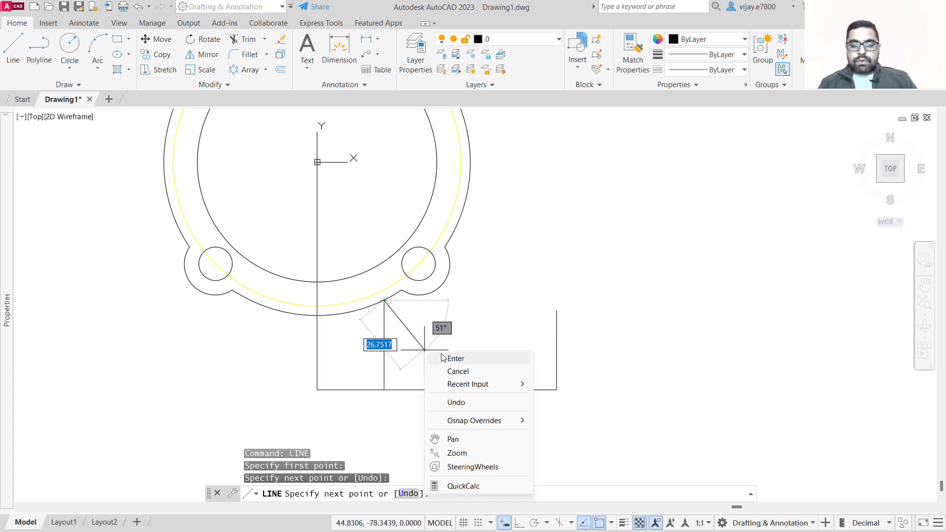
{"action": "left_click", "coordinate": [446, 357]}
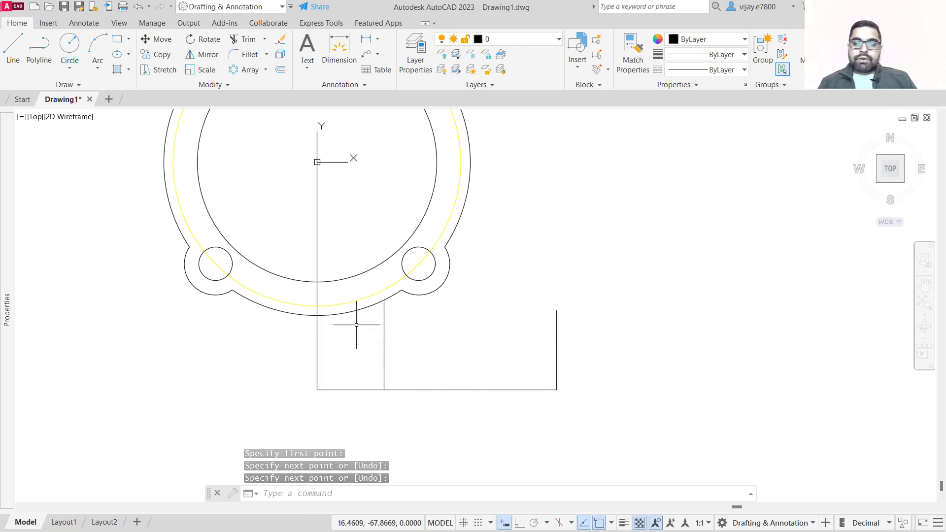
Fillet the new vertical line and the outer flange circle with a 25 mm radius.
{"action": "left_click", "coordinate": [244, 54]}
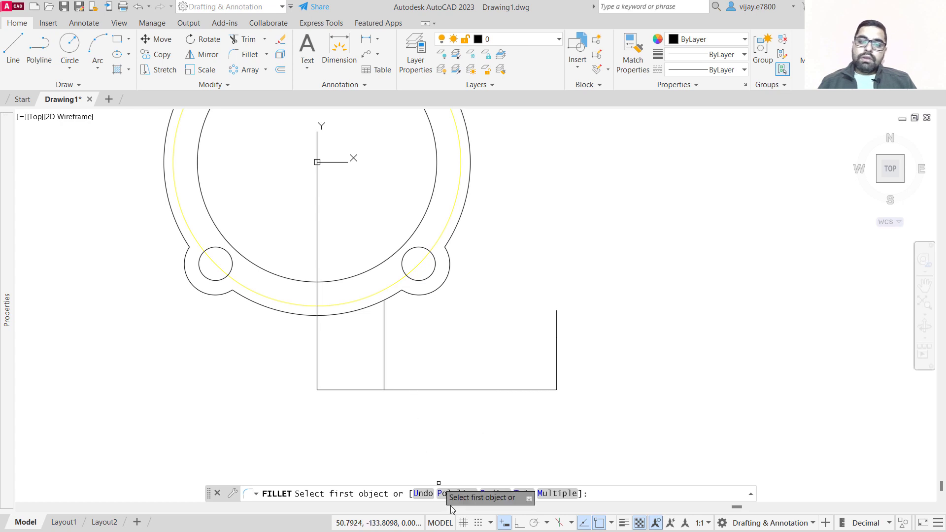
{"action": "left_click", "coordinate": [491, 494]}
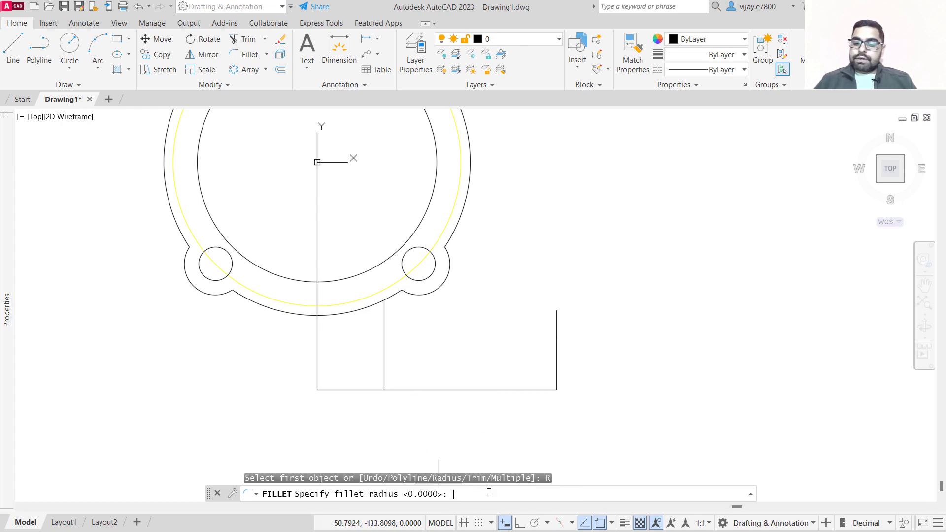
{"action": "type", "text": "25"}
{"action": "key", "text": "Return"}
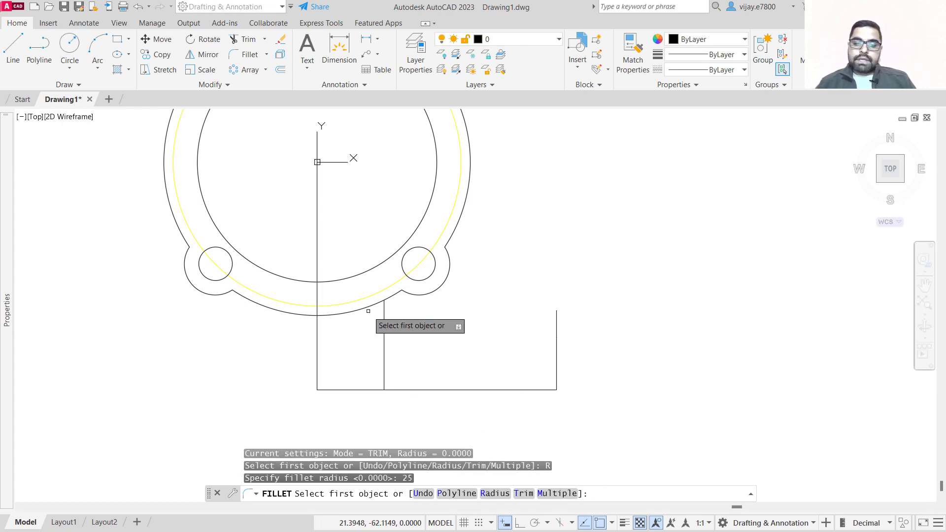
{"action": "left_click", "coordinate": [382, 350]}
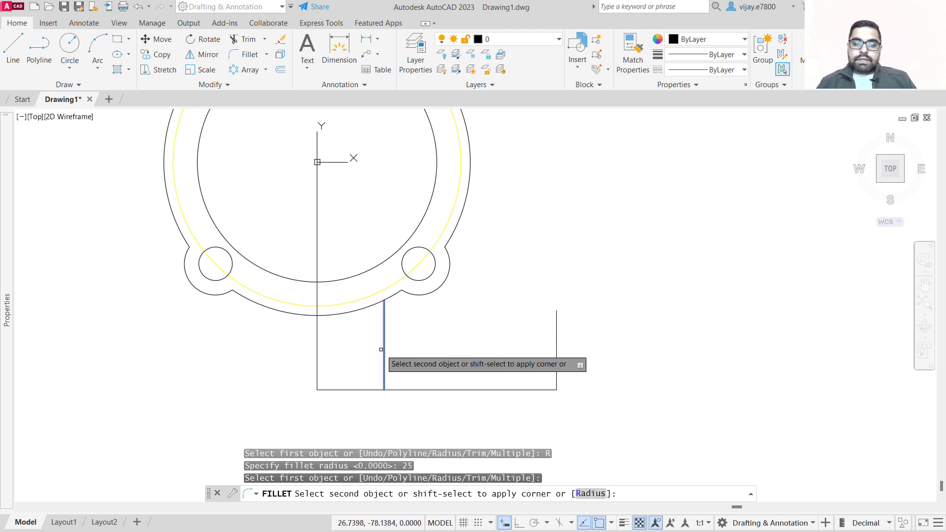
{"action": "left_click", "coordinate": [353, 313]}
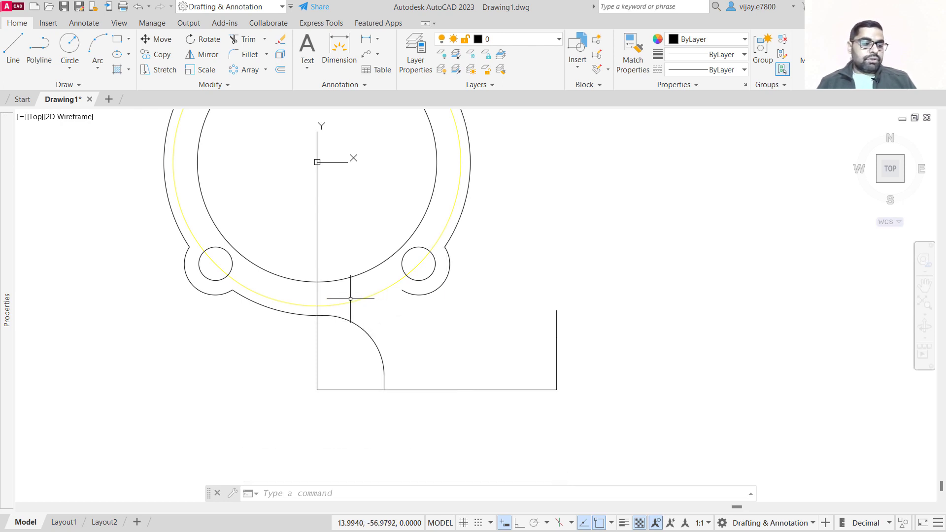
Try to extend the outer flange arc between the lower bosses with Extend.
{"action": "left_click", "coordinate": [264, 40]}
{"action": "left_click", "coordinate": [267, 81]}
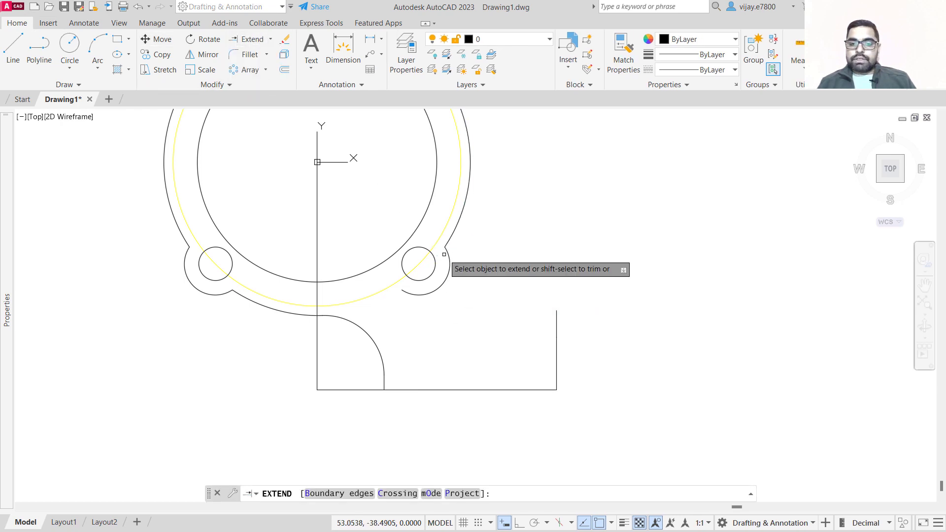
{"action": "left_click", "coordinate": [311, 317]}
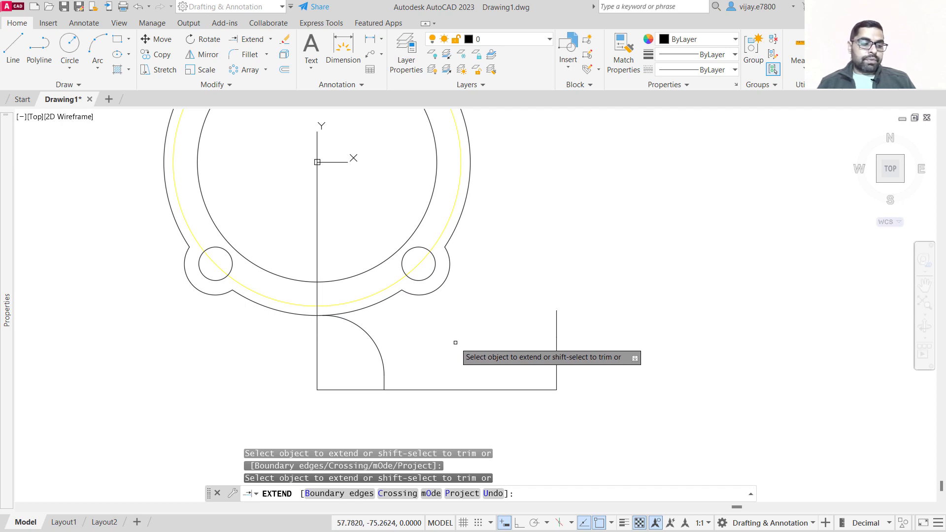
{"action": "right_click", "coordinate": [597, 255]}
{"action": "left_click", "coordinate": [615, 267]}
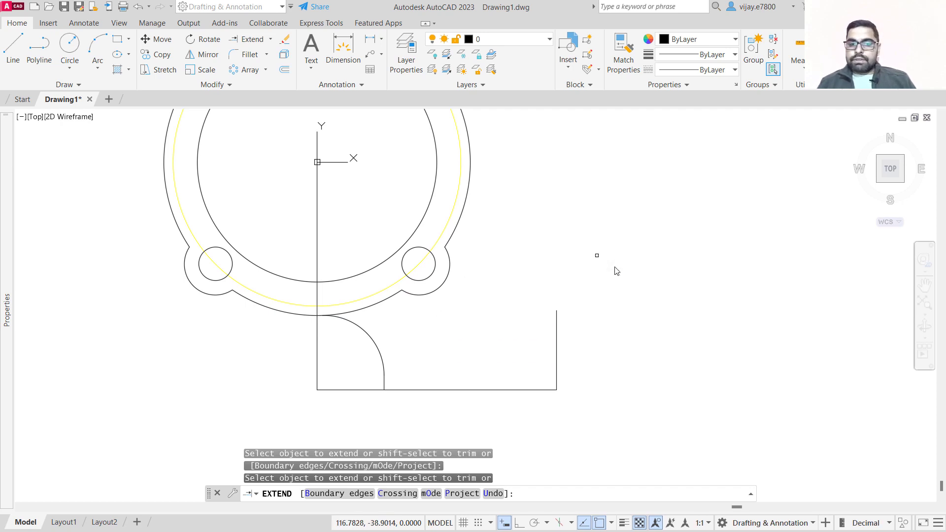
Draw a line from the flange centre 64 mm right to the outer circle, then about 72 mm straight down.
{"action": "left_click", "coordinate": [13, 48]}
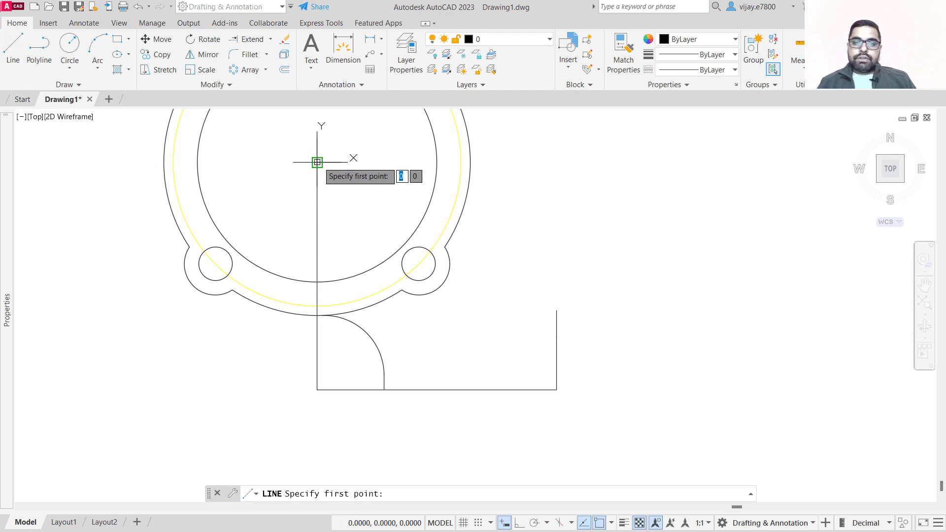
{"action": "left_click", "coordinate": [318, 161]}
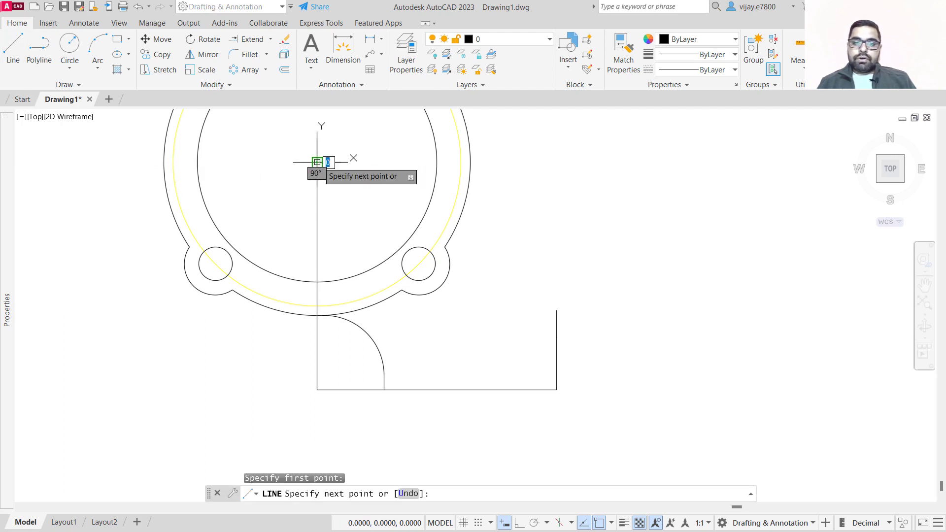
{"action": "left_click", "coordinate": [470, 162]}
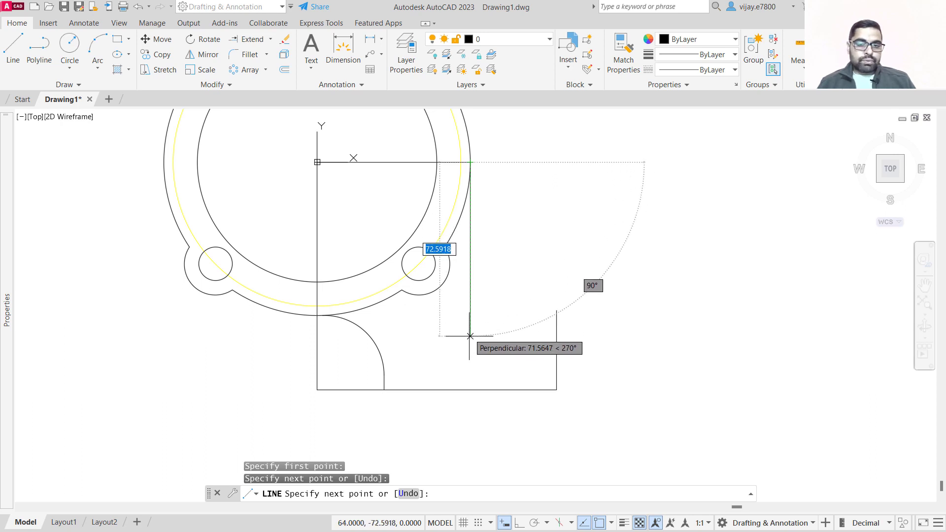
{"action": "left_click", "coordinate": [470, 356]}
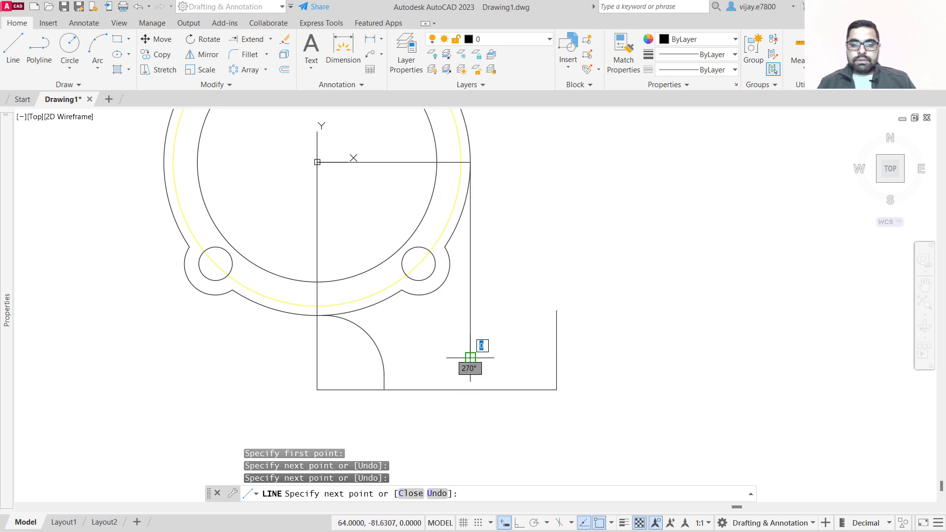
{"action": "right_click", "coordinate": [614, 368]}
{"action": "left_click", "coordinate": [631, 373]}
Draw a horizontal line from the base's right edge left, perpendicular to the new vertical line.
{"action": "right_click", "coordinate": [588, 392]}
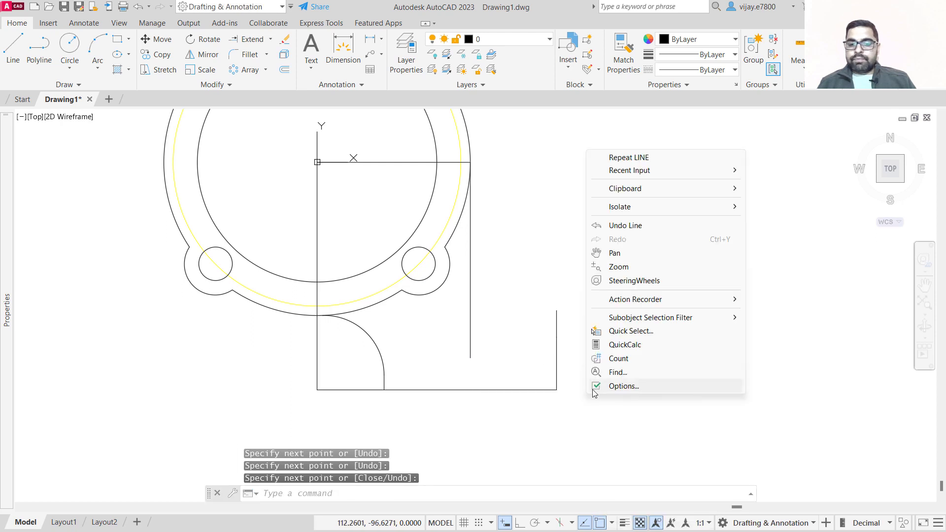
{"action": "left_click", "coordinate": [616, 158]}
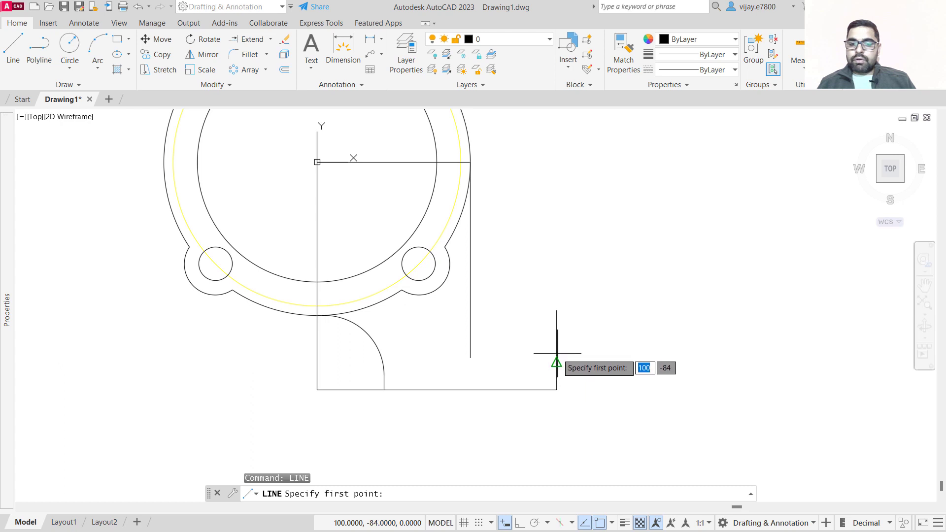
{"action": "left_click", "coordinate": [557, 337]}
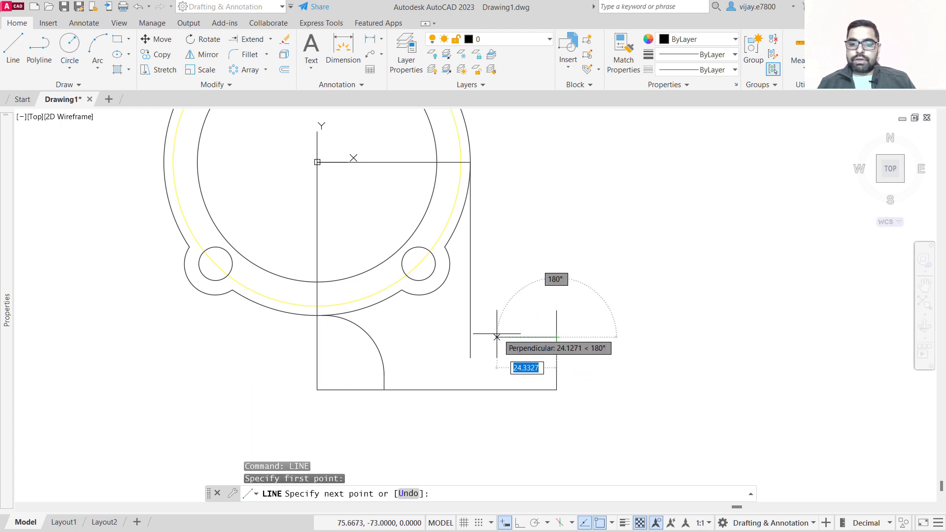
{"action": "left_click", "coordinate": [470, 337]}
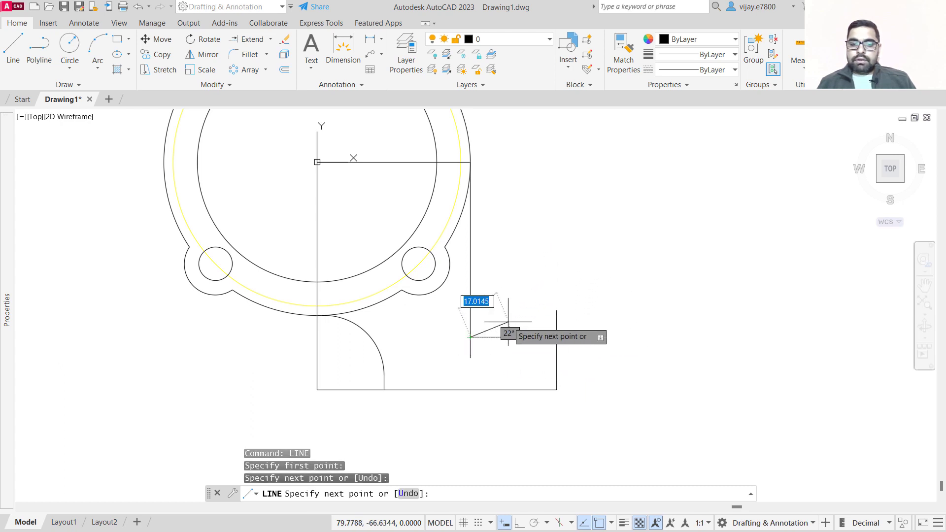
{"action": "right_click", "coordinate": [509, 322]}
{"action": "left_click", "coordinate": [518, 329]}
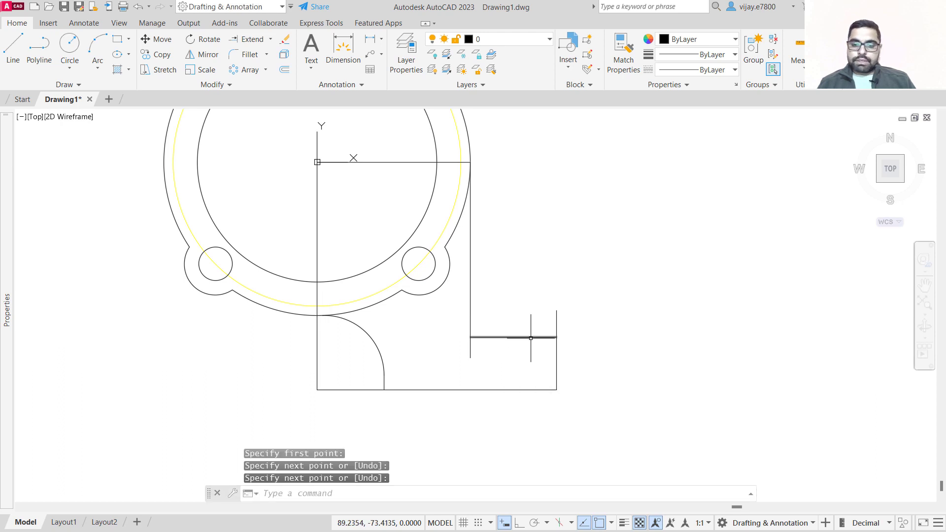
Fillet the corner between the new vertical and horizontal lines with a 5 mm radius.
{"action": "scroll", "coordinate": [638, 377], "scroll_direction": "up", "scroll_amount": 2}
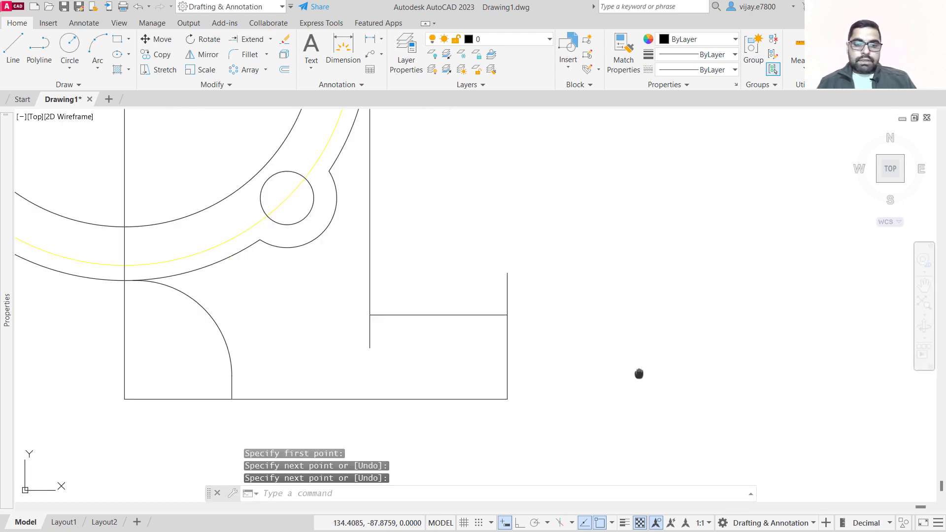
{"action": "scroll", "coordinate": [624, 395], "scroll_direction": "down", "scroll_amount": 2}
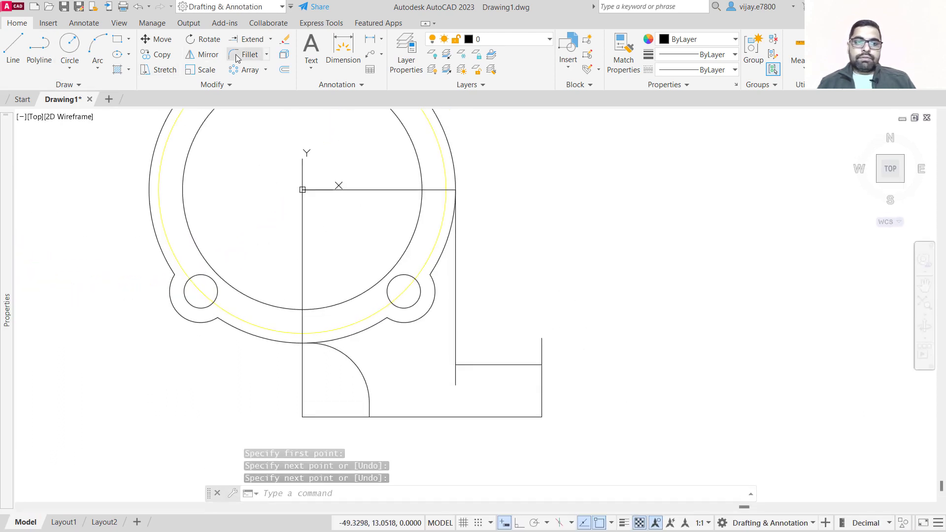
{"action": "left_click", "coordinate": [236, 57]}
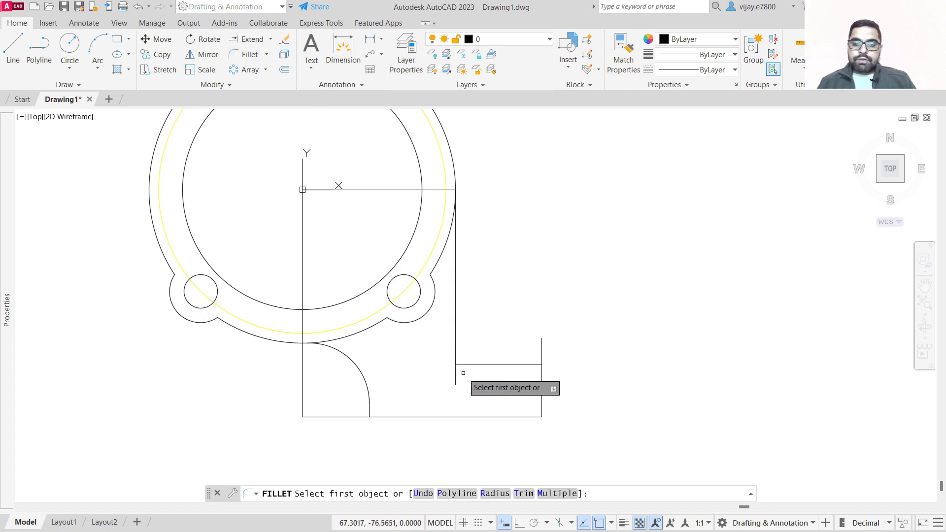
{"action": "left_click", "coordinate": [493, 494]}
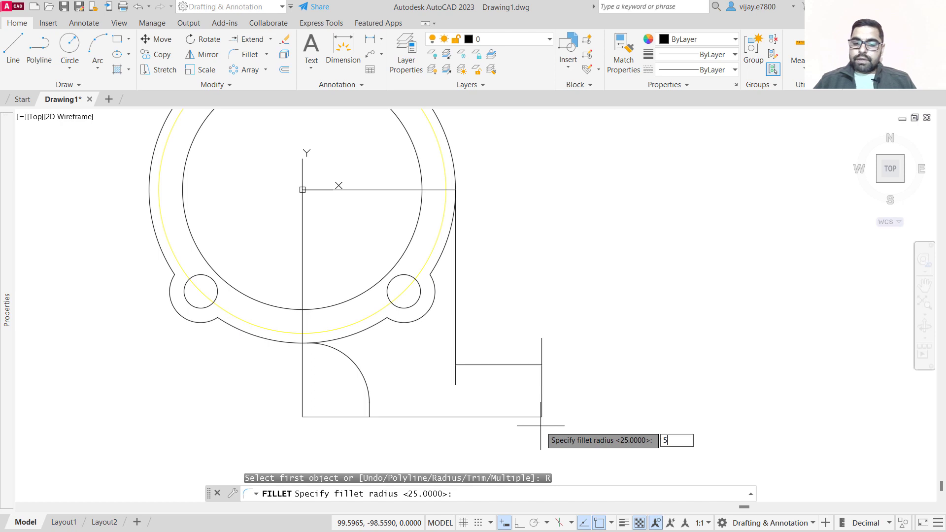
{"action": "key", "text": "Return"}
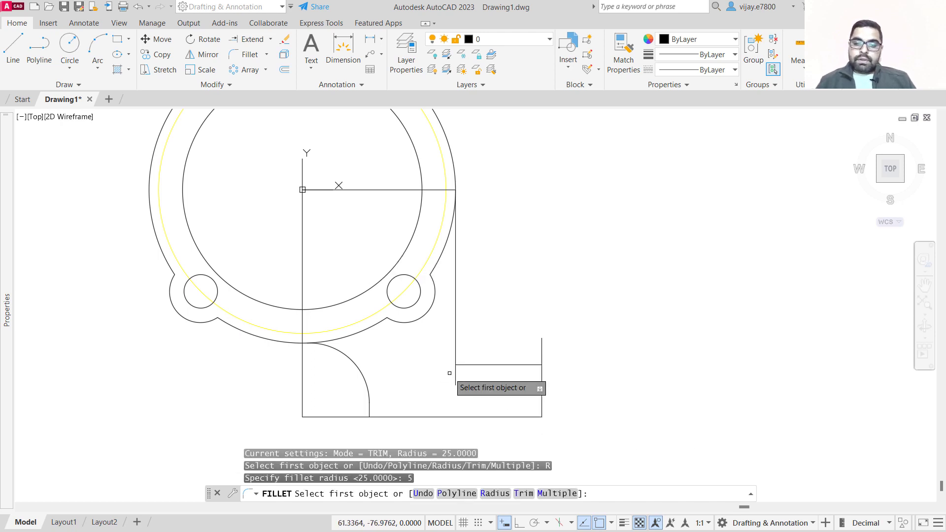
{"action": "left_click", "coordinate": [463, 364]}
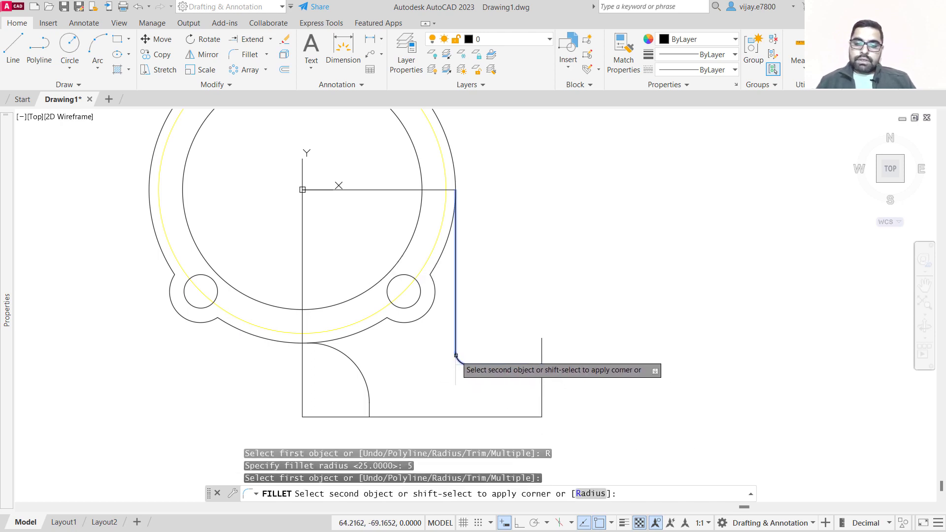
{"action": "left_click", "coordinate": [456, 357]}
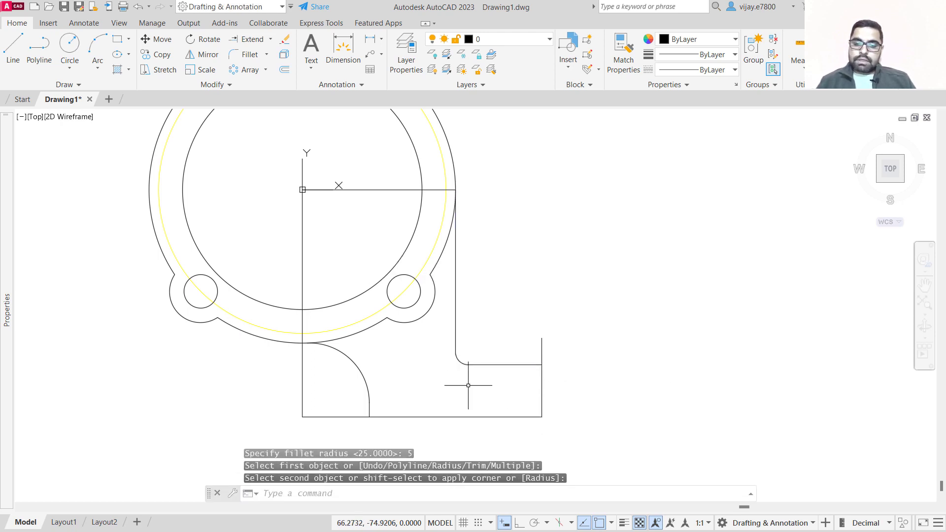
Fillet the horizontal line and the base's right edge with a 5 mm radius.
{"action": "right_click", "coordinate": [592, 394]}
{"action": "left_click", "coordinate": [633, 156]}
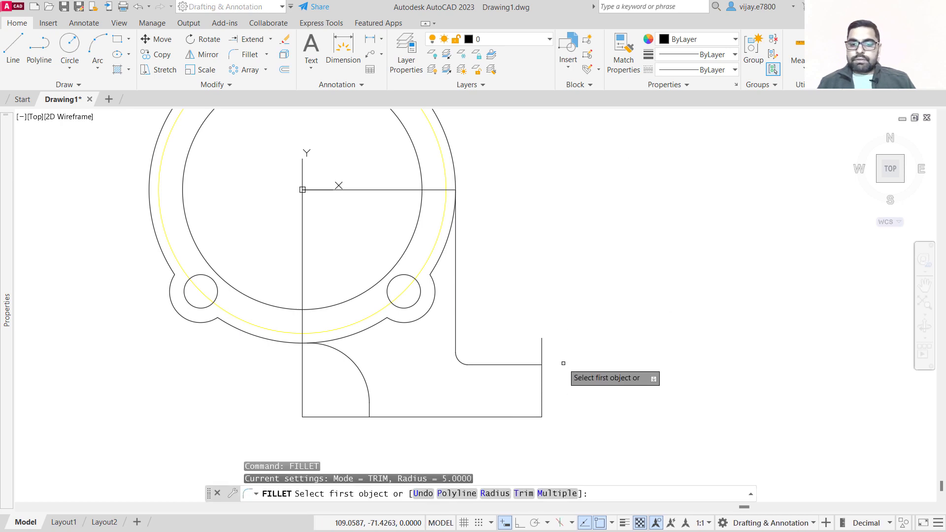
{"action": "left_click", "coordinate": [495, 494]}
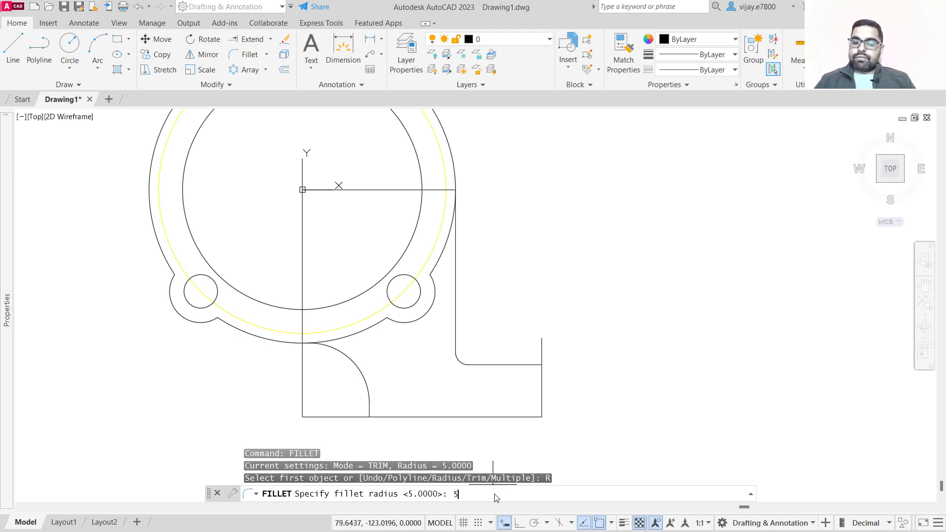
{"action": "type", "text": "5"}
{"action": "key", "text": "Return"}
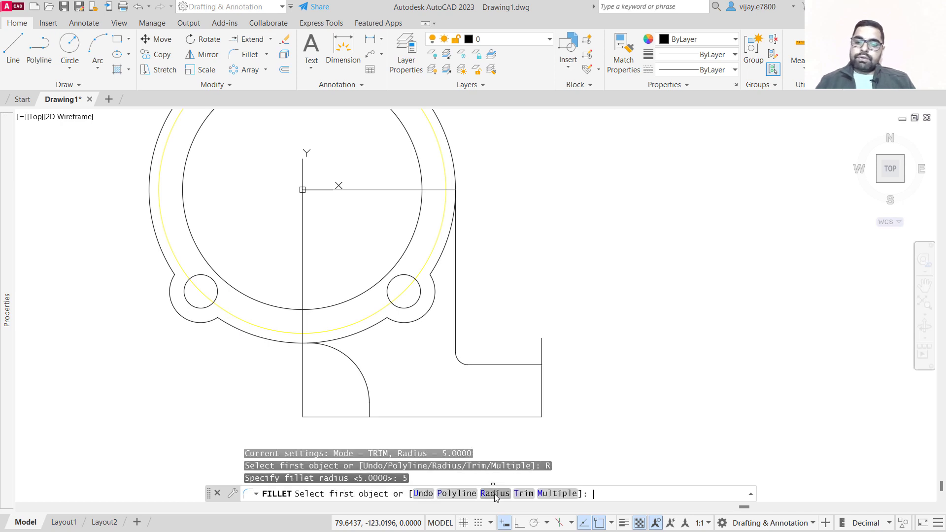
{"action": "left_click", "coordinate": [540, 367]}
{"action": "left_click", "coordinate": [535, 365]}
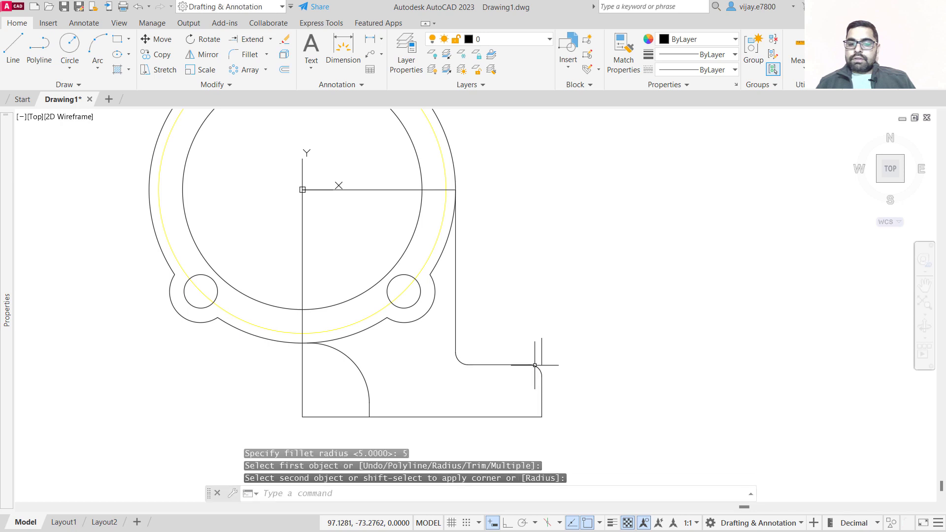
Try to extend the upper segment of the base's right edge.
{"action": "left_click", "coordinate": [248, 40]}
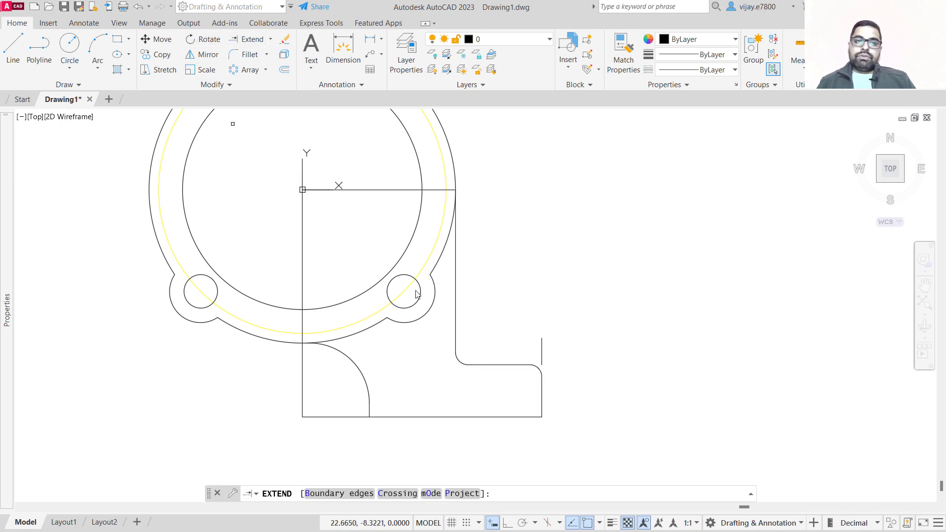
{"action": "left_click", "coordinate": [542, 356]}
{"action": "right_click", "coordinate": [596, 385]}
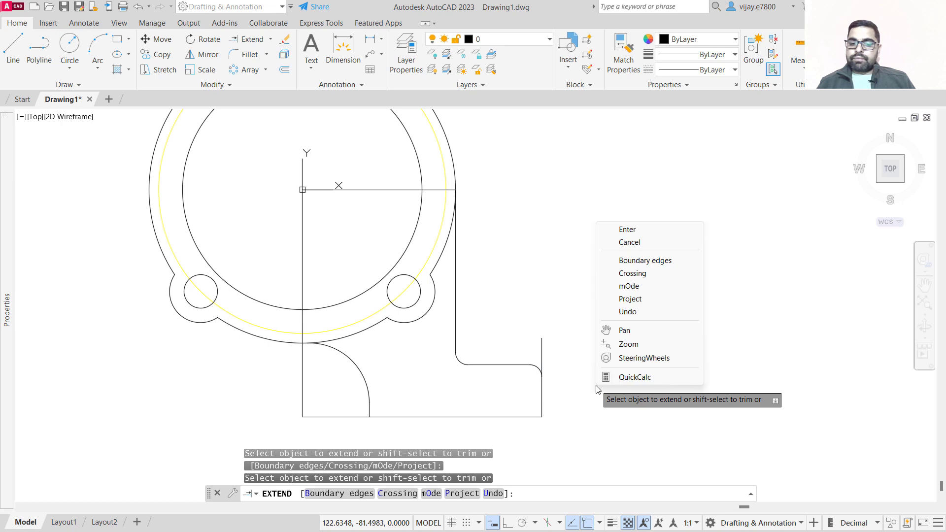
{"action": "left_click", "coordinate": [643, 233]}
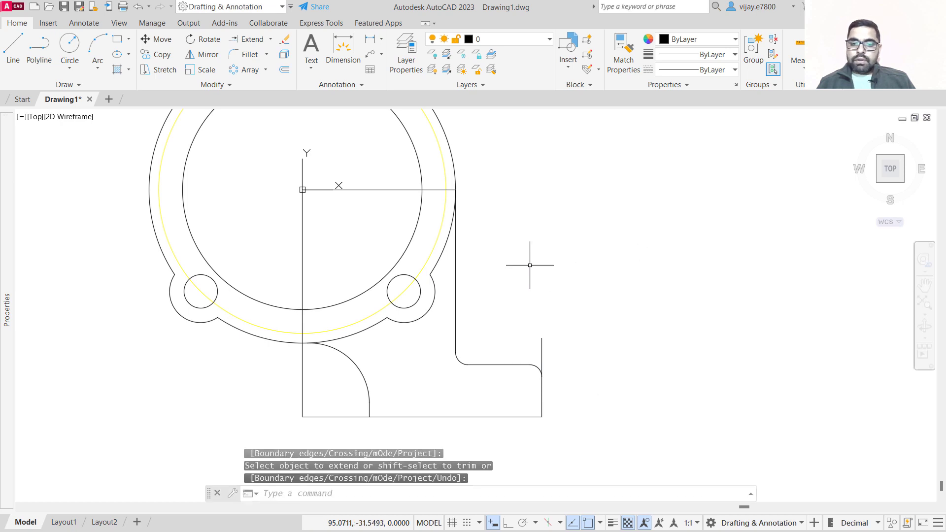
Erase the horizontal line from the flange centre and the vertical line along the base's left side.
{"action": "left_click", "coordinate": [359, 194]}
{"action": "left_click", "coordinate": [372, 220]}
{"action": "left_click", "coordinate": [380, 176]}
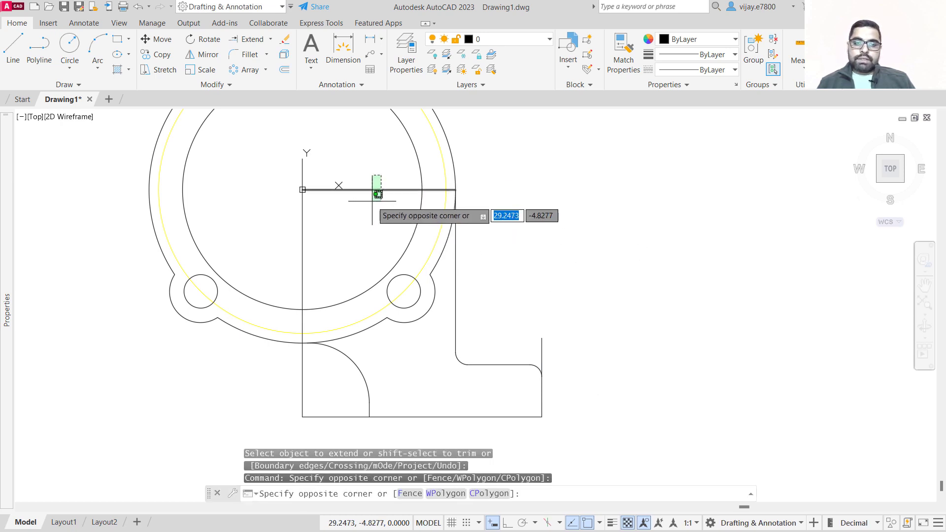
{"action": "left_click", "coordinate": [373, 197]}
{"action": "left_click", "coordinate": [323, 259]}
{"action": "left_click", "coordinate": [276, 243]}
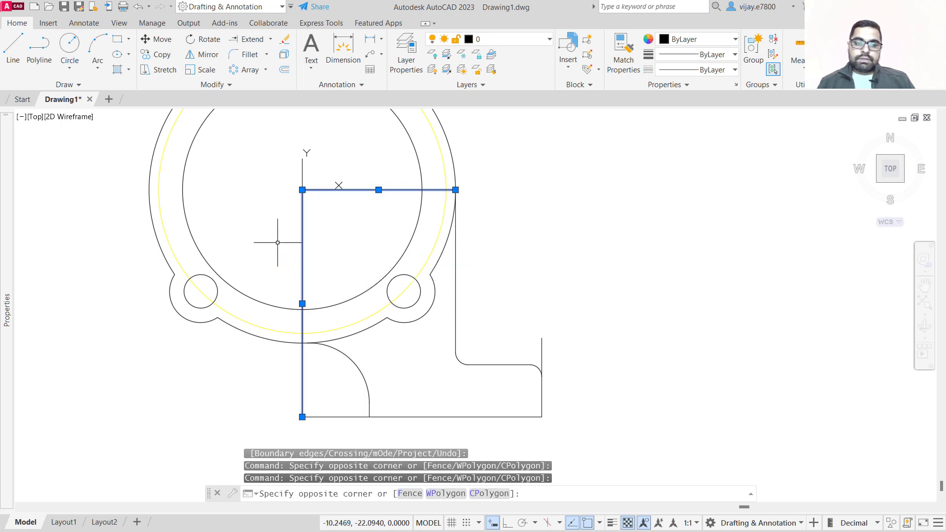
{"action": "key", "text": "Delete"}
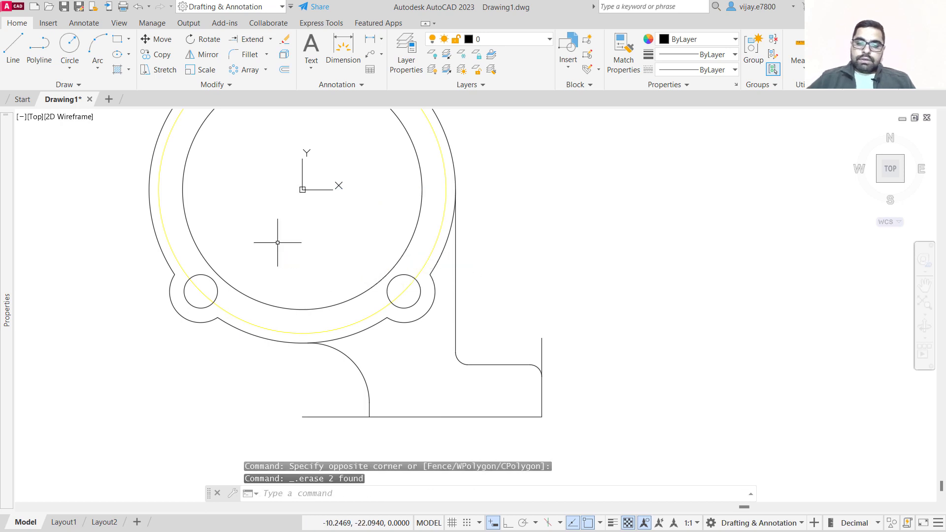
Erase the bottom edge segment left of the 25 mm fillet.
{"action": "left_click", "coordinate": [342, 433]}
{"action": "left_click", "coordinate": [316, 391]}
{"action": "key", "text": "Delete"}
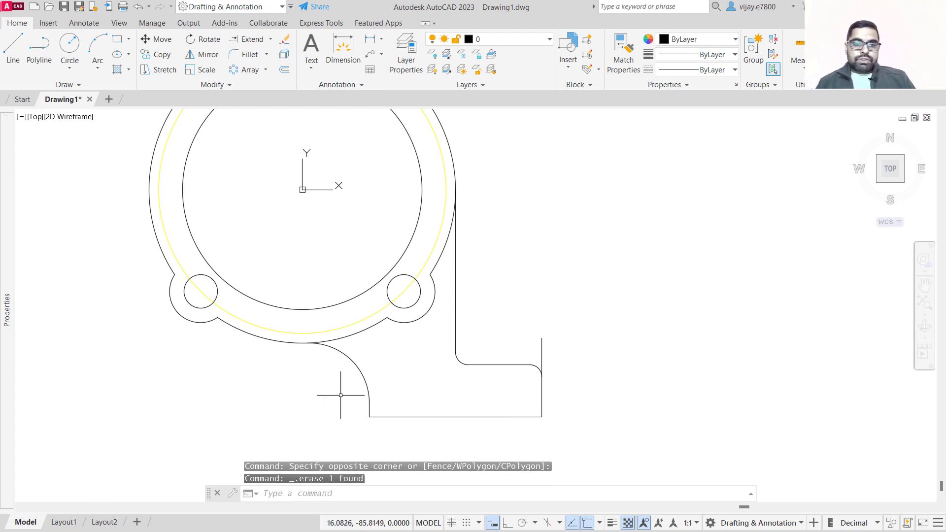
Draw a line 38 mm straight up from the top end of the base's right edge.
{"action": "scroll", "coordinate": [506, 345], "scroll_direction": "down", "scroll_amount": 2}
{"action": "scroll", "coordinate": [558, 264], "scroll_direction": "up", "scroll_amount": 2}
{"action": "middle_click_drag", "start_coordinate": [558, 262], "coordinate": [485, 252]}
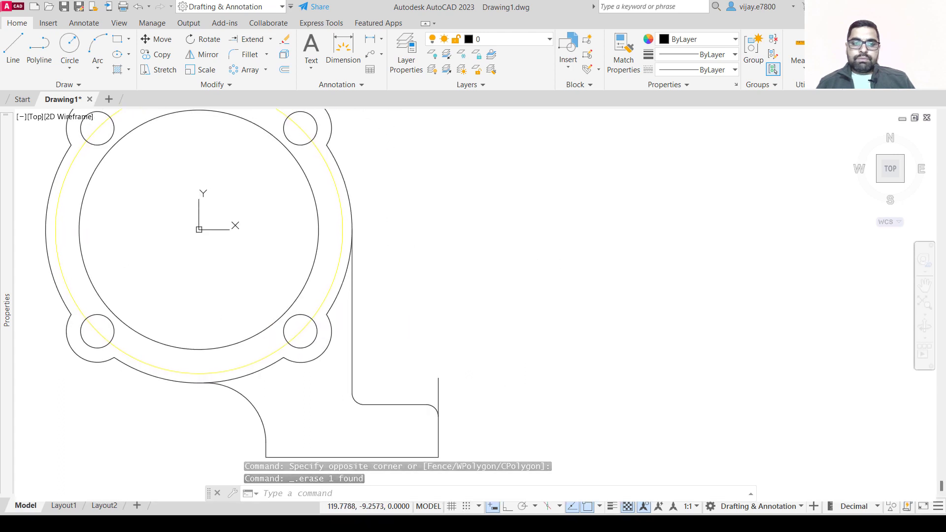
{"action": "scroll", "coordinate": [483, 252], "scroll_direction": "down", "scroll_amount": 2}
{"action": "mouse_move", "coordinate": [563, 295]}
{"action": "middle_mouse_down"}
{"action": "mouse_move", "coordinate": [510, 290]}
{"action": "mouse_move", "coordinate": [416, 307]}
{"action": "middle_mouse_up"}
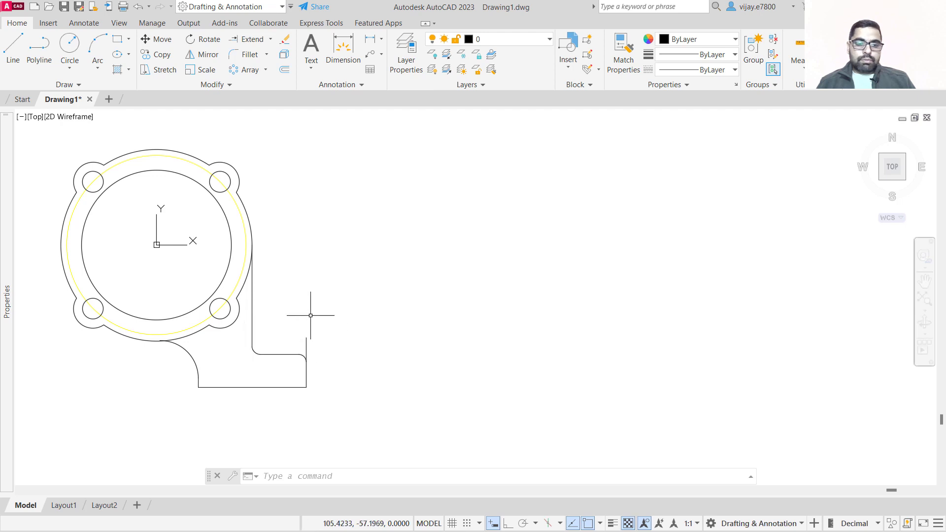
{"action": "left_click", "coordinate": [13, 49]}
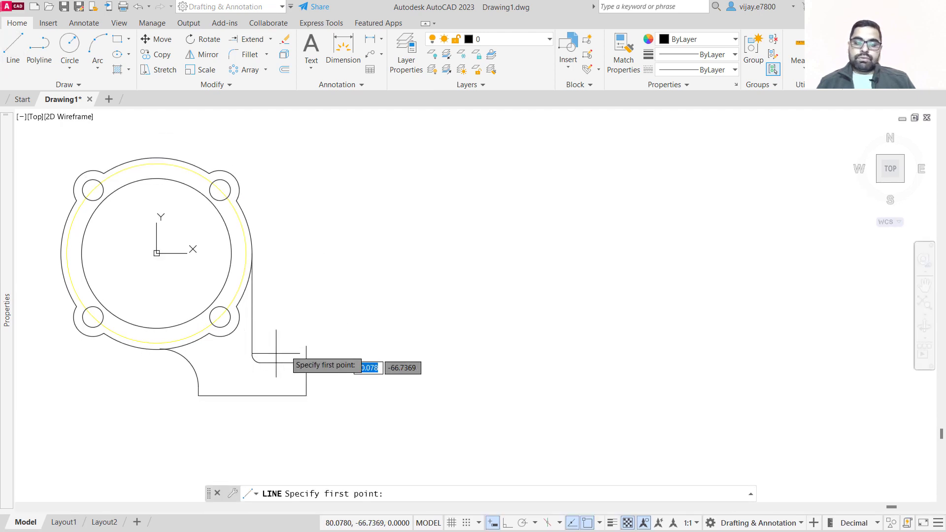
{"action": "left_click", "coordinate": [307, 346]}
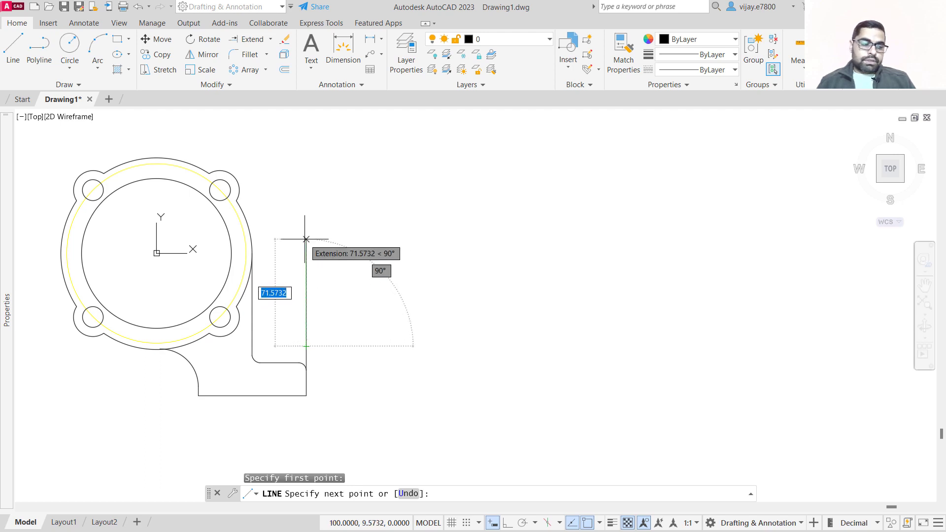
{"action": "type", "text": "38"}
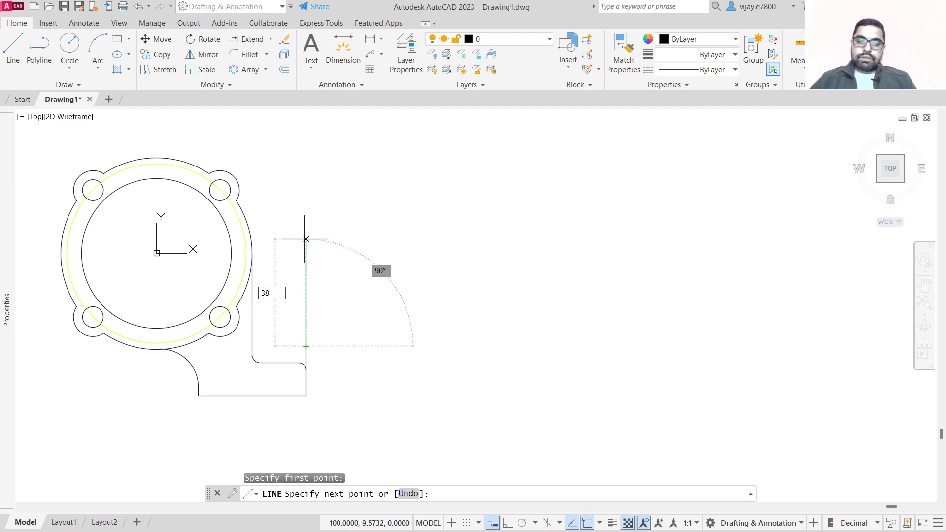
{"action": "key", "text": "Return"}
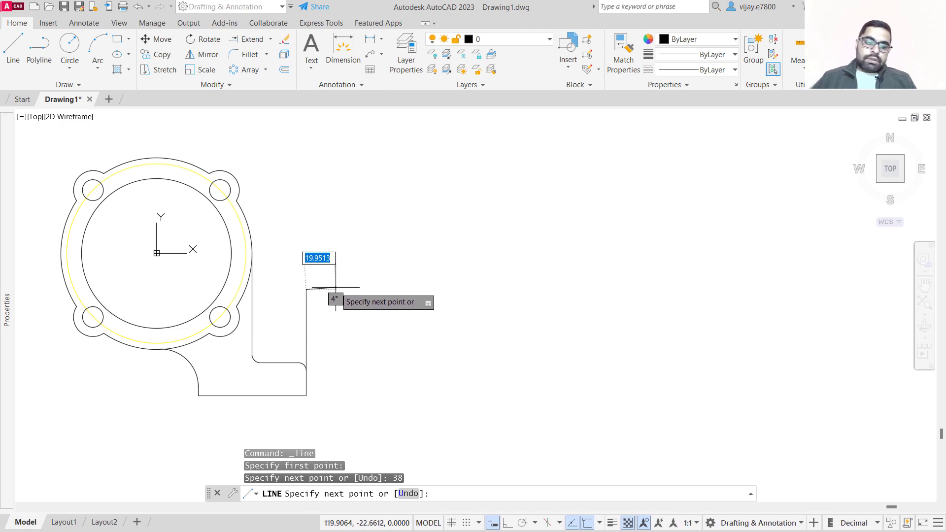
Continue the line horizontally to the right with a 20 mm segment and then a 62 mm segment.
{"action": "type", "text": "@"}
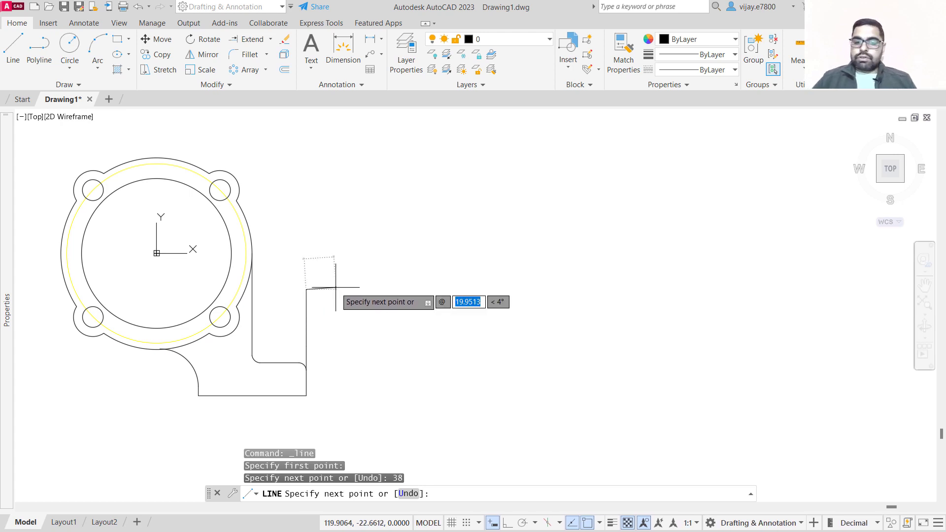
{"action": "type", "text": "20"}
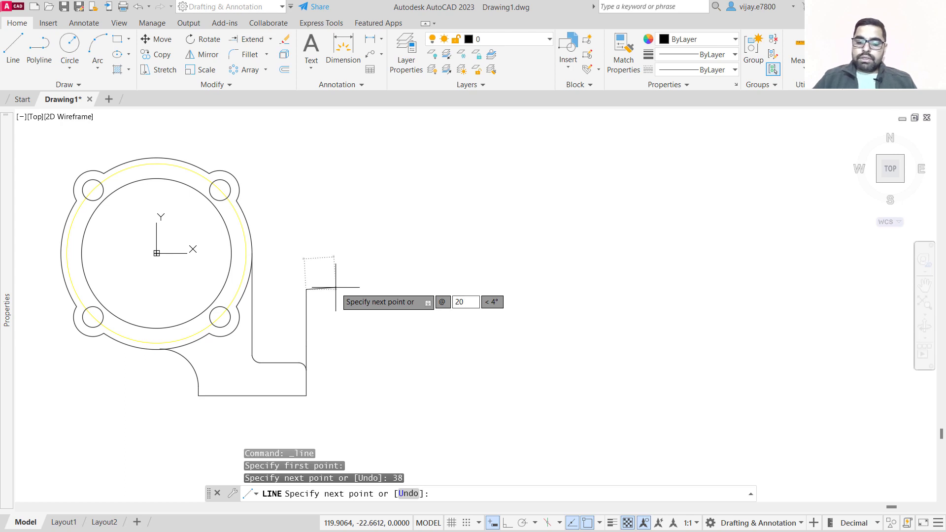
{"action": "key", "text": "Tab"}
{"action": "type", "text": "0"}
{"action": "key", "text": "Return"}
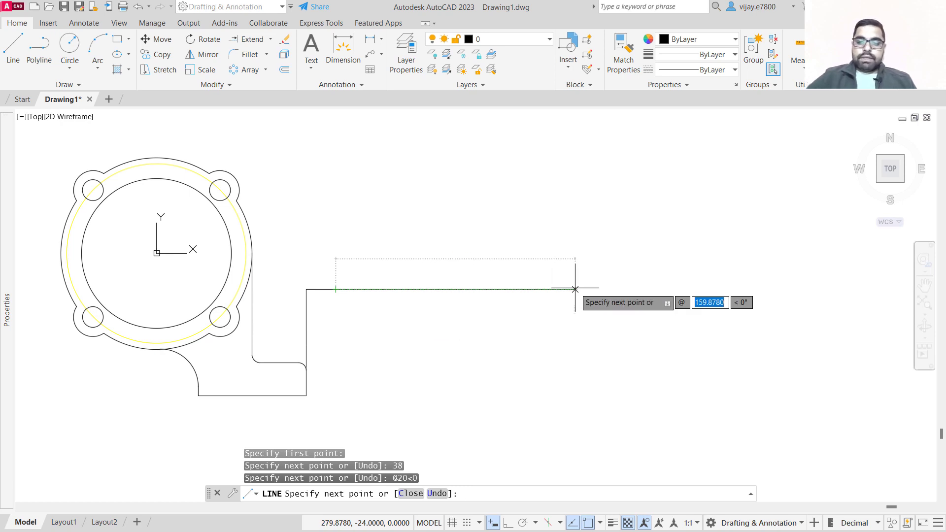
{"action": "type", "text": "62"}
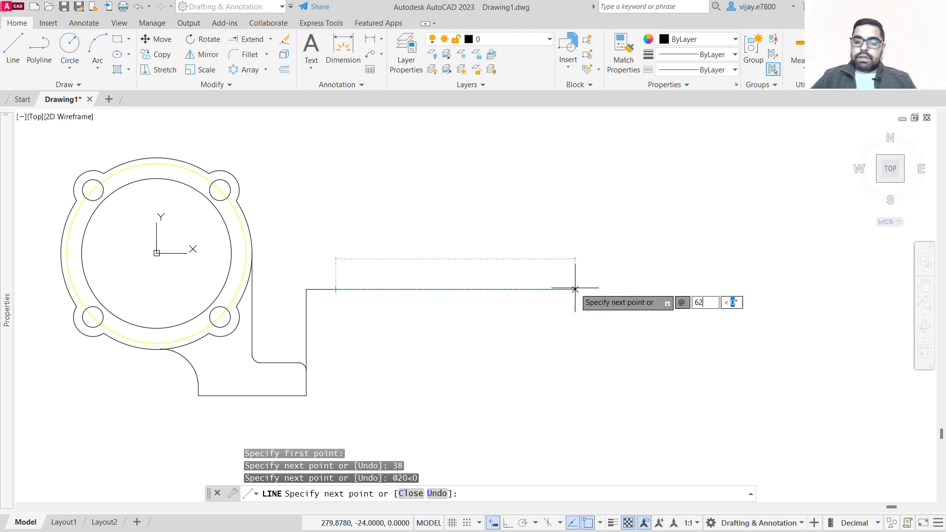
{"action": "key", "text": "Tab"}
{"action": "key", "text": "Return"}
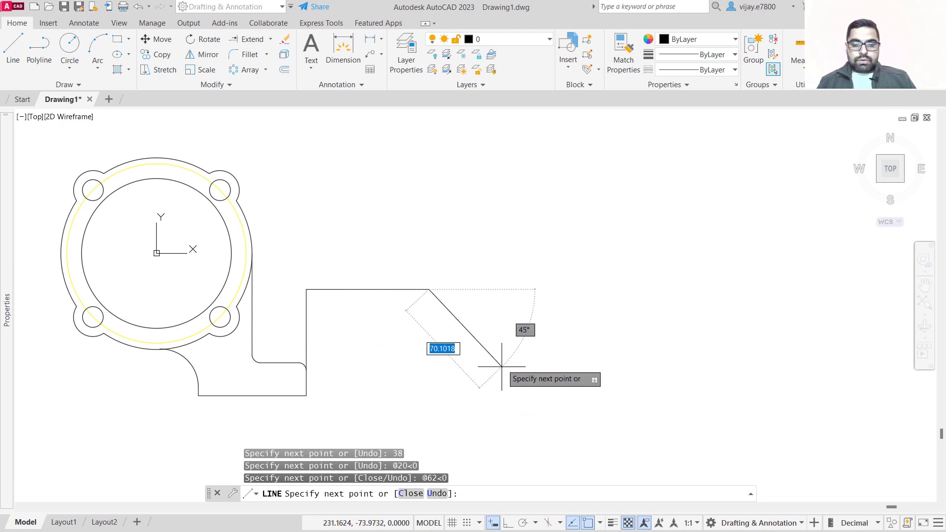
{"action": "right_click", "coordinate": [513, 350]}
{"action": "left_click", "coordinate": [528, 357]}
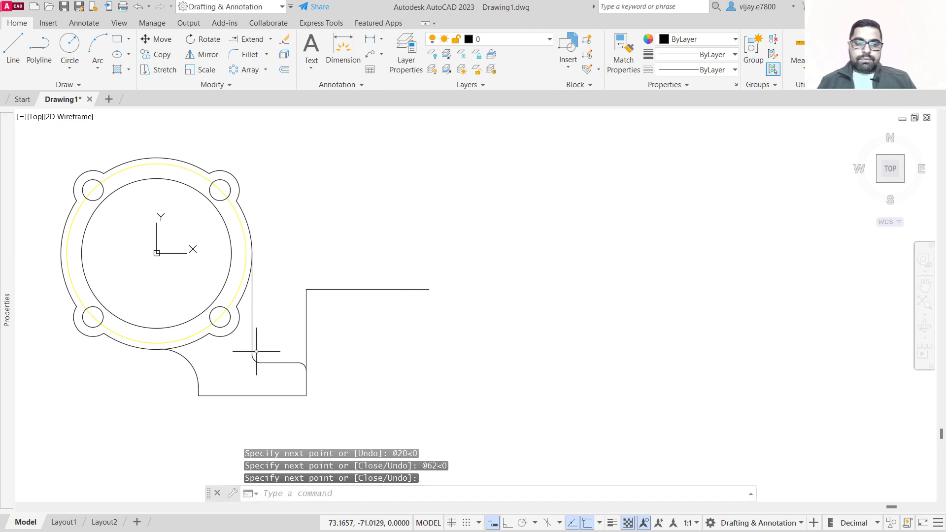
Draw a two-point circle of 20 mm diameter starting at the corner where the vertical and horizontal lines meet.
{"action": "left_click", "coordinate": [70, 65]}
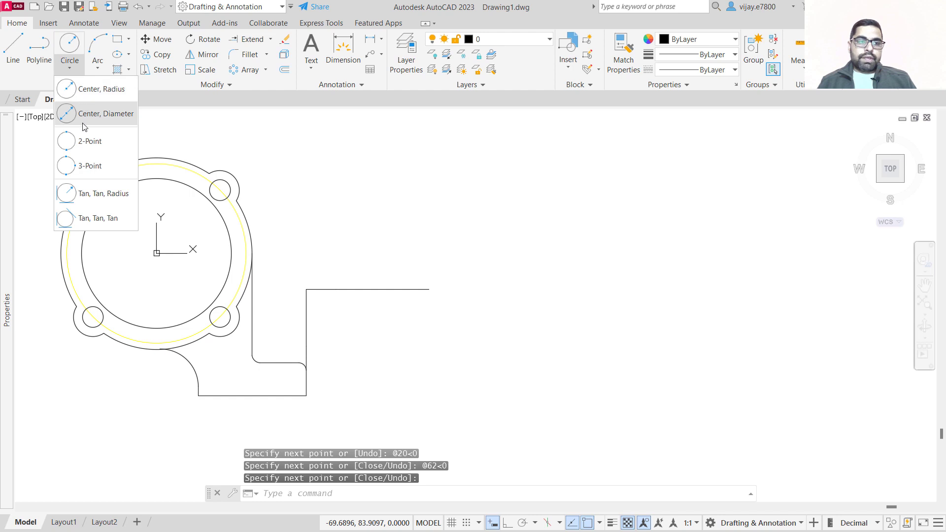
{"action": "left_click", "coordinate": [88, 142]}
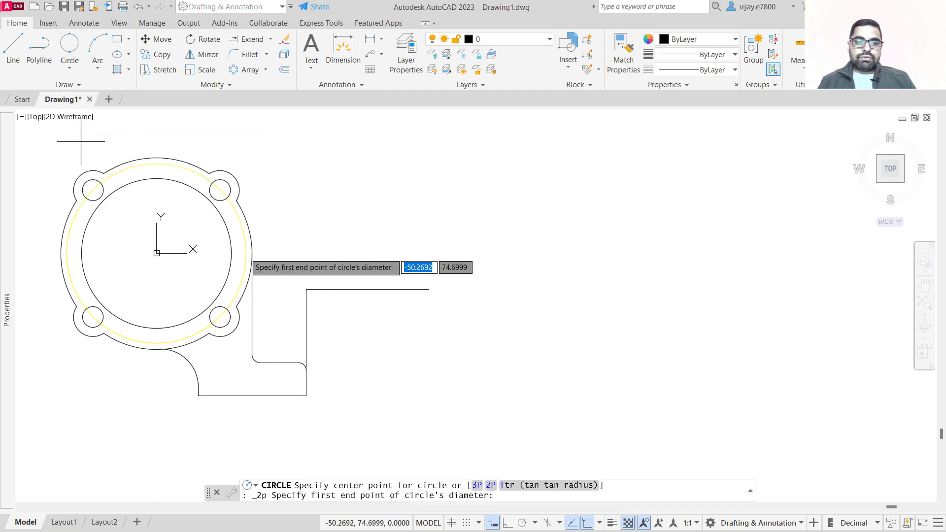
{"action": "left_click", "coordinate": [306, 289]}
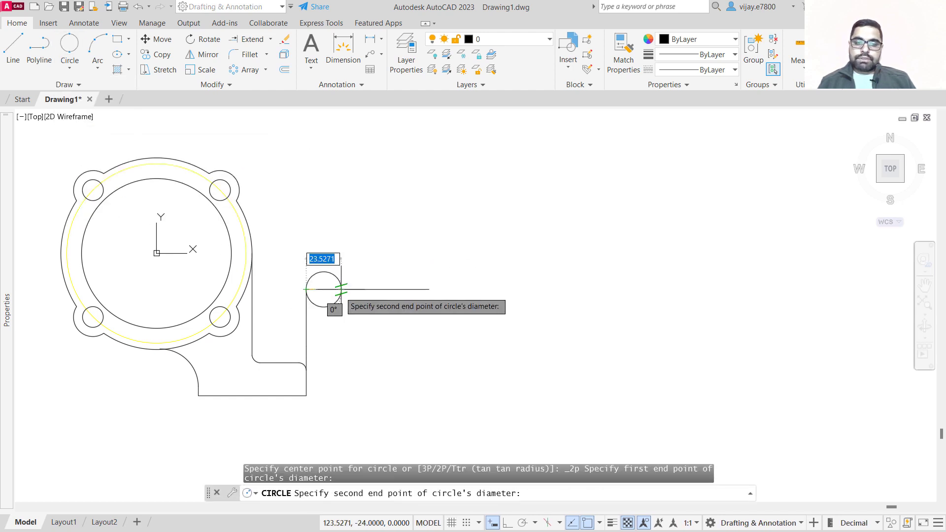
{"action": "type", "text": "20"}
{"action": "key", "text": "Return"}
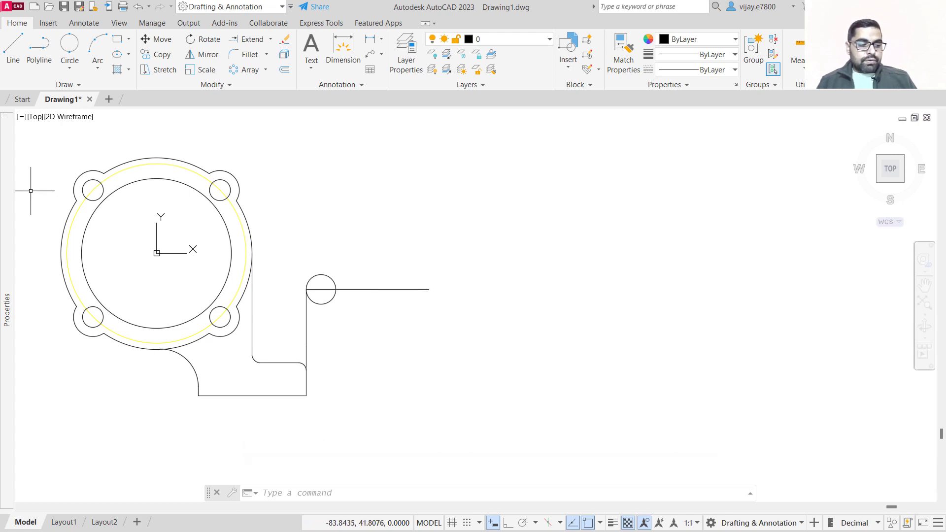
Draw a vertical line downward from the right end of the horizontal line, reaching below the base's bottom edge.
{"action": "left_click", "coordinate": [20, 58]}
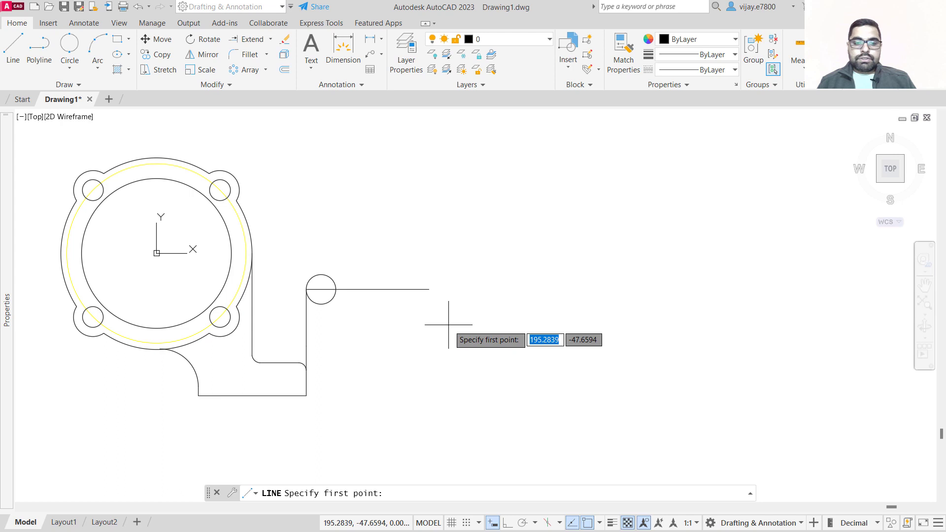
{"action": "left_click", "coordinate": [429, 290]}
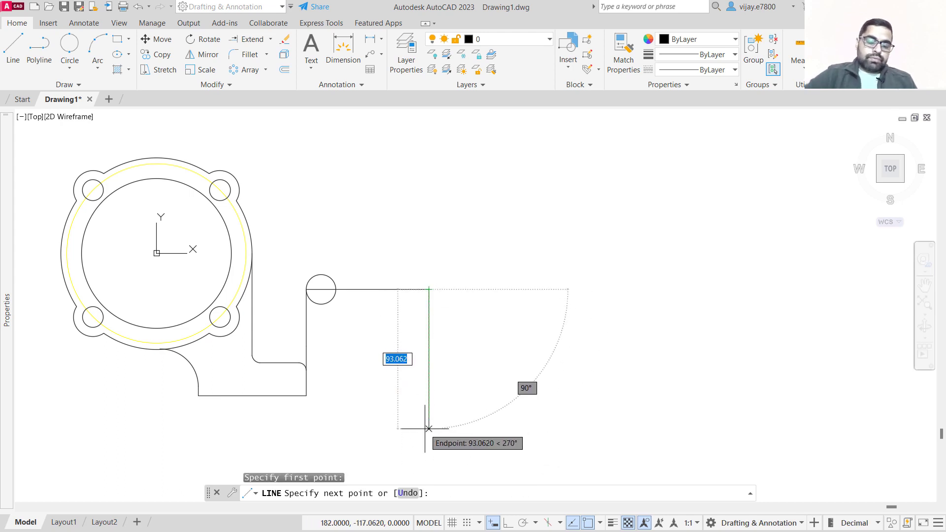
{"action": "type", "text": "<-9"}
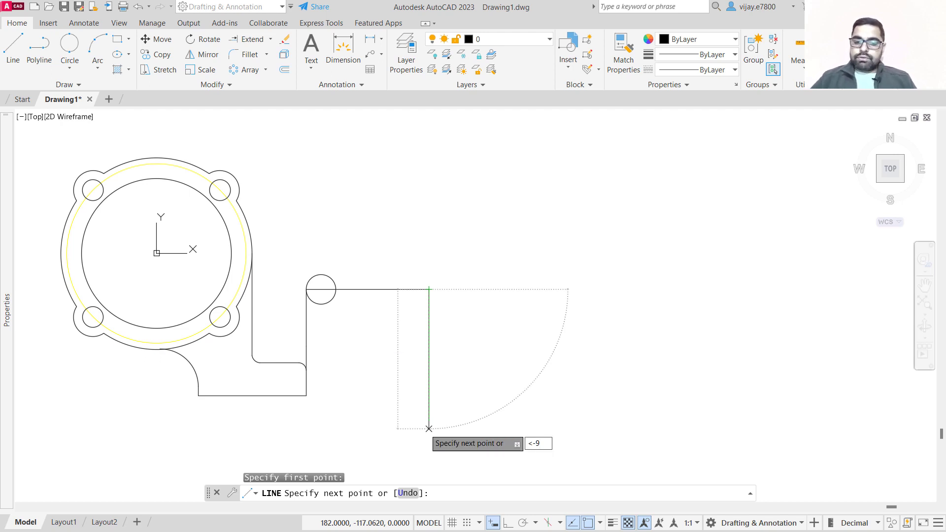
{"action": "type", "text": "0"}
{"action": "key", "text": "Return"}
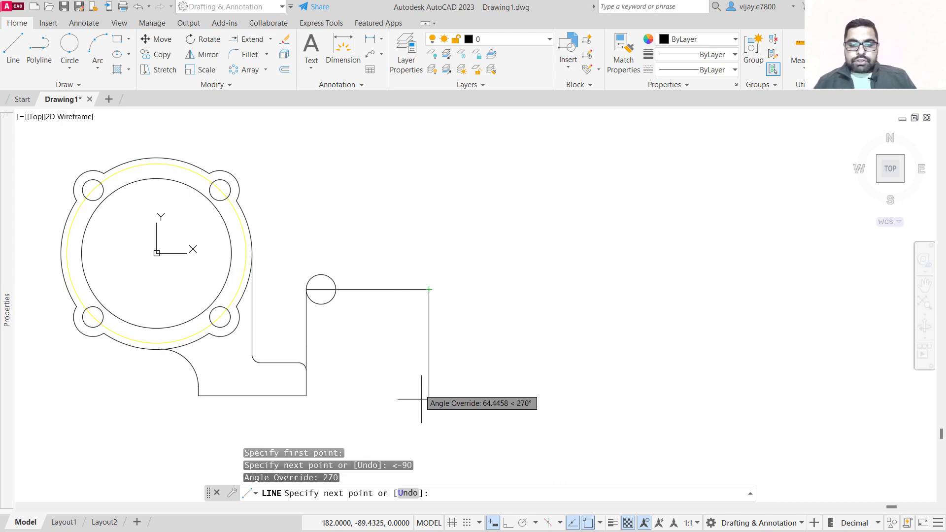
{"action": "left_click", "coordinate": [432, 437]}
{"action": "right_click", "coordinate": [485, 419]}
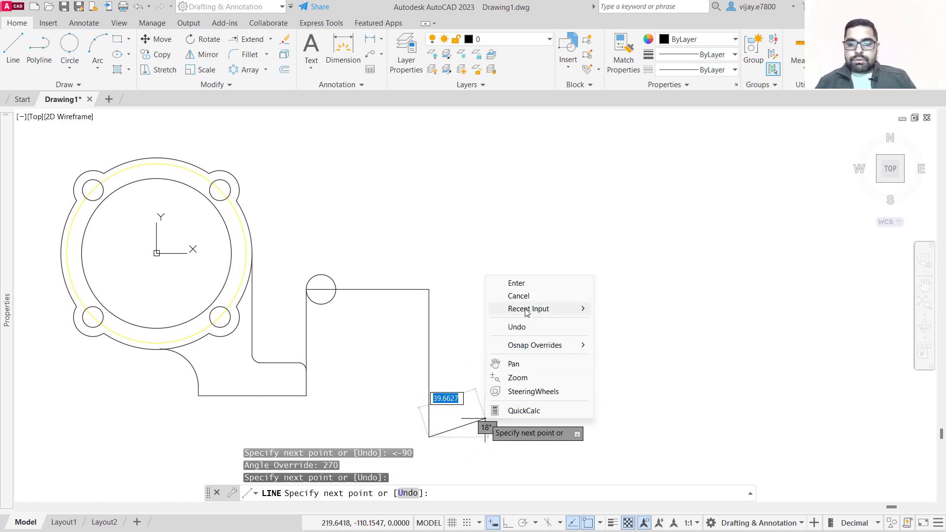
{"action": "left_click", "coordinate": [525, 281]}
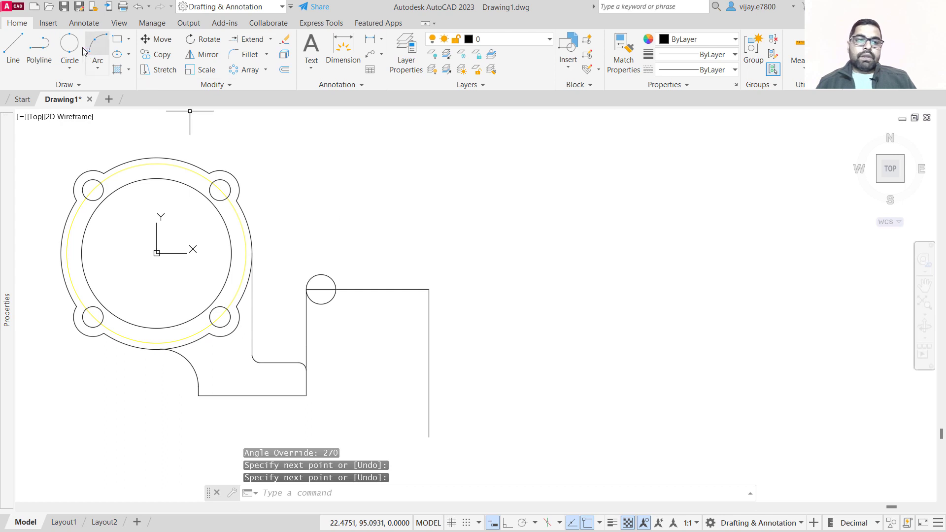
Extend the base's bottom edge to the new vertical line.
{"action": "left_click", "coordinate": [13, 50]}
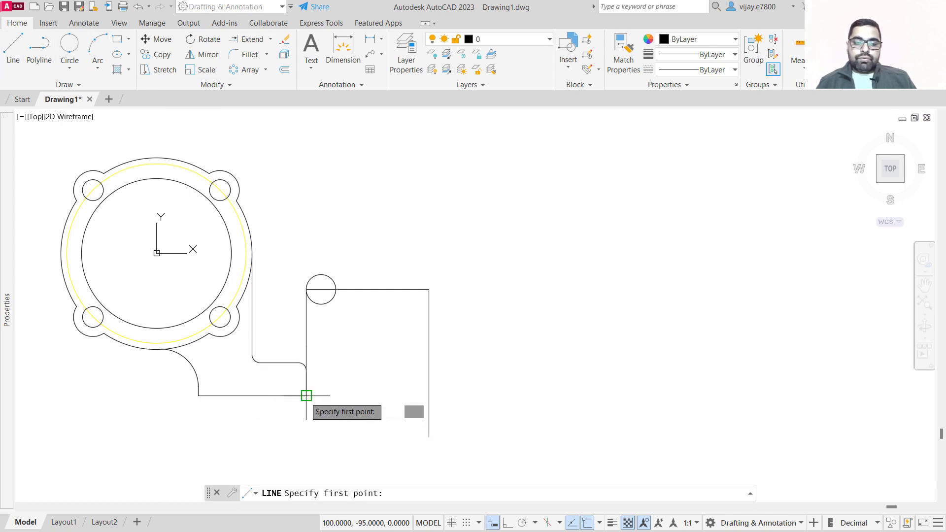
{"action": "left_click", "coordinate": [251, 39]}
{"action": "left_click", "coordinate": [271, 394]}
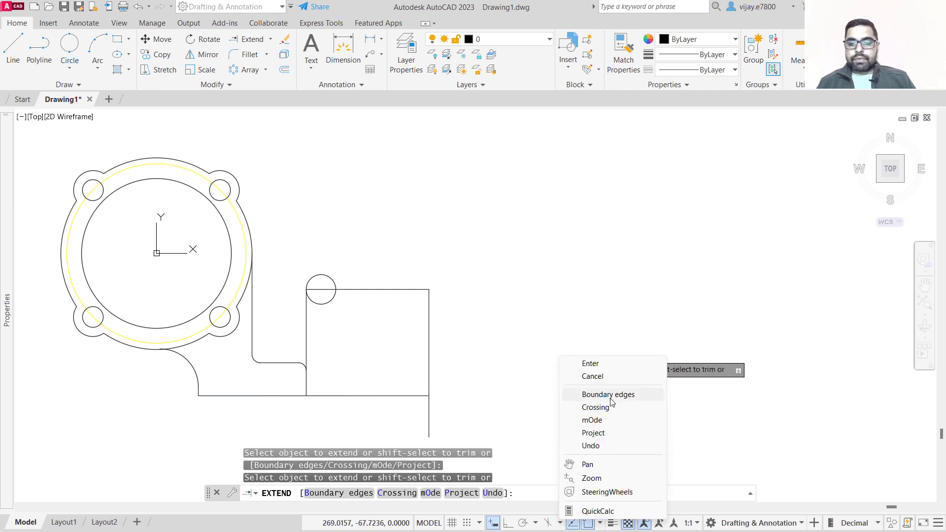
{"action": "left_click", "coordinate": [612, 368]}
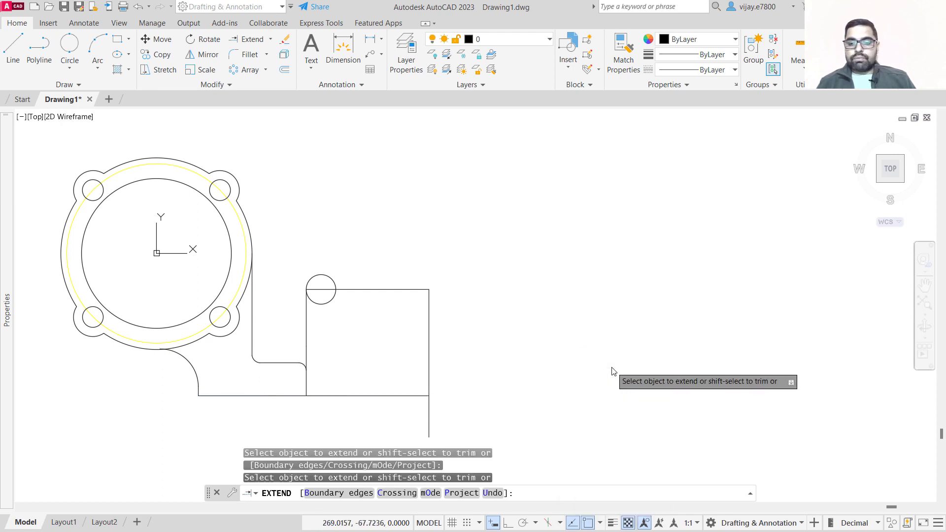
Draw a line 55 mm up the vertical line from the bottom corner, then a horizontal segment about 72 mm to the right.
{"action": "left_click", "coordinate": [13, 61]}
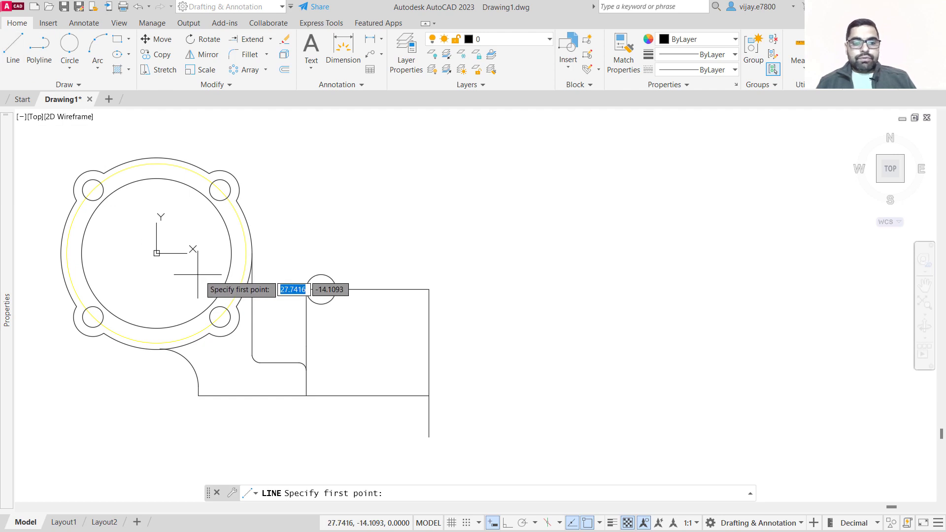
{"action": "left_click", "coordinate": [429, 396]}
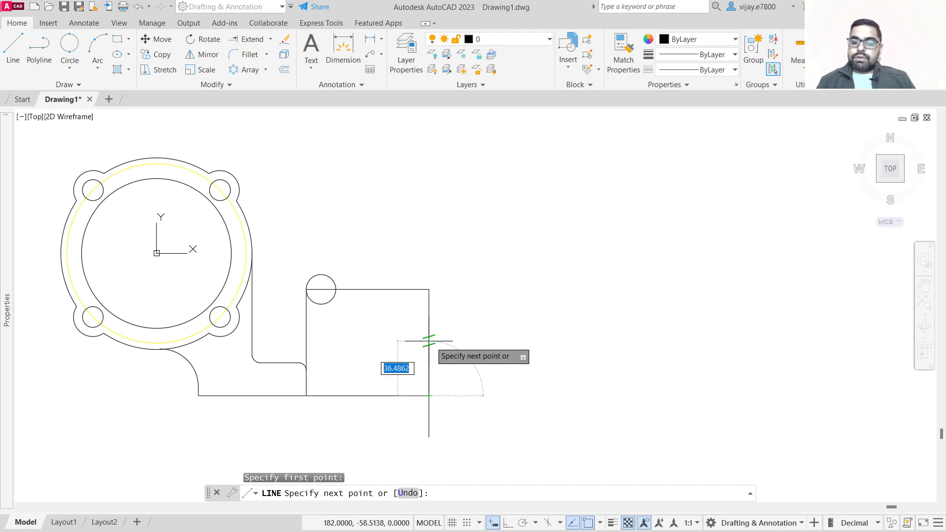
{"action": "type", "text": "55"}
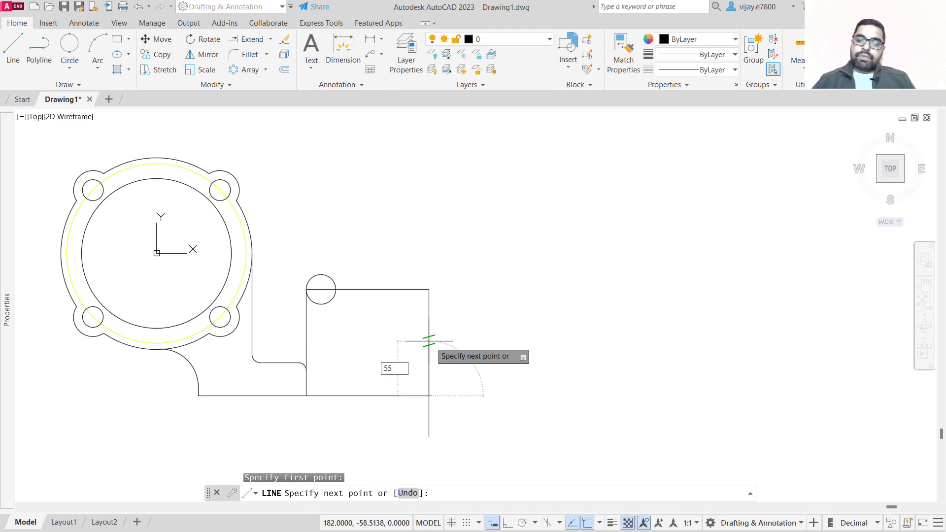
{"action": "key", "text": "Return"}
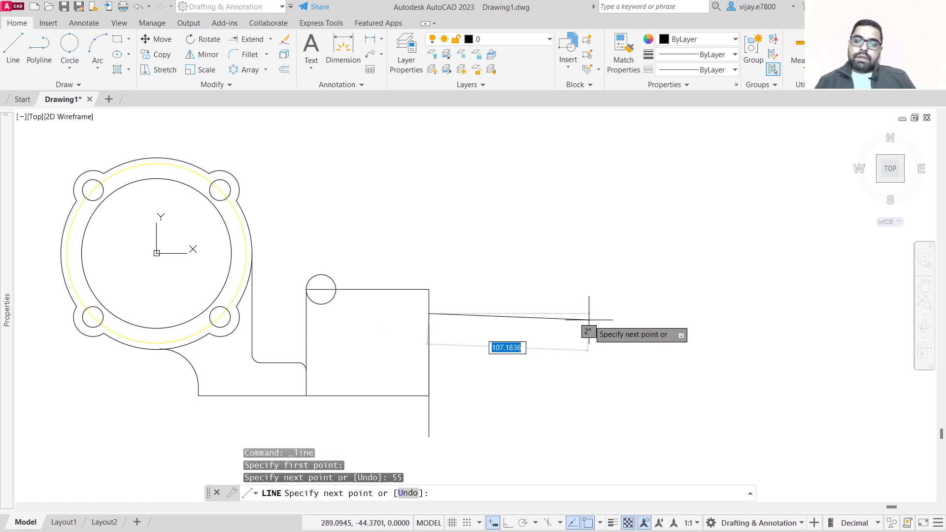
{"action": "left_click", "coordinate": [536, 313]}
{"action": "right_click", "coordinate": [579, 298]}
{"action": "left_click", "coordinate": [572, 305]}
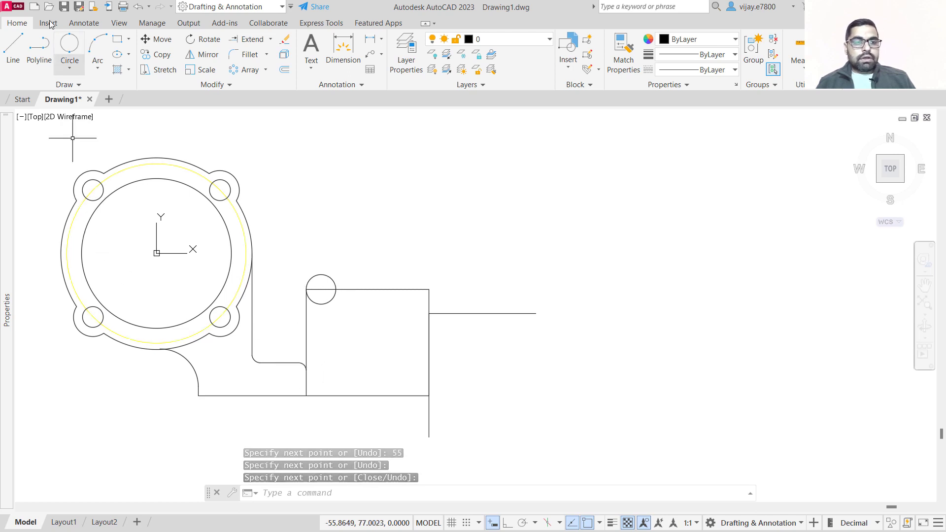
Draw a 19 mm diameter circle centred where the new horizontal line meets the vertical line.
{"action": "left_click", "coordinate": [69, 70]}
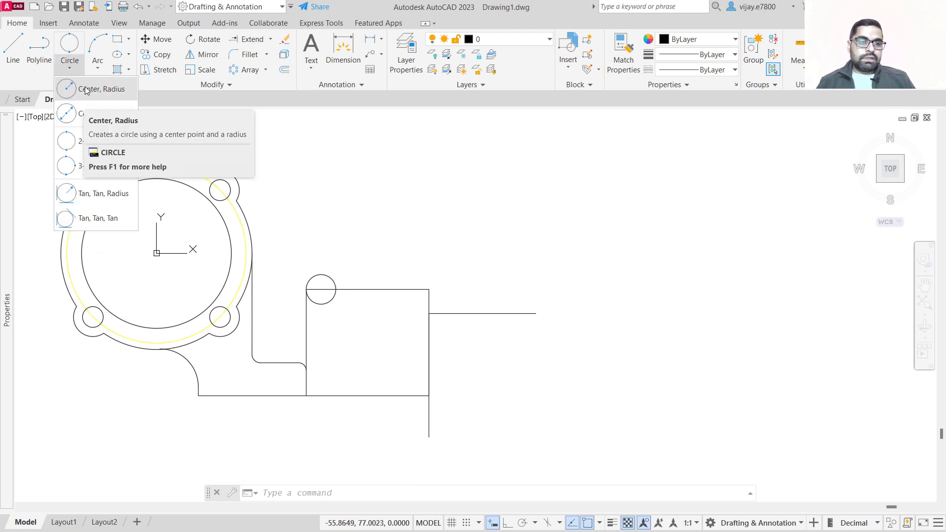
{"action": "left_click", "coordinate": [93, 116]}
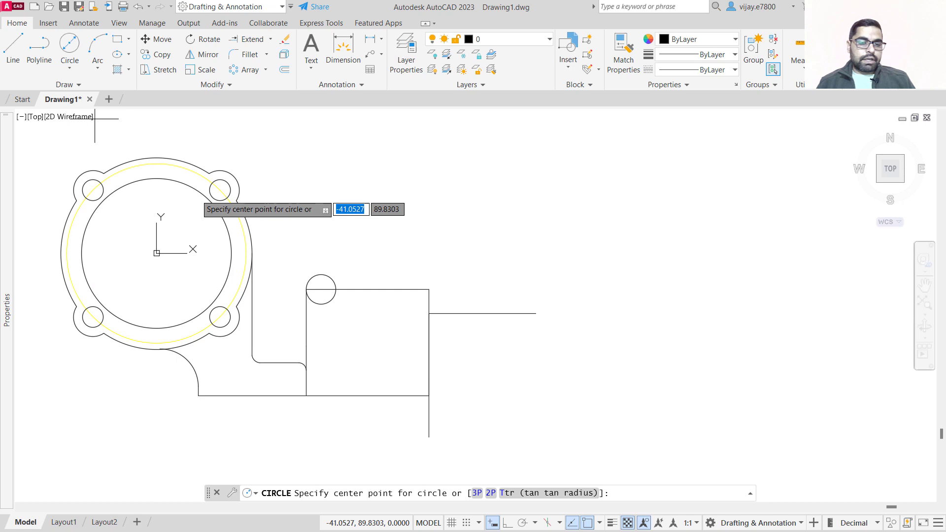
{"action": "left_click", "coordinate": [428, 314]}
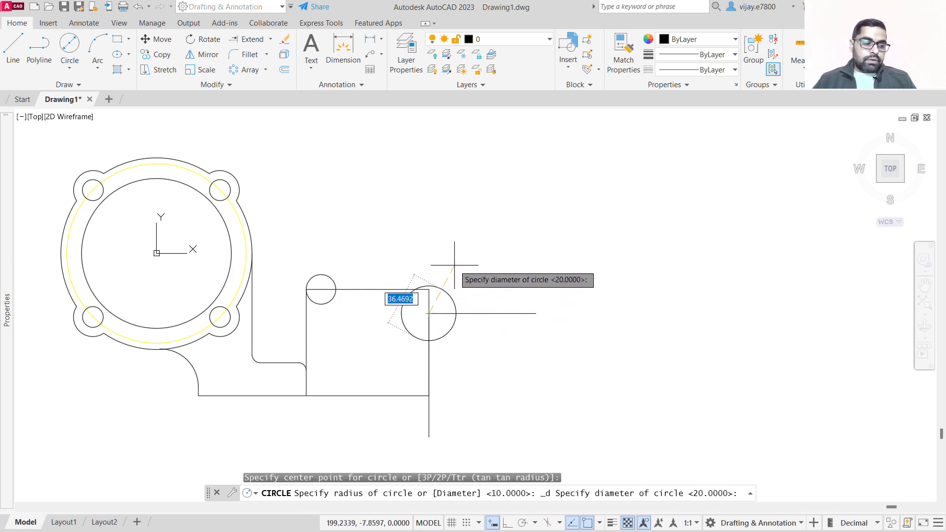
{"action": "key", "text": "Return"}
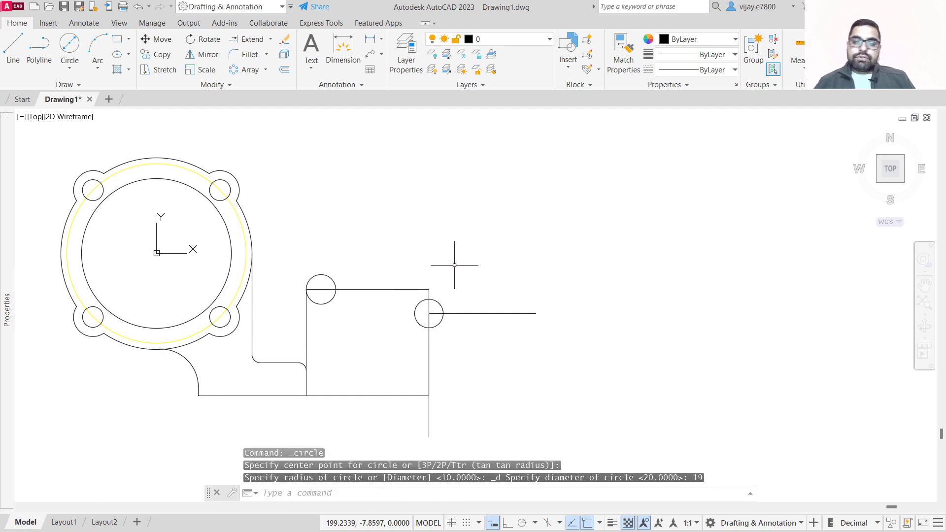
Draw a circle of radius 44 centred on the 19 mm circle, then erase it.
{"action": "right_click", "coordinate": [437, 255]}
{"action": "left_click", "coordinate": [478, 262]}
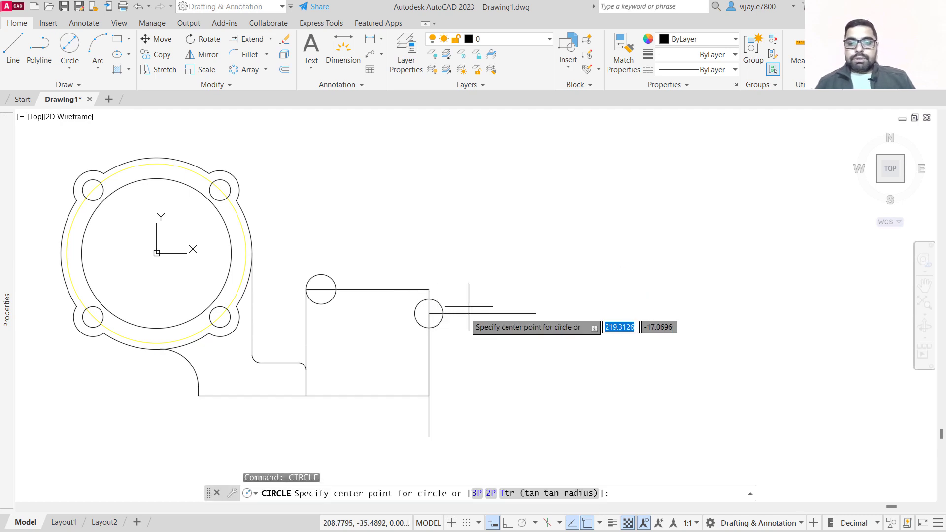
{"action": "left_click", "coordinate": [429, 313]}
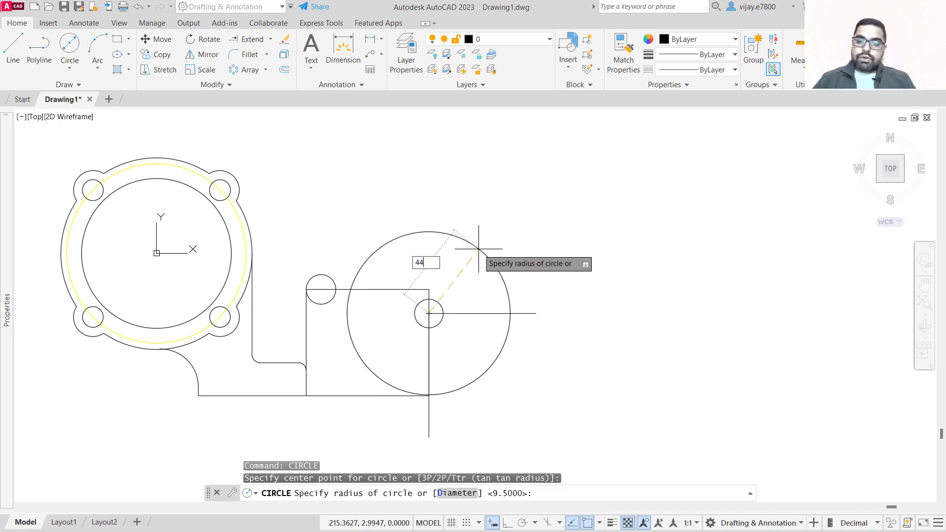
{"action": "key", "text": "Return"}
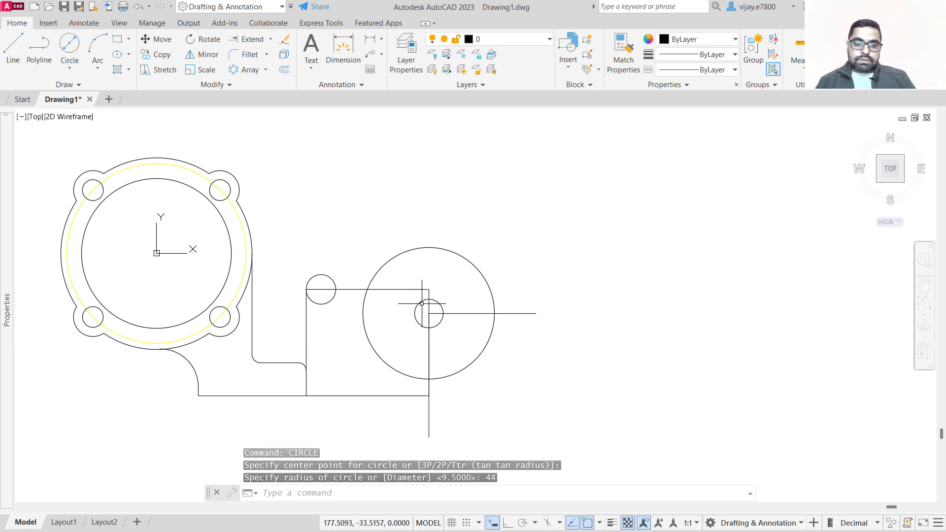
{"action": "left_click", "coordinate": [482, 268]}
{"action": "left_click", "coordinate": [471, 206]}
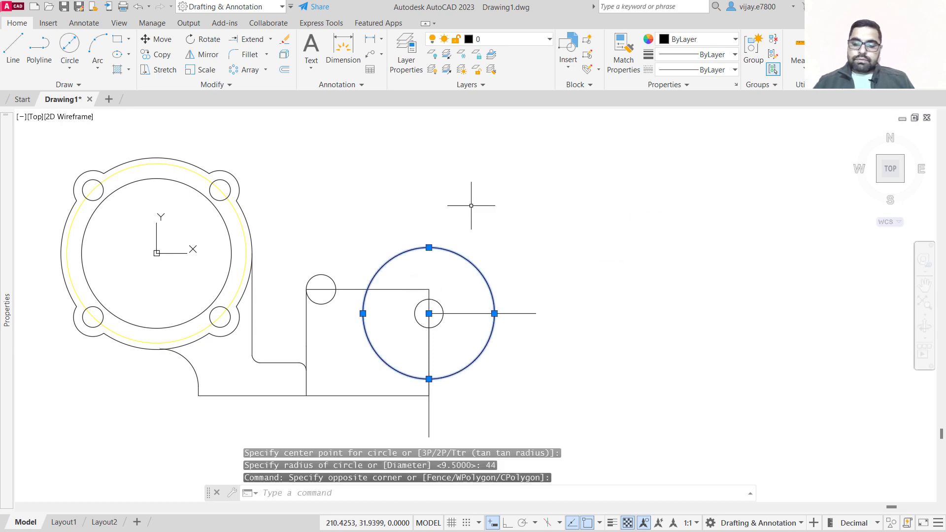
{"action": "key", "text": "Delete"}
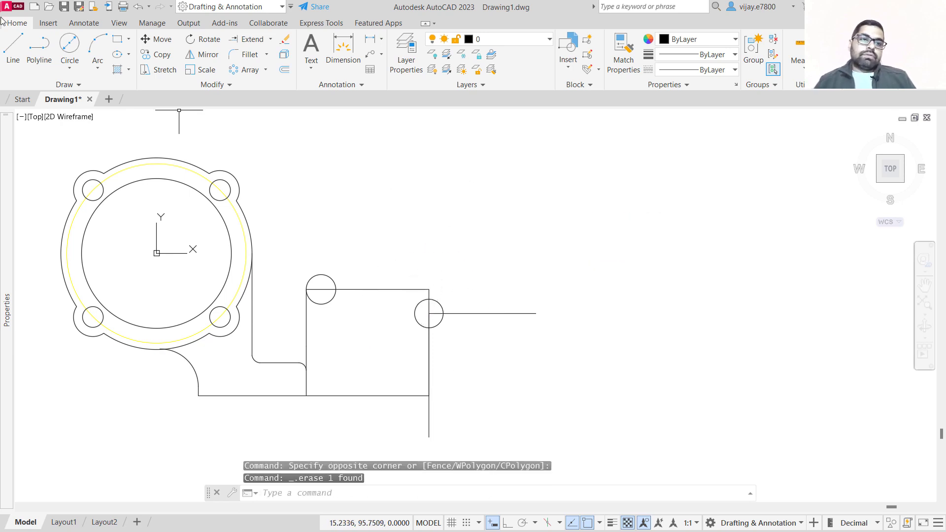
Draw a 44 mm diameter circle concentric with the 19 mm circle.
{"action": "left_click", "coordinate": [69, 44]}
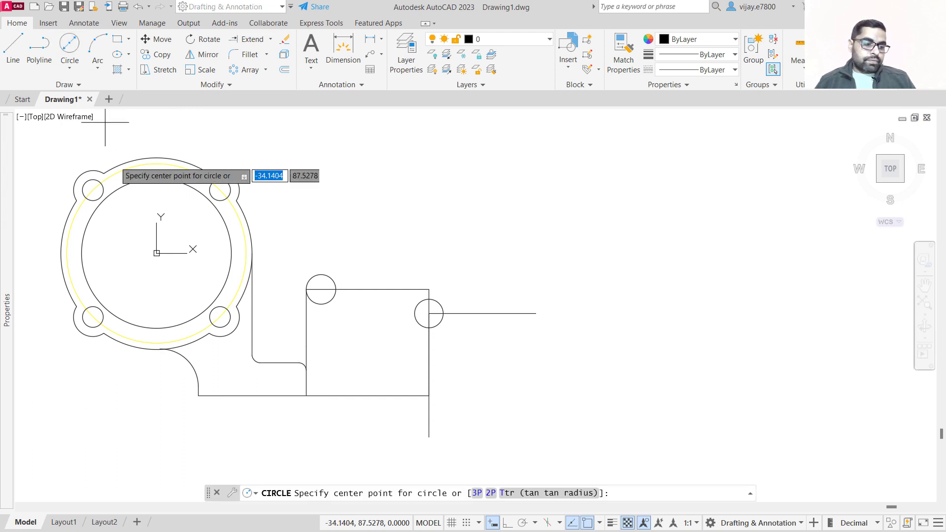
{"action": "left_click", "coordinate": [429, 314]}
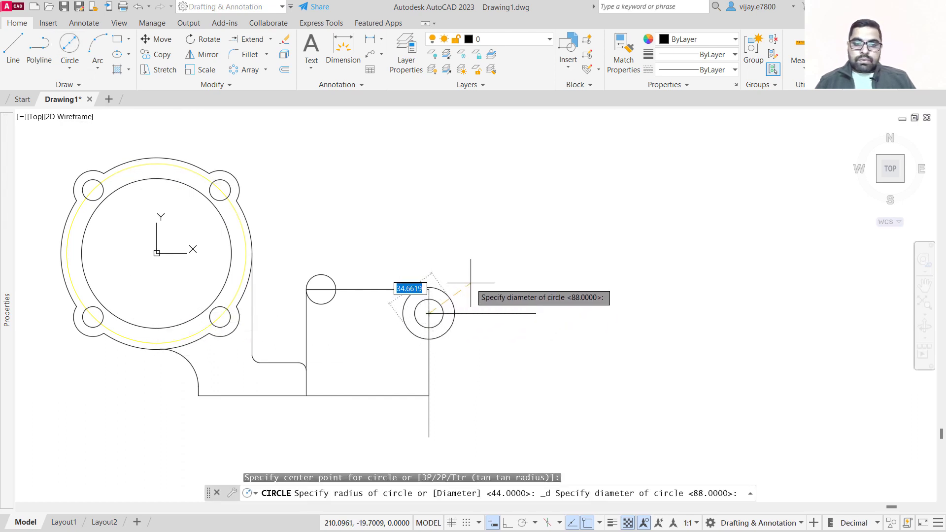
{"action": "type", "text": "44"}
{"action": "key", "text": "Return"}
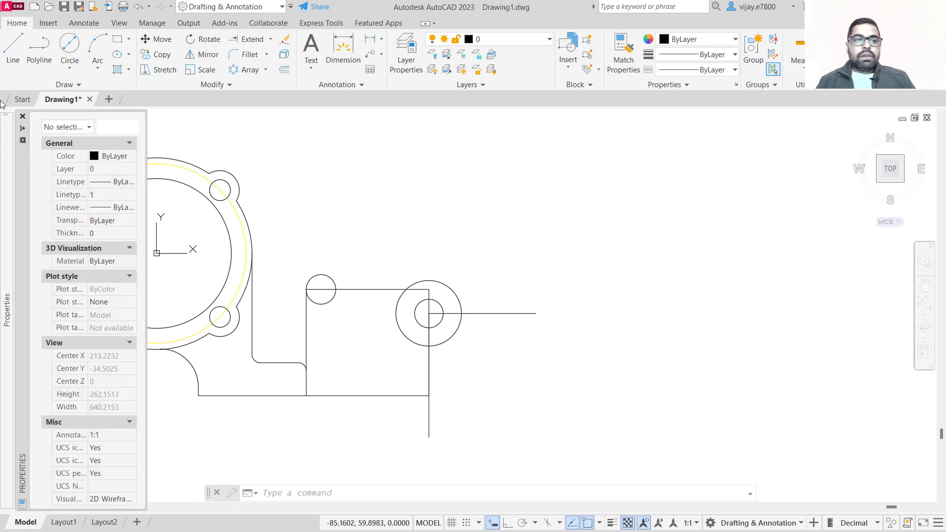
Draw a horizontal line from the bottom of the 44 mm circle leftward past the base's left vertical edge.
{"action": "left_click", "coordinate": [13, 47]}
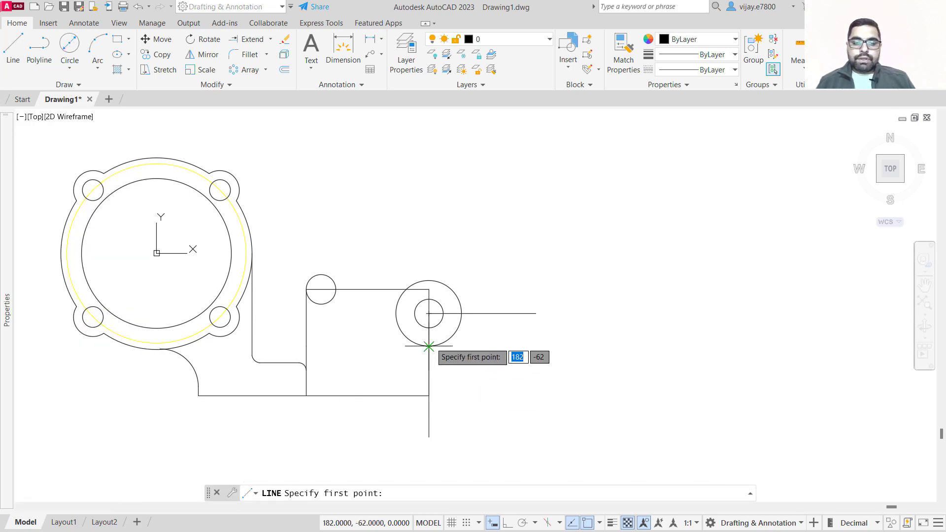
{"action": "left_click", "coordinate": [429, 346]}
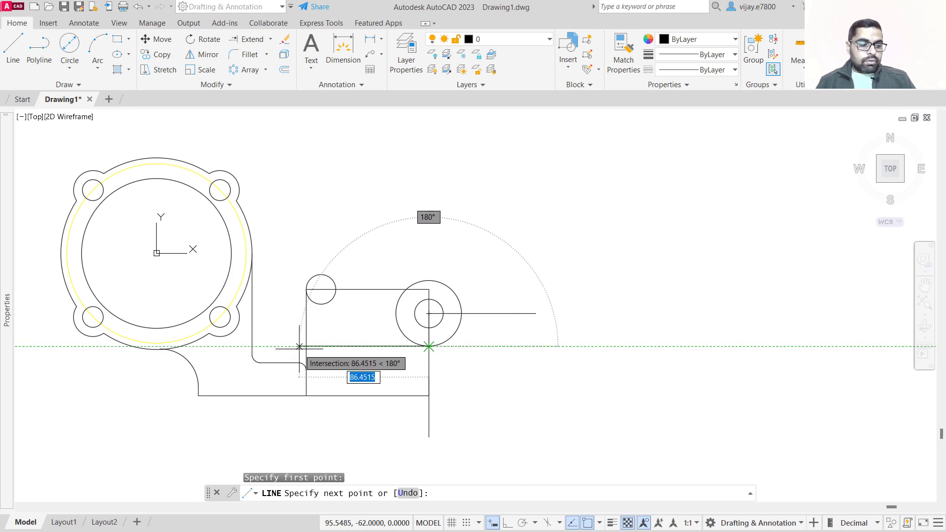
{"action": "left_click", "coordinate": [293, 346]}
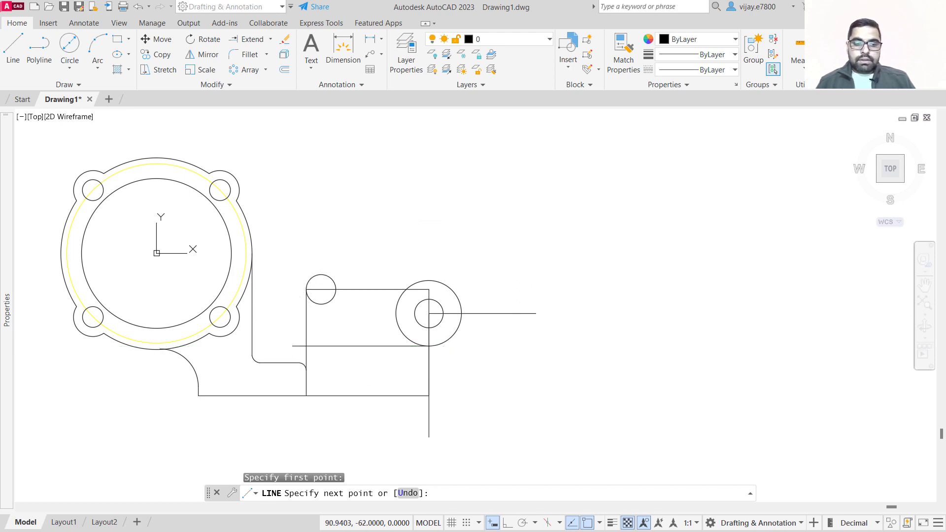
{"action": "right_click", "coordinate": [305, 228]}
{"action": "left_click", "coordinate": [321, 235]}
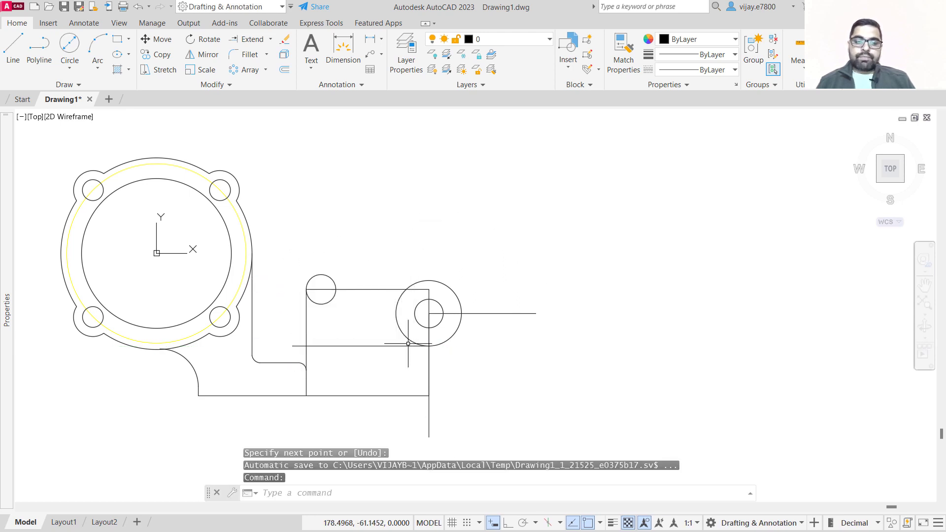
Fillet the base's left vertical edge and the new horizontal line with a 5 mm radius.
{"action": "left_click", "coordinate": [249, 55]}
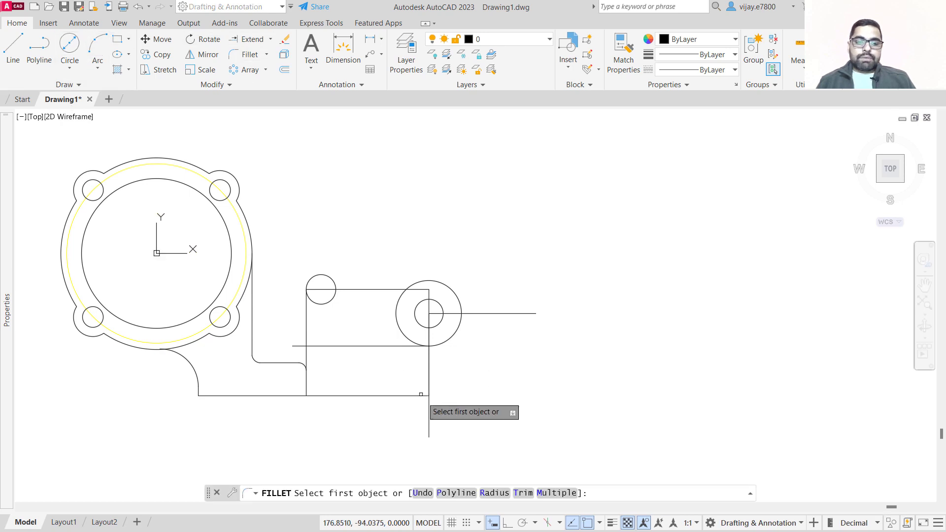
{"action": "left_click", "coordinate": [494, 493]}
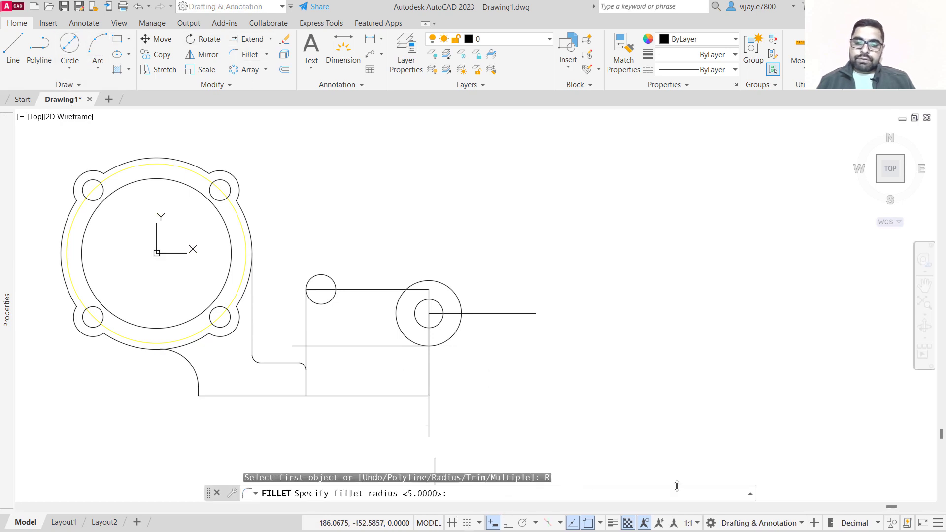
{"action": "type", "text": "5"}
{"action": "key", "text": "Return"}
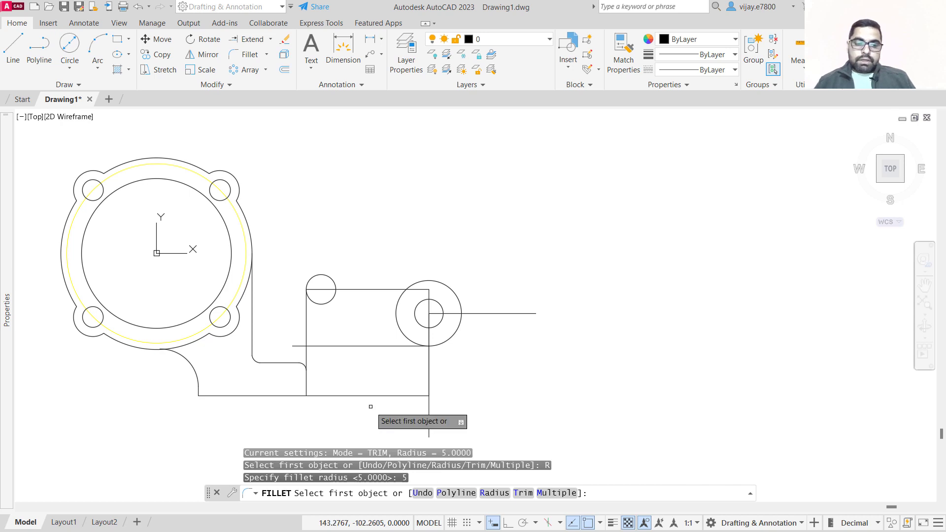
{"action": "left_click", "coordinate": [307, 350]}
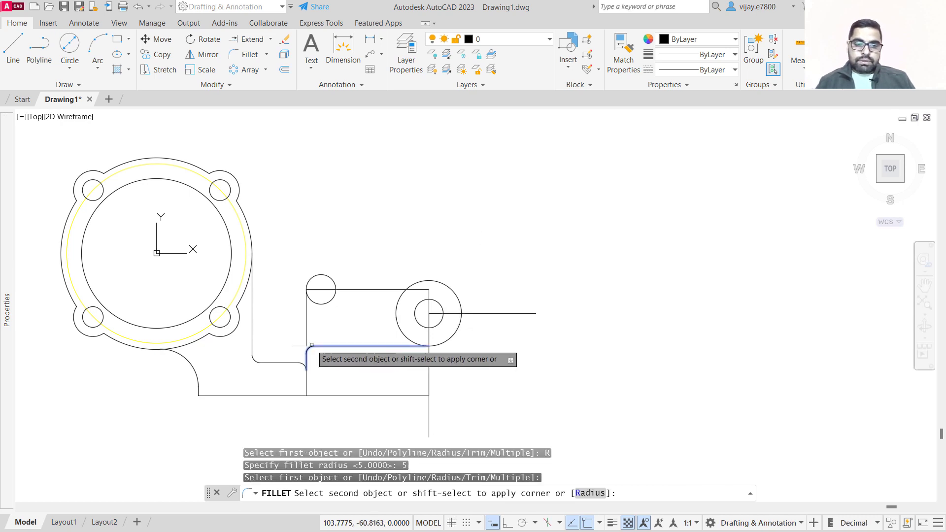
{"action": "left_click", "coordinate": [355, 347]}
Erase the leftover vertical edge above the fillet and the top horizontal line between the two circles.
{"action": "left_click", "coordinate": [341, 331]}
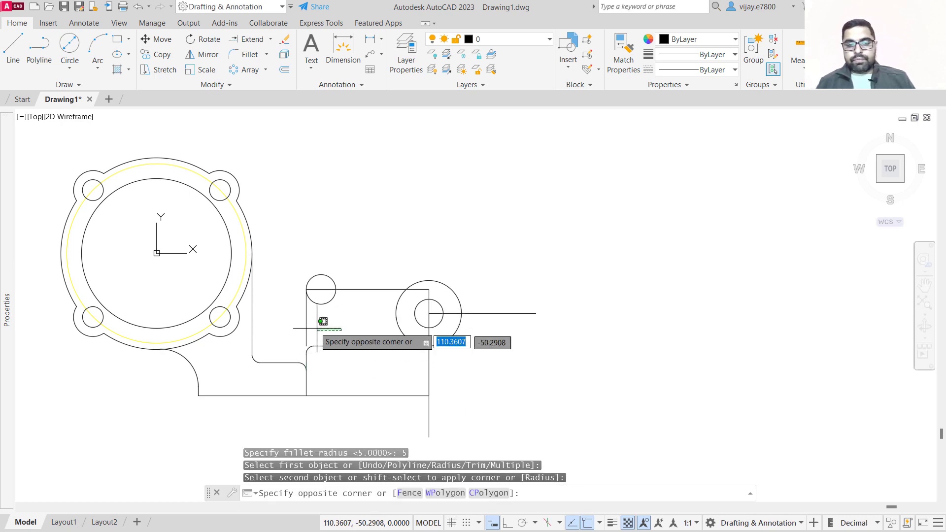
{"action": "left_click", "coordinate": [299, 325]}
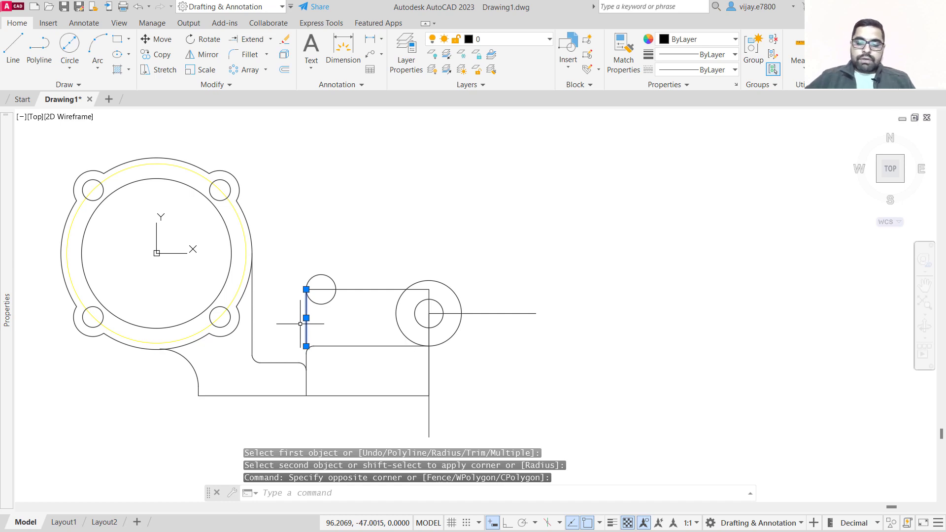
{"action": "key", "text": "Delete"}
{"action": "left_click", "coordinate": [354, 305]}
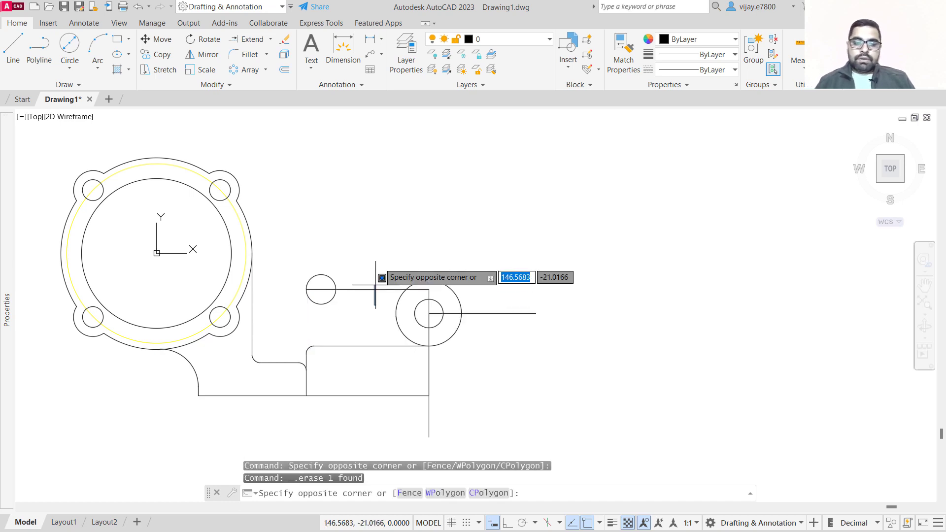
{"action": "left_click", "coordinate": [378, 231]}
{"action": "left_click", "coordinate": [386, 310]}
{"action": "left_click", "coordinate": [362, 258]}
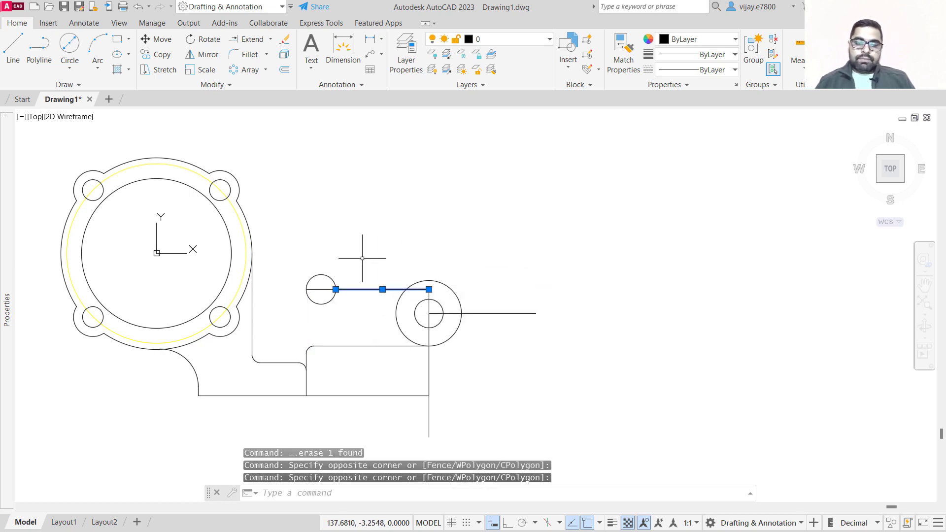
{"action": "key", "text": "Delete"}
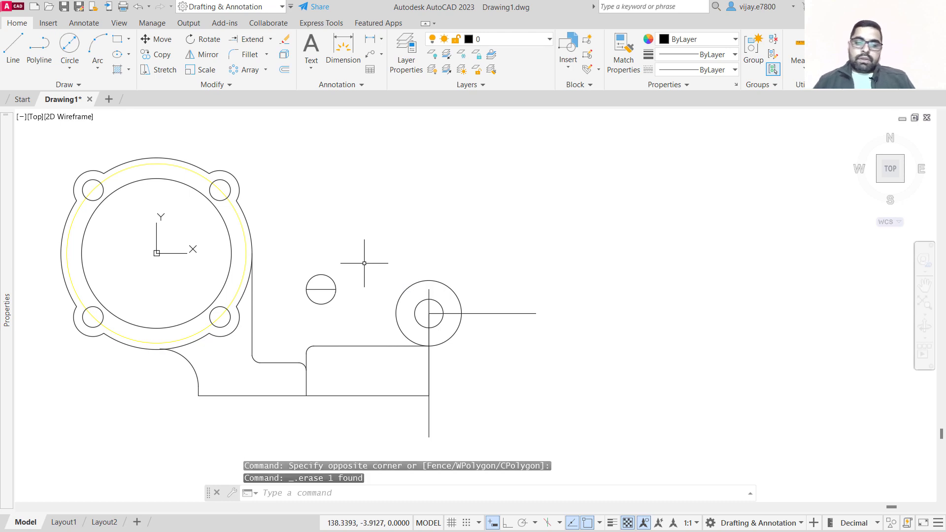
{"action": "left_click", "coordinate": [483, 434]}
{"action": "left_click", "coordinate": [386, 378]}
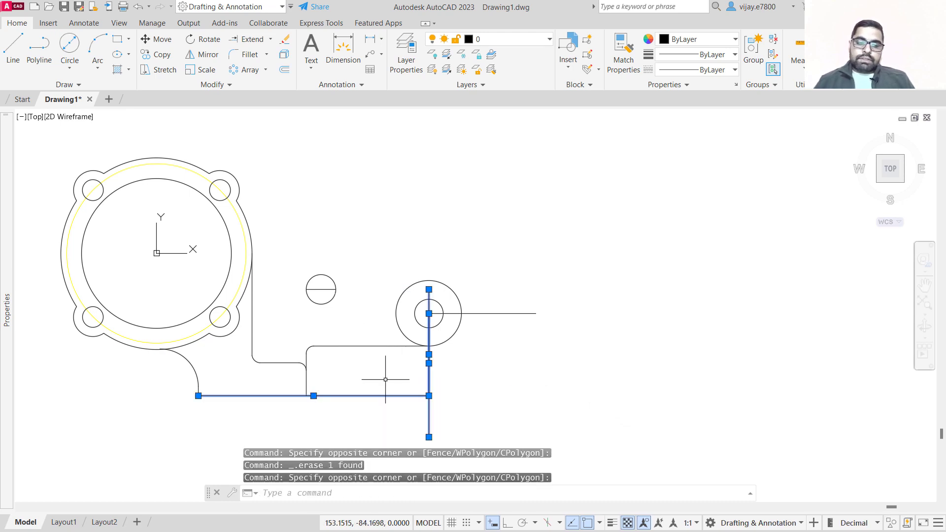
{"action": "left_click", "coordinate": [429, 396]}
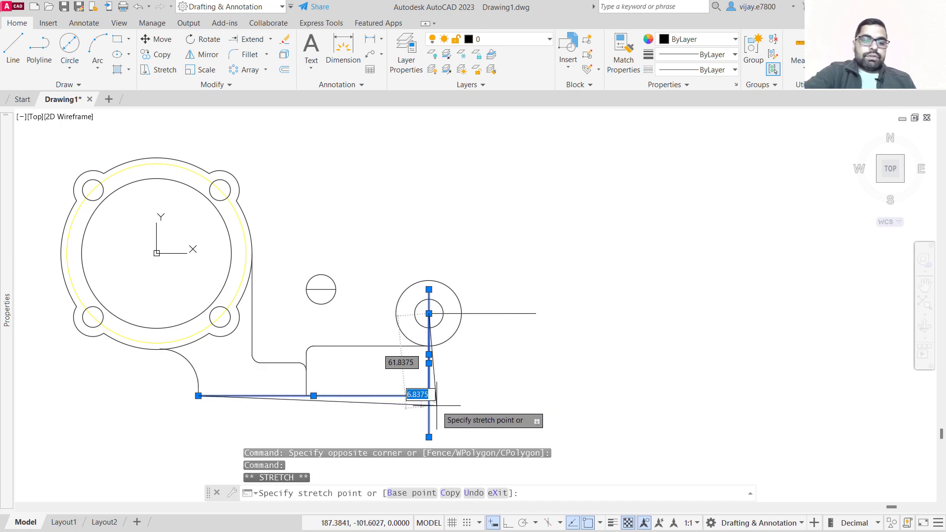
{"action": "key", "text": "Escape"}
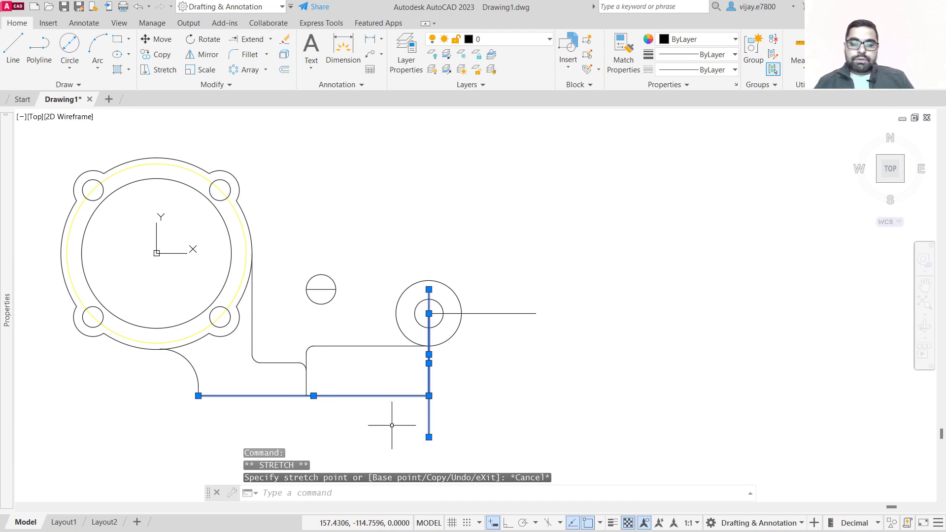
{"action": "left_click", "coordinate": [423, 417]}
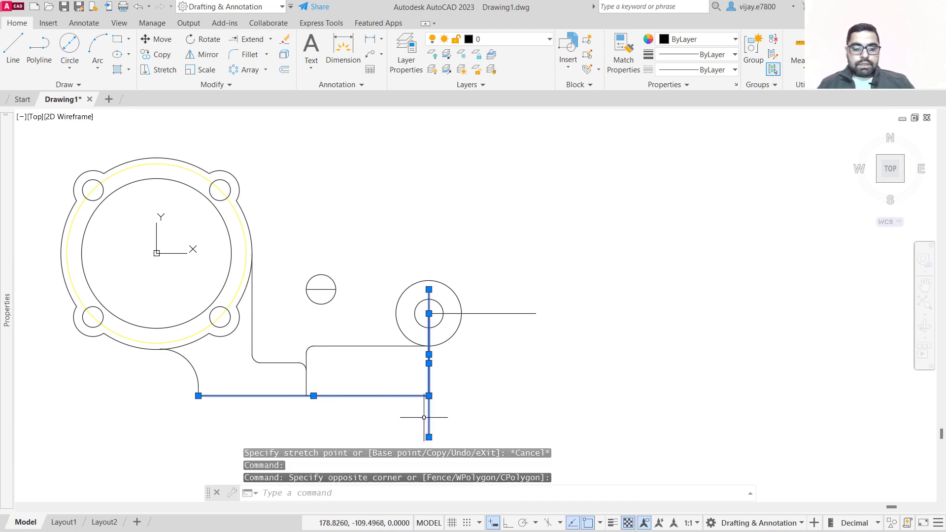
{"action": "key", "text": "Escape"}
Erase the vertical line through the 44 mm circle and the horizontal line extending right from its centre.
{"action": "left_click", "coordinate": [436, 417]}
{"action": "left_click", "coordinate": [407, 401]}
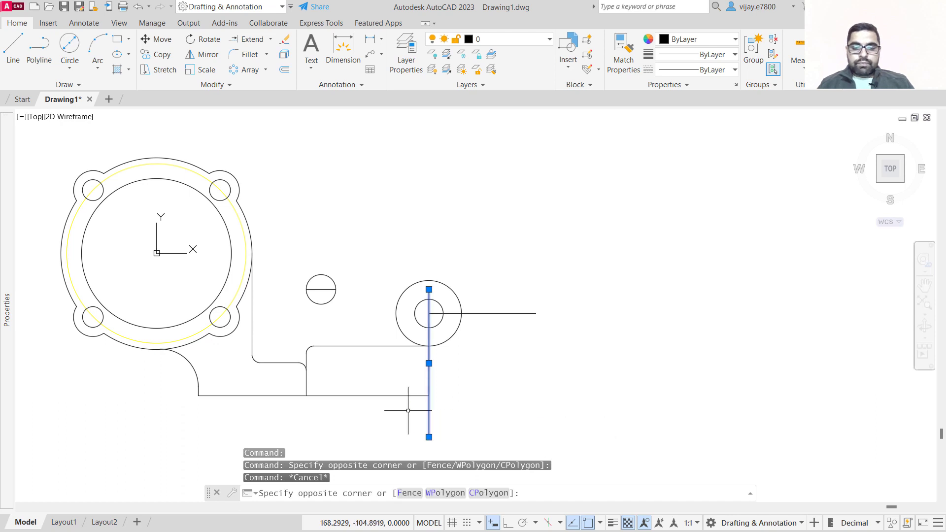
{"action": "left_click", "coordinate": [534, 344]}
{"action": "left_click", "coordinate": [509, 283]}
{"action": "left_click", "coordinate": [511, 269]}
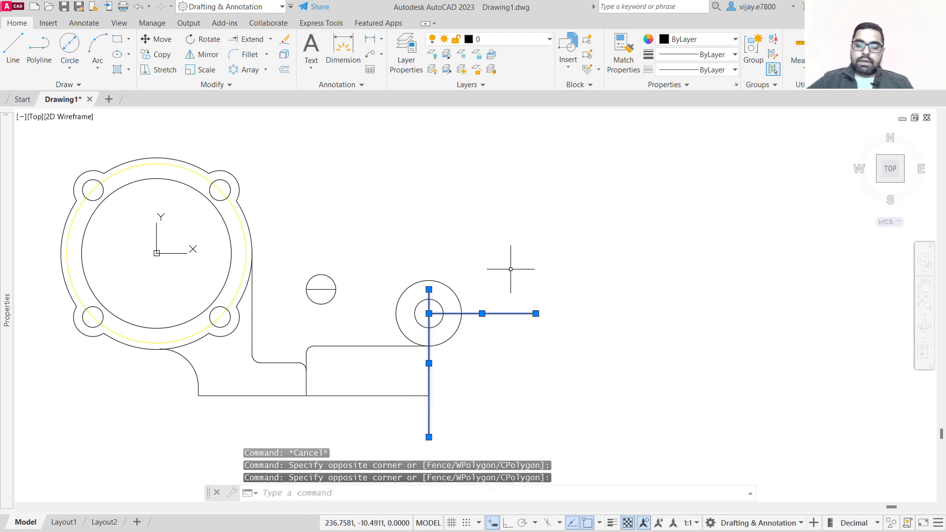
{"action": "key", "text": "Delete"}
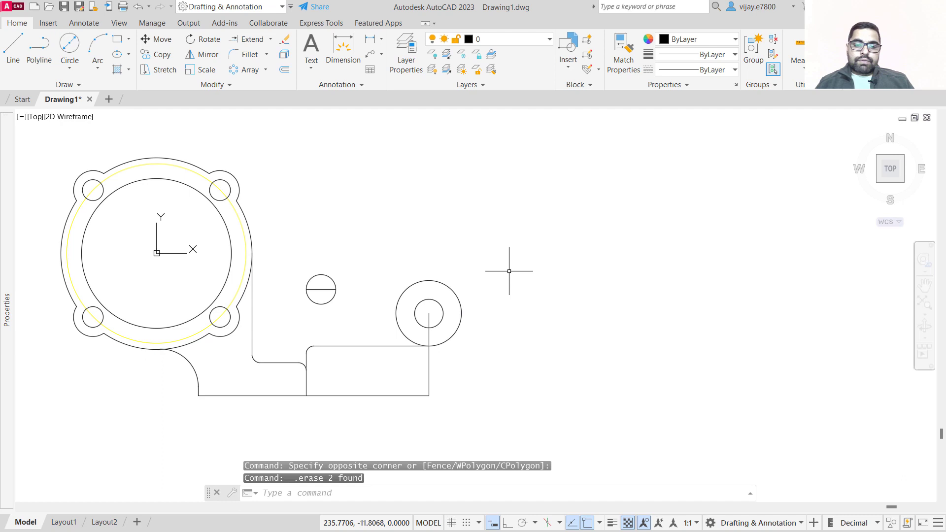
{"action": "left_click", "coordinate": [455, 354]}
{"action": "left_click", "coordinate": [416, 361]}
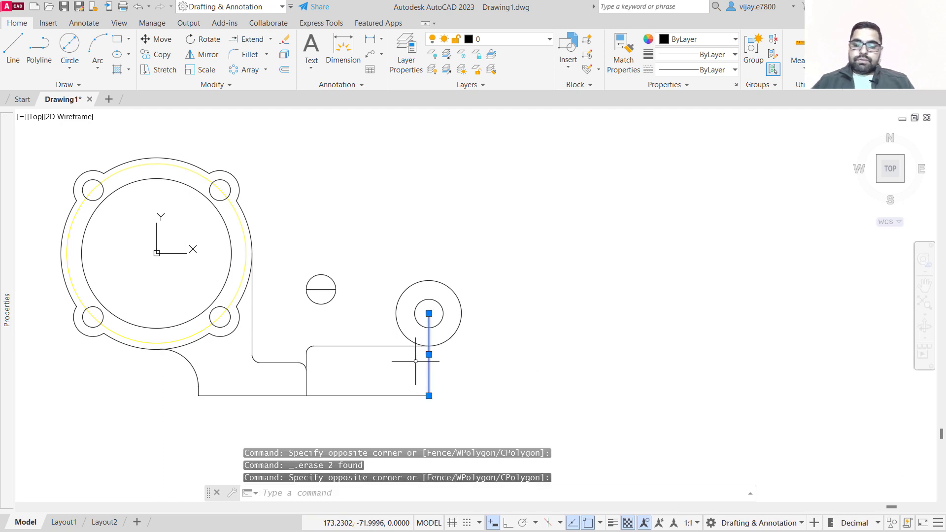
{"action": "key", "text": "Delete"}
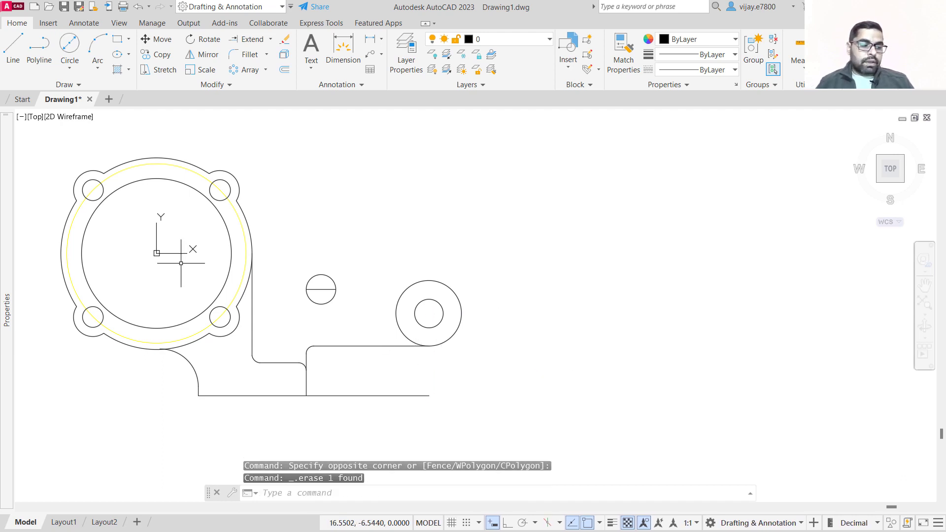
Trim the base's bottom edge back to the base and remove the line segment inside the small left circle.
{"action": "left_click", "coordinate": [270, 39]}
{"action": "left_click", "coordinate": [249, 61]}
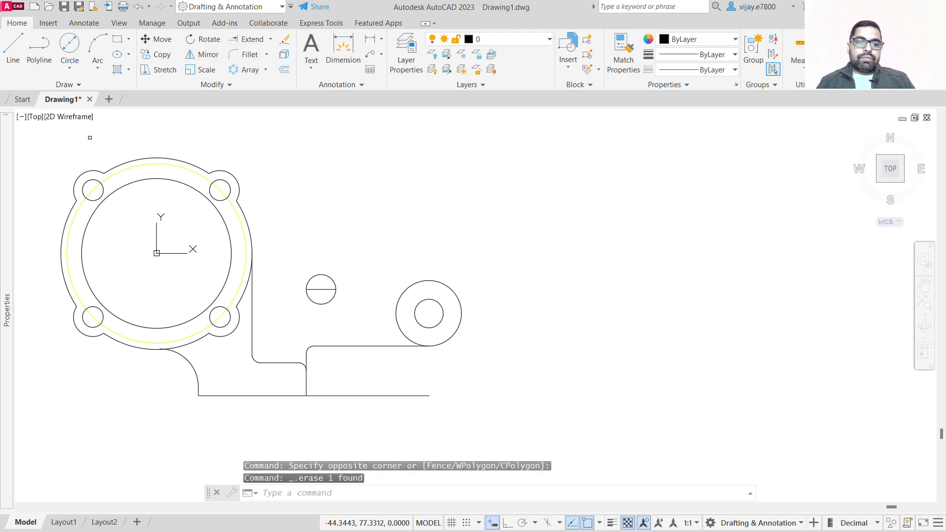
{"action": "left_click", "coordinate": [341, 395]}
{"action": "left_click", "coordinate": [314, 289]}
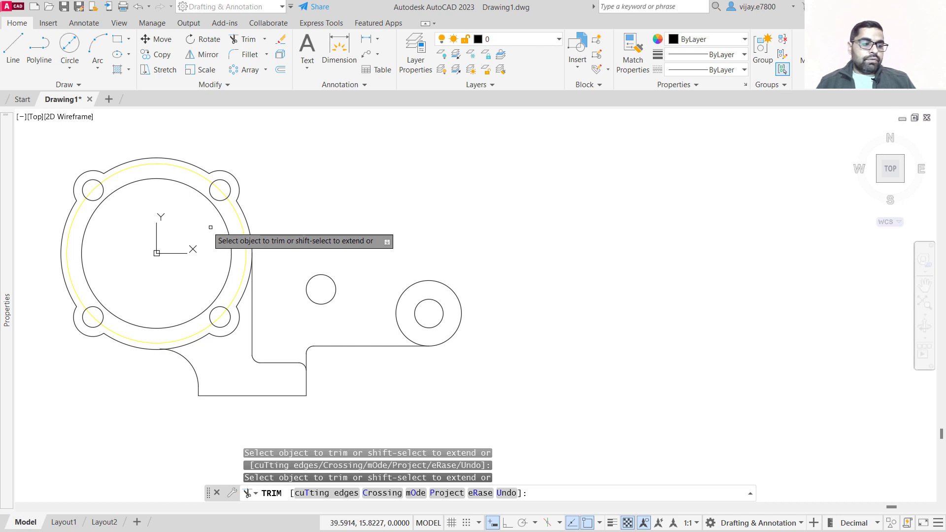
Draw a line from the flange centre to the centre of the upper-right bolt boss.
{"action": "left_click", "coordinate": [12, 46]}
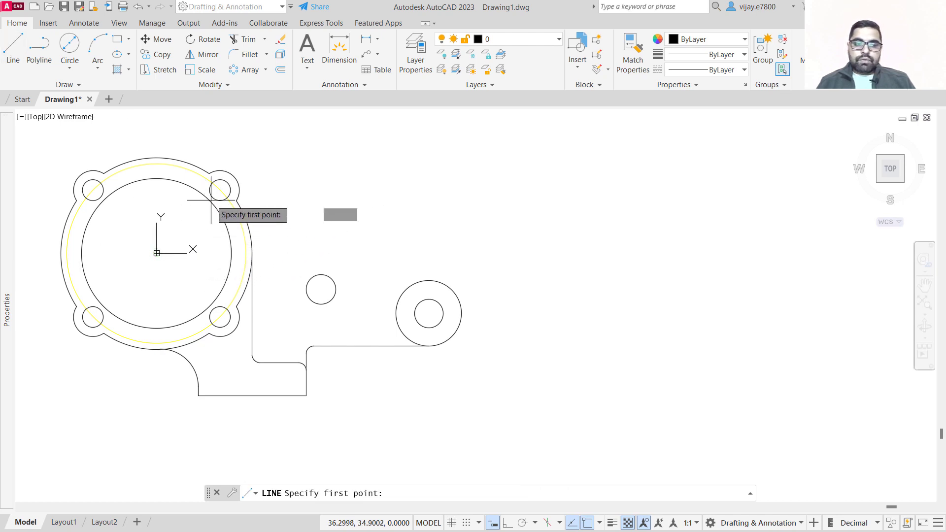
{"action": "left_click", "coordinate": [157, 253]}
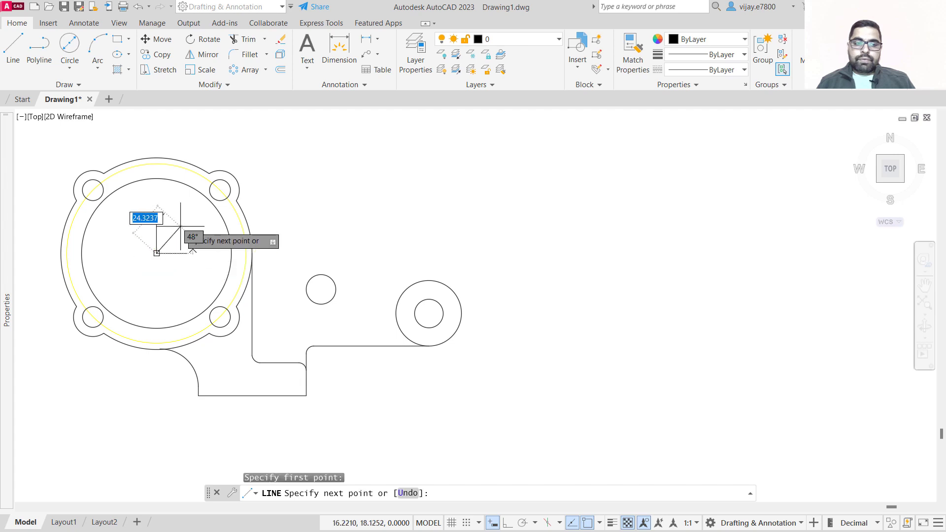
{"action": "left_click", "coordinate": [220, 190]}
{"action": "right_click", "coordinate": [397, 193]}
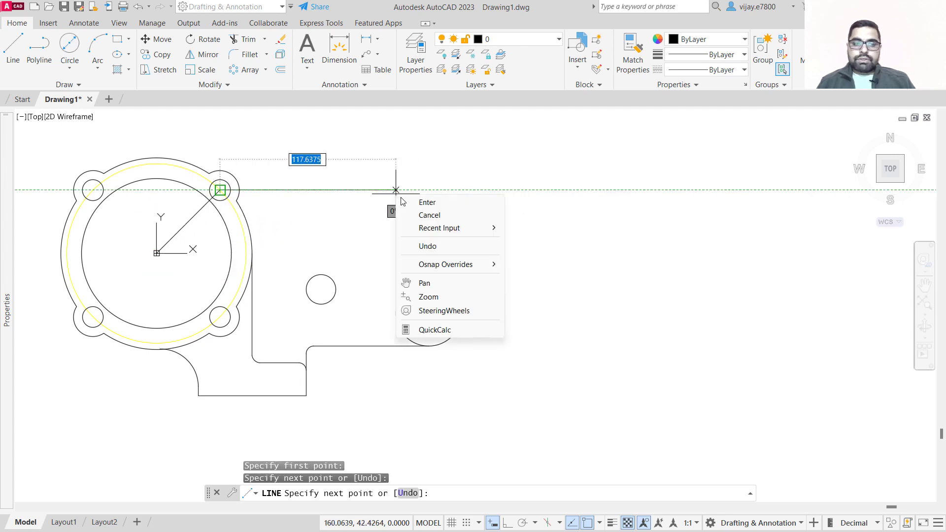
{"action": "left_click", "coordinate": [427, 203]}
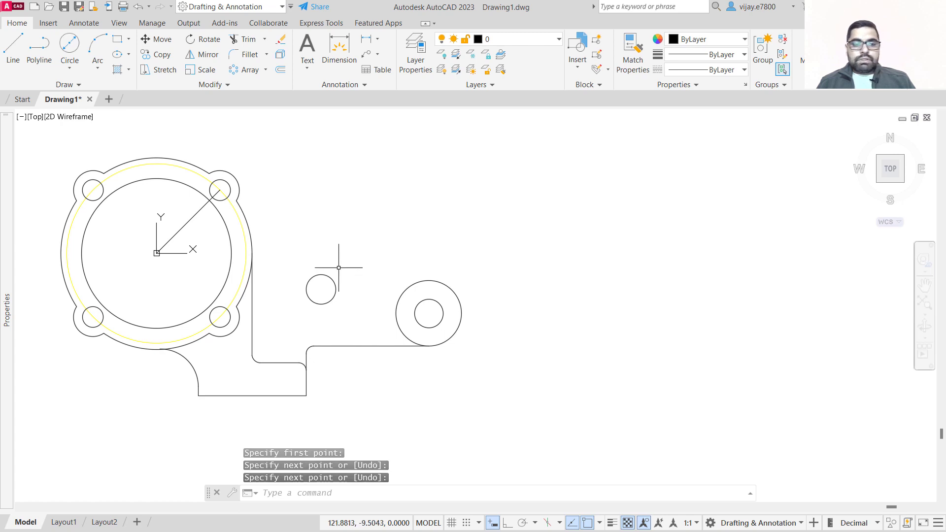
Draw a line from the upper-right bolt boss centre tangent to the top of the large right circle.
{"action": "left_click", "coordinate": [13, 49]}
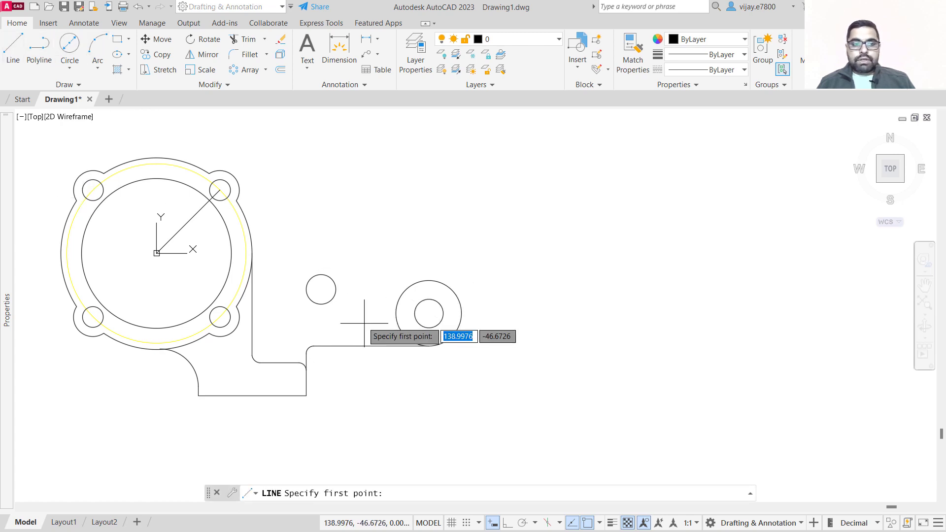
{"action": "left_click", "coordinate": [220, 190]}
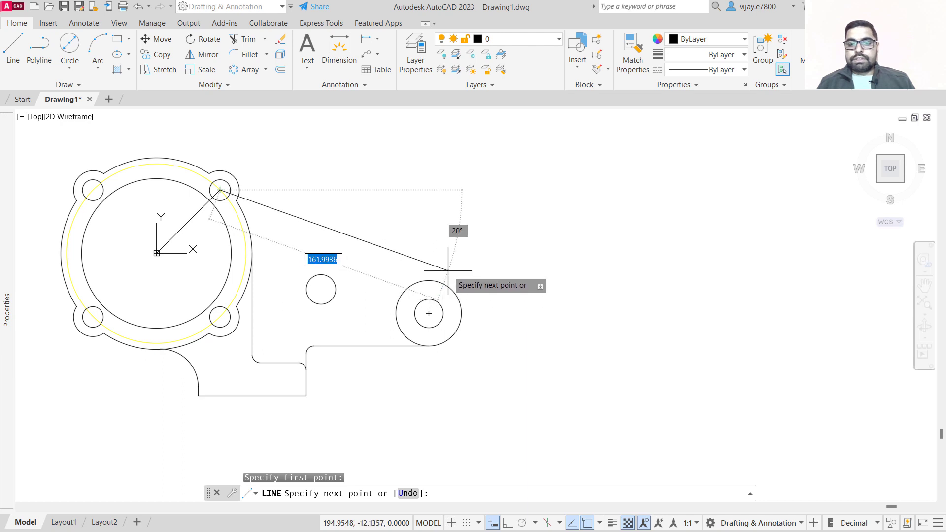
{"action": "left_click", "coordinate": [442, 282]}
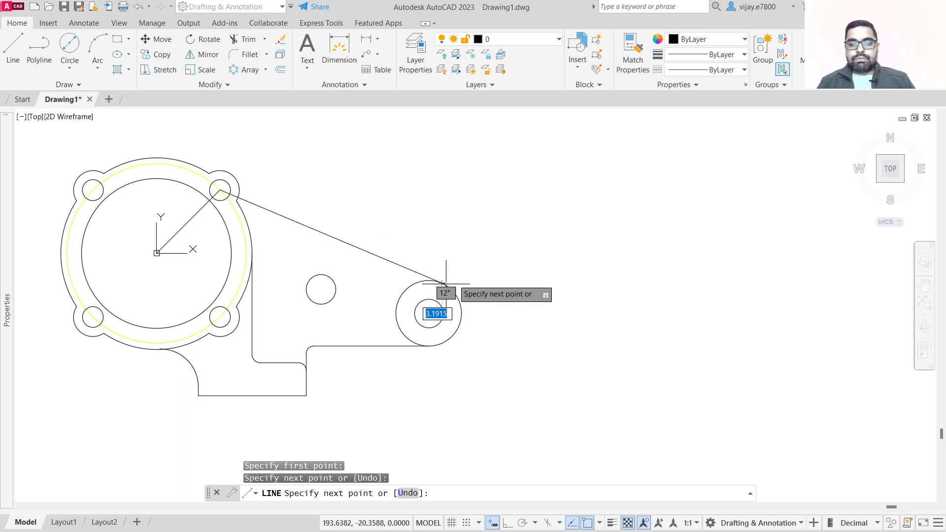
{"action": "right_click", "coordinate": [515, 279]}
{"action": "left_click", "coordinate": [532, 290]}
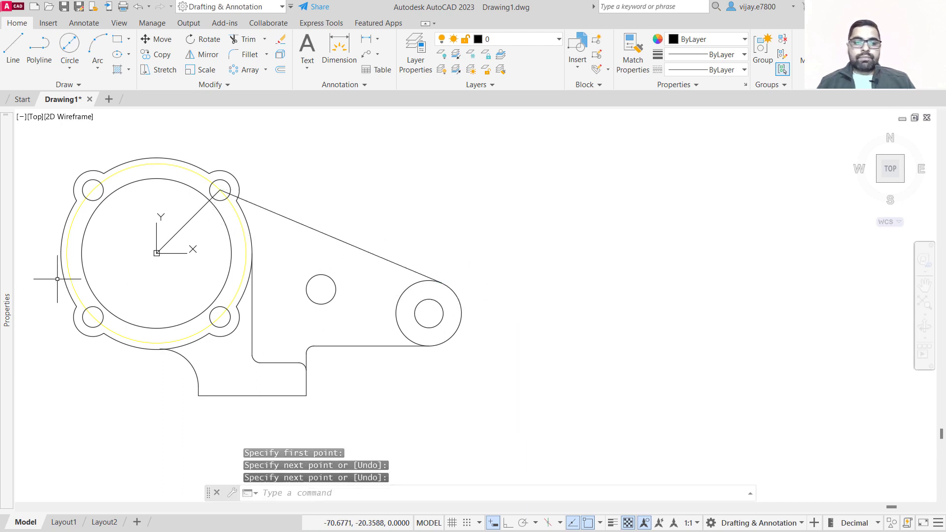
Erase the diagonal line running from the flange centre to the upper-right bolt boss.
{"action": "left_click", "coordinate": [203, 242]}
{"action": "left_click", "coordinate": [171, 215]}
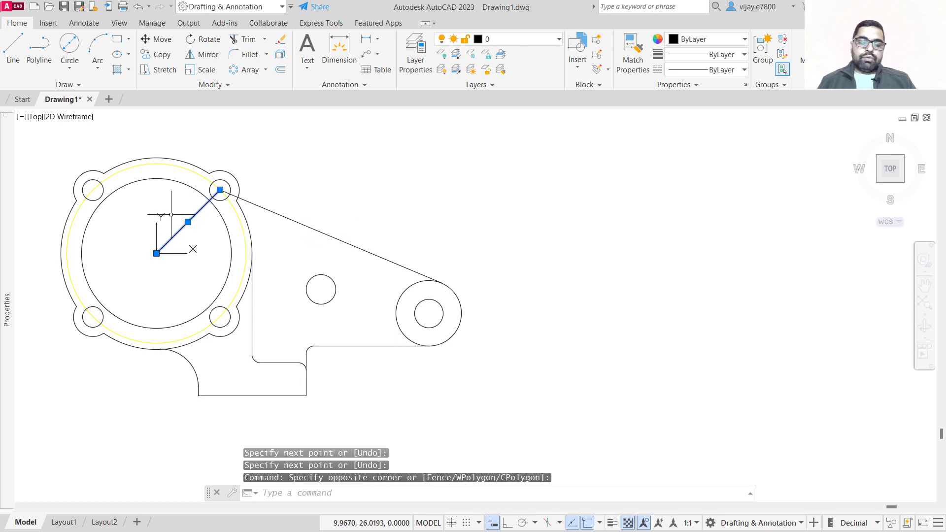
{"action": "key", "text": "Delete"}
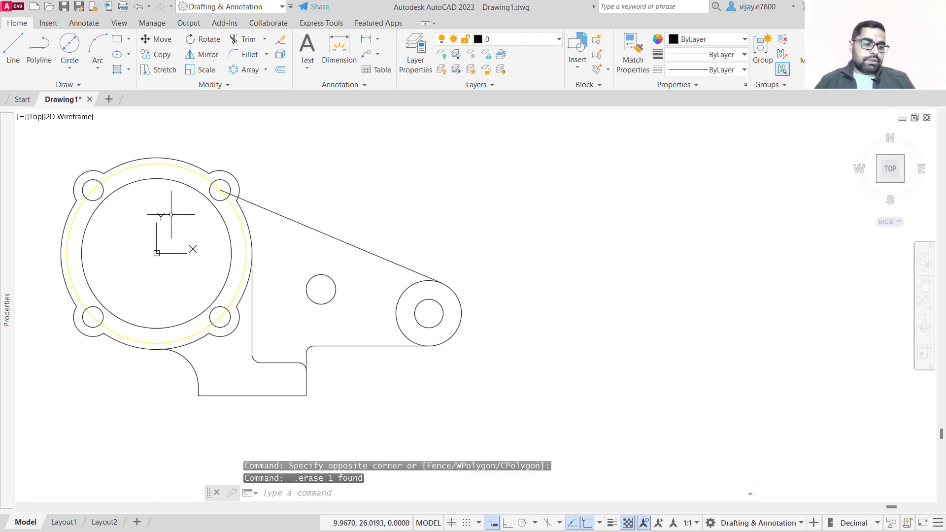
Add a radius dimension to the flange's outer circle, placing it above the flange.
{"action": "middle_click_drag", "start_coordinate": [171, 215], "coordinate": [212, 218]}
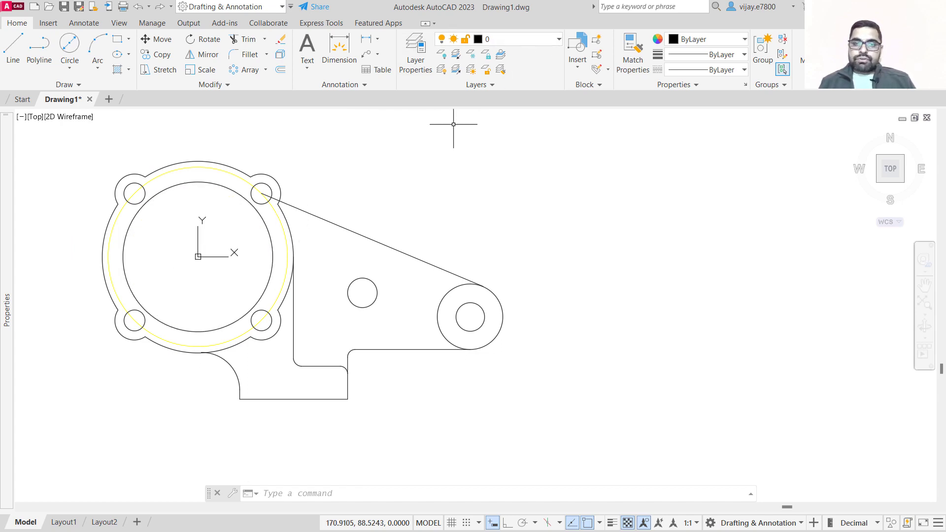
{"action": "left_click", "coordinate": [378, 42]}
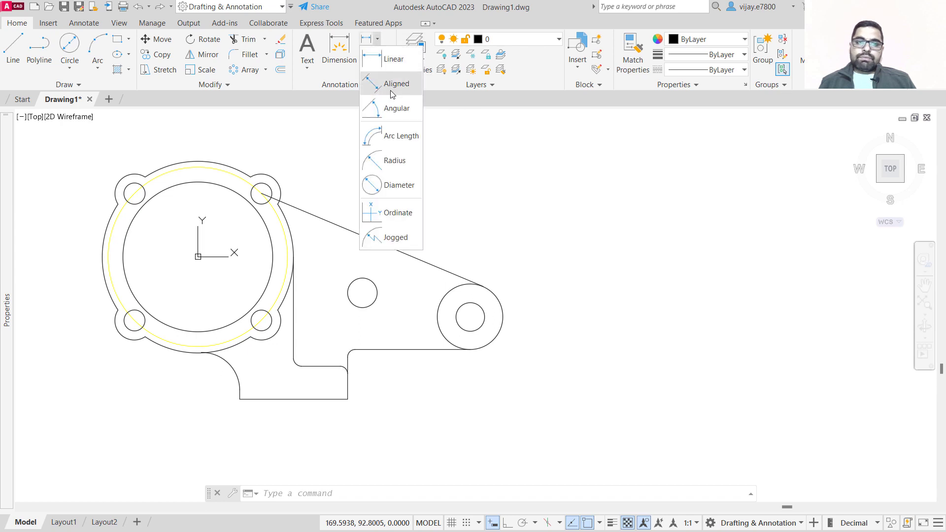
{"action": "left_click", "coordinate": [380, 165]}
{"action": "left_click", "coordinate": [224, 184]}
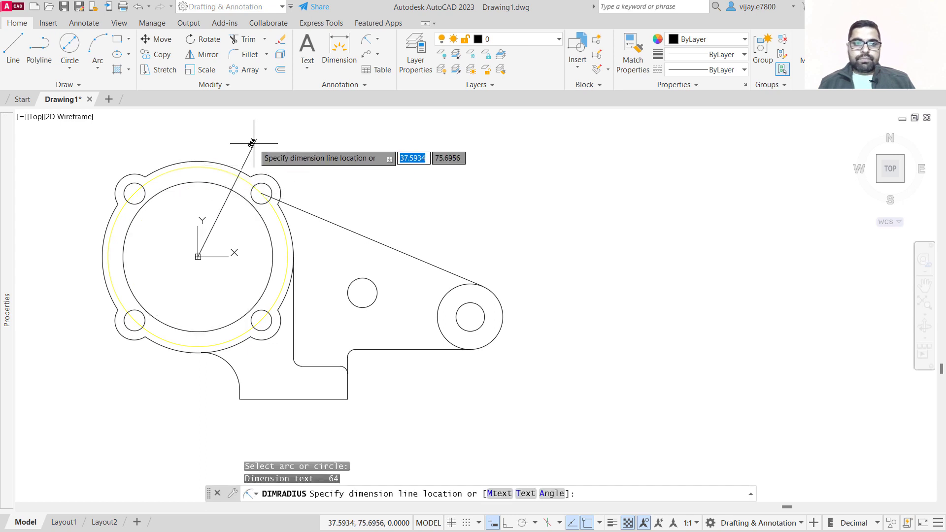
{"action": "left_click", "coordinate": [253, 129]}
Add a radius dimension to the upper-right bolt boss outline.
{"action": "right_click", "coordinate": [288, 171]}
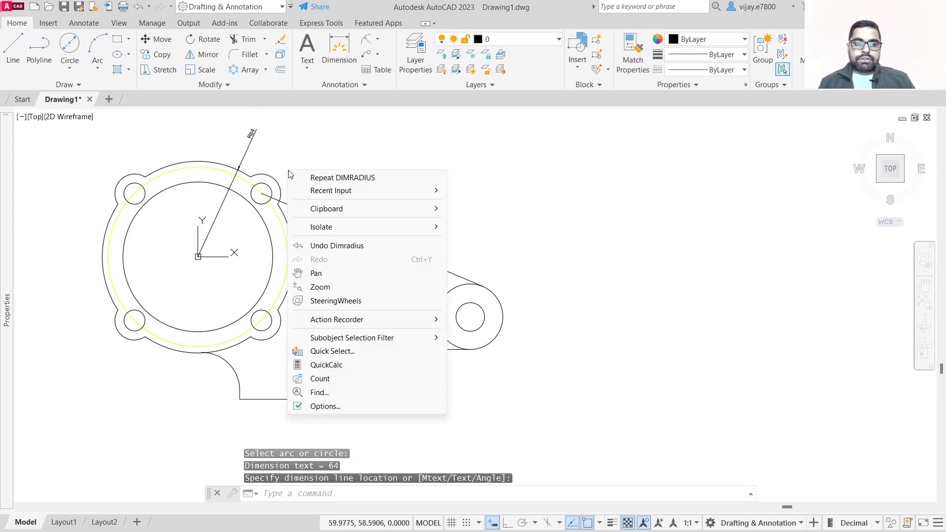
{"action": "left_click", "coordinate": [304, 179]}
{"action": "left_click", "coordinate": [270, 186]}
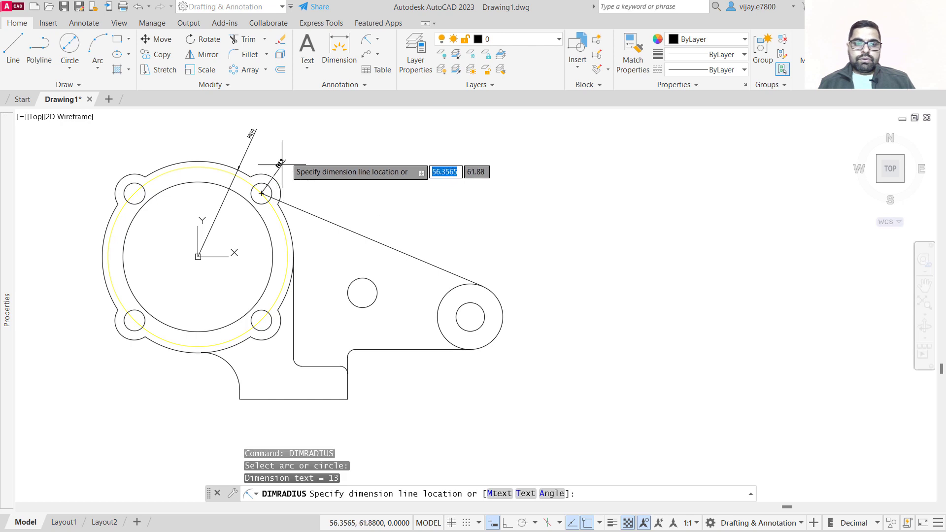
{"action": "left_click", "coordinate": [283, 144]}
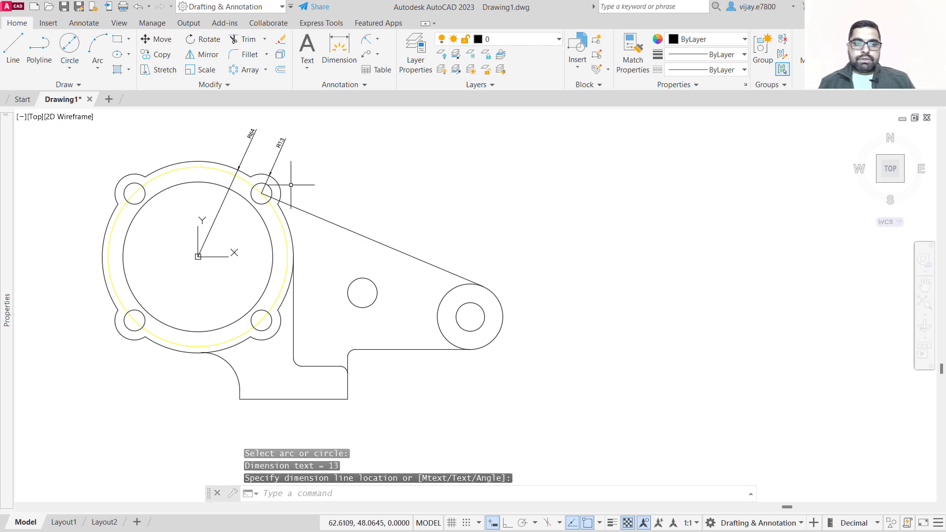
Add a radius dimension to the small hole inside the upper-right bolt boss.
{"action": "scroll", "coordinate": [291, 184], "scroll_direction": "up", "scroll_amount": 4}
{"action": "right_click", "coordinate": [333, 172]}
{"action": "left_click", "coordinate": [345, 184]}
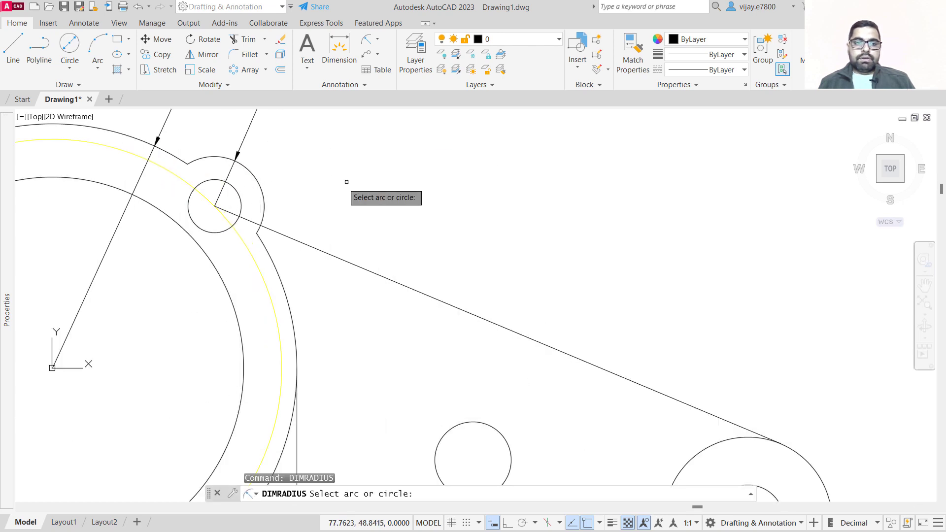
{"action": "left_click", "coordinate": [239, 196]}
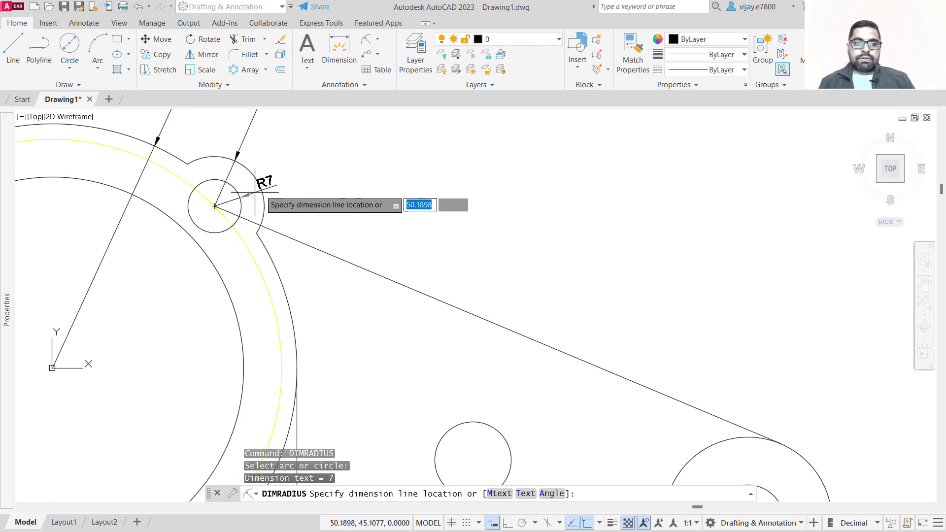
{"action": "scroll", "coordinate": [302, 169], "scroll_direction": "down", "scroll_amount": 2}
{"action": "scroll", "coordinate": [302, 169], "scroll_direction": "down", "scroll_amount": 6}
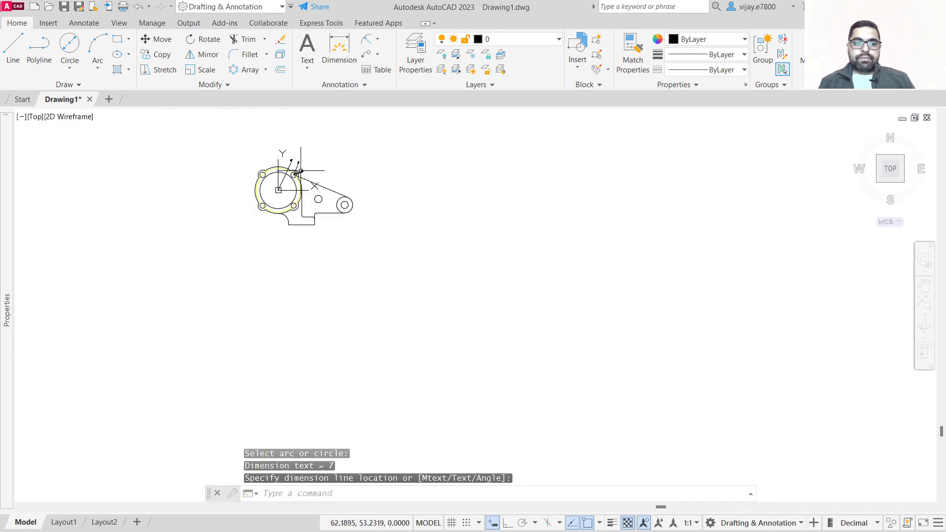
{"action": "scroll", "coordinate": [305, 198], "scroll_direction": "up", "scroll_amount": 4}
Add a radius dimension to the standalone small circle on the bracket.
{"action": "right_click", "coordinate": [340, 196]}
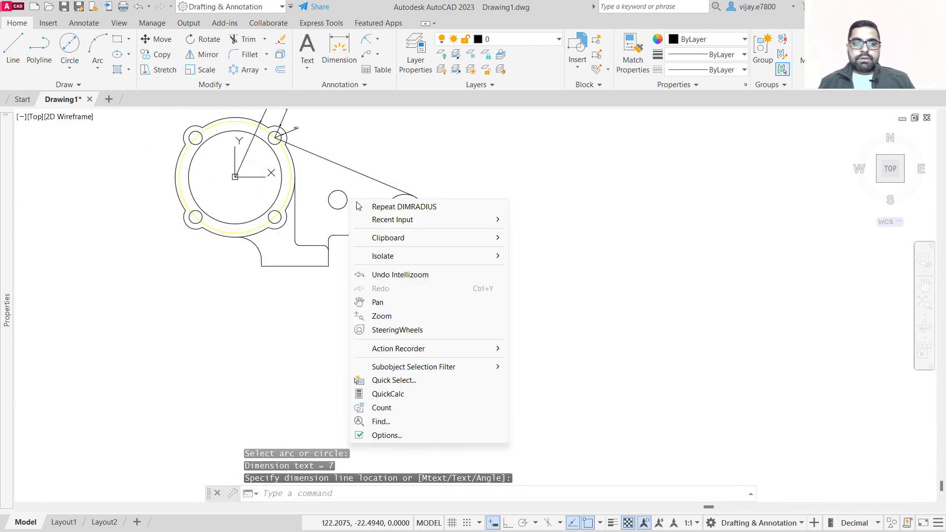
{"action": "left_click", "coordinate": [351, 198]}
{"action": "left_click", "coordinate": [345, 195]}
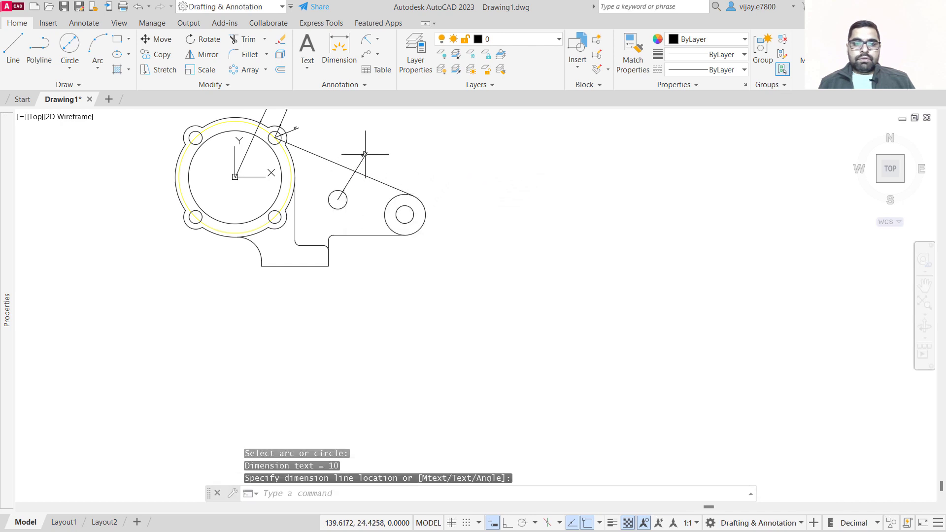
Add a radius dimension to the large outer circle at the bracket's right end.
{"action": "right_click", "coordinate": [468, 192]}
{"action": "left_click", "coordinate": [488, 199]}
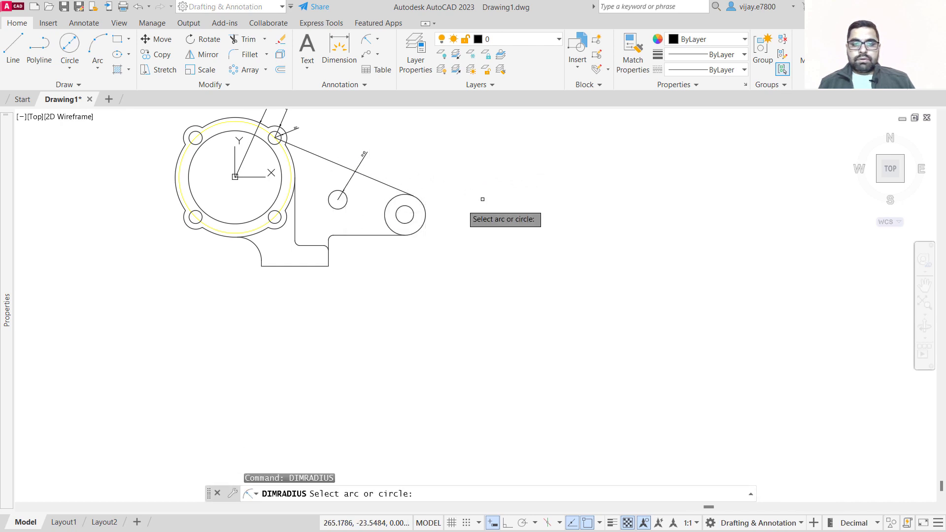
{"action": "left_click", "coordinate": [425, 204]}
{"action": "left_click", "coordinate": [448, 180]}
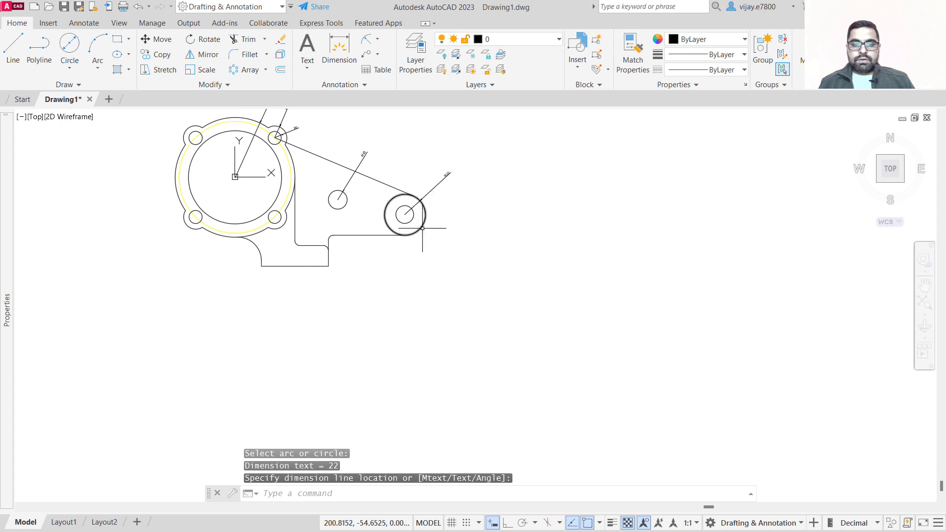
Add a radius dimension to the inner hole at the bracket's right end, placed to the right.
{"action": "right_click", "coordinate": [607, 172]}
{"action": "left_click", "coordinate": [622, 174]}
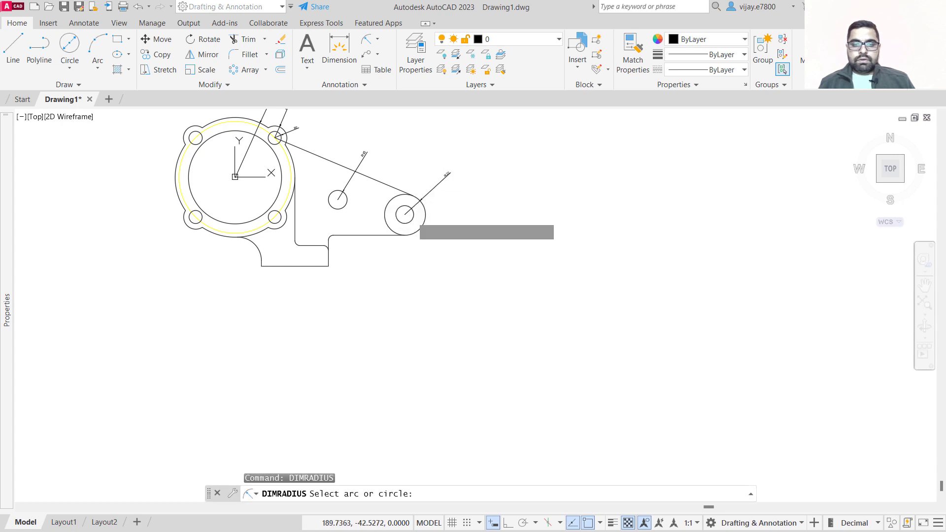
{"action": "left_click", "coordinate": [424, 217]}
{"action": "left_click", "coordinate": [466, 215]}
Add a radius dimension to the upper fillet where the base step meets the bracket's lower edge.
{"action": "right_click", "coordinate": [363, 261]}
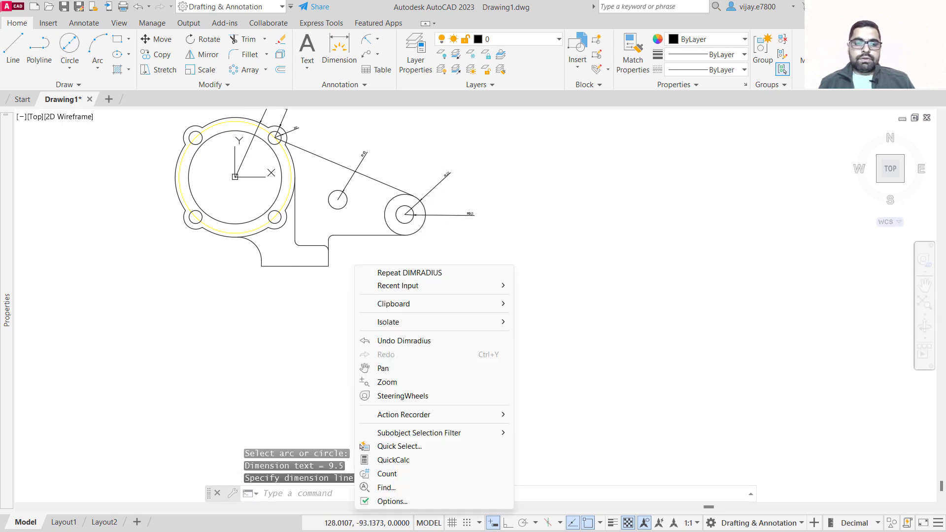
{"action": "left_click", "coordinate": [380, 271]}
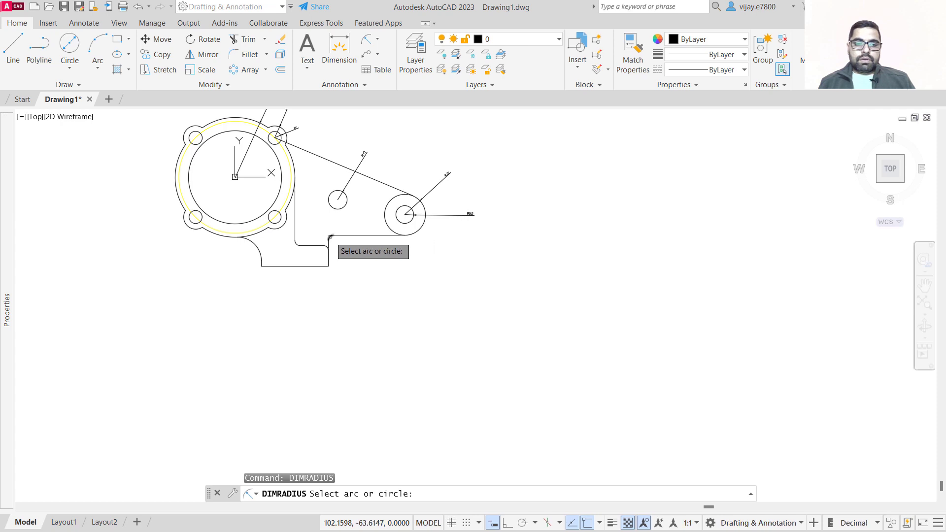
{"action": "left_click", "coordinate": [331, 238]}
{"action": "left_click", "coordinate": [324, 226]}
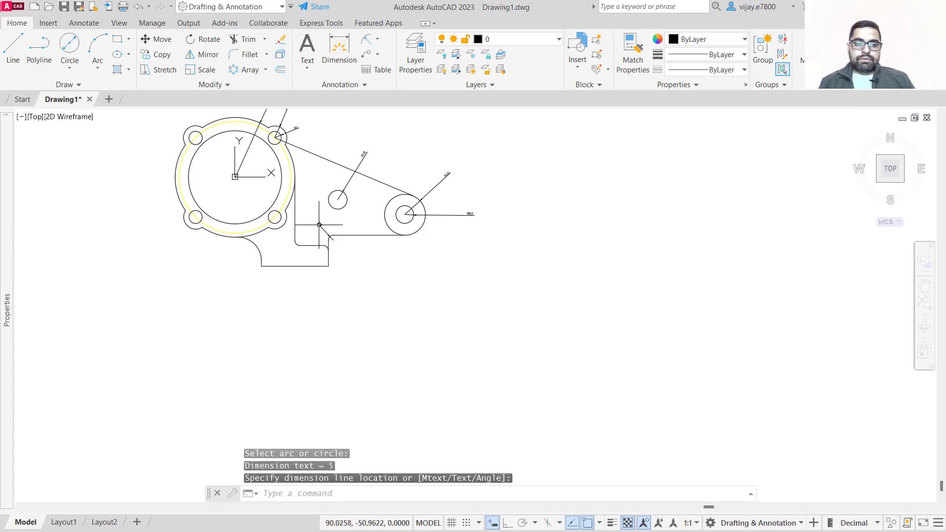
Add a radius dimension to the lower fillet at the inner corner of the base step.
{"action": "right_click", "coordinate": [349, 286]}
{"action": "left_click", "coordinate": [370, 291]}
{"action": "scroll", "coordinate": [324, 246], "scroll_direction": "up", "scroll_amount": 5}
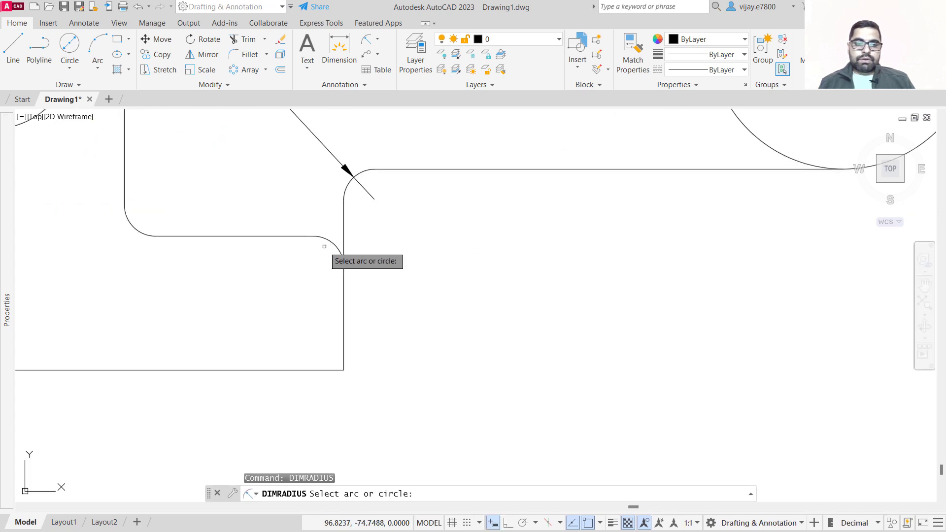
{"action": "left_click", "coordinate": [340, 246]}
{"action": "left_click", "coordinate": [411, 244]}
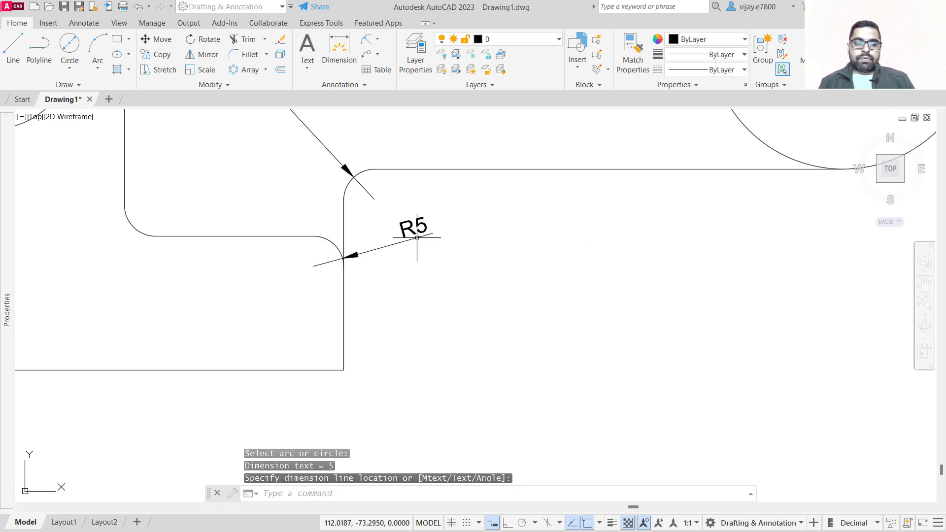
Add a radius dimension to the large arc on the base's left side.
{"action": "scroll", "coordinate": [402, 260], "scroll_direction": "down", "scroll_amount": 4}
{"action": "right_click", "coordinate": [262, 312]}
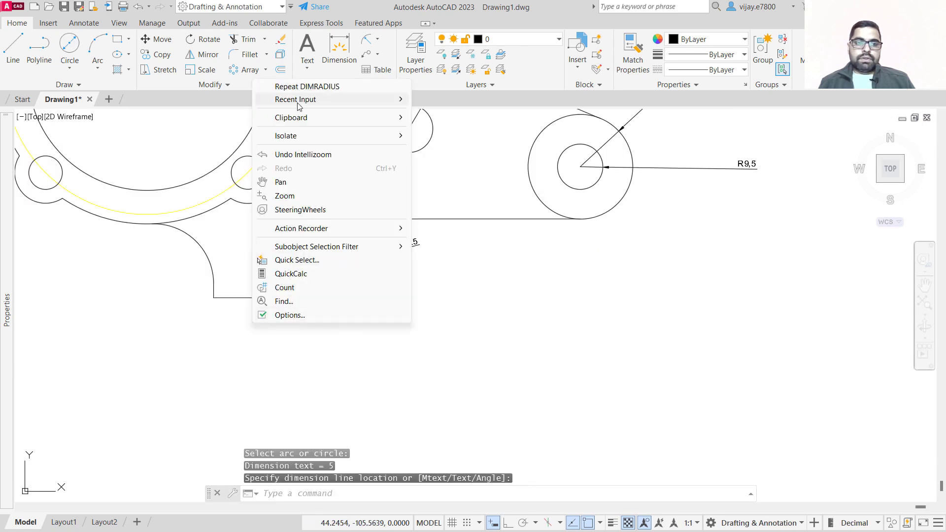
{"action": "left_click", "coordinate": [281, 80]}
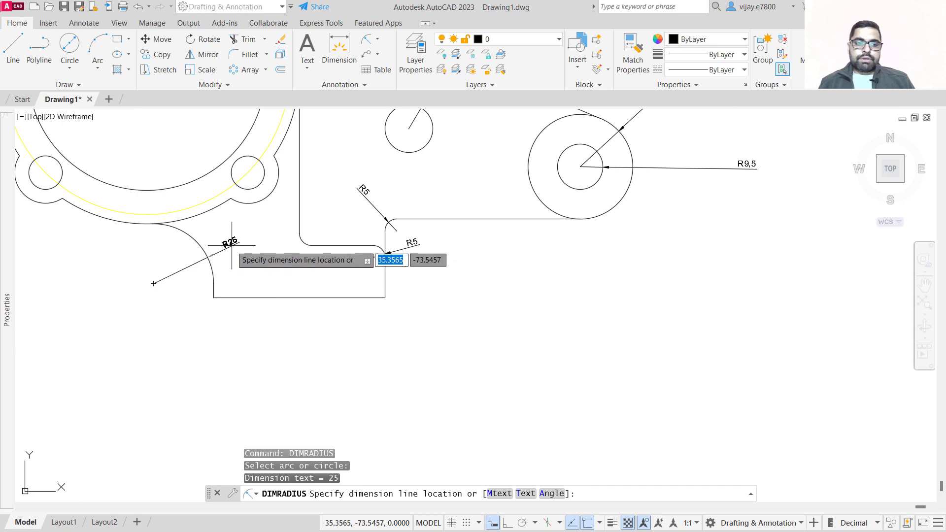
{"action": "left_click", "coordinate": [164, 271]}
Place the base arc's radius dimension and add a radius dimension to the flange's large central circle, placed inside on its left.
{"action": "scroll", "coordinate": [136, 320], "scroll_direction": "down", "scroll_amount": 2}
{"action": "middle_click_drag", "start_coordinate": [140, 320], "coordinate": [215, 349]}
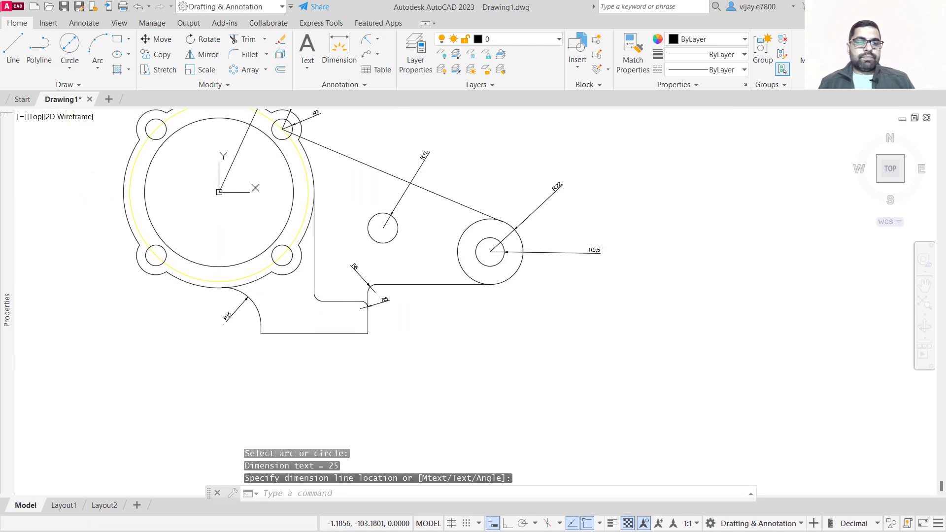
{"action": "right_click", "coordinate": [170, 311]}
{"action": "left_click", "coordinate": [218, 72]}
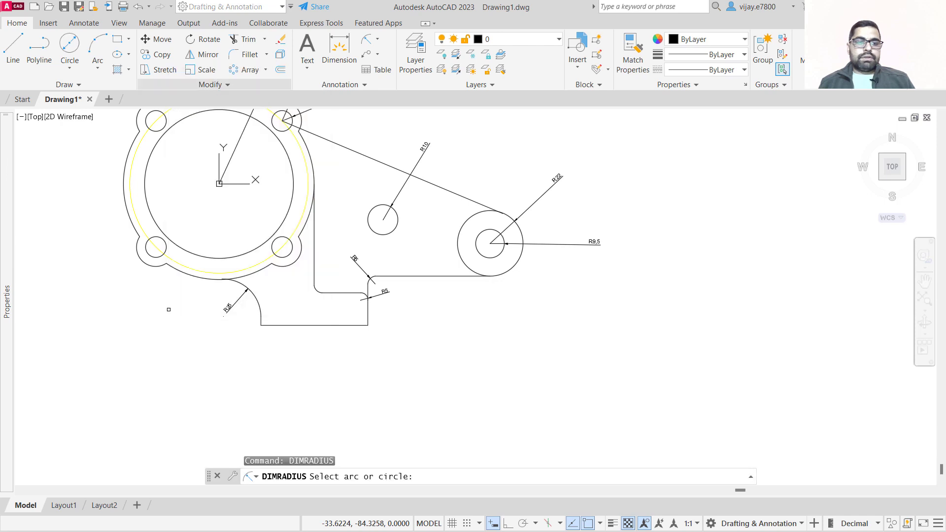
{"action": "scroll", "coordinate": [177, 201], "scroll_direction": "down", "scroll_amount": 3}
{"action": "scroll", "coordinate": [177, 201], "scroll_direction": "up", "scroll_amount": 2}
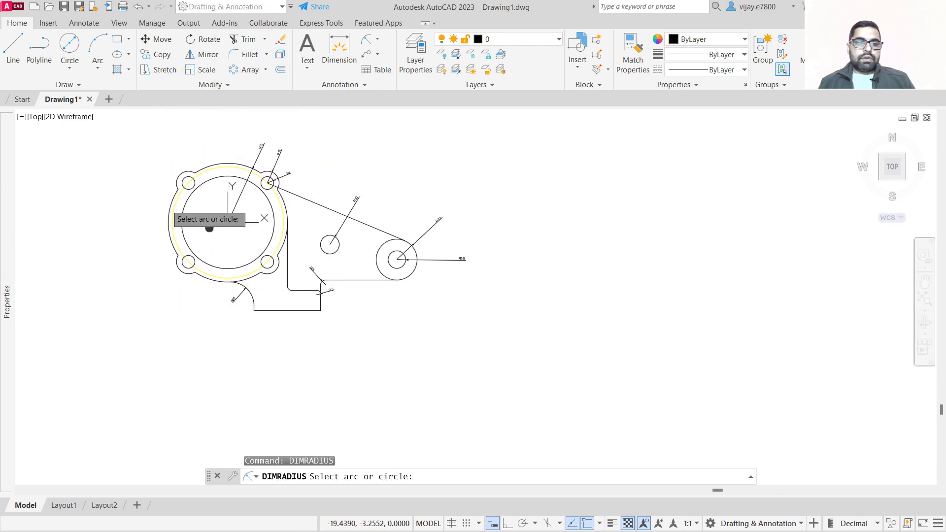
{"action": "scroll", "coordinate": [246, 185], "scroll_direction": "up", "scroll_amount": 4}
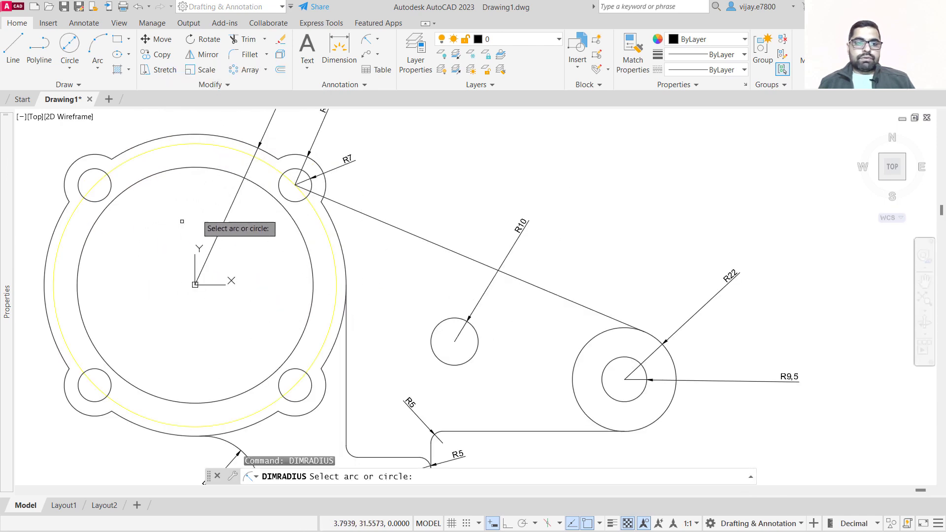
{"action": "left_click", "coordinate": [80, 307]}
{"action": "scroll", "coordinate": [80, 308], "scroll_direction": "down", "scroll_amount": 2}
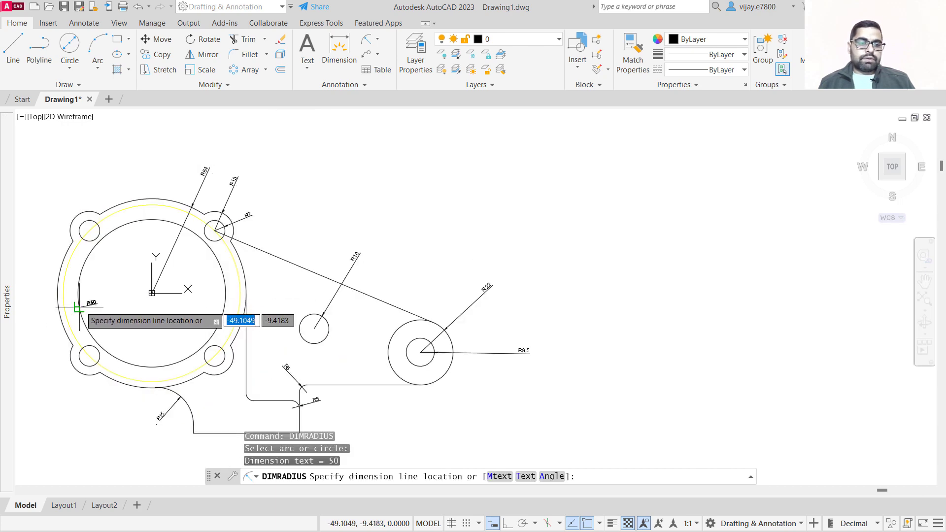
{"action": "scroll", "coordinate": [80, 307], "scroll_direction": "up", "scroll_amount": 4}
{"action": "left_click", "coordinate": [83, 310]}
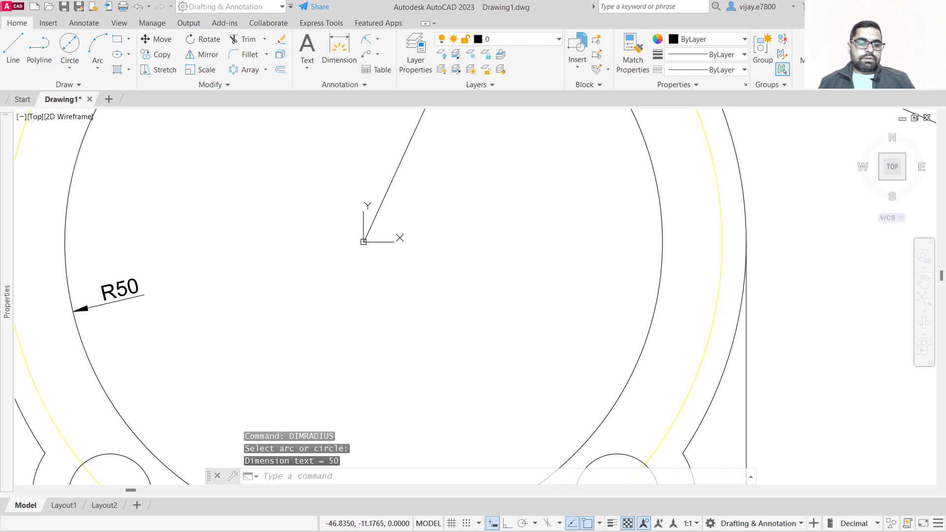
Add a radius dimension to the yellow bolt circle, placed inside the flange toward its lower left.
{"action": "scroll", "coordinate": [84, 310], "scroll_direction": "down", "scroll_amount": 4}
{"action": "right_click", "coordinate": [119, 330]}
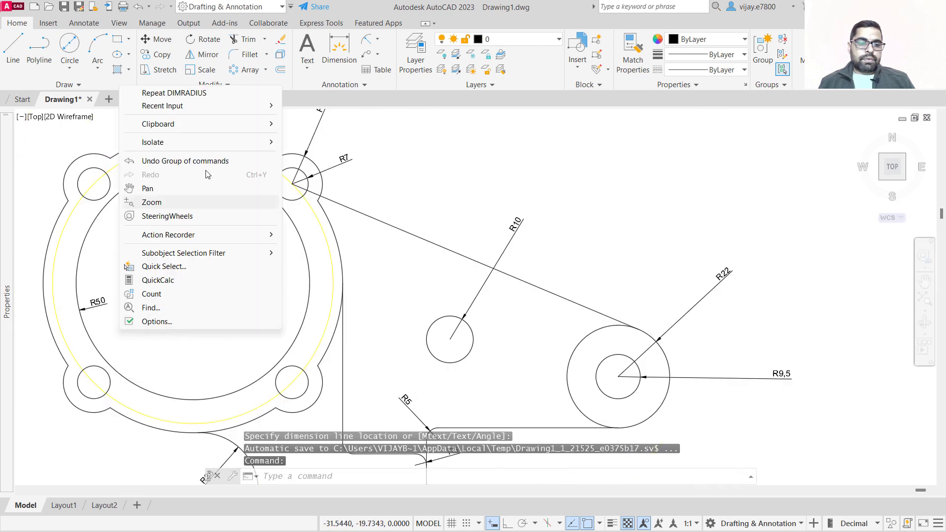
{"action": "left_click", "coordinate": [193, 93]}
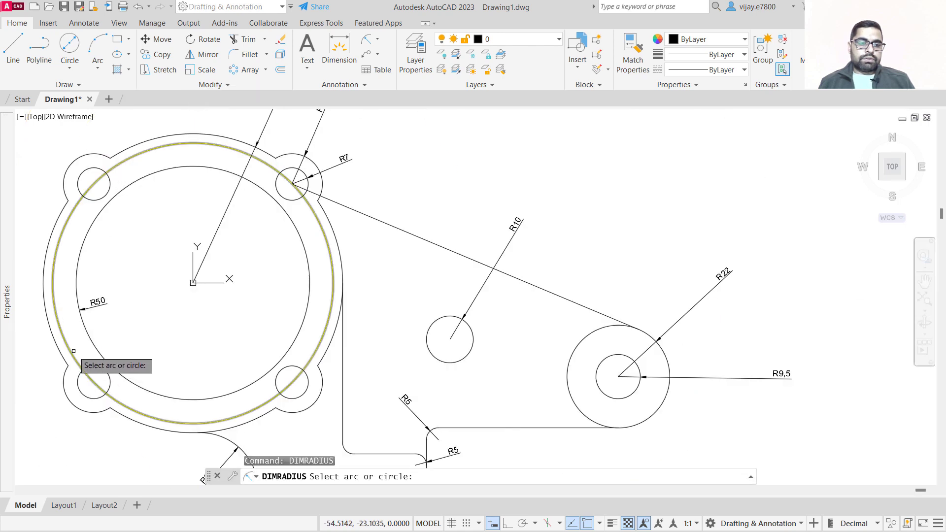
{"action": "left_click", "coordinate": [90, 379]}
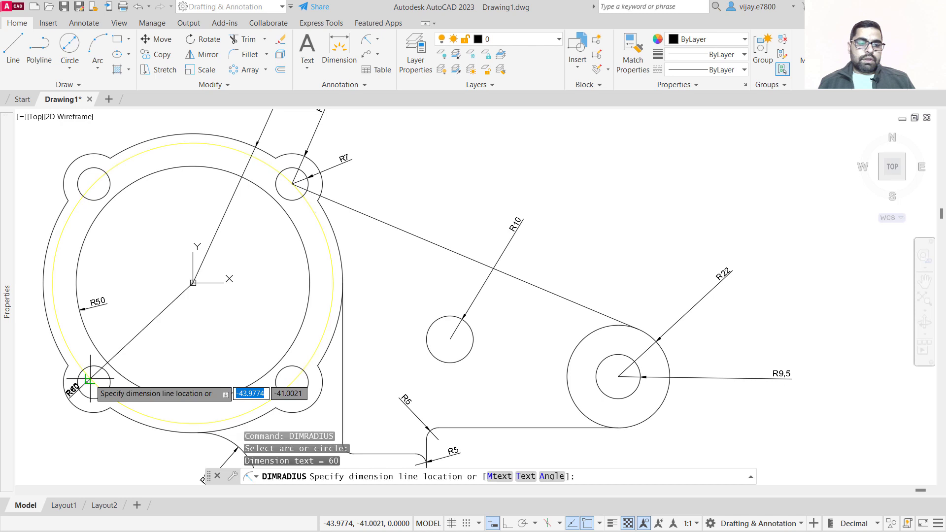
{"action": "left_click", "coordinate": [127, 330]}
{"action": "scroll", "coordinate": [253, 227], "scroll_direction": "down", "scroll_amount": 2}
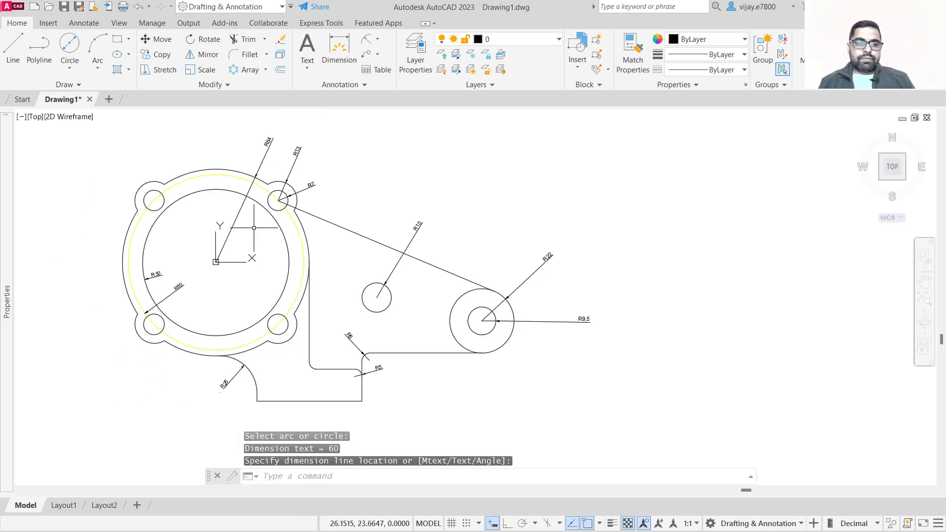
{"action": "left_click", "coordinate": [346, 335]}
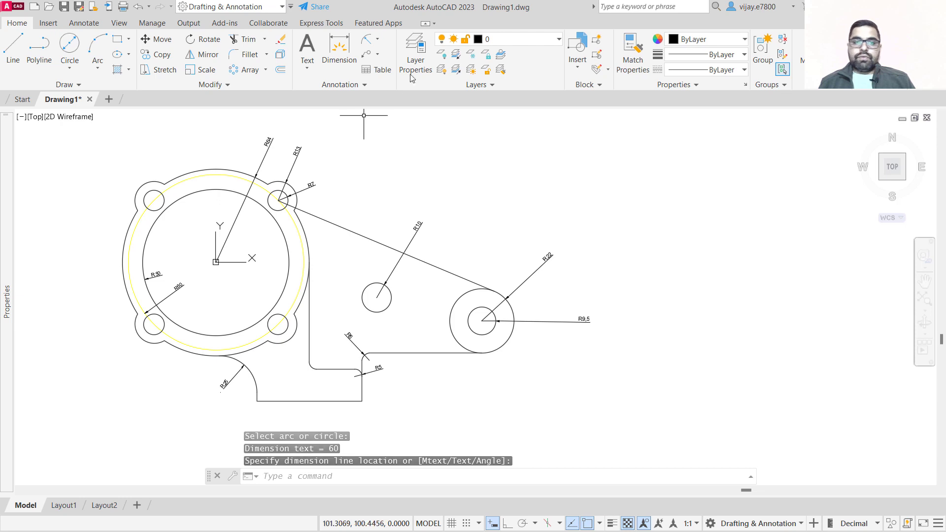
Add a linear dimension for the base's bottom edge, placed just below it.
{"action": "left_click", "coordinate": [378, 41]}
{"action": "left_click", "coordinate": [391, 57]}
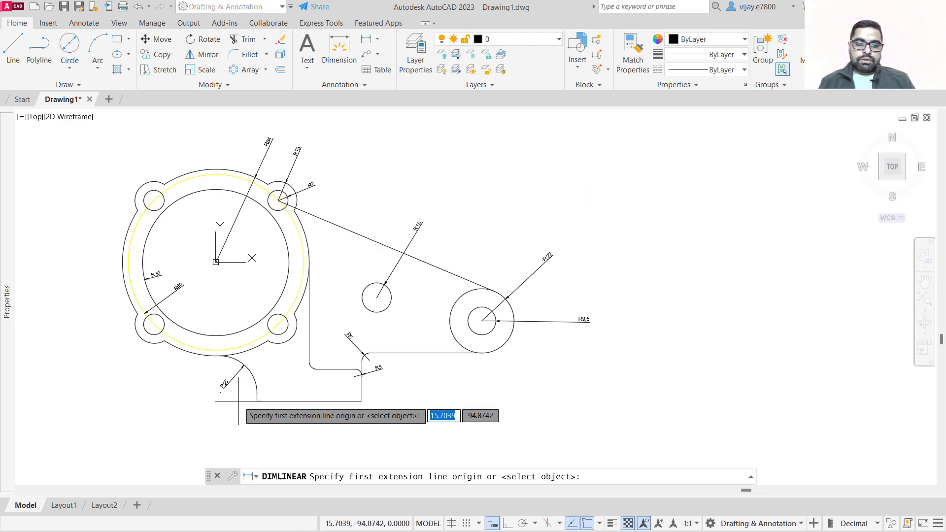
{"action": "left_click", "coordinate": [257, 400]}
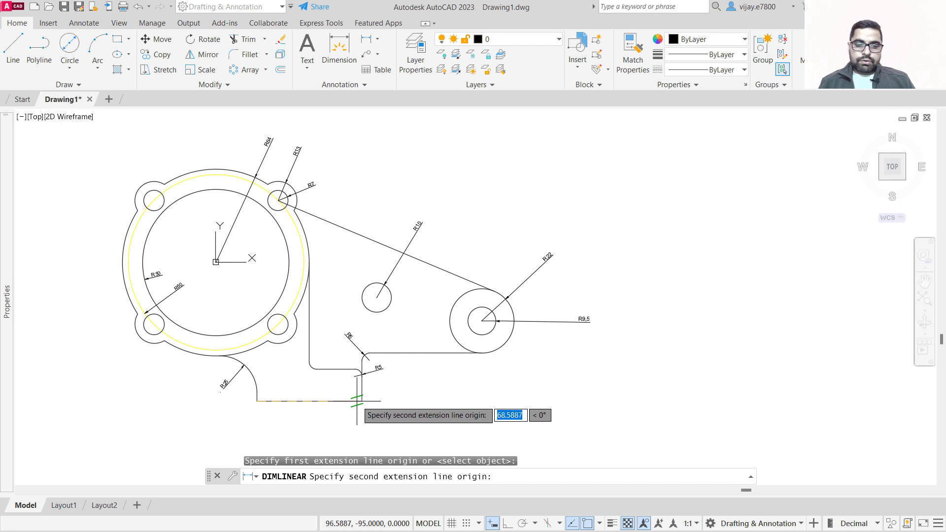
{"action": "left_click", "coordinate": [363, 400]}
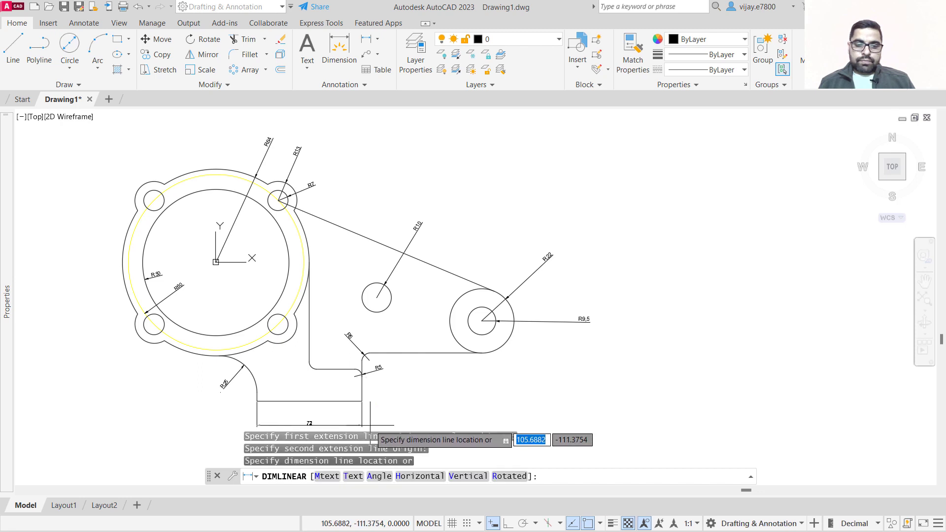
{"action": "left_click", "coordinate": [362, 424]}
{"action": "right_click", "coordinate": [449, 402]}
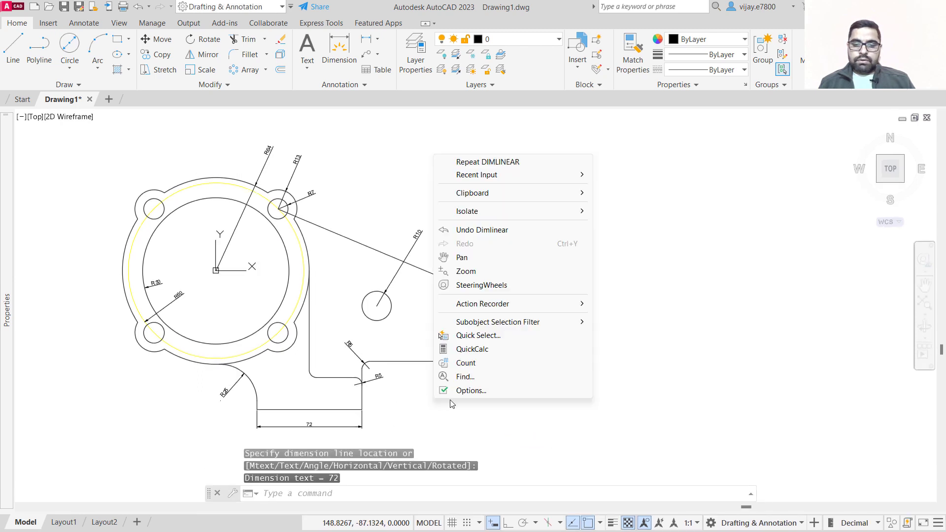
Start an aligned dimension from the base's lower right corner toward the bracket's right hole centre.
{"action": "left_click", "coordinate": [377, 40]}
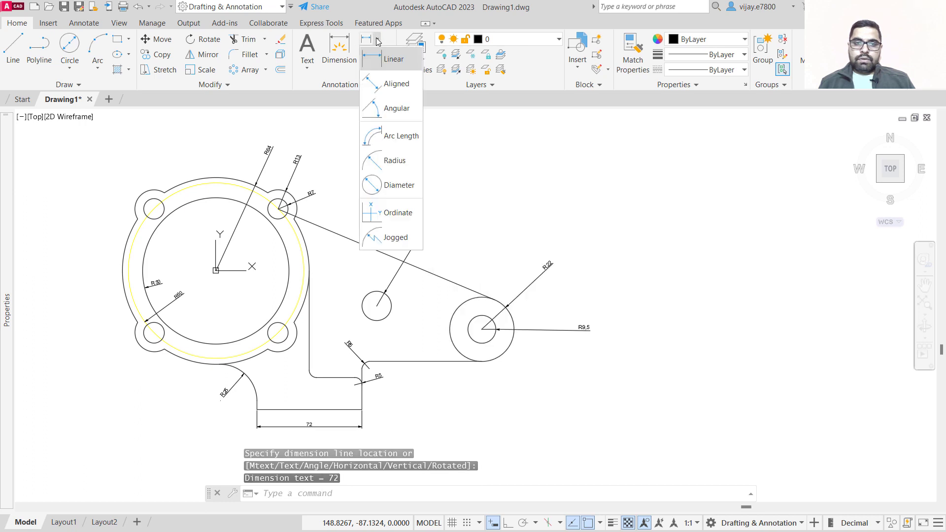
{"action": "left_click", "coordinate": [397, 83]}
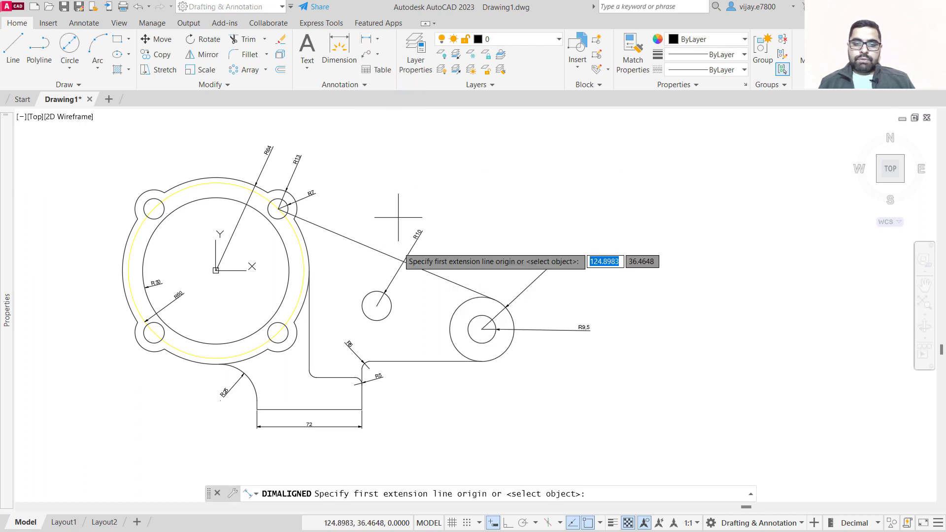
{"action": "left_click", "coordinate": [362, 409]}
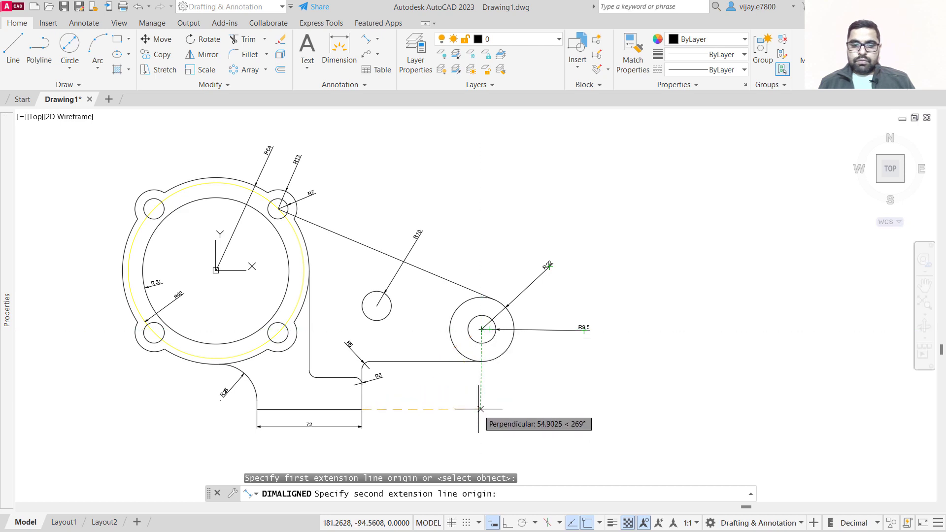
{"action": "scroll", "coordinate": [480, 410], "scroll_direction": "up", "scroll_amount": 4}
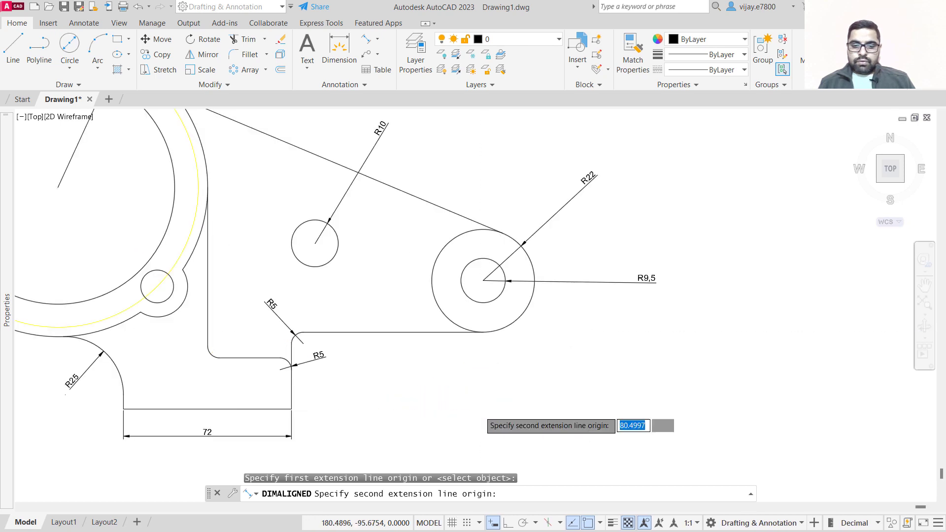
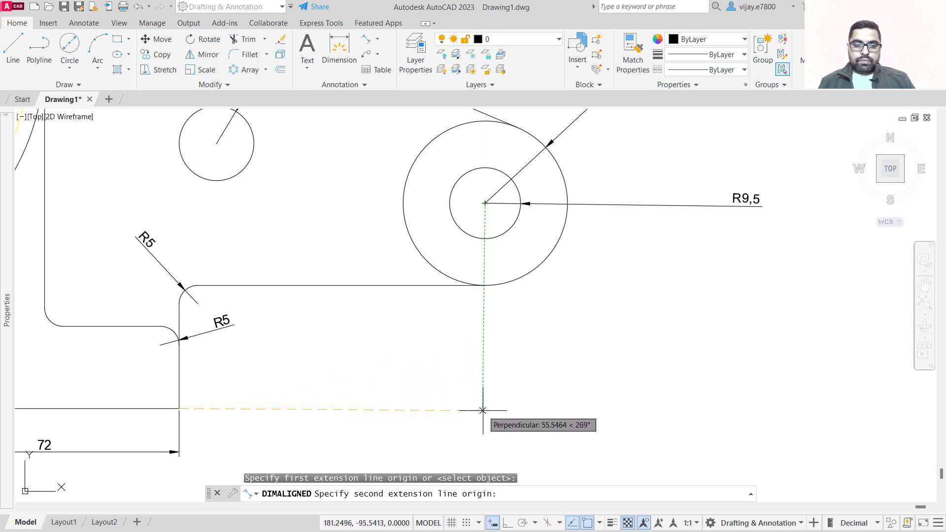
Finish the aligned dimension from the base's lower right corner to below the bracket's right hole centre, placed beside the 72 dimension.
{"action": "left_click", "coordinate": [482, 409]}
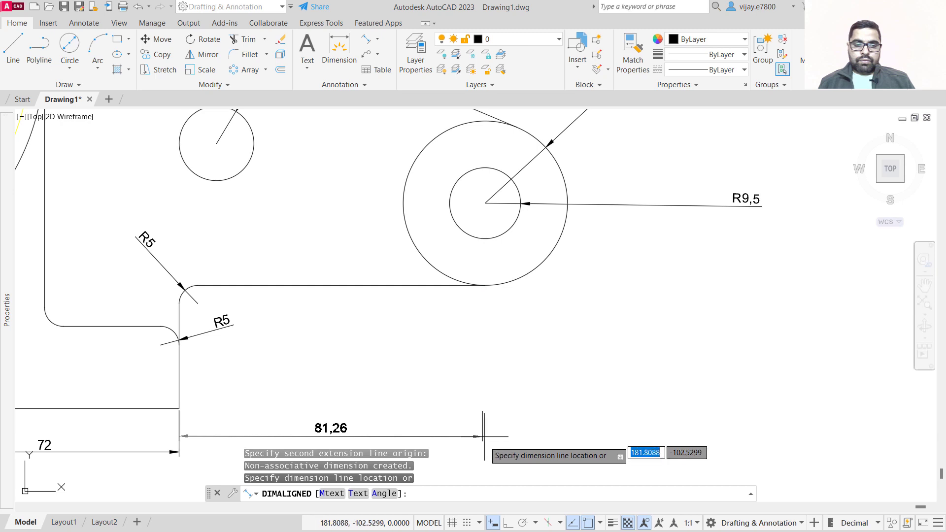
{"action": "left_click", "coordinate": [483, 452]}
{"action": "scroll", "coordinate": [495, 386], "scroll_direction": "down", "scroll_amount": 4}
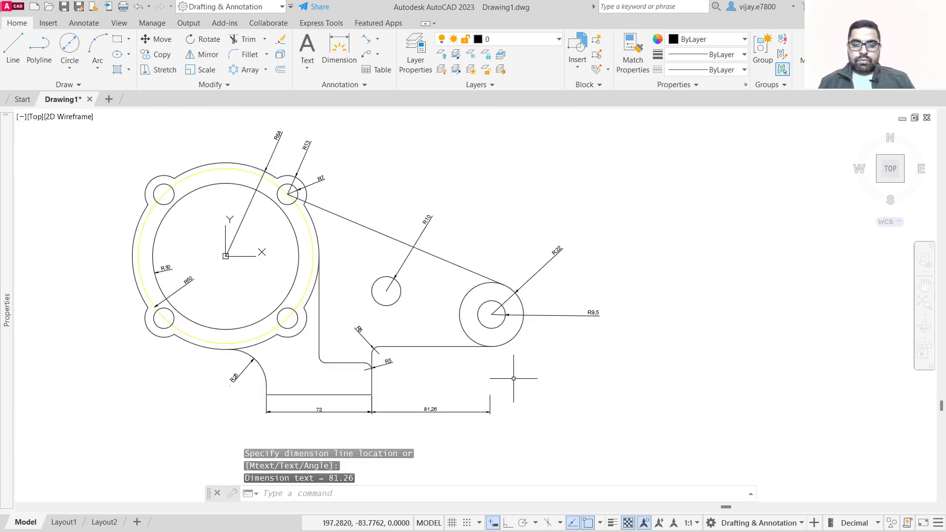
{"action": "scroll", "coordinate": [514, 378], "scroll_direction": "up", "scroll_amount": 4}
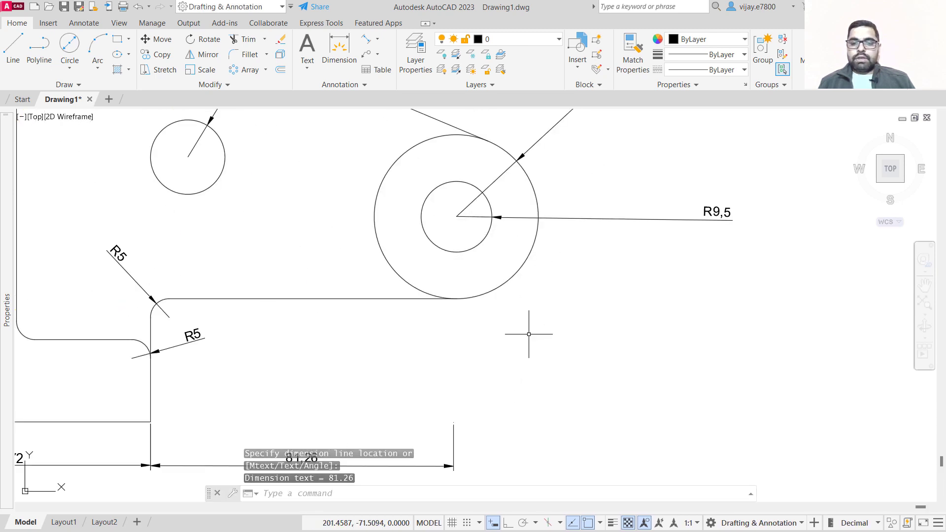
Add an aligned dimension for the vertical step from the base's bottom corner up to the lower R5 fillet, placed to its right.
{"action": "right_click", "coordinate": [531, 92]}
{"action": "left_click", "coordinate": [557, 98]}
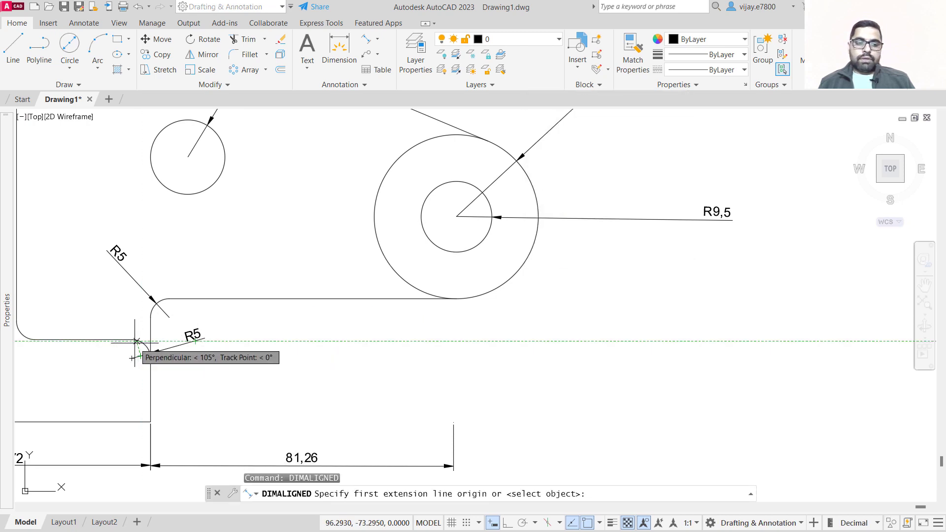
{"action": "left_click", "coordinate": [151, 422]}
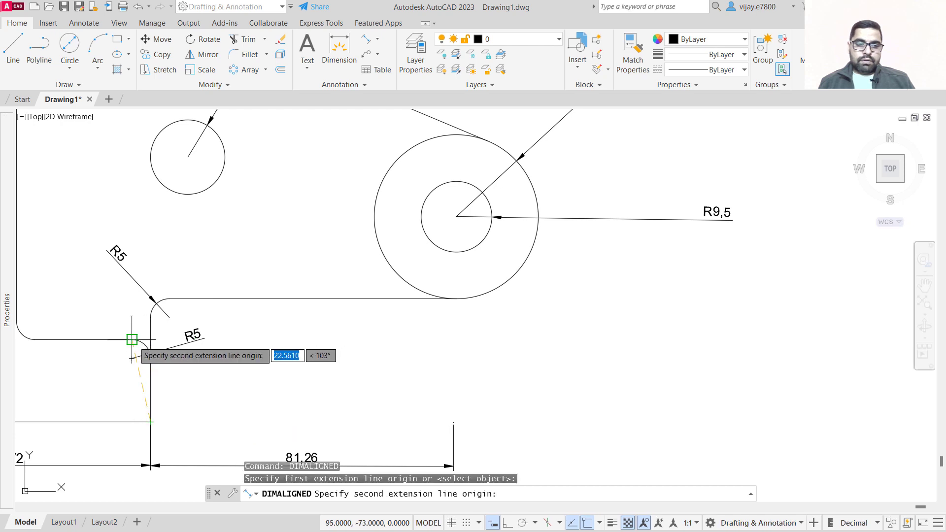
{"action": "left_click", "coordinate": [150, 341]}
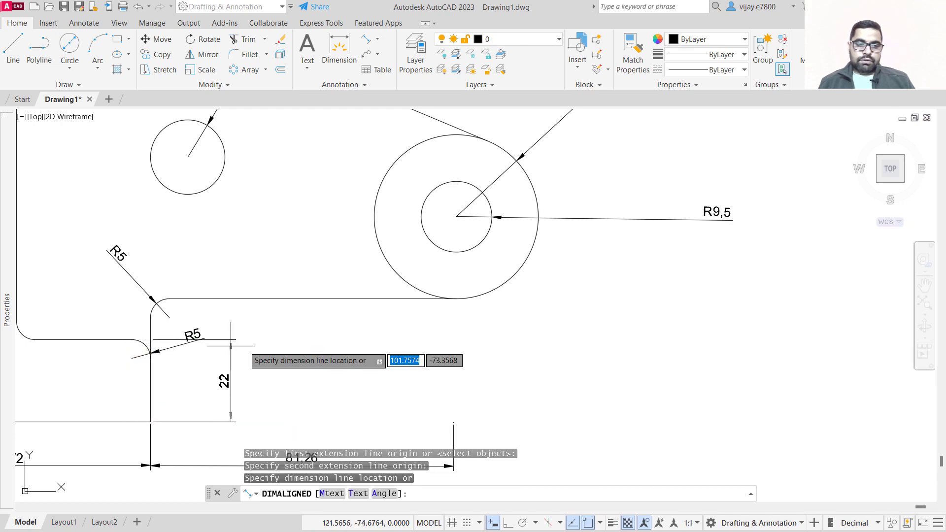
{"action": "key", "text": "Escape"}
Add an aligned dimension for the bracket's upper step, from its top edge down to the lower fillet's edge, placed to the right.
{"action": "scroll", "coordinate": [151, 300], "scroll_direction": "up", "scroll_amount": 6}
{"action": "left_click", "coordinate": [377, 39]}
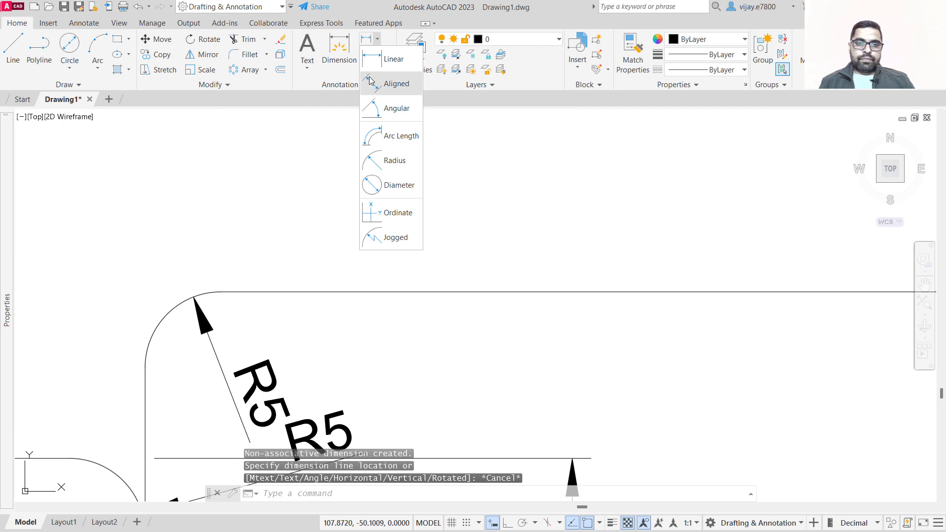
{"action": "left_click", "coordinate": [371, 83]}
{"action": "left_click", "coordinate": [221, 293]}
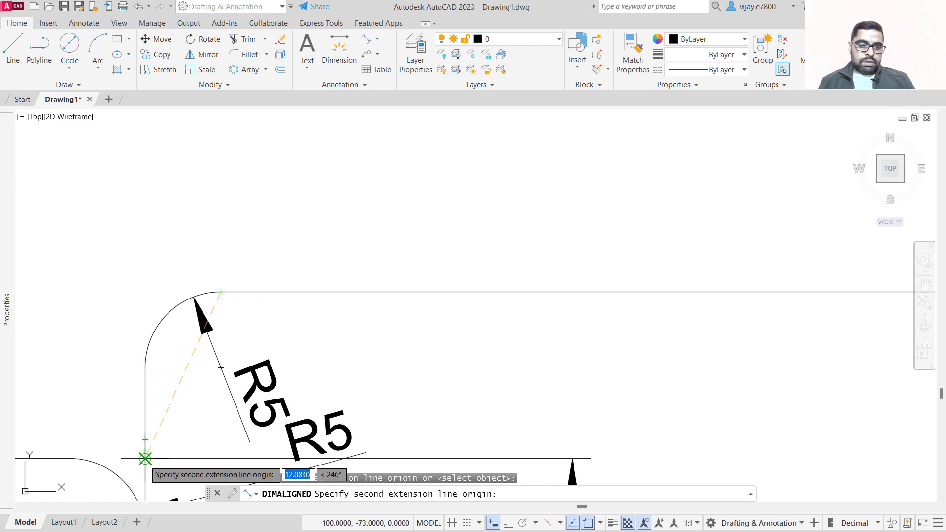
{"action": "left_click", "coordinate": [221, 460]}
{"action": "scroll", "coordinate": [249, 423], "scroll_direction": "down", "scroll_amount": 6}
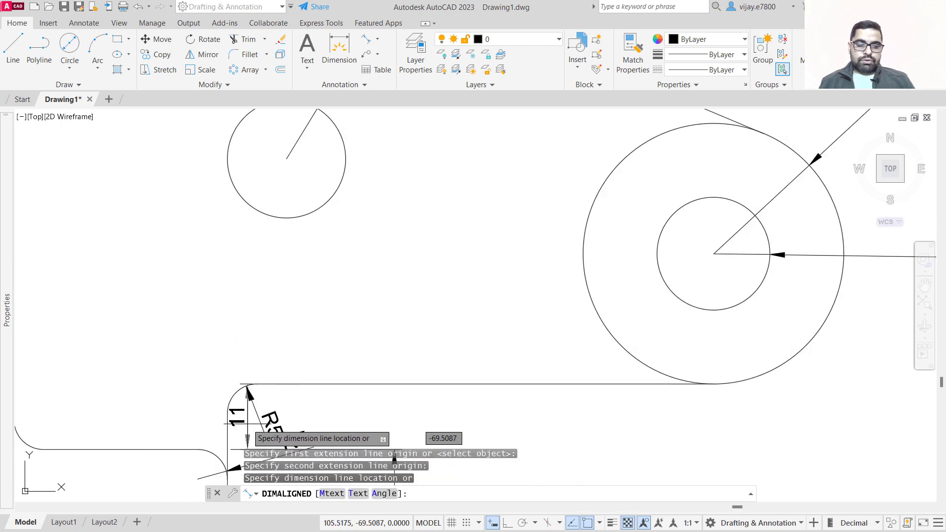
{"action": "left_click", "coordinate": [358, 416]}
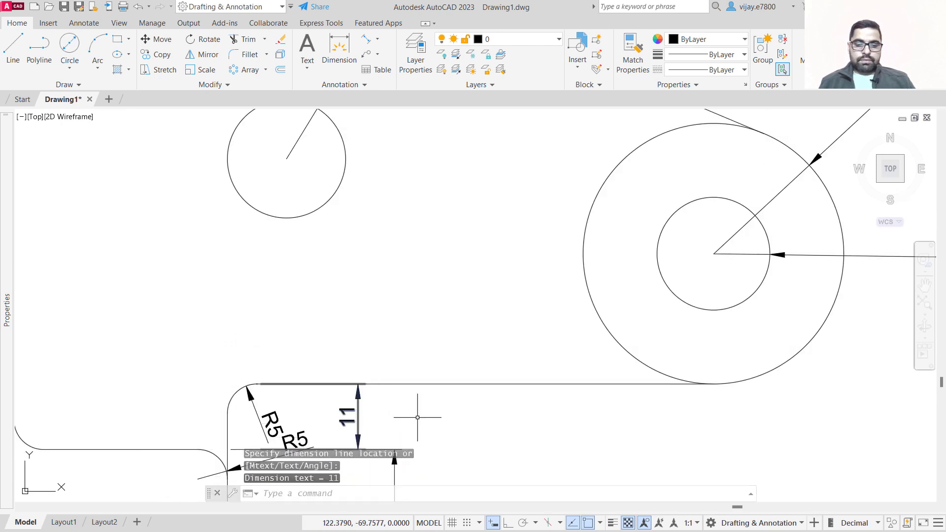
Add an aligned dimension from the flange centre down to the base's bottom edge, placed left of the flange.
{"action": "scroll", "coordinate": [468, 422], "scroll_direction": "down", "scroll_amount": 3}
{"action": "scroll", "coordinate": [482, 424], "scroll_direction": "down", "scroll_amount": 3}
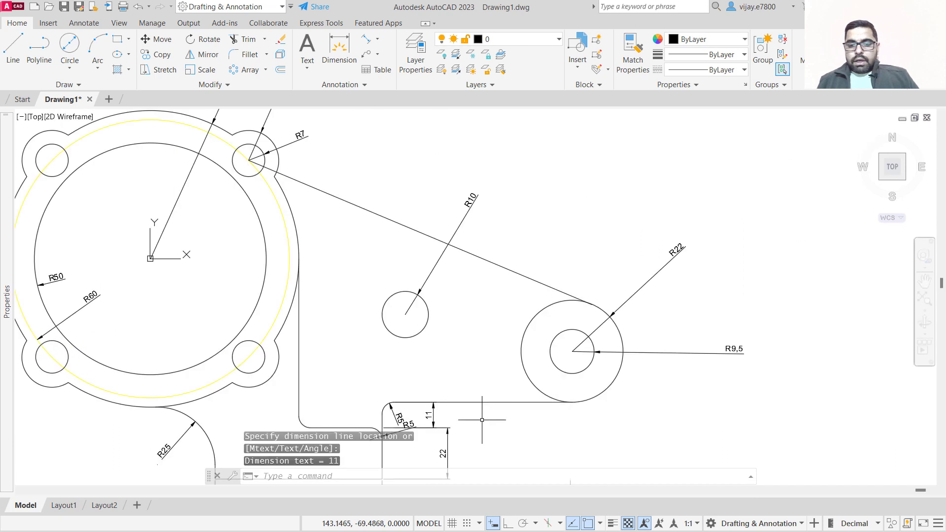
{"action": "middle_click_drag", "start_coordinate": [443, 377], "coordinate": [501, 332]}
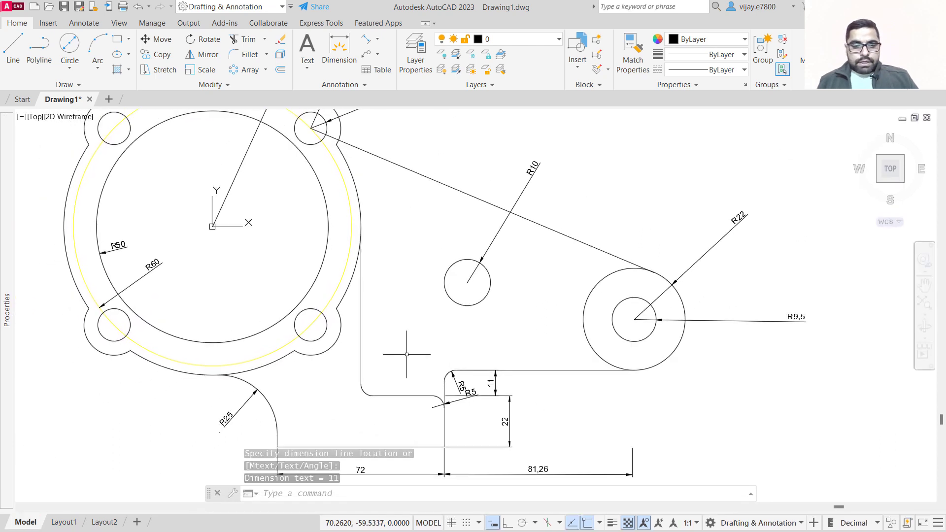
{"action": "left_click", "coordinate": [365, 44]}
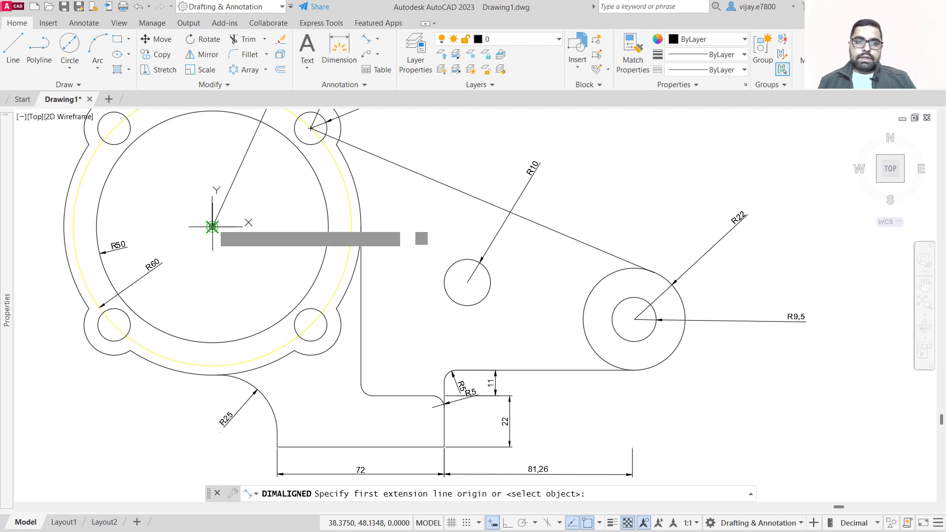
{"action": "left_click", "coordinate": [213, 227]}
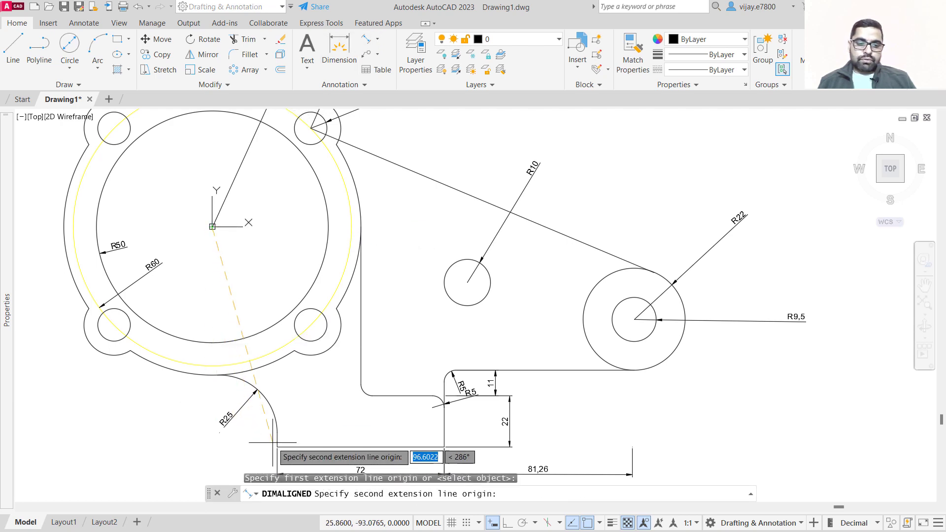
{"action": "left_click", "coordinate": [212, 447]}
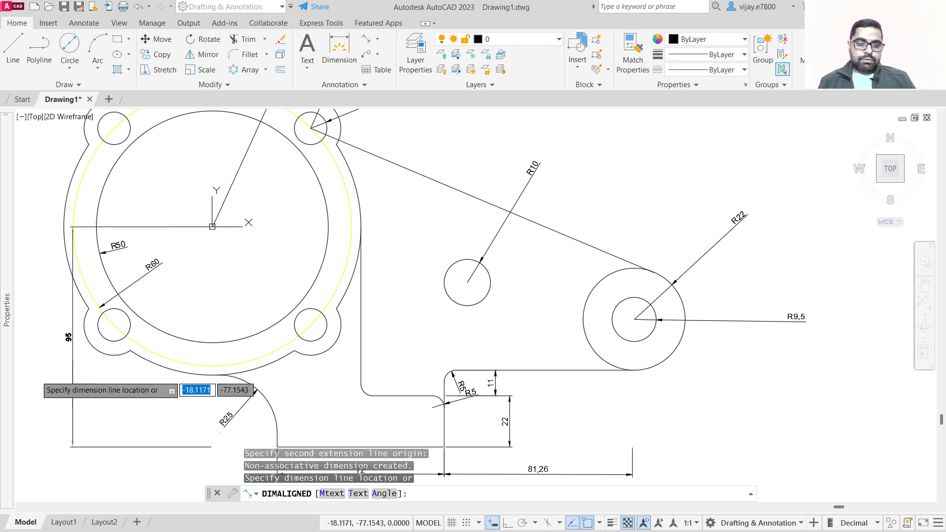
{"action": "scroll", "coordinate": [180, 339], "scroll_direction": "down", "scroll_amount": 2}
{"action": "middle_click_drag", "start_coordinate": [184, 340], "coordinate": [328, 312]}
{"action": "left_click", "coordinate": [211, 308]}
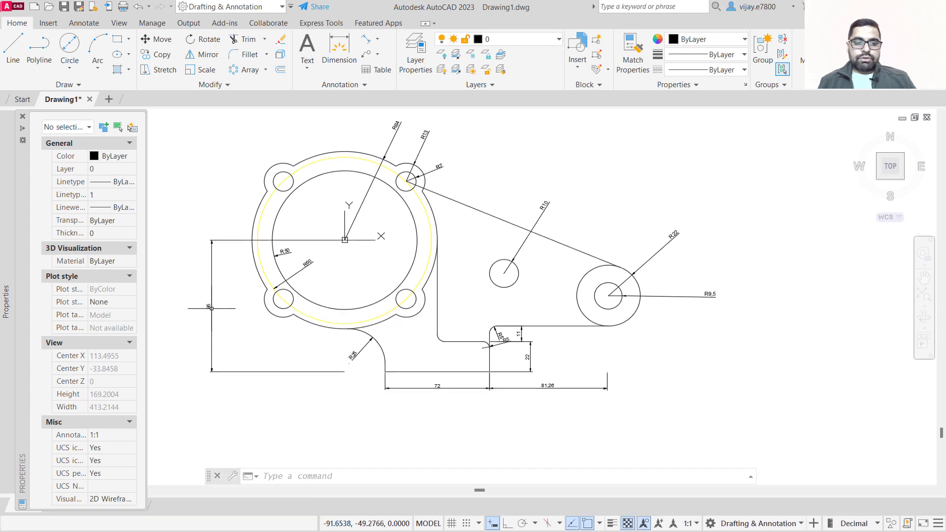
Draw a line from the flange centre to the upper right bolt boss centre.
{"action": "scroll", "coordinate": [380, 266], "scroll_direction": "up", "scroll_amount": 2}
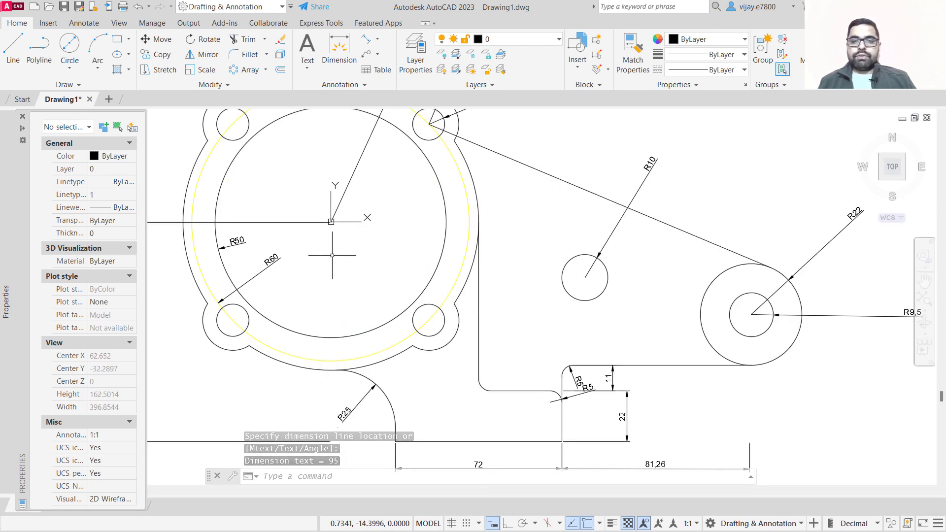
{"action": "left_click", "coordinate": [14, 46]}
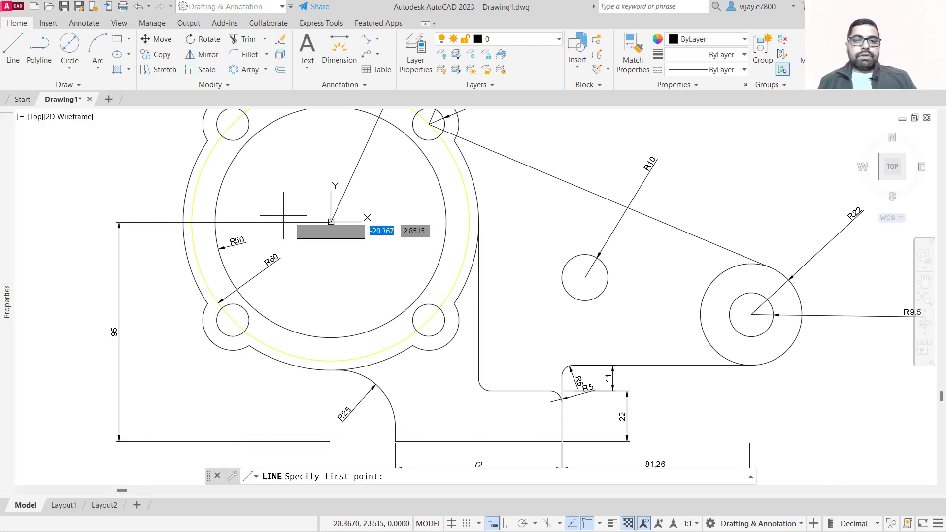
{"action": "left_click", "coordinate": [331, 222]}
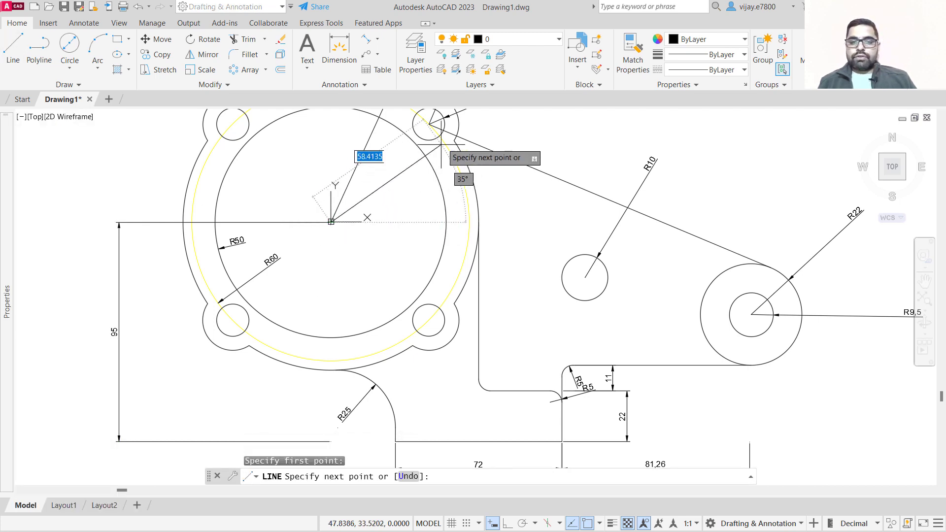
{"action": "left_click", "coordinate": [429, 124]}
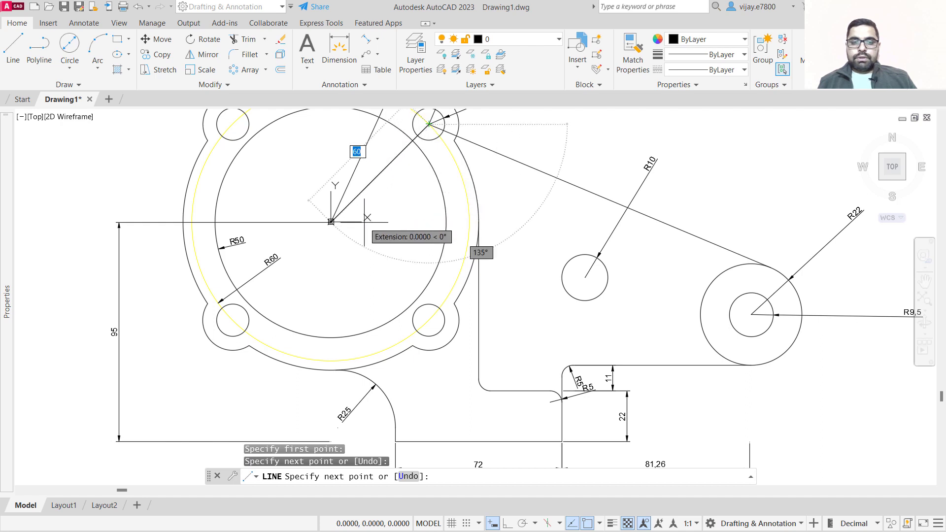
{"action": "key", "text": "Escape"}
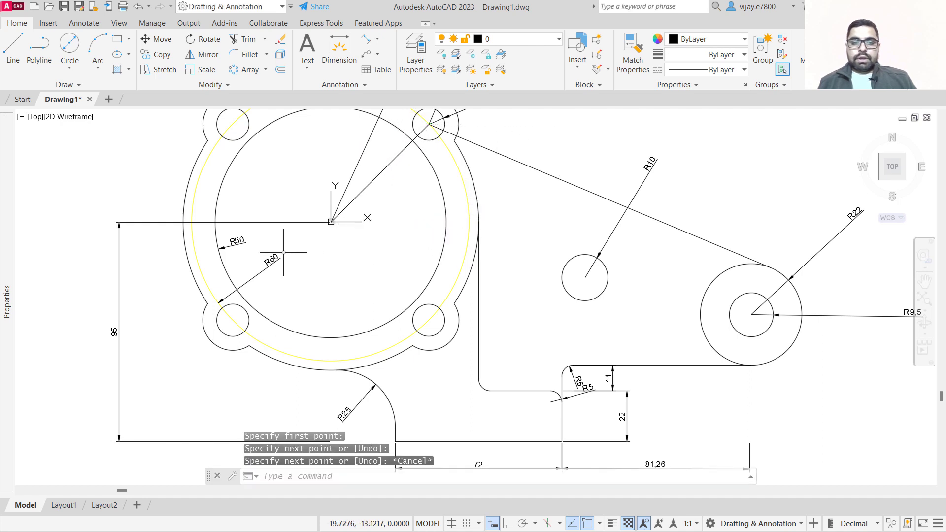
{"action": "left_click", "coordinate": [378, 43]}
{"action": "left_click", "coordinate": [395, 165]}
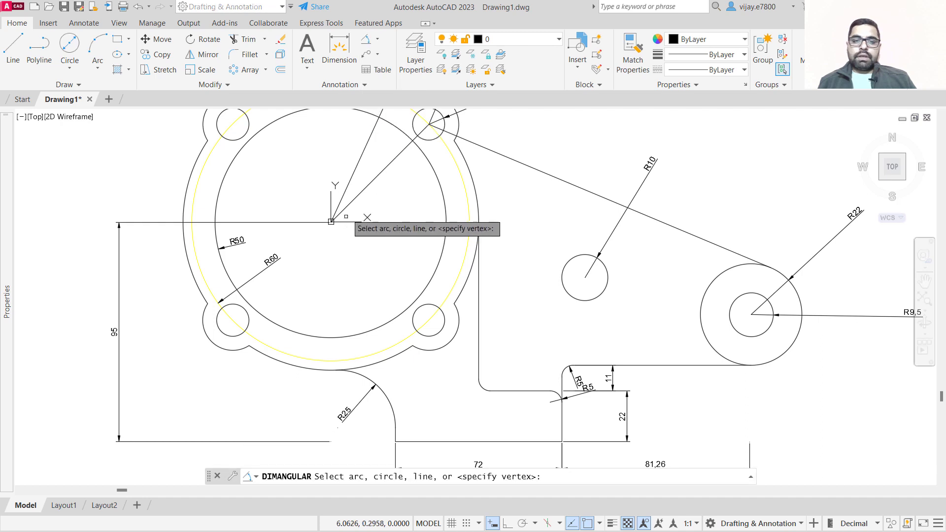
{"action": "left_click", "coordinate": [347, 205]}
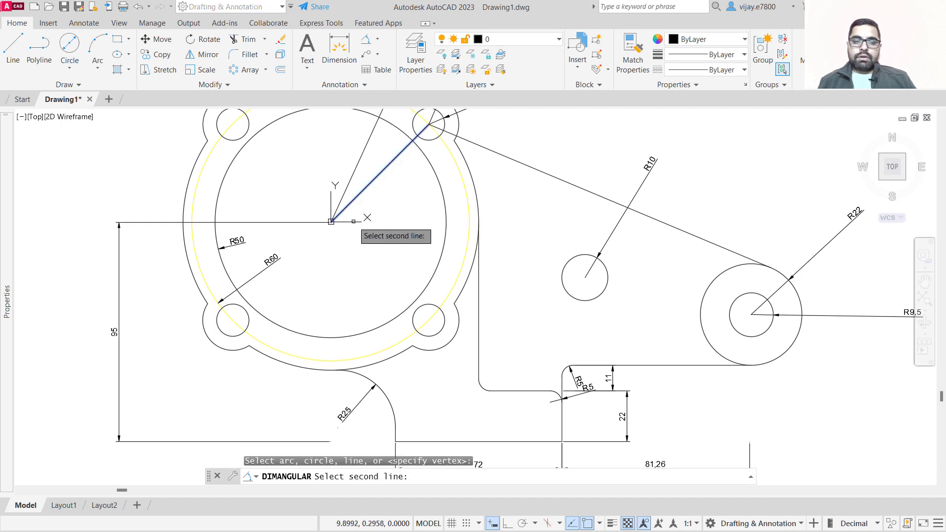
Draw a horizontal line from the flange centre to the right edge of the large central circle.
{"action": "left_click", "coordinate": [4, 67]}
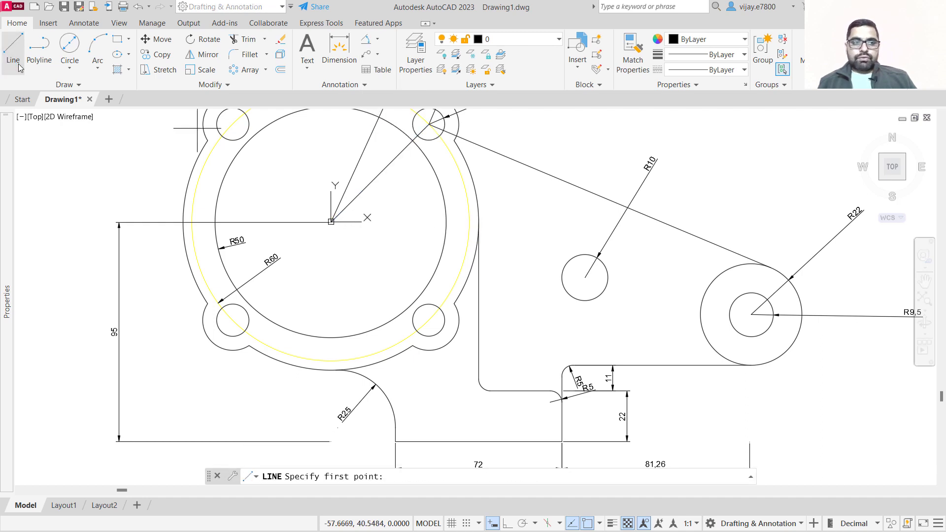
{"action": "left_click", "coordinate": [330, 222]}
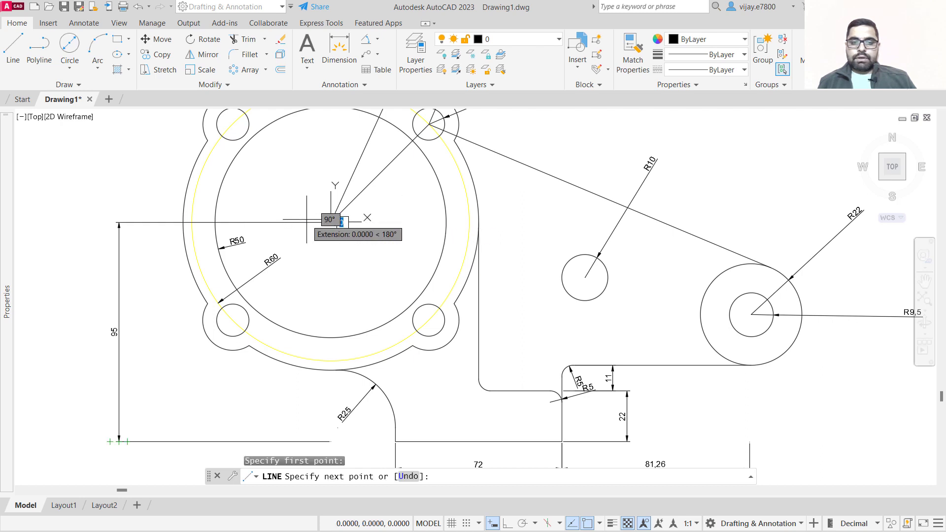
{"action": "key", "text": "Escape"}
{"action": "right_click", "coordinate": [291, 201]}
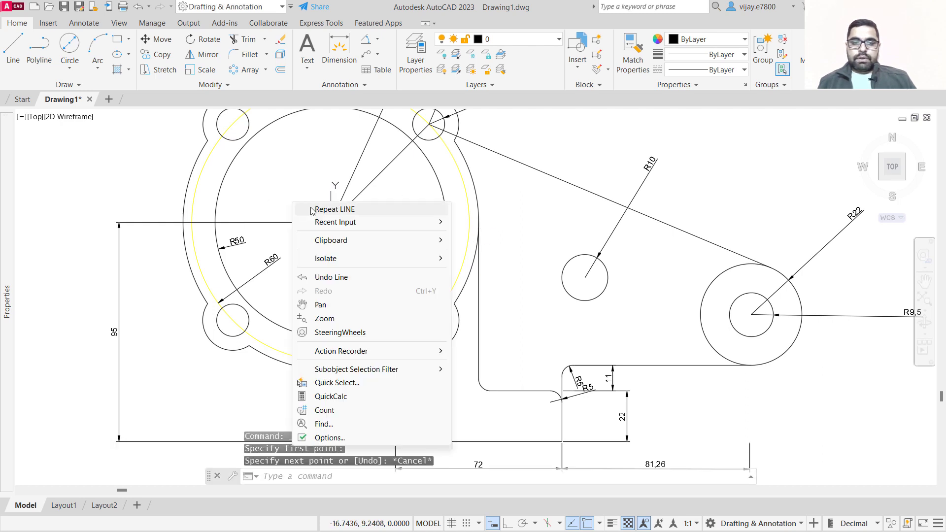
{"action": "left_click", "coordinate": [325, 210]}
{"action": "left_click", "coordinate": [331, 222]}
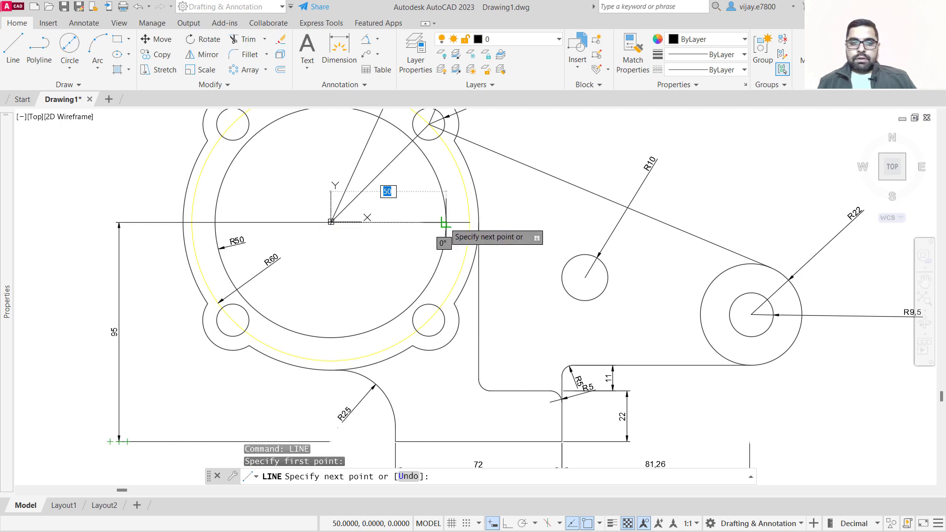
{"action": "left_click", "coordinate": [446, 222]}
{"action": "right_click", "coordinate": [243, 190]}
{"action": "left_click", "coordinate": [277, 198]}
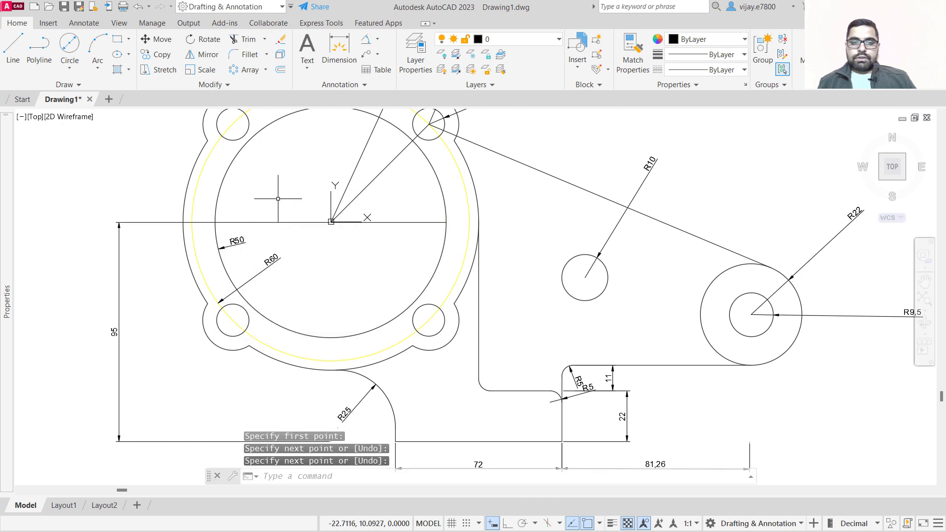
Add an angular dimension between the diagonal line and the horizontal line at the flange centre.
{"action": "left_click", "coordinate": [366, 43]}
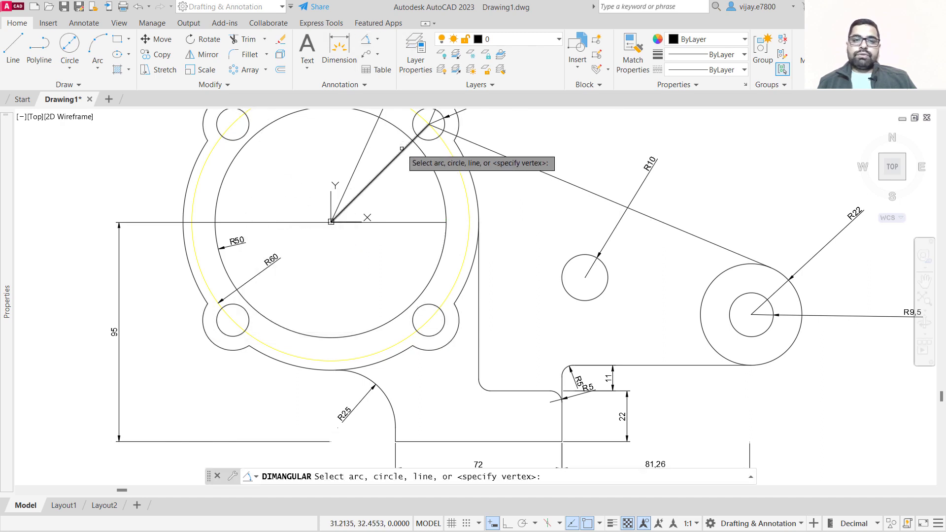
{"action": "left_click", "coordinate": [390, 162]}
{"action": "left_click", "coordinate": [396, 224]}
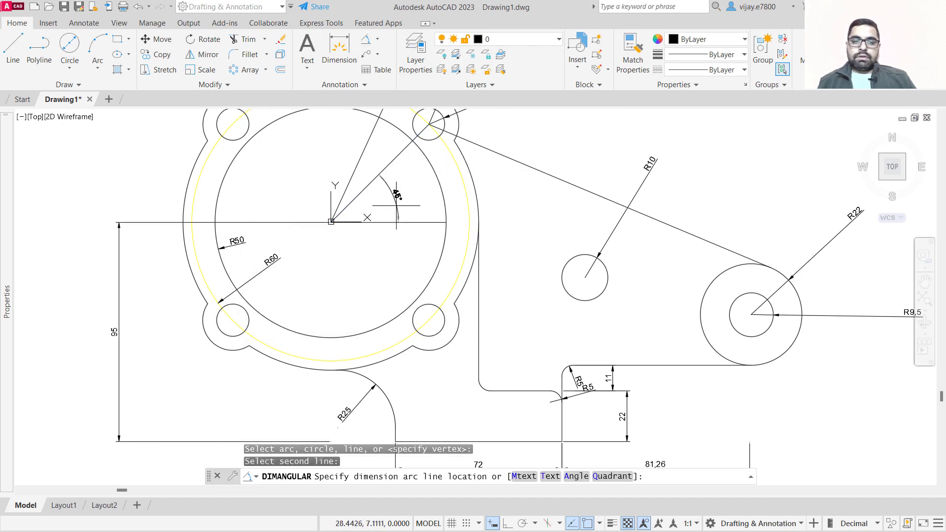
{"action": "left_click", "coordinate": [387, 221]}
{"action": "scroll", "coordinate": [387, 221], "scroll_direction": "down", "scroll_amount": 2}
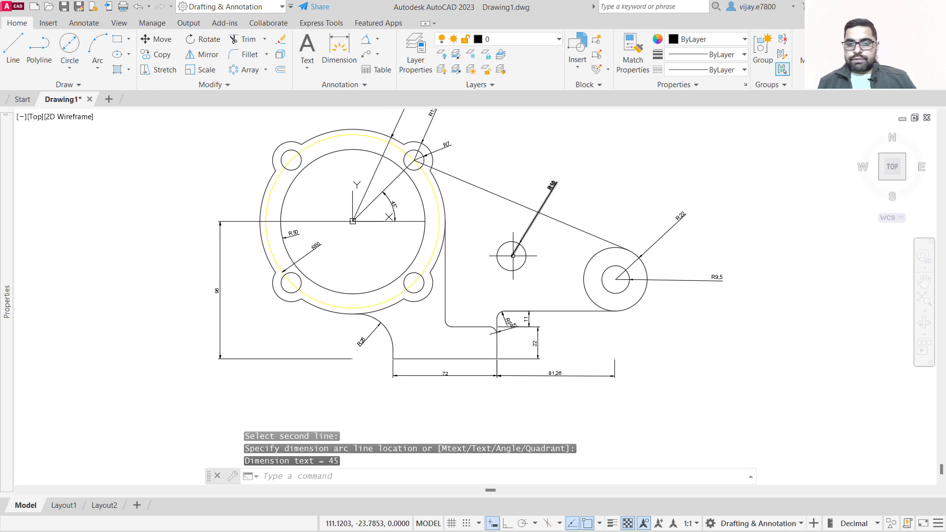
{"action": "scroll", "coordinate": [576, 271], "scroll_direction": "up", "scroll_amount": 2}
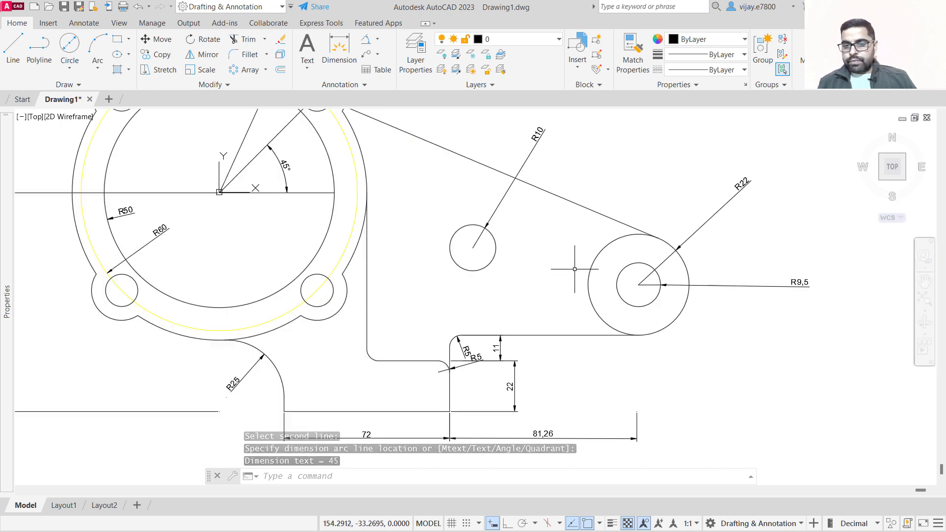
Add an aligned dimension between the centres of the R10 hole and the R9,5 hole, placed above them.
{"action": "left_click", "coordinate": [13, 47]}
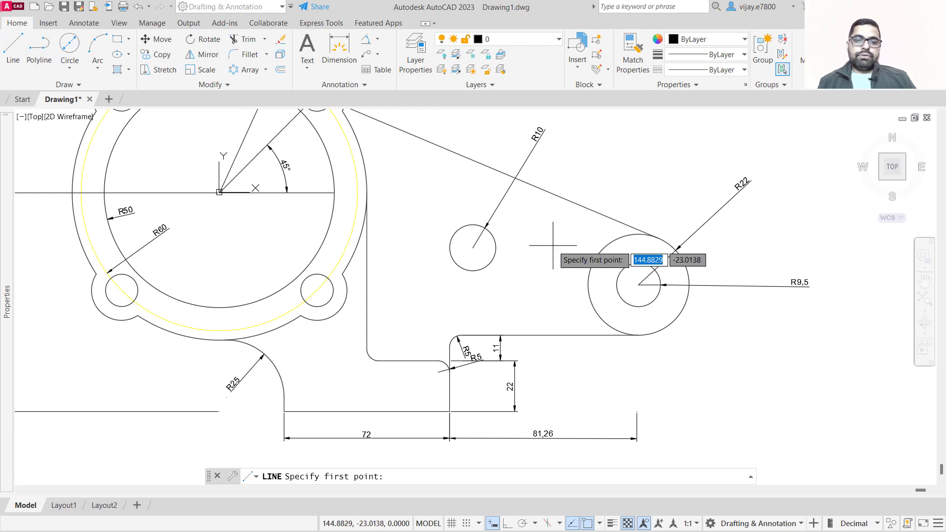
{"action": "left_click", "coordinate": [377, 41]}
{"action": "left_click", "coordinate": [392, 73]}
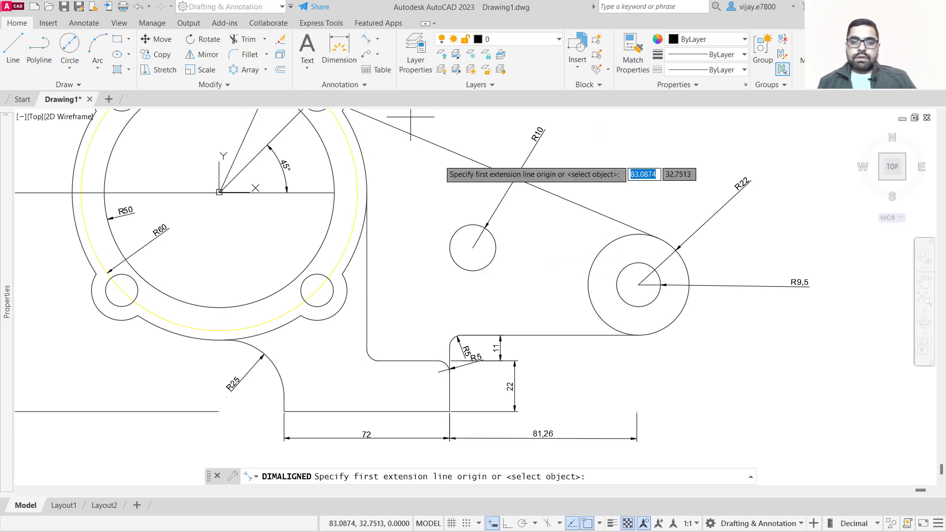
{"action": "left_click", "coordinate": [472, 248]}
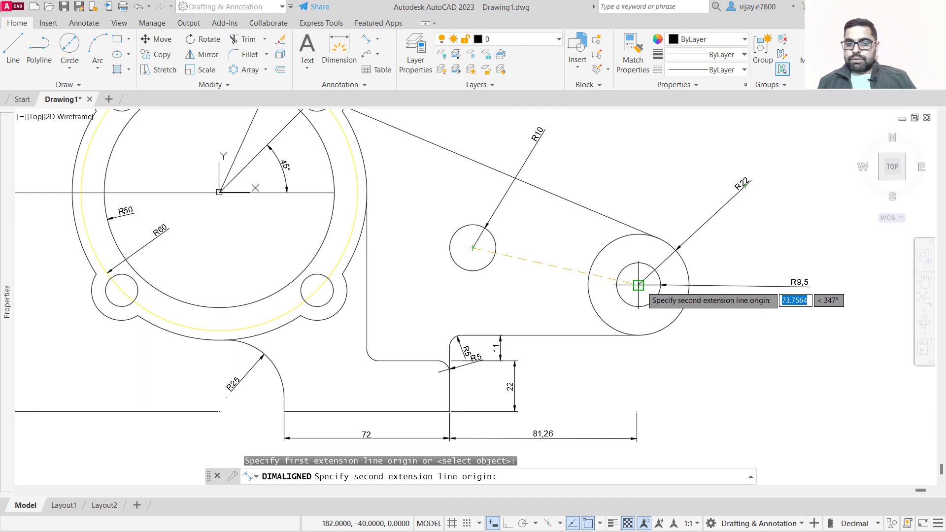
{"action": "left_click", "coordinate": [638, 285]}
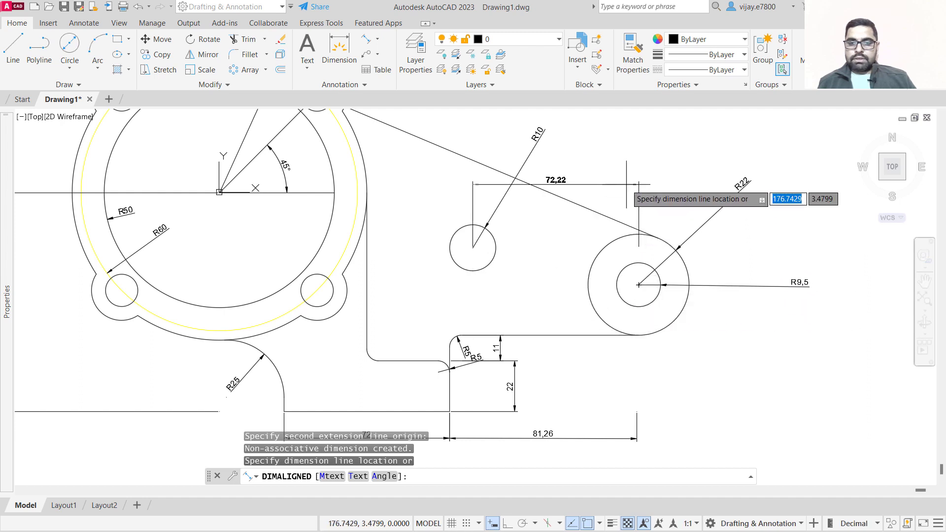
{"action": "scroll", "coordinate": [626, 193], "scroll_direction": "down", "scroll_amount": 3}
{"action": "middle_click_drag", "start_coordinate": [623, 188], "coordinate": [639, 278]}
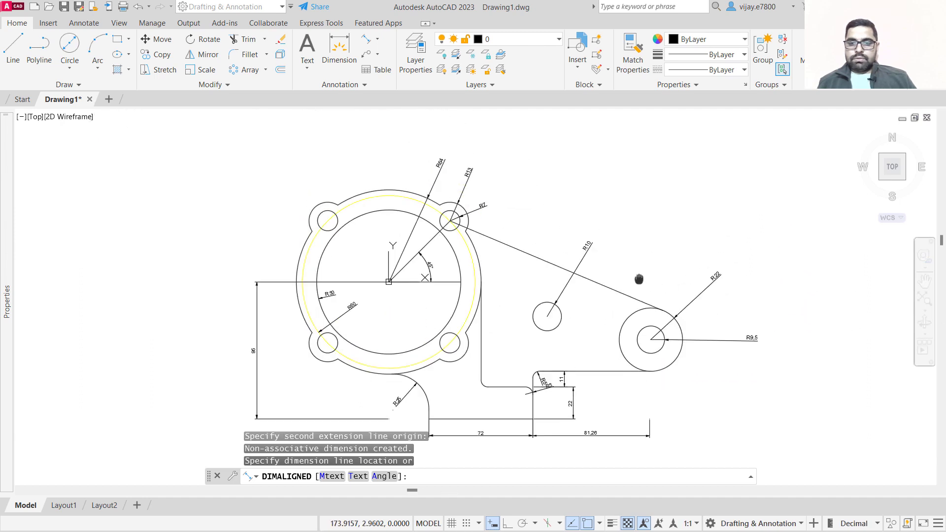
{"action": "left_click", "coordinate": [634, 225]}
Move the lower R5 fillet's radius dimension text to the left of the fillet.
{"action": "scroll", "coordinate": [628, 330], "scroll_direction": "up", "scroll_amount": 4}
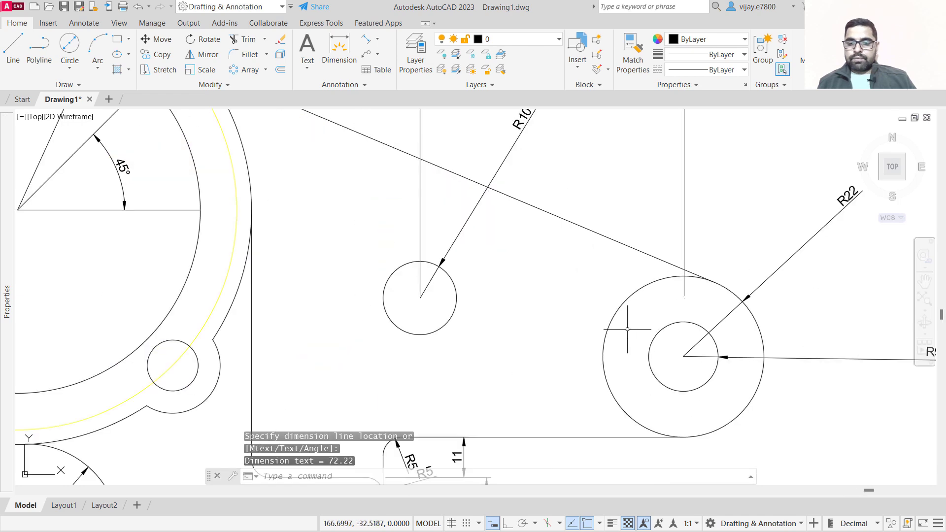
{"action": "scroll", "coordinate": [463, 330], "scroll_direction": "down", "scroll_amount": 4}
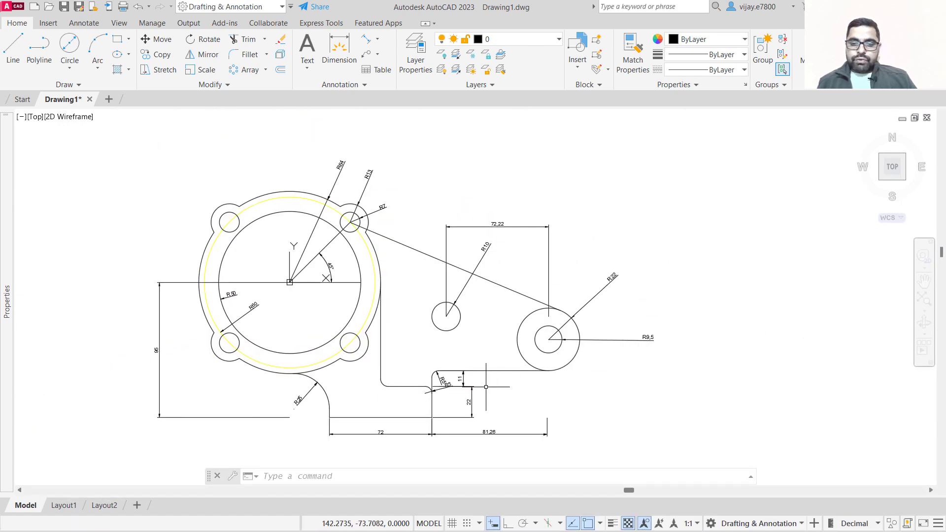
{"action": "scroll", "coordinate": [486, 387], "scroll_direction": "up", "scroll_amount": 5}
{"action": "left_click", "coordinate": [384, 405]}
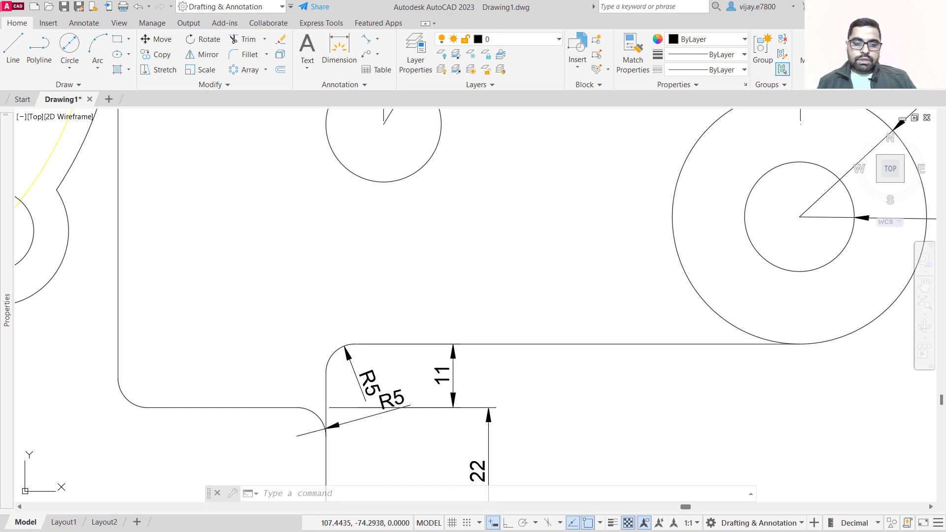
{"action": "left_click", "coordinate": [395, 409]}
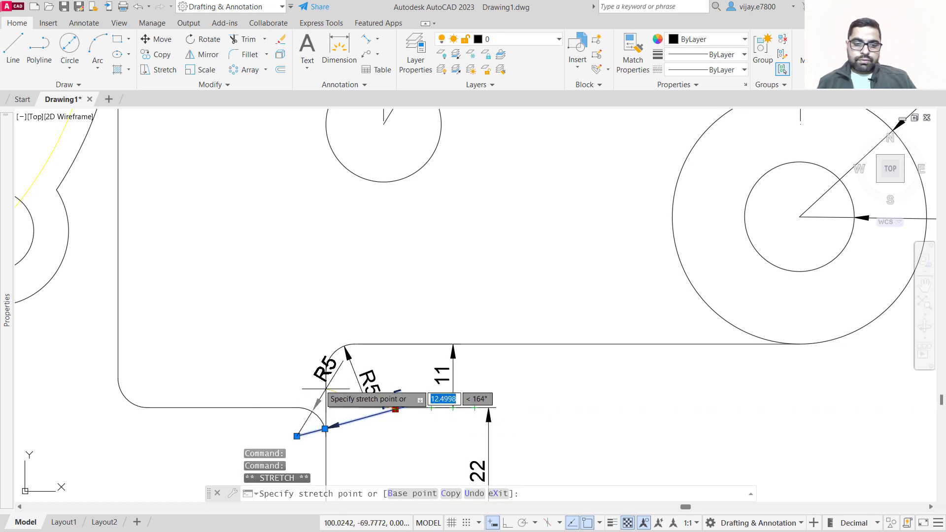
{"action": "left_click", "coordinate": [318, 415]}
{"action": "scroll", "coordinate": [286, 362], "scroll_direction": "down", "scroll_amount": 2}
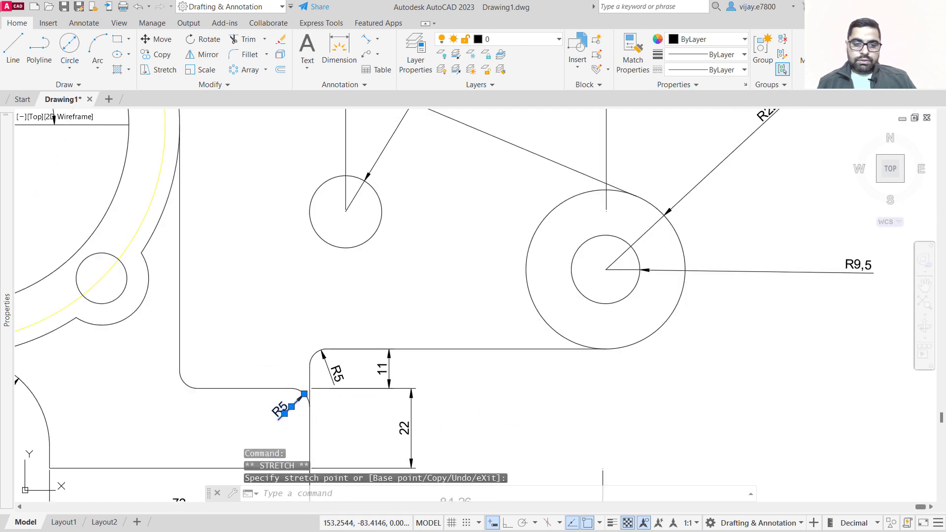
{"action": "middle_click_drag", "start_coordinate": [509, 429], "coordinate": [565, 342]}
{"action": "key", "text": "Escape"}
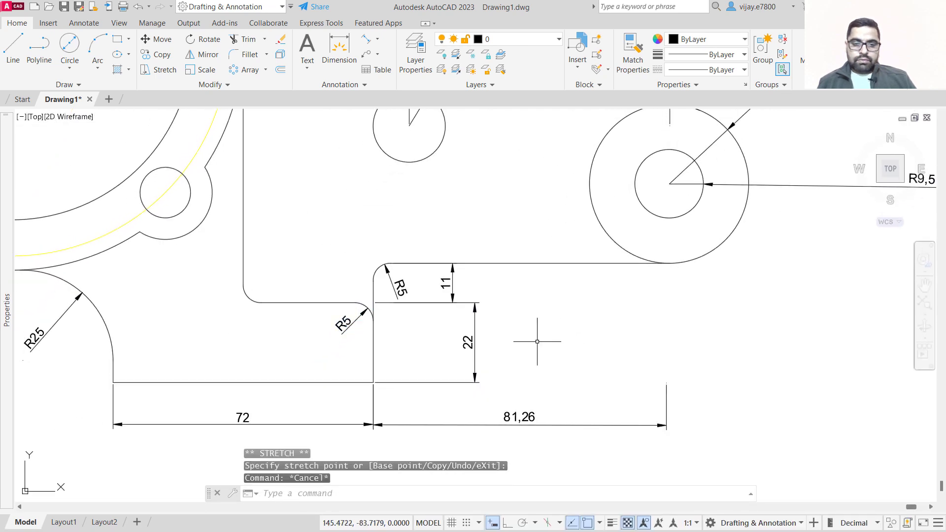
Open the Dimension Style Manager and examine the Standard dimension style.
{"action": "scroll", "coordinate": [537, 342], "scroll_direction": "down", "scroll_amount": 2}
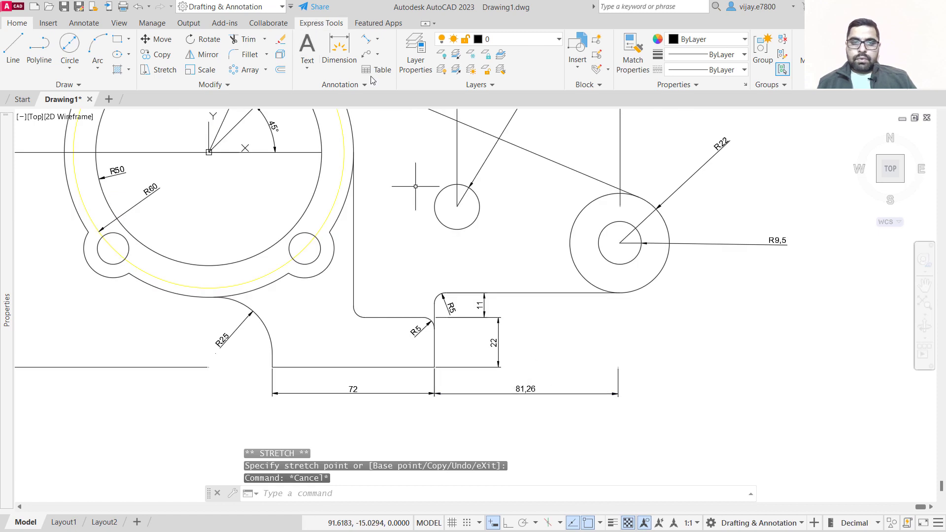
{"action": "left_click", "coordinate": [324, 90]}
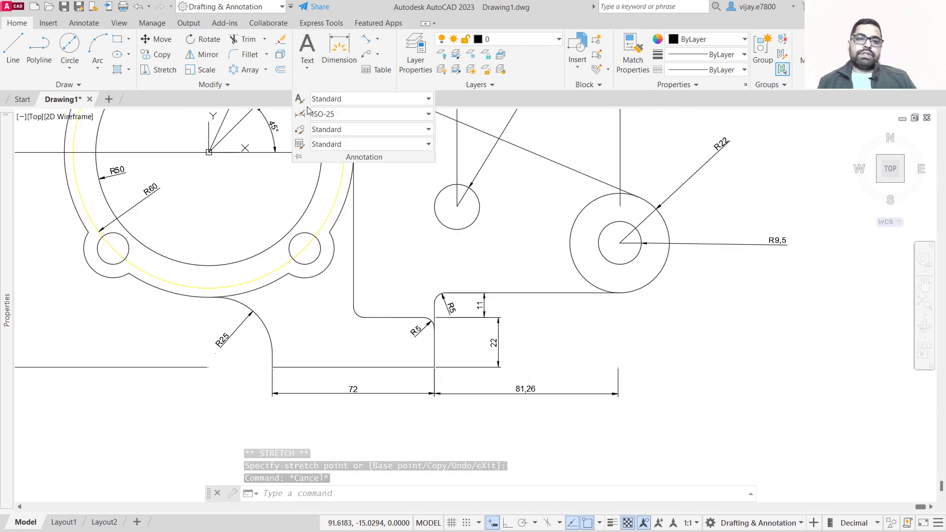
{"action": "left_click", "coordinate": [306, 116]}
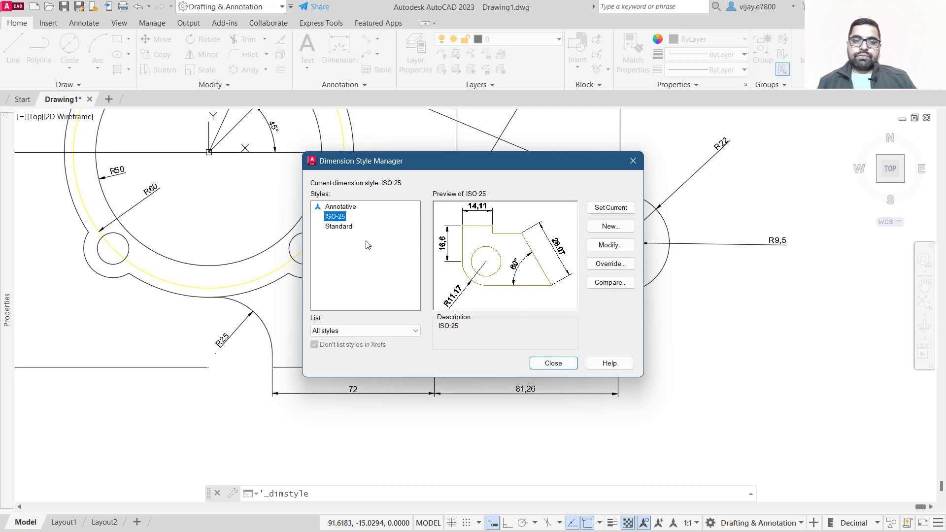
{"action": "left_click", "coordinate": [351, 229]}
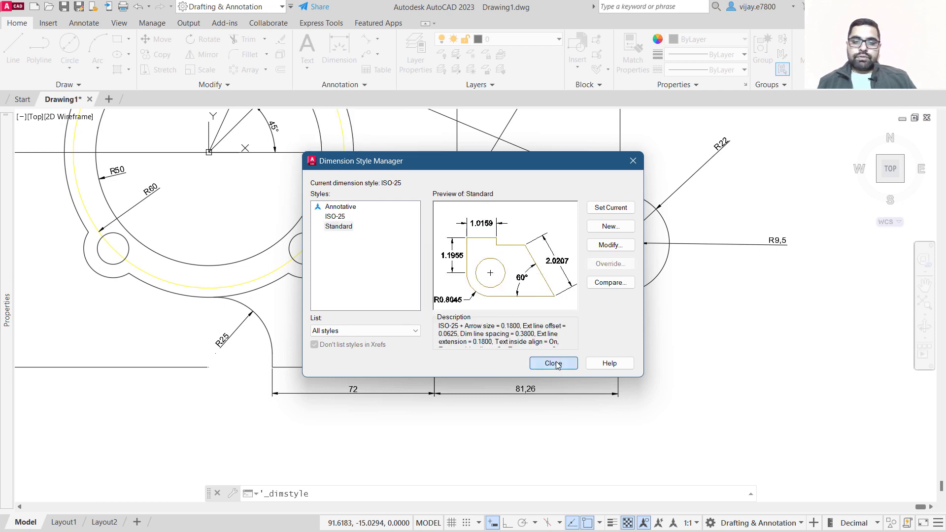
{"action": "left_click", "coordinate": [554, 364]}
Make Standard the current dimension style.
{"action": "scroll", "coordinate": [504, 348], "scroll_direction": "down", "scroll_amount": 2}
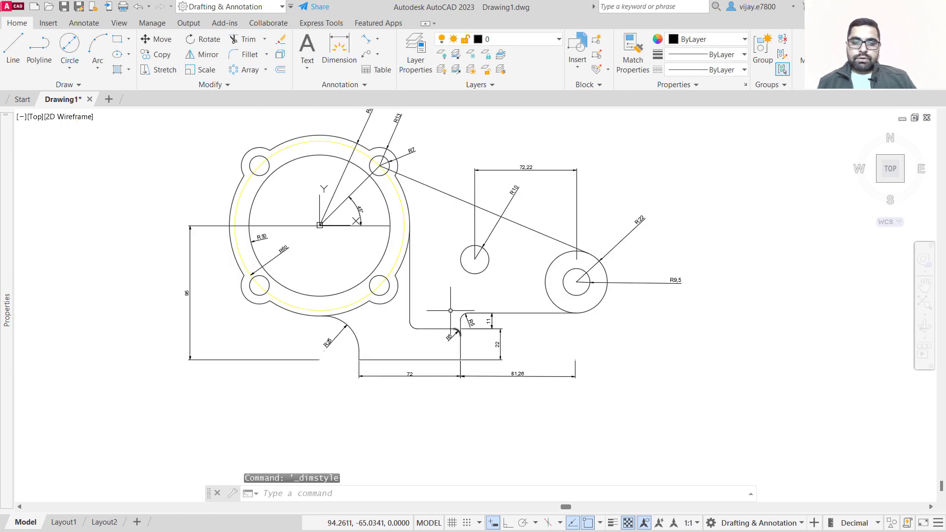
{"action": "left_click", "coordinate": [329, 83]}
{"action": "left_click", "coordinate": [328, 118]}
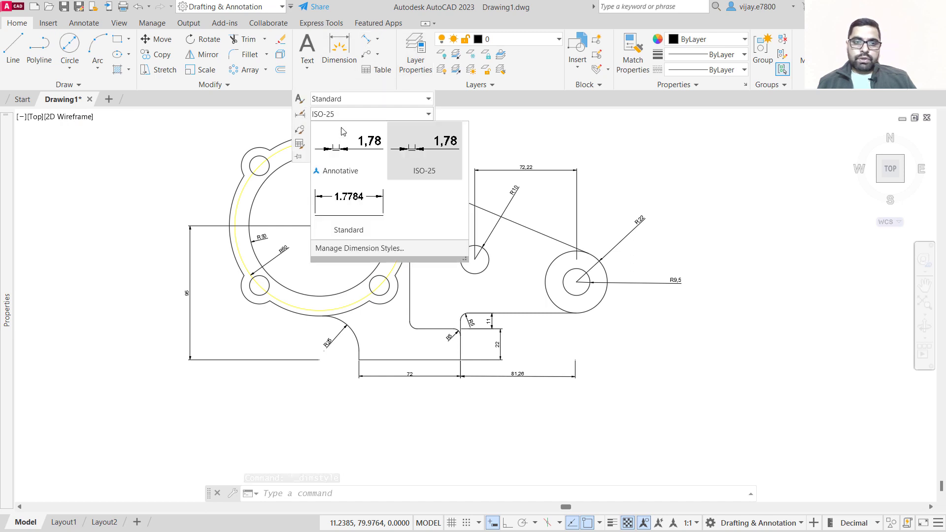
{"action": "left_click", "coordinate": [355, 200]}
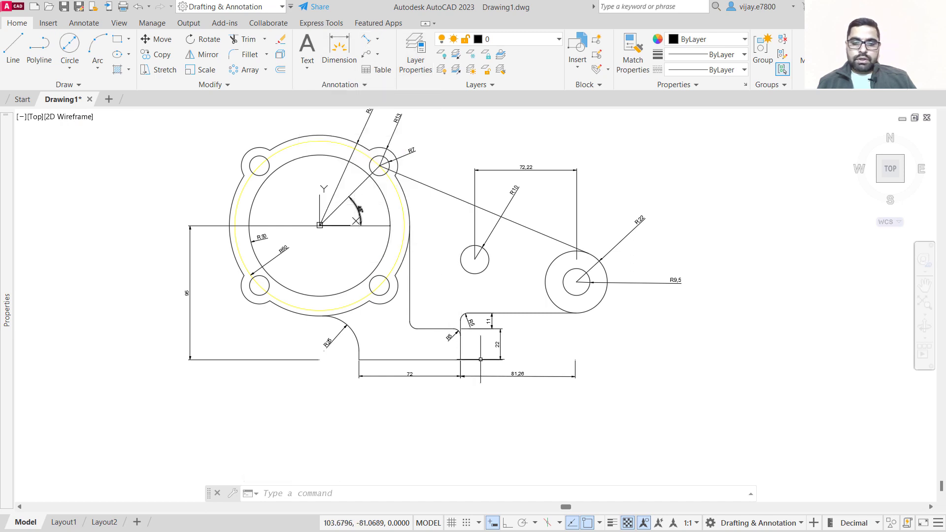
Select all dimensions in the drawing and apply the Standard dimension style to them.
{"action": "scroll", "coordinate": [487, 368], "scroll_direction": "up", "scroll_amount": 6}
{"action": "scroll", "coordinate": [548, 296], "scroll_direction": "down", "scroll_amount": 4}
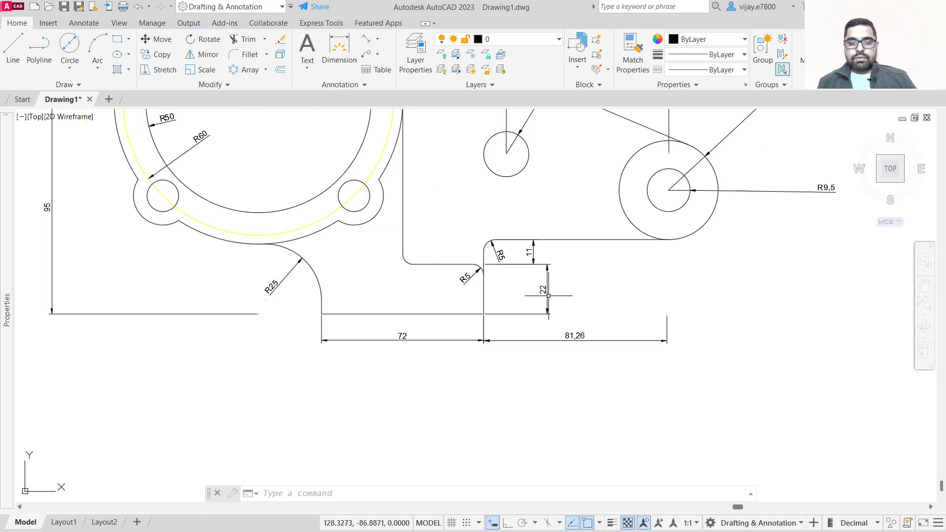
{"action": "left_click", "coordinate": [677, 402]}
{"action": "left_click", "coordinate": [561, 301]}
{"action": "left_click", "coordinate": [559, 344]}
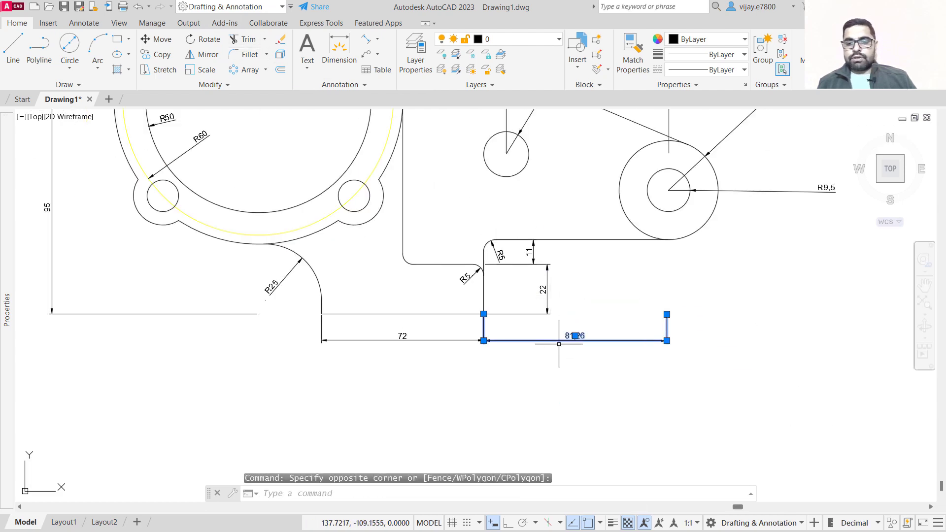
{"action": "left_click", "coordinate": [583, 305]}
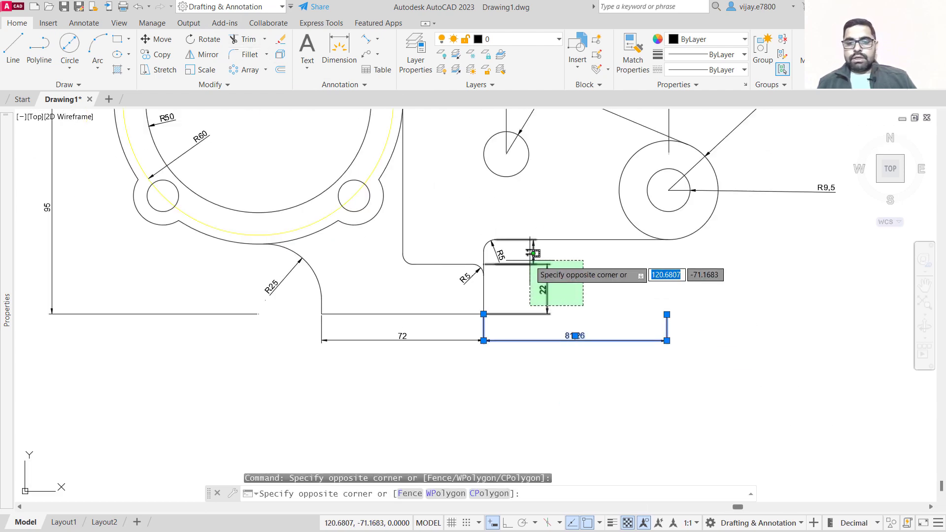
{"action": "left_click", "coordinate": [493, 259]}
{"action": "right_click", "coordinate": [493, 258]}
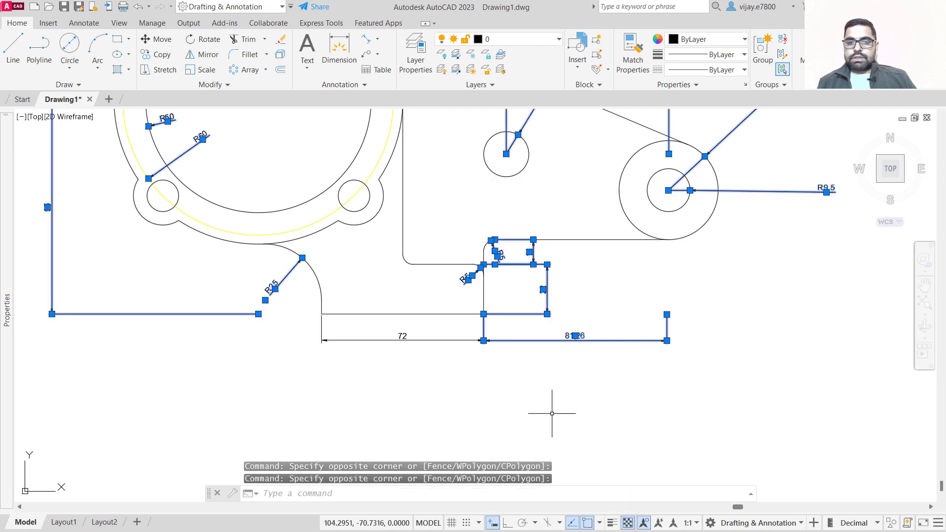
{"action": "left_click", "coordinate": [554, 408]}
{"action": "left_click", "coordinate": [344, 85]}
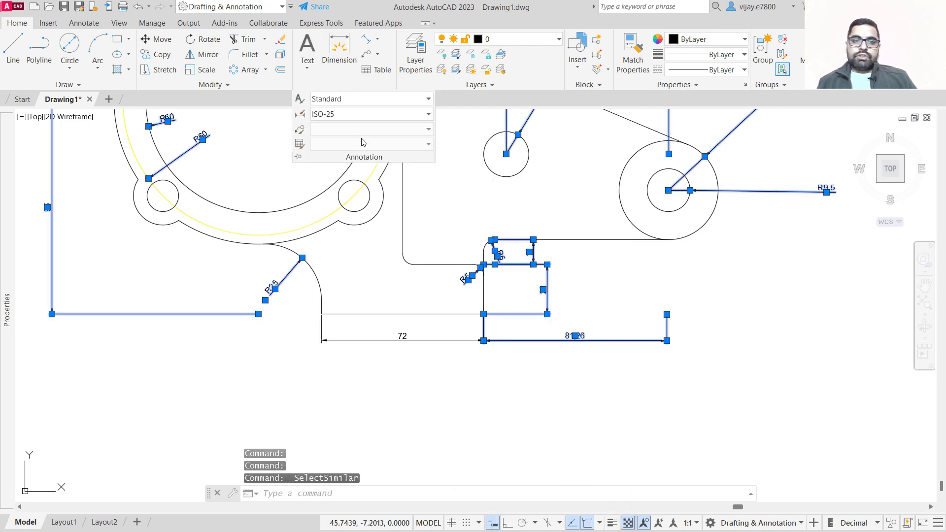
{"action": "left_click", "coordinate": [337, 116]}
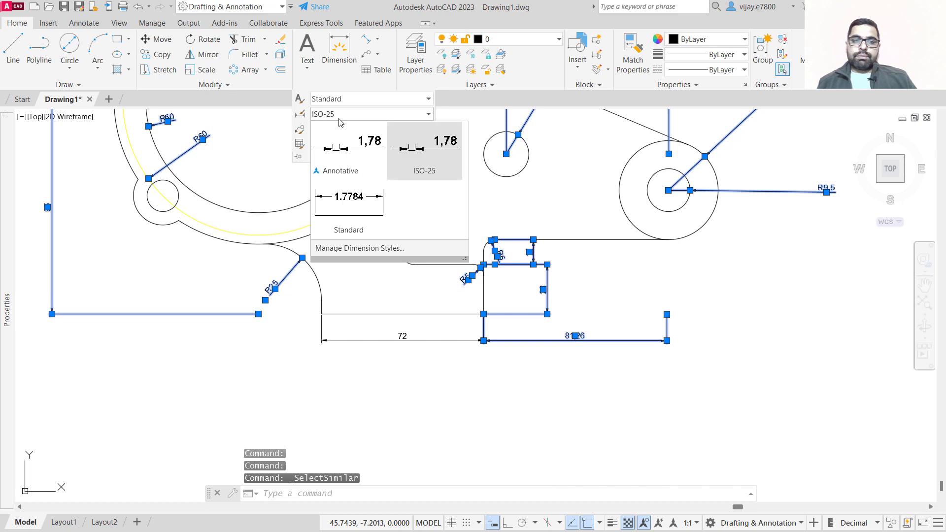
{"action": "left_click", "coordinate": [347, 205]}
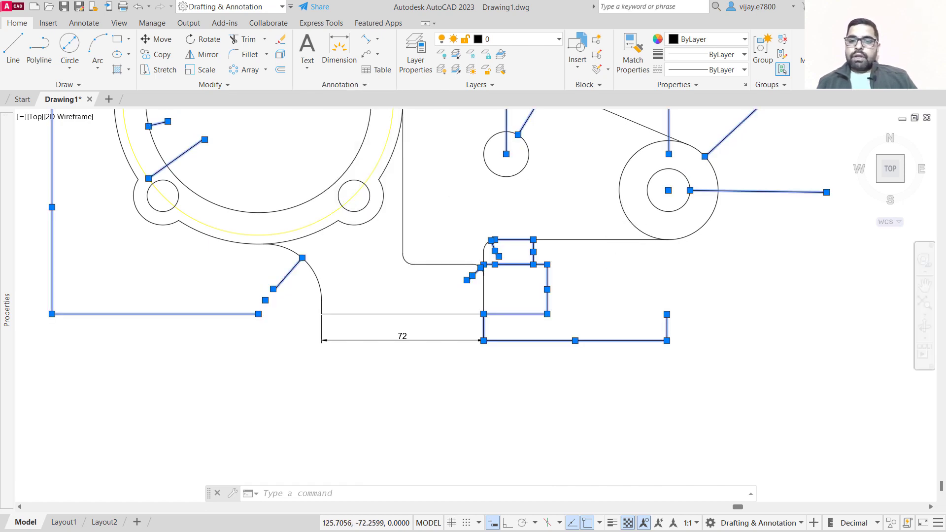
Modify the Standard dimension style's text height and close the Dimension Style Manager.
{"action": "scroll", "coordinate": [529, 257], "scroll_direction": "up", "scroll_amount": 2}
{"action": "left_click", "coordinate": [346, 85]}
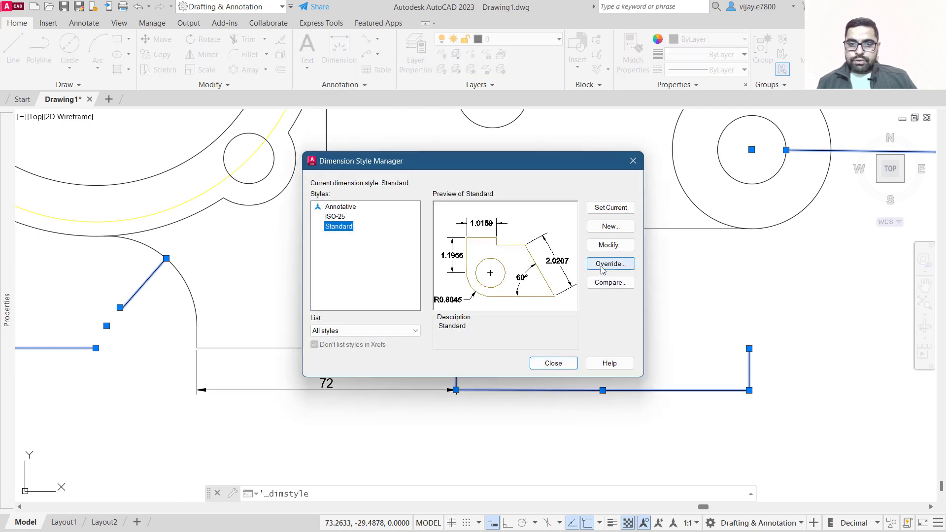
{"action": "left_click", "coordinate": [596, 250]}
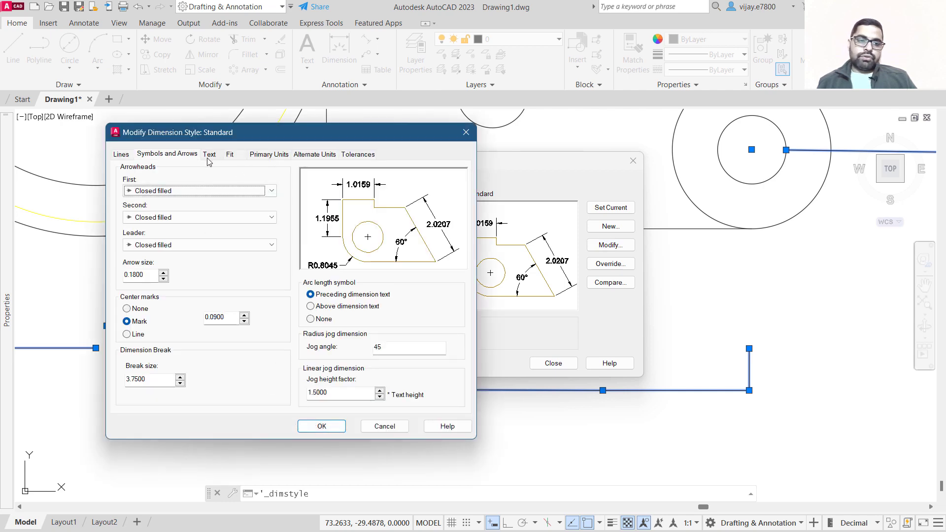
{"action": "left_click", "coordinate": [209, 154]}
{"action": "left_click_drag", "start_coordinate": [247, 241], "coordinate": [240, 240]}
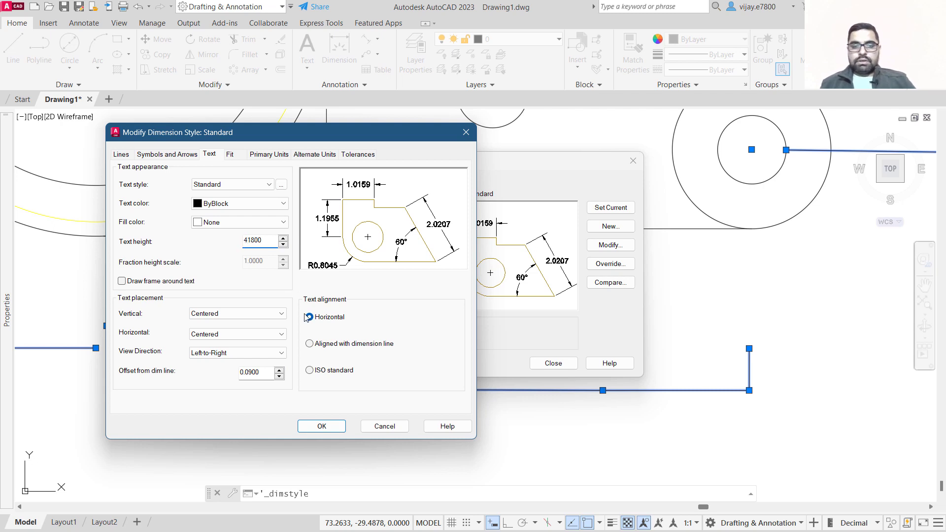
{"action": "left_click", "coordinate": [329, 431]}
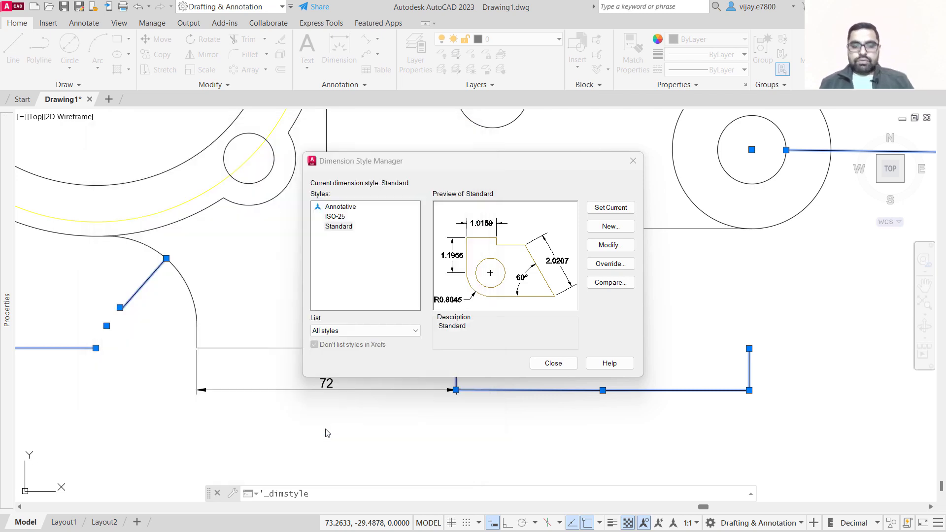
{"action": "left_click", "coordinate": [555, 364]}
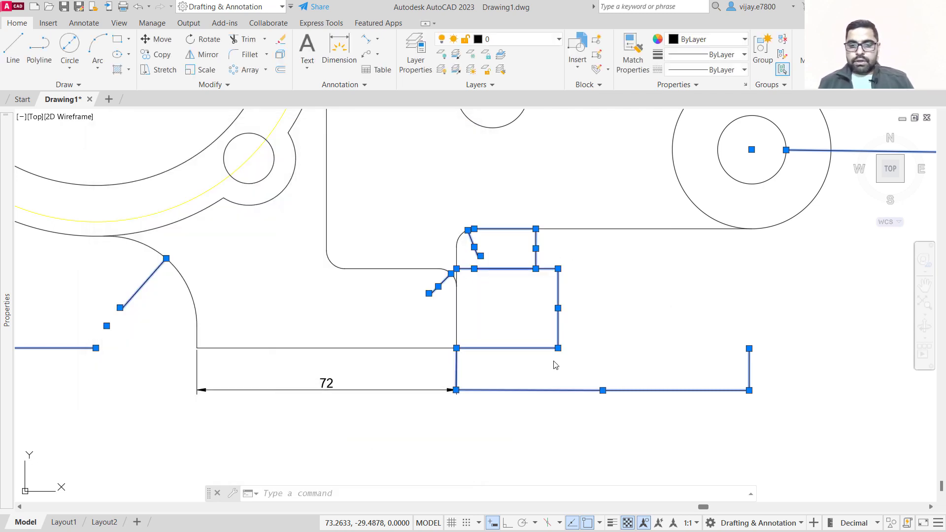
Set the Standard dimension style's primary unit precision to 0 and close the Dimension Style Manager.
{"action": "left_click", "coordinate": [545, 349]}
{"action": "scroll", "coordinate": [545, 349], "scroll_direction": "down", "scroll_amount": 2}
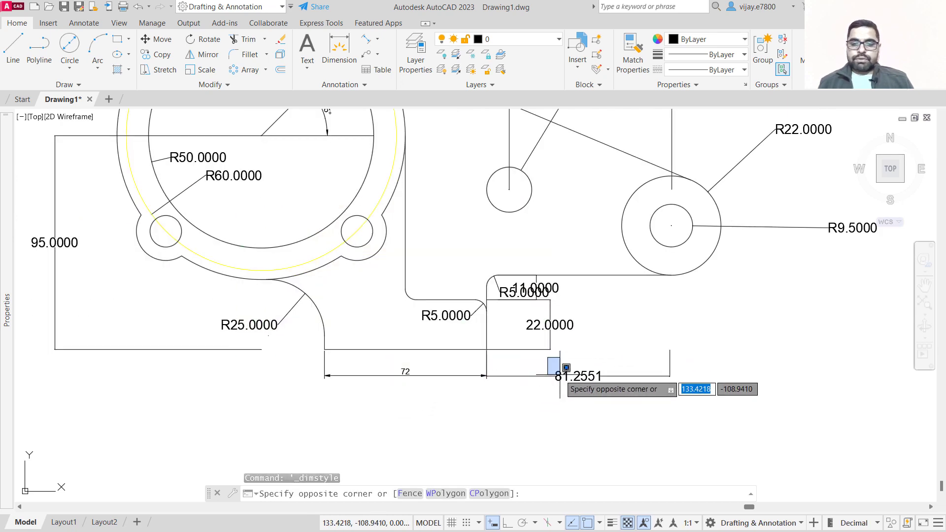
{"action": "left_click", "coordinate": [543, 351]}
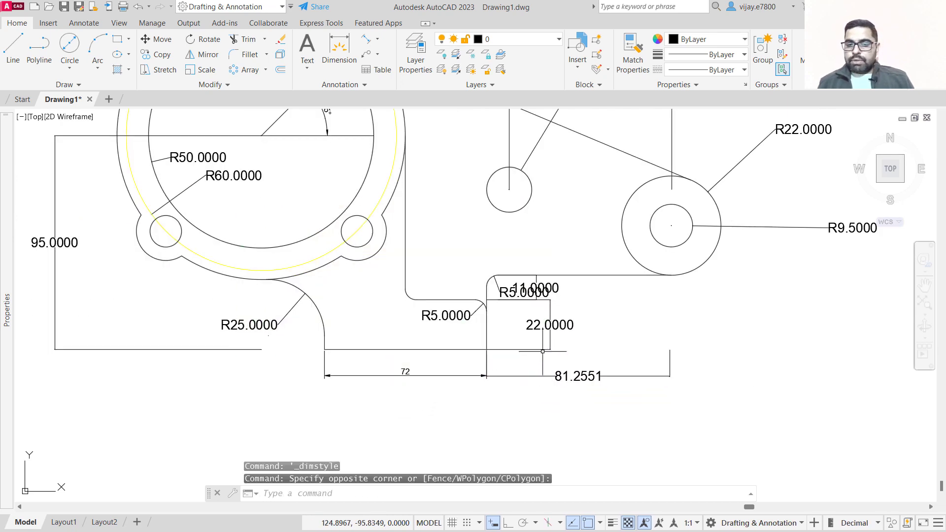
{"action": "left_click", "coordinate": [326, 84]}
{"action": "left_click", "coordinate": [305, 117]}
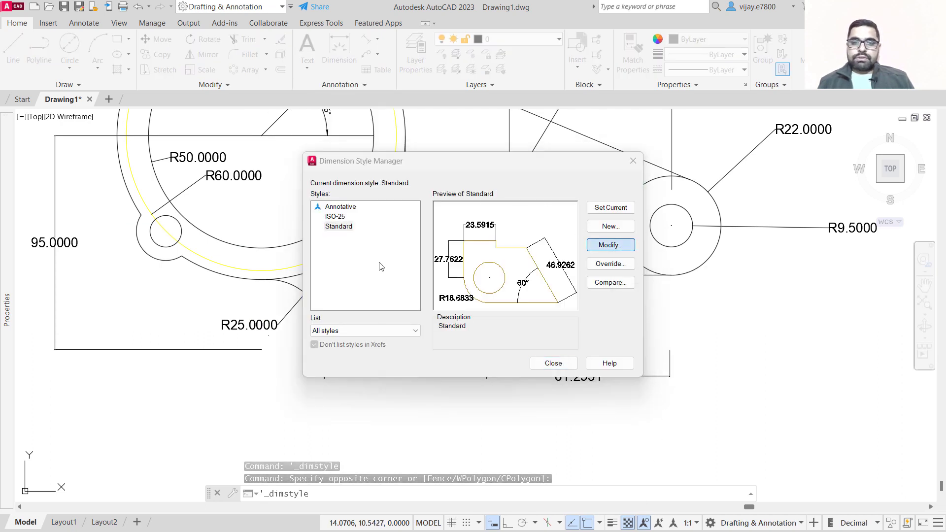
{"action": "key", "text": "Return"}
{"action": "left_click", "coordinate": [268, 155]}
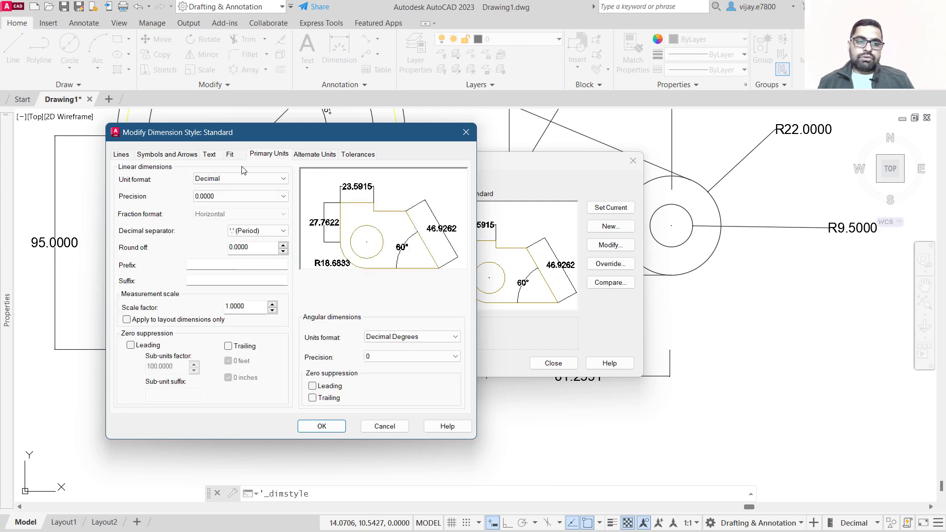
{"action": "left_click", "coordinate": [232, 196]}
{"action": "left_click", "coordinate": [222, 206]}
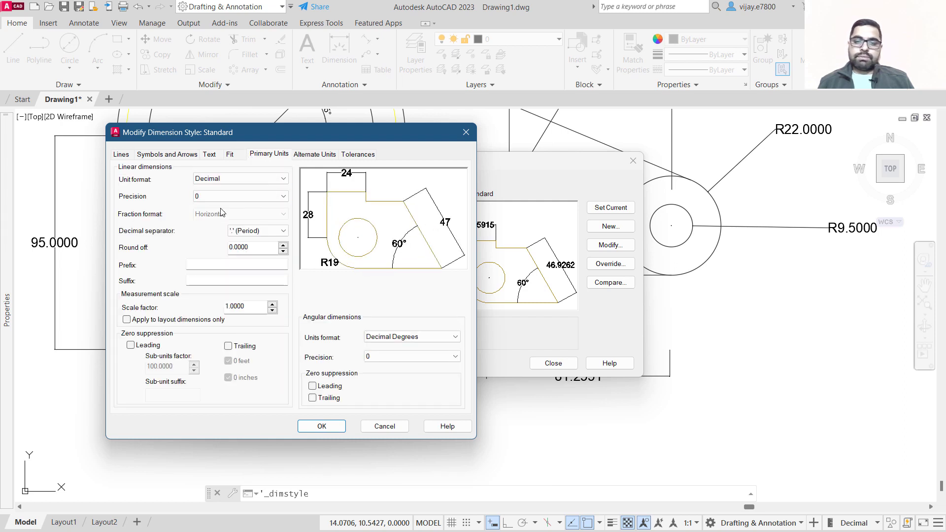
{"action": "left_click", "coordinate": [322, 427]}
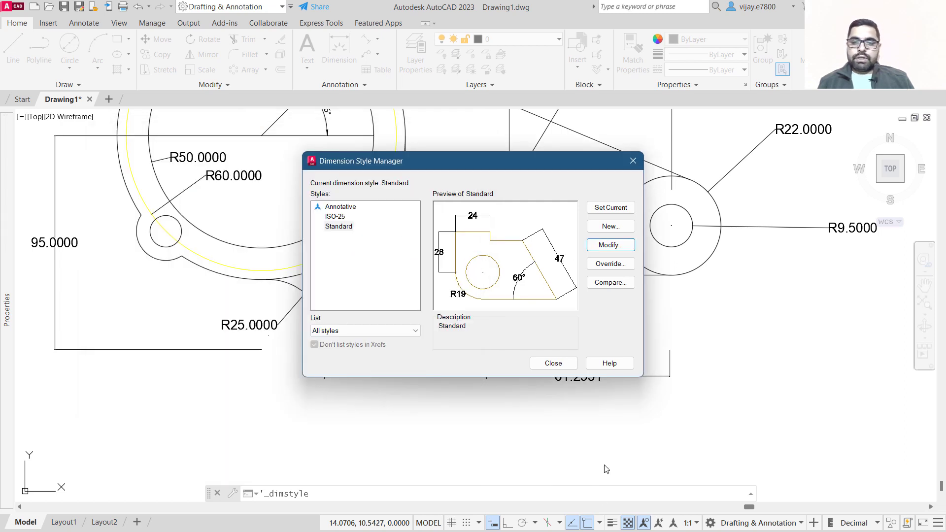
{"action": "left_click", "coordinate": [553, 363]}
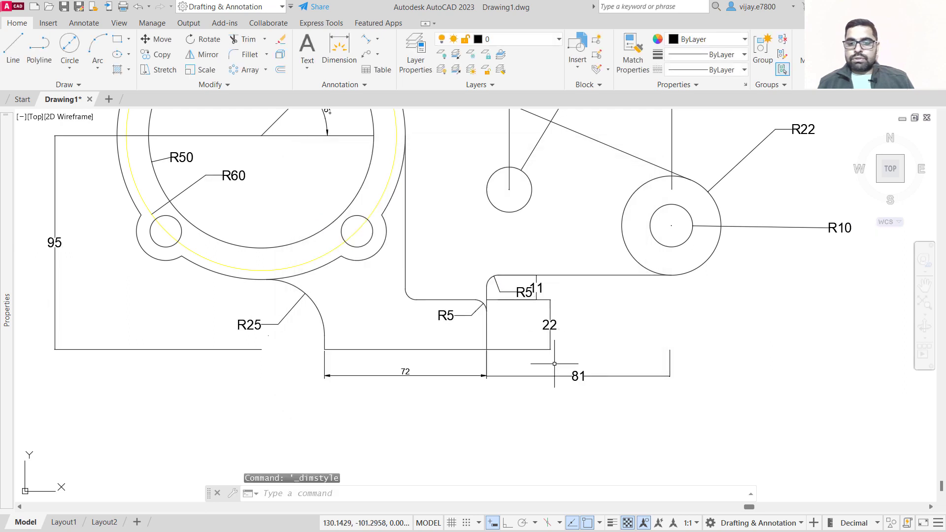
Open the Standard dimension style for modification and examine its Symbols and Arrows settings.
{"action": "scroll", "coordinate": [639, 329], "scroll_direction": "down", "scroll_amount": 2}
{"action": "middle_click_drag", "start_coordinate": [639, 329], "coordinate": [637, 385]}
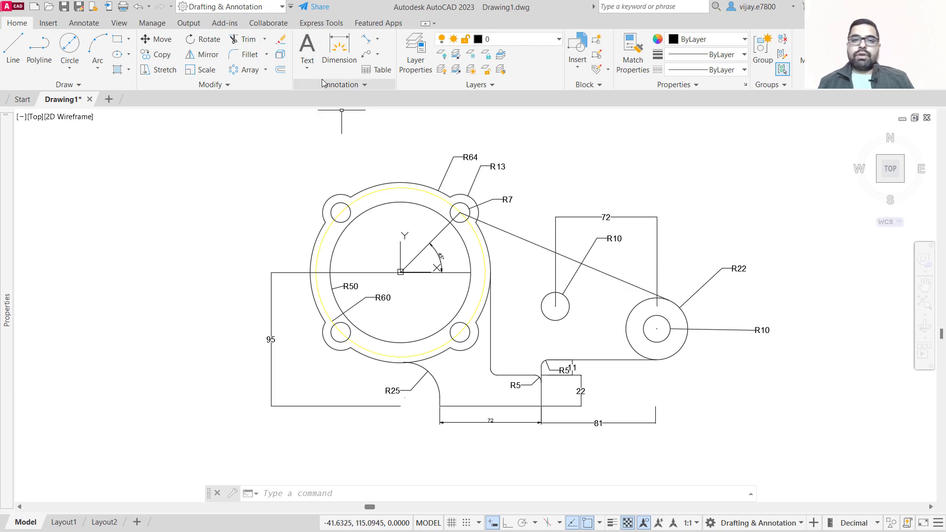
{"action": "left_click", "coordinate": [341, 84]}
{"action": "left_click", "coordinate": [300, 114]}
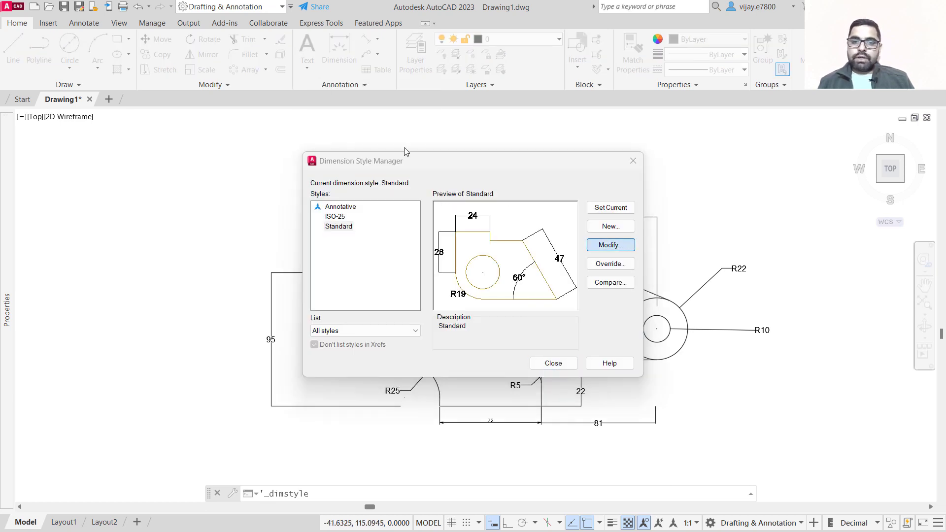
{"action": "left_click", "coordinate": [611, 245]}
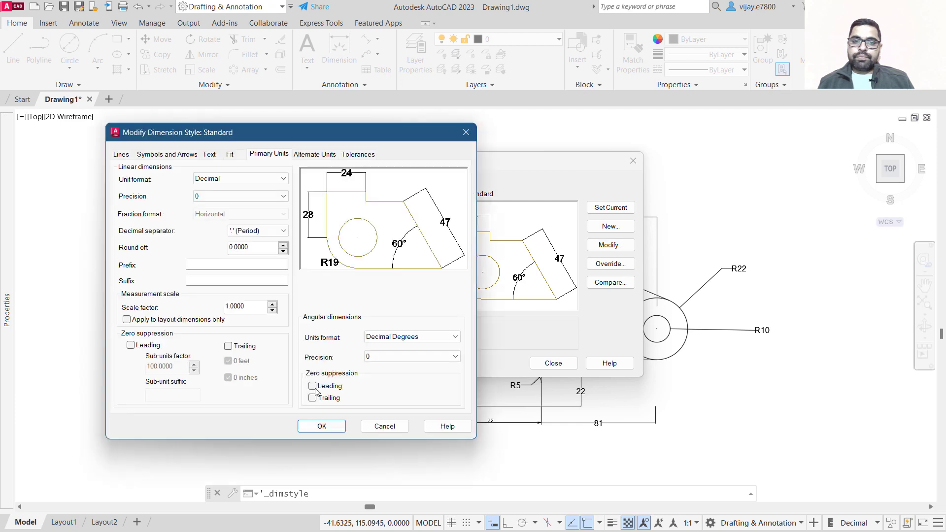
{"action": "left_click", "coordinate": [187, 155]}
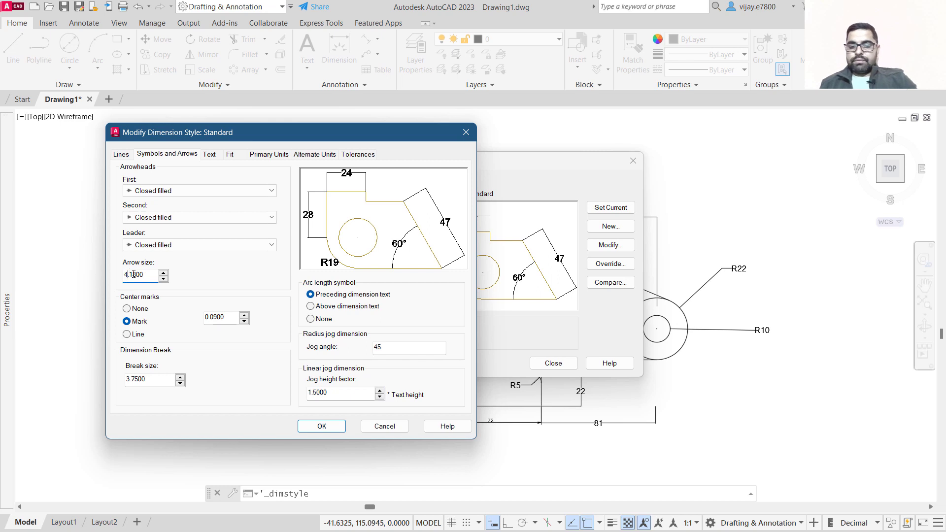
{"action": "left_click", "coordinate": [320, 427]}
{"action": "left_click", "coordinate": [553, 363]}
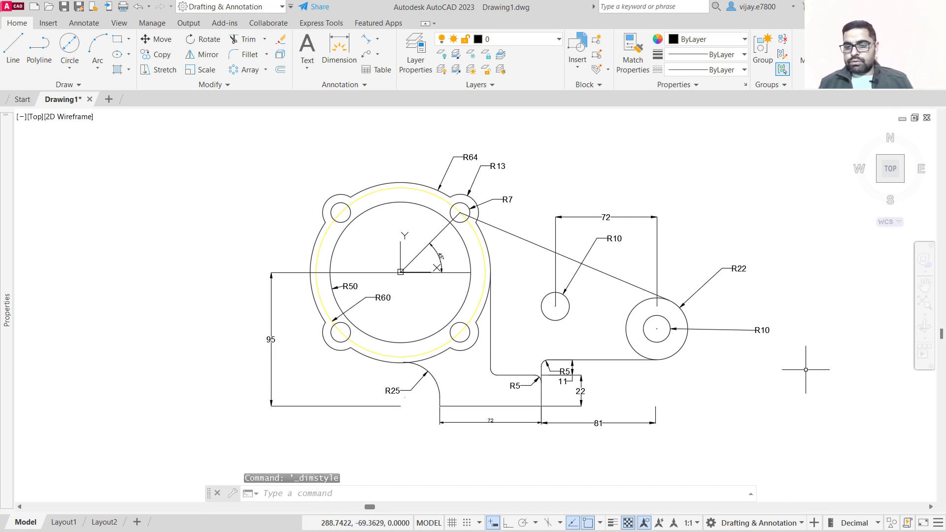
Reopen the Standard dimension style for modification and set its arrow size to 5.18.
{"action": "scroll", "coordinate": [782, 355], "scroll_direction": "up", "scroll_amount": 2}
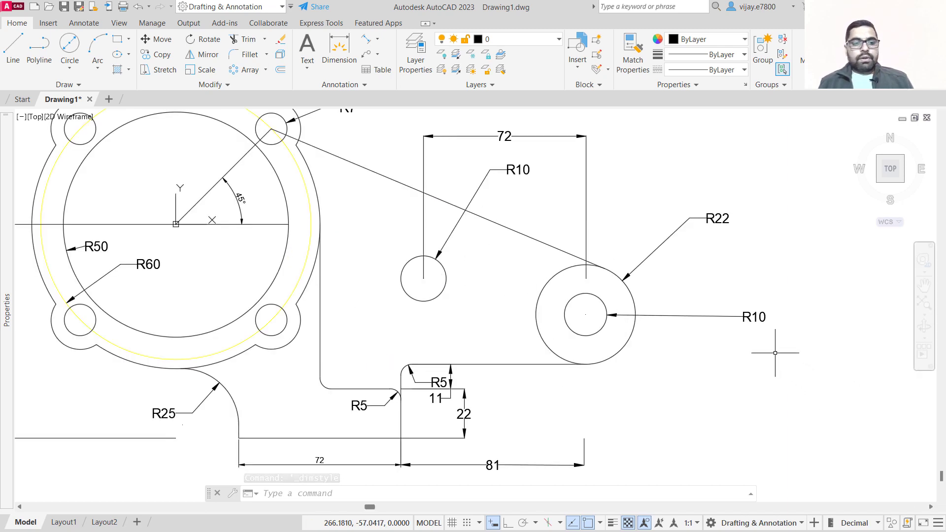
{"action": "scroll", "coordinate": [775, 353], "scroll_direction": "down", "scroll_amount": 2}
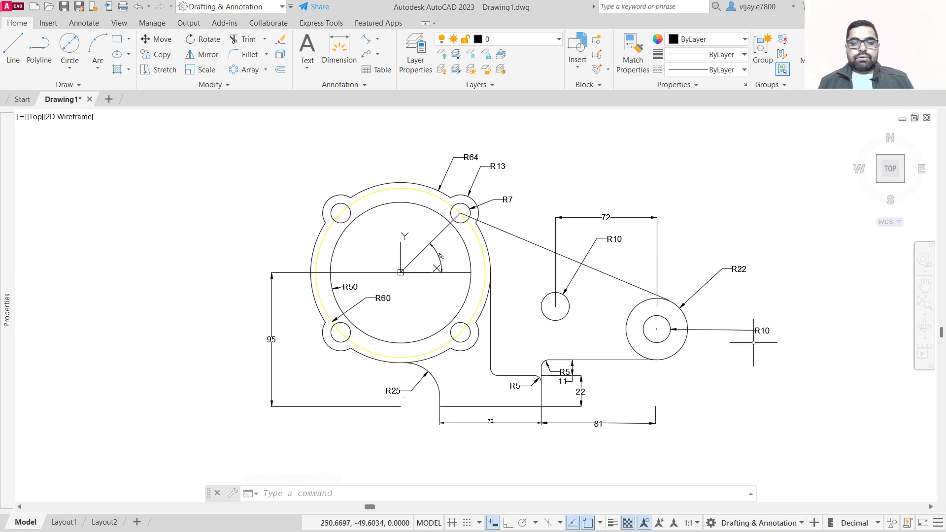
{"action": "left_click", "coordinate": [356, 84]}
{"action": "left_click", "coordinate": [301, 115]}
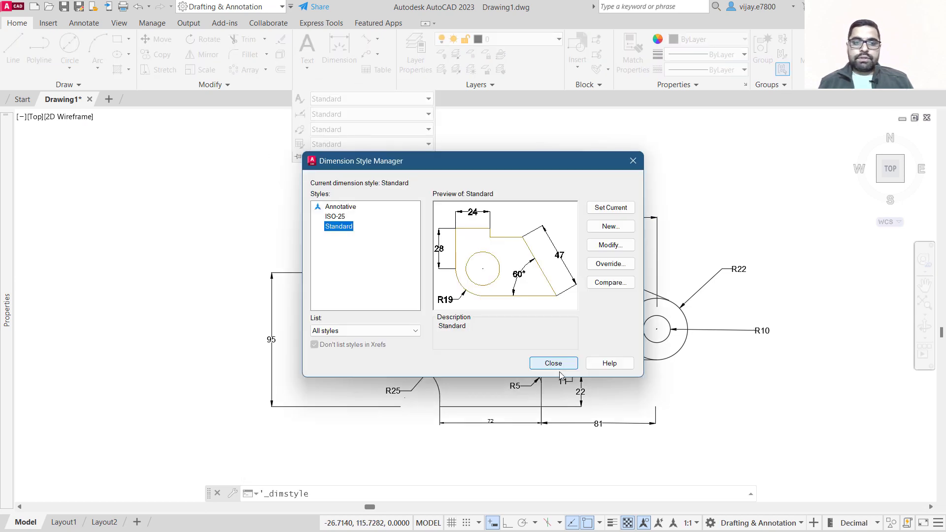
{"action": "left_click", "coordinate": [611, 245]}
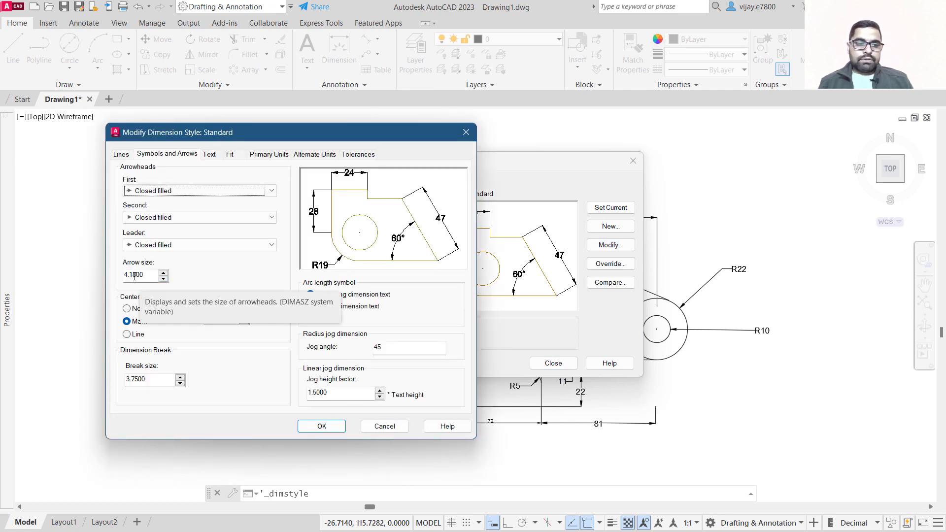
{"action": "left_click", "coordinate": [129, 275]}
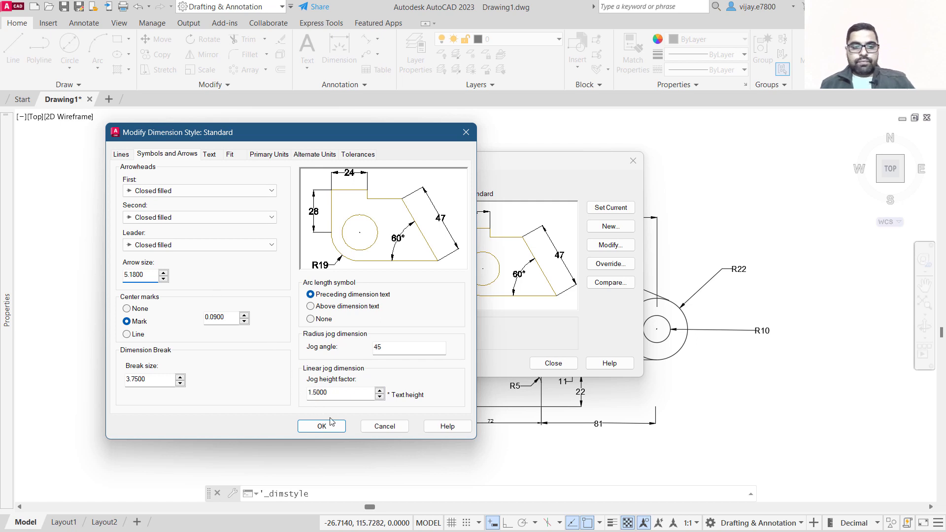
Set the Standard style's text height to 5.18, review the remaining tabs, and close the Dimension Style Manager.
{"action": "left_click", "coordinate": [209, 155]}
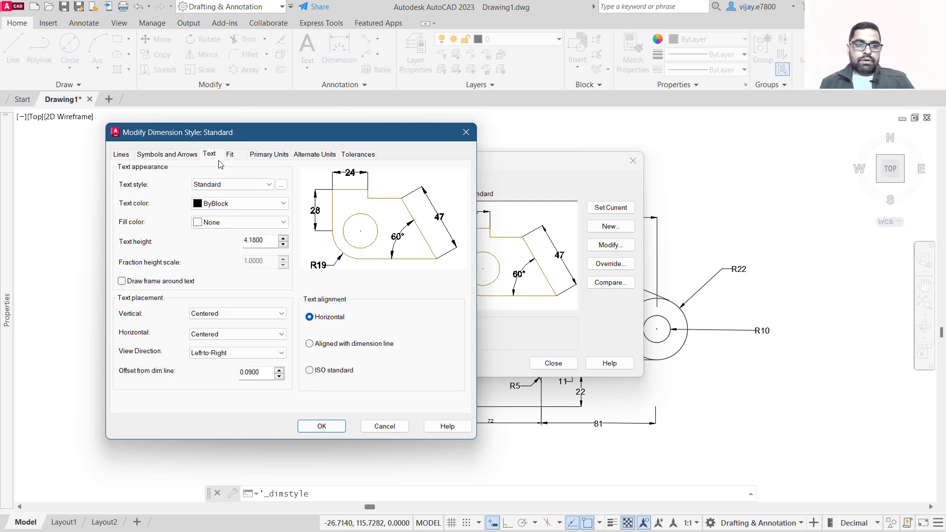
{"action": "left_click_drag", "start_coordinate": [247, 241], "coordinate": [243, 240]}
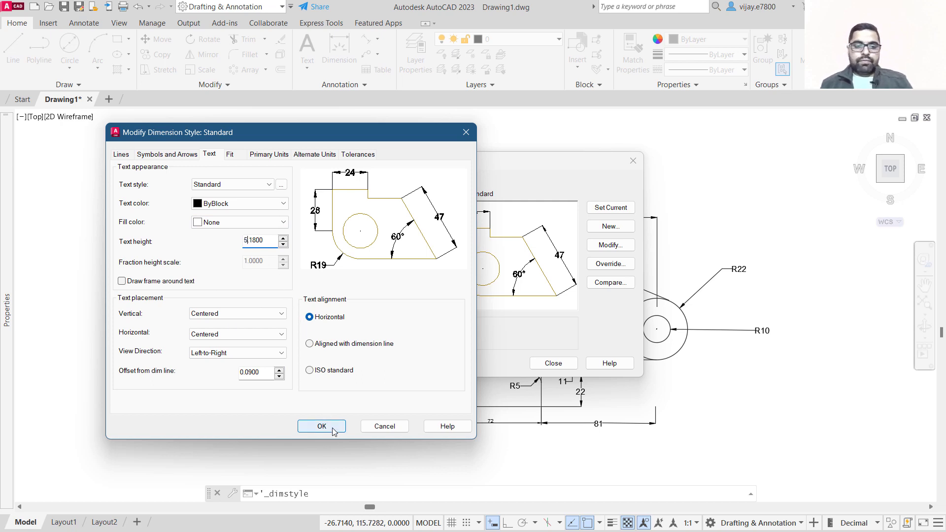
{"action": "left_click", "coordinate": [246, 187]}
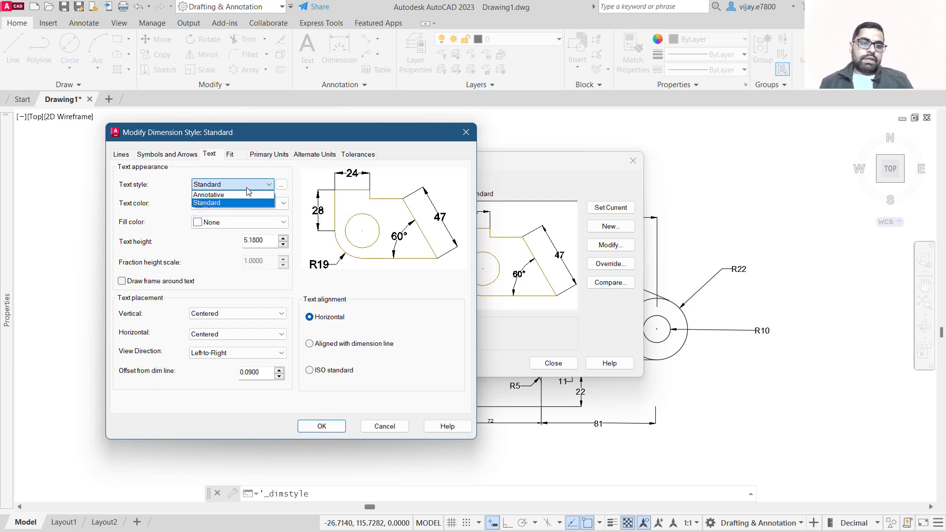
{"action": "left_click", "coordinate": [246, 187]}
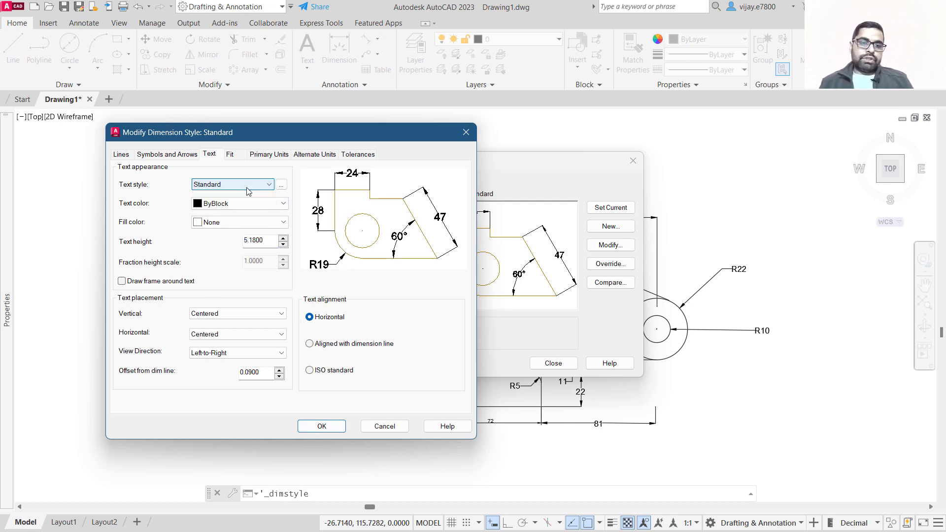
{"action": "left_click", "coordinate": [266, 155]}
{"action": "left_click", "coordinate": [230, 154]}
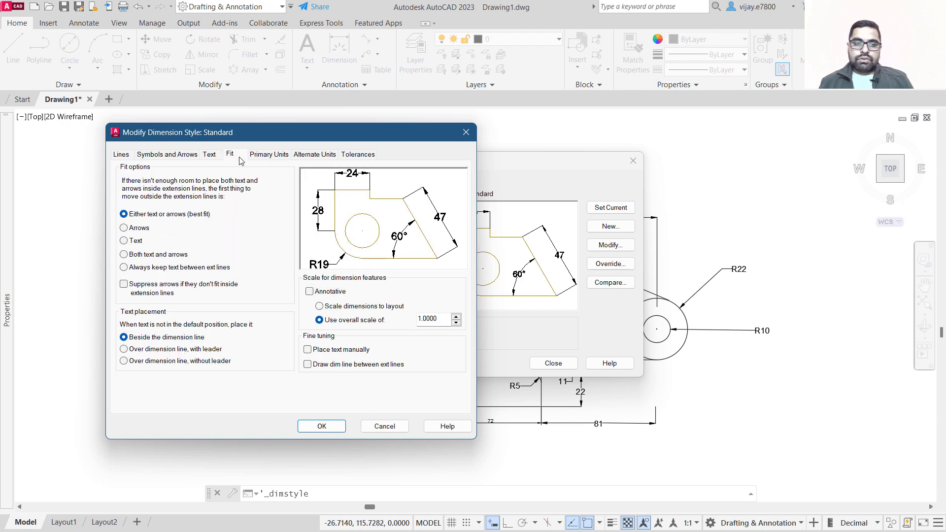
{"action": "left_click", "coordinate": [209, 154]}
{"action": "left_click", "coordinate": [167, 154]}
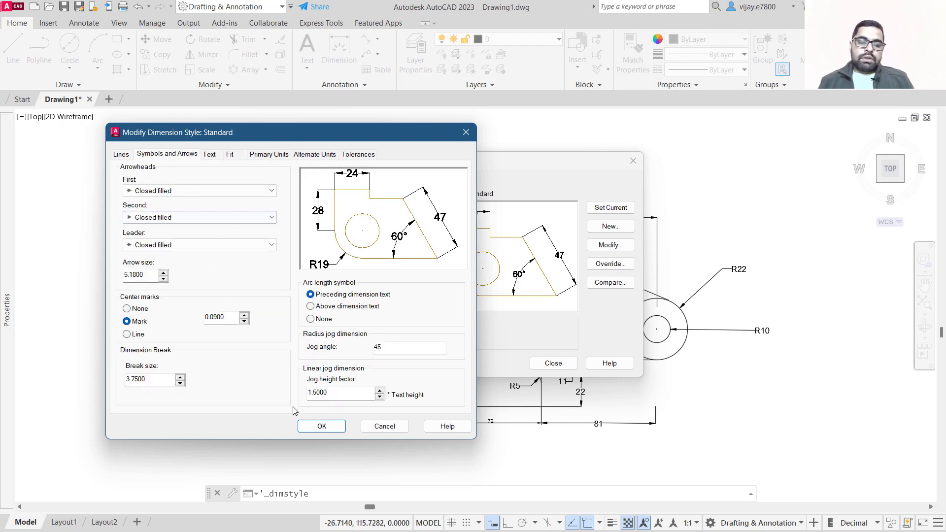
{"action": "left_click", "coordinate": [322, 426]}
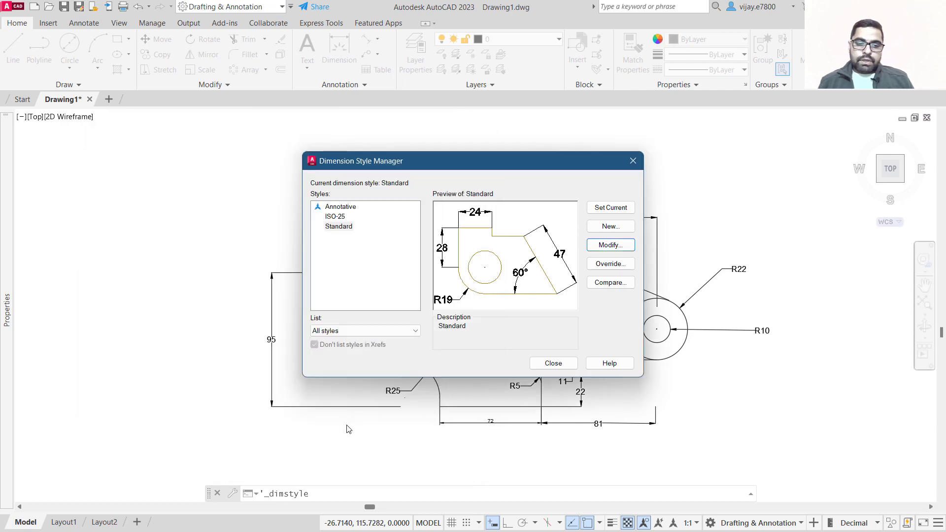
{"action": "left_click", "coordinate": [548, 364]}
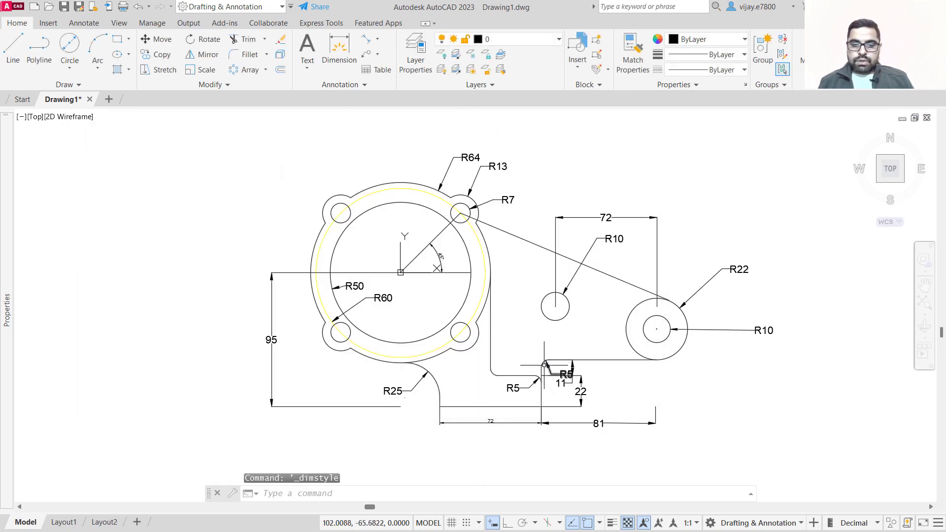
{"action": "scroll", "coordinate": [544, 366], "scroll_direction": "up", "scroll_amount": 8}
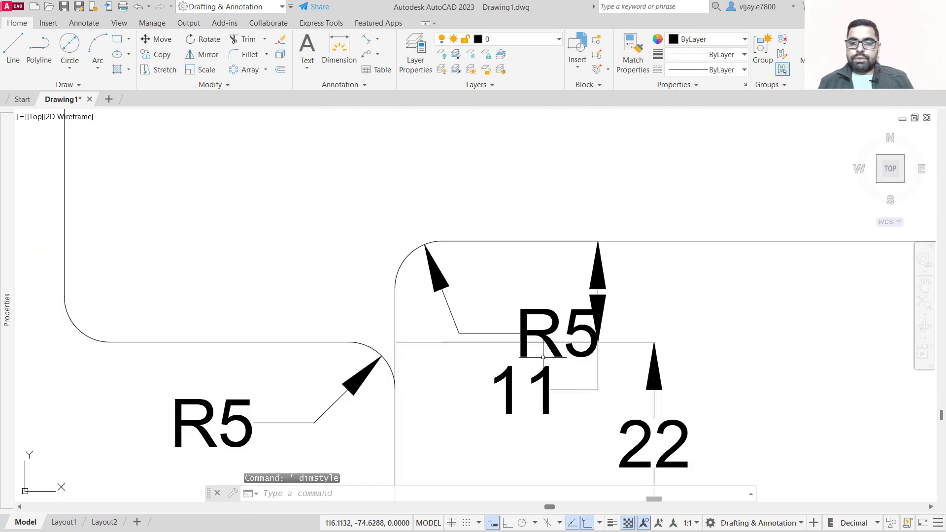
{"action": "left_click", "coordinate": [579, 335]}
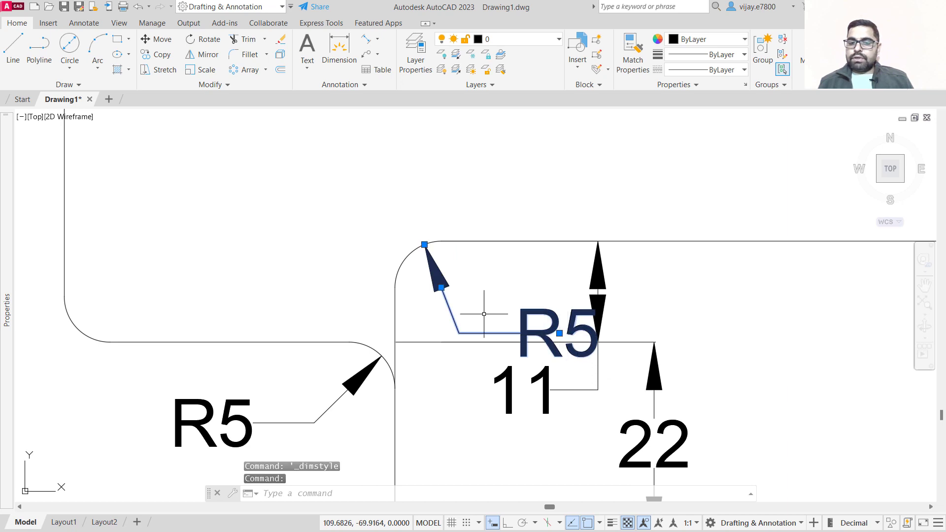
{"action": "left_click", "coordinate": [559, 335]}
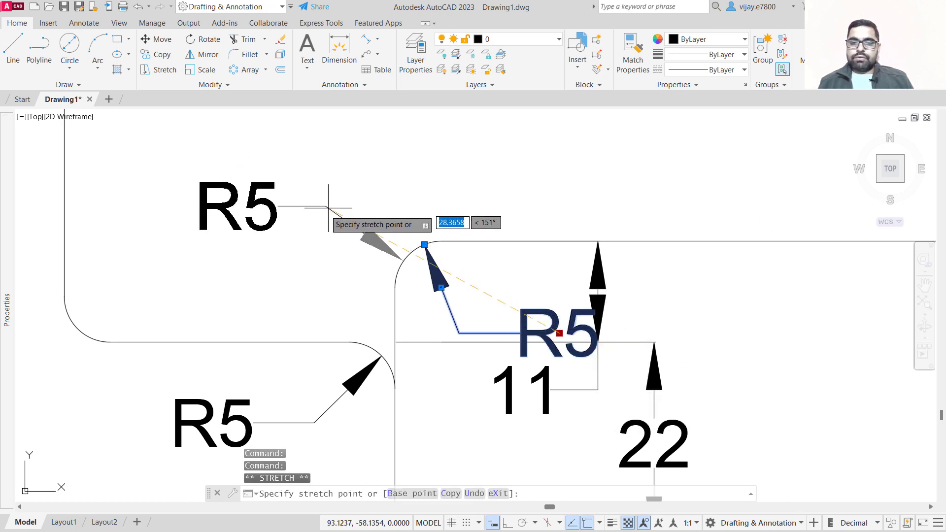
{"action": "scroll", "coordinate": [474, 266], "scroll_direction": "down", "scroll_amount": 2}
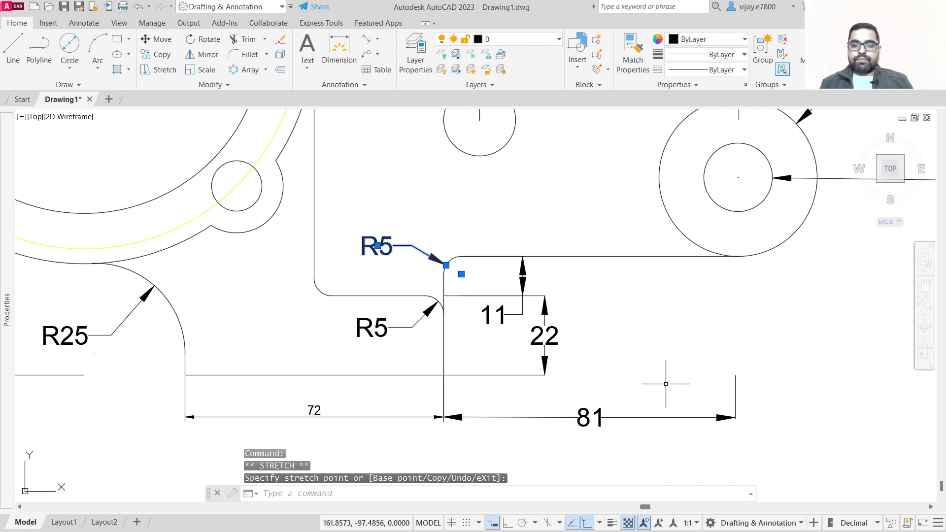
{"action": "key", "text": "Escape"}
Apply the Standard dimension style to the 72 dimension along the base.
{"action": "scroll", "coordinate": [612, 345], "scroll_direction": "down", "scroll_amount": 4}
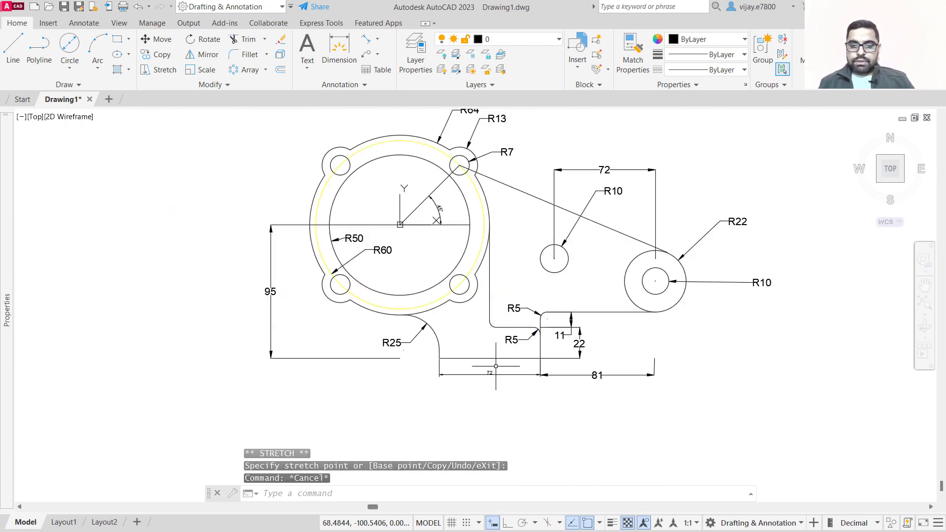
{"action": "scroll", "coordinate": [496, 366], "scroll_direction": "up", "scroll_amount": 4}
{"action": "left_click", "coordinate": [501, 416]}
{"action": "left_click", "coordinate": [433, 367]}
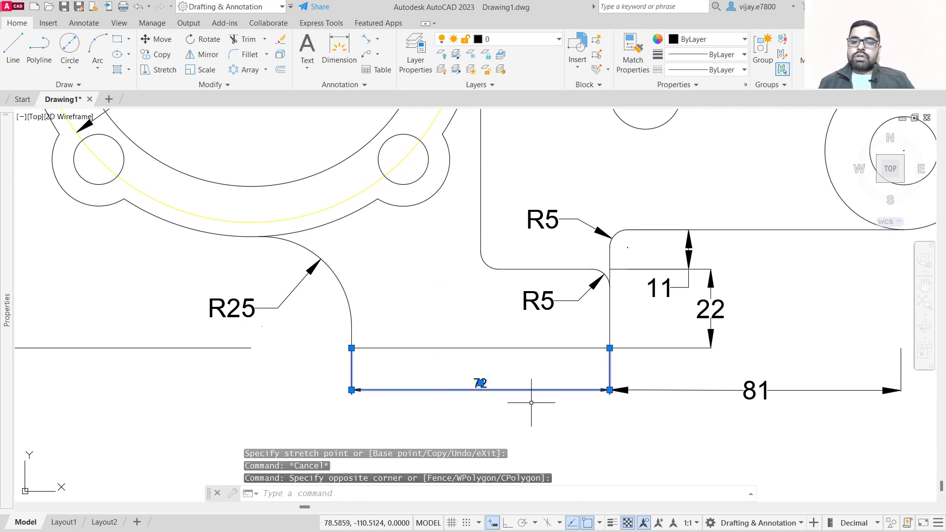
{"action": "left_click", "coordinate": [340, 85]}
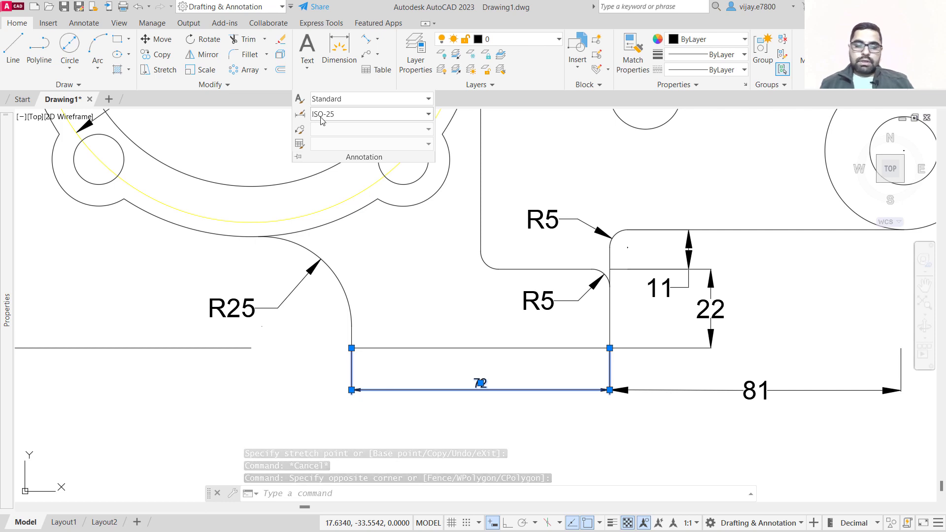
{"action": "left_click", "coordinate": [321, 115]}
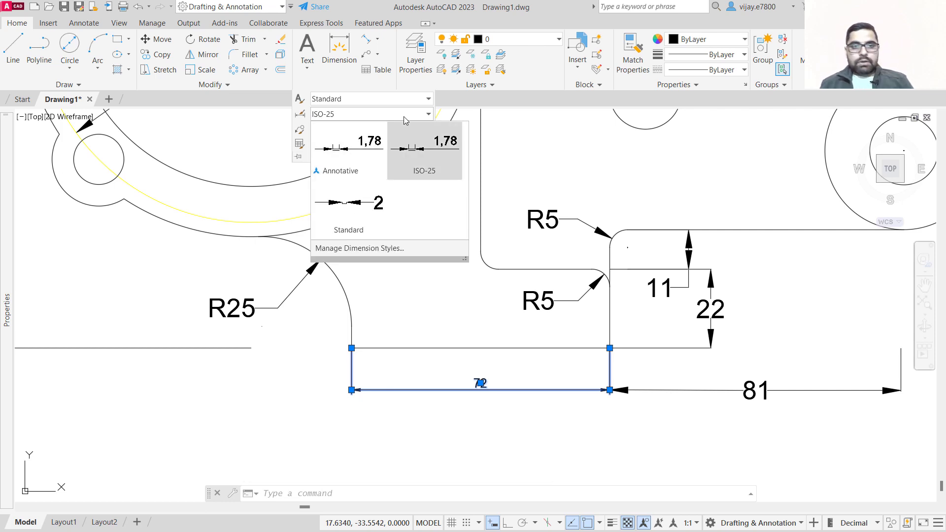
{"action": "left_click", "coordinate": [366, 205]}
{"action": "left_click", "coordinate": [522, 390]}
{"action": "scroll", "coordinate": [521, 382], "scroll_direction": "down", "scroll_amount": 5}
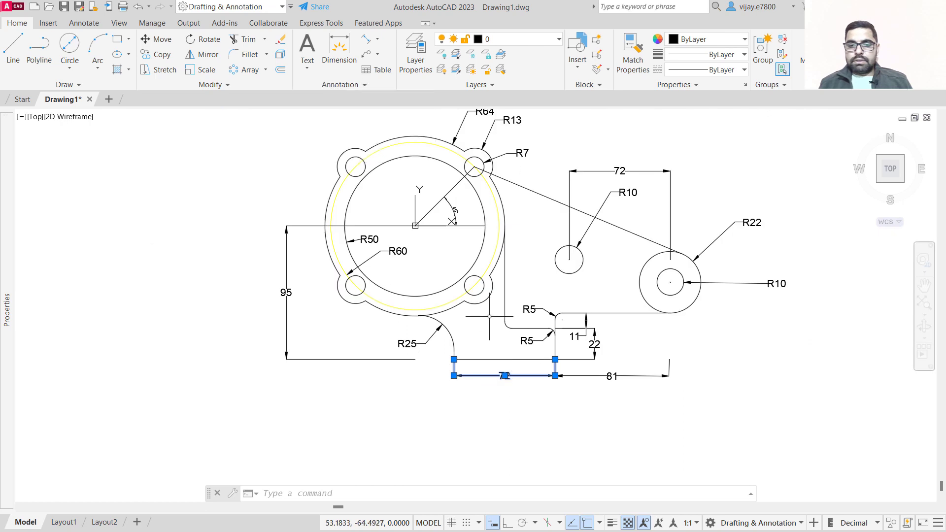
{"action": "left_click", "coordinate": [482, 326]}
{"action": "key", "text": "Escape"}
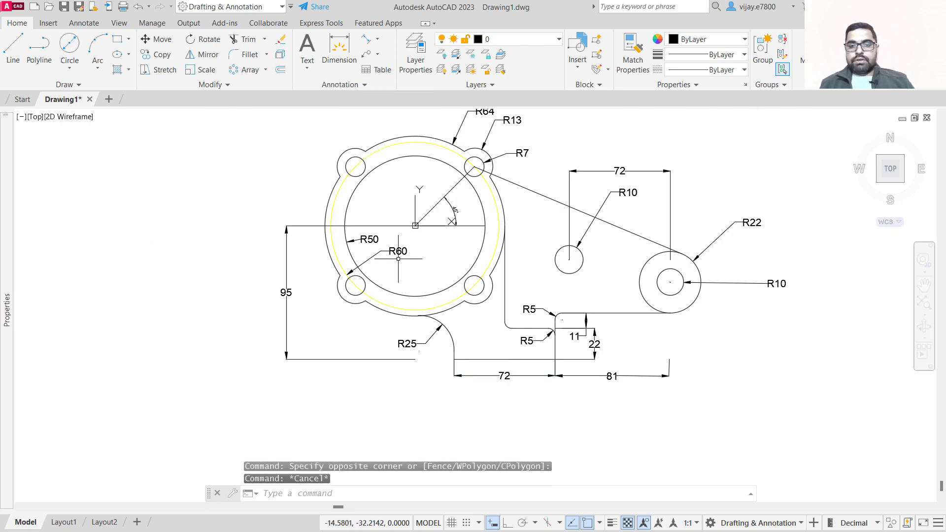
Select all dimensions in the drawing with Select Similar and open the layer list.
{"action": "middle_click_drag", "start_coordinate": [431, 291], "coordinate": [320, 335]}
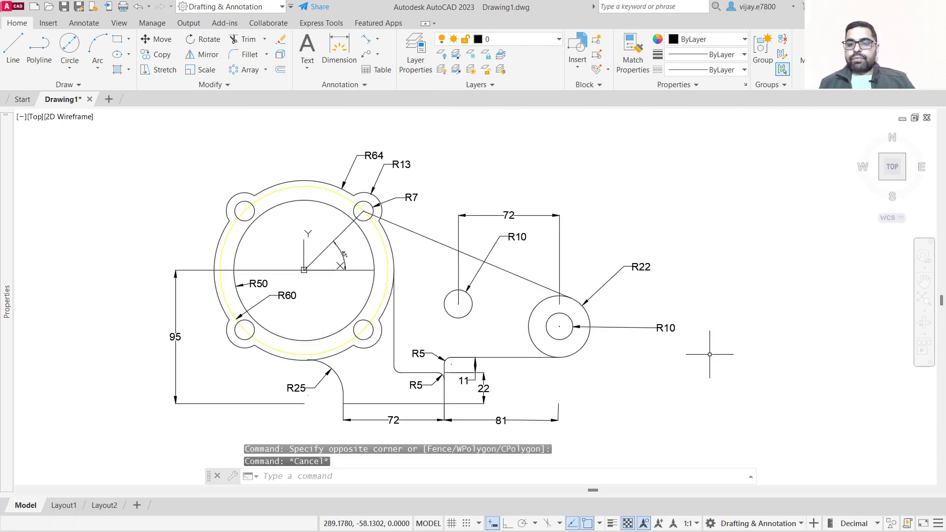
{"action": "left_click", "coordinate": [710, 357]}
{"action": "left_click", "coordinate": [611, 242]}
{"action": "right_click", "coordinate": [606, 266]}
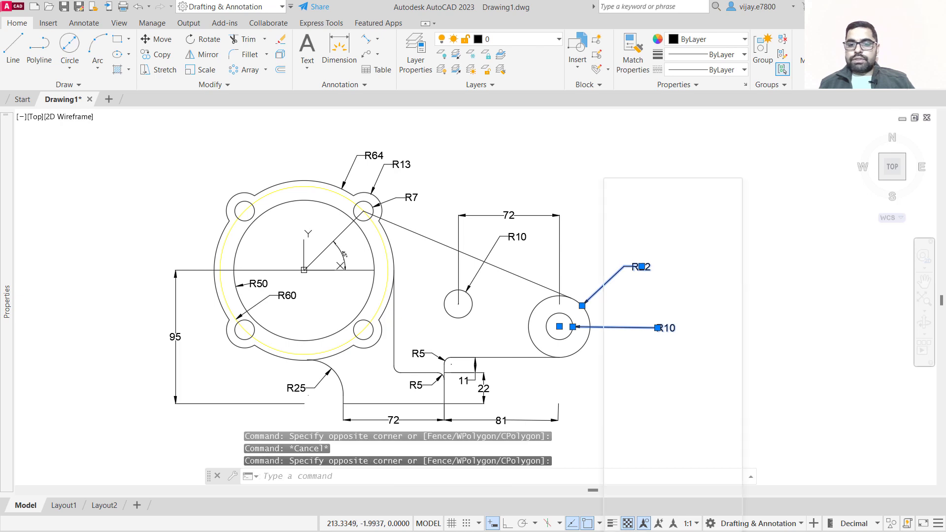
{"action": "left_click", "coordinate": [639, 410]}
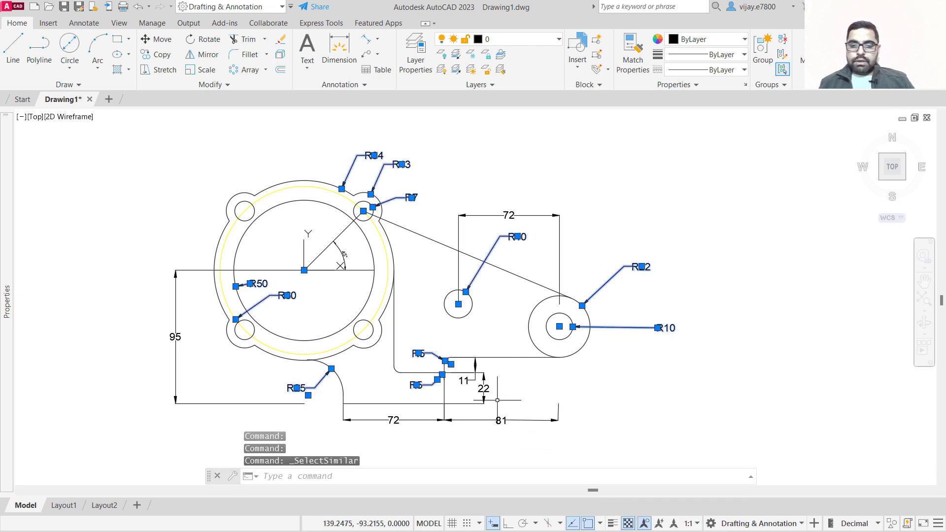
{"action": "left_click", "coordinate": [542, 444]}
{"action": "left_click", "coordinate": [446, 368]}
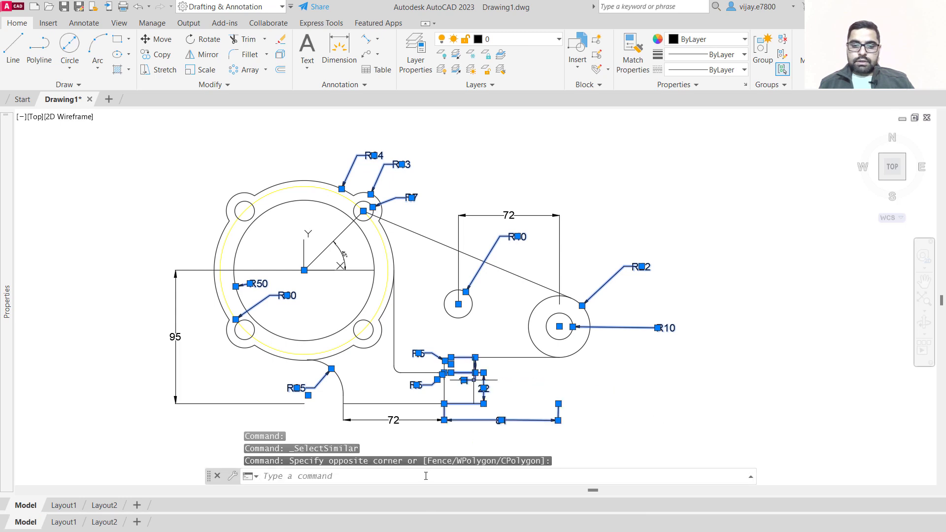
{"action": "left_click", "coordinate": [375, 441]}
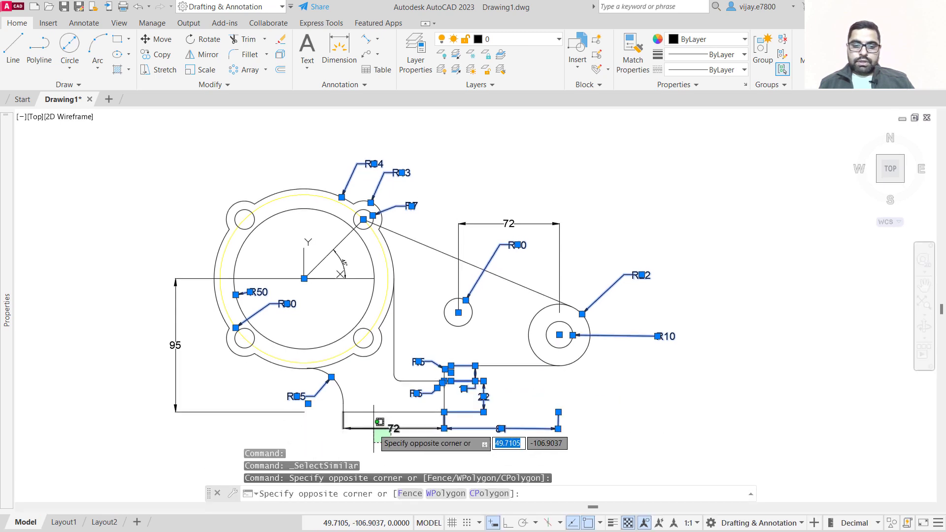
{"action": "left_click", "coordinate": [345, 418]}
{"action": "right_click", "coordinate": [385, 418]}
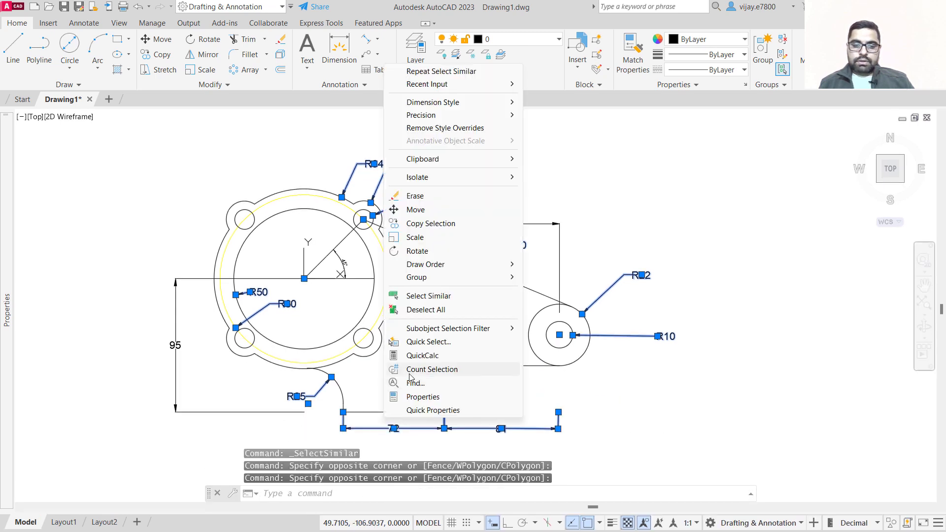
{"action": "left_click", "coordinate": [412, 296]}
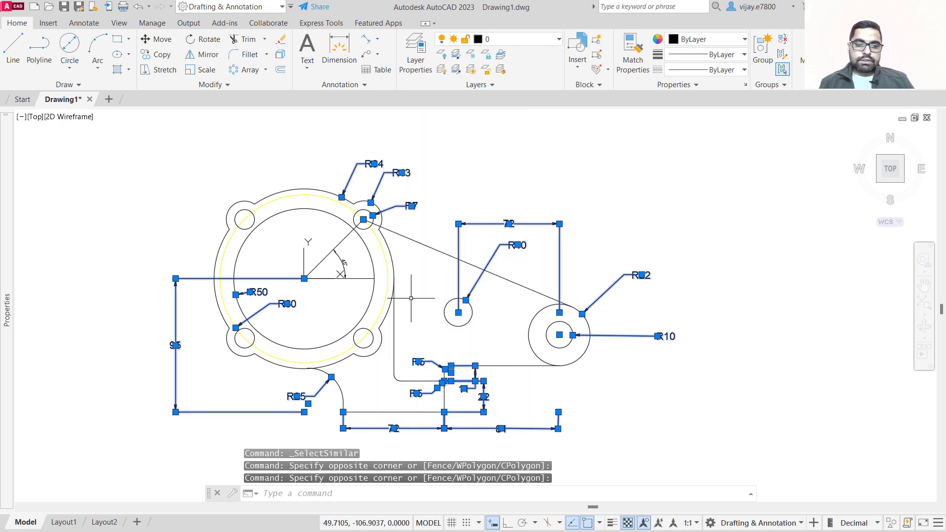
{"action": "left_click", "coordinate": [488, 41]}
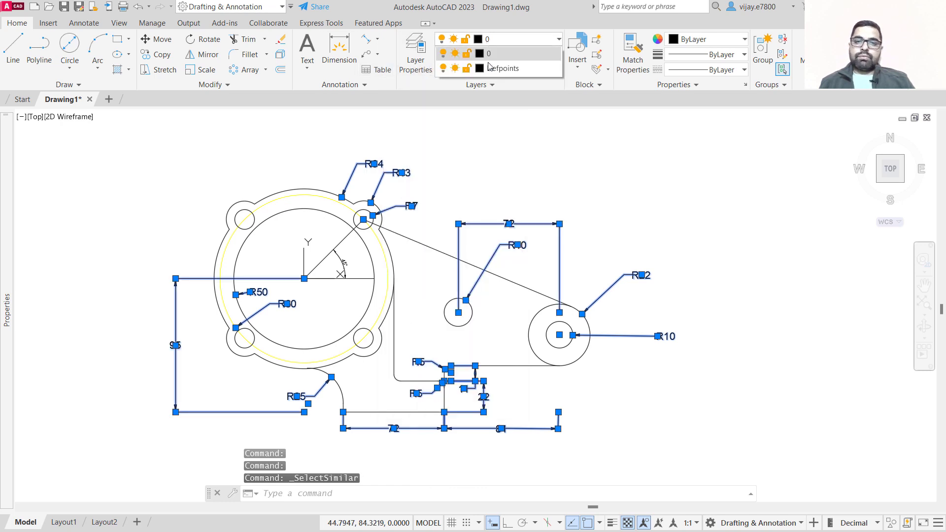
{"action": "left_click", "coordinate": [412, 49]}
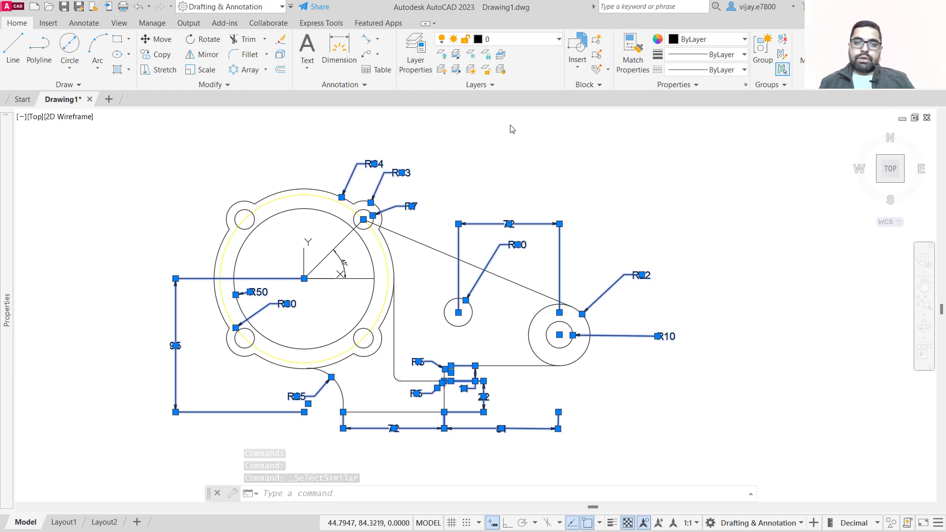
Open the layer properties and create a new layer named dimensions.
{"action": "left_click", "coordinate": [408, 72]}
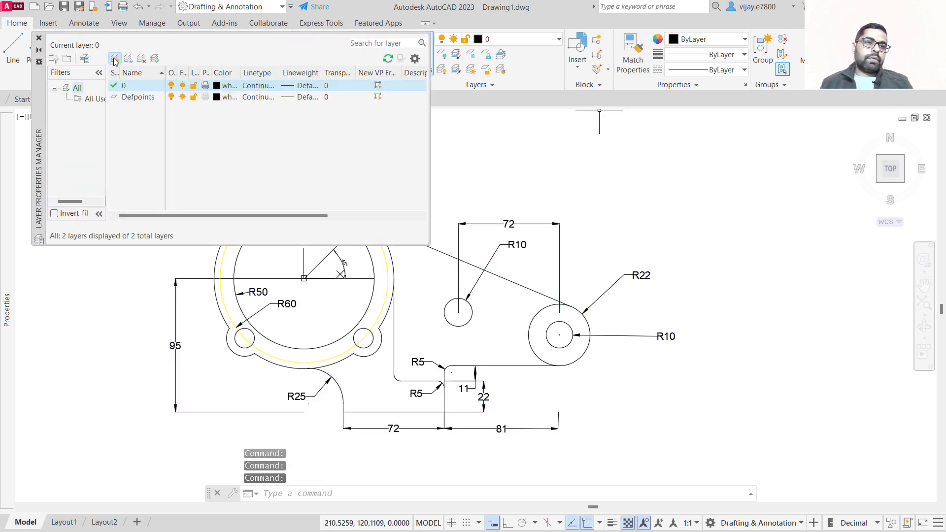
{"action": "left_click", "coordinate": [114, 59]}
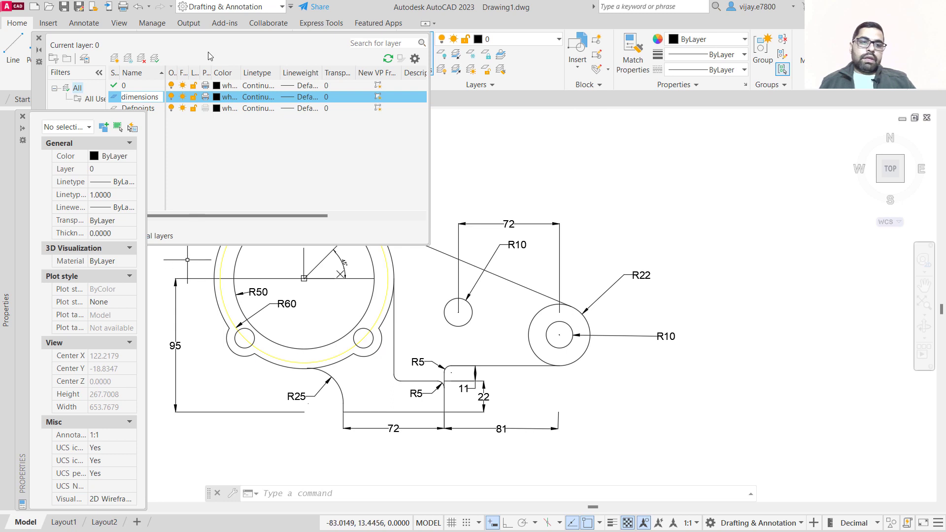
{"action": "left_click", "coordinate": [230, 100]}
{"action": "type", "text": "dimensions"}
{"action": "key", "text": "Return"}
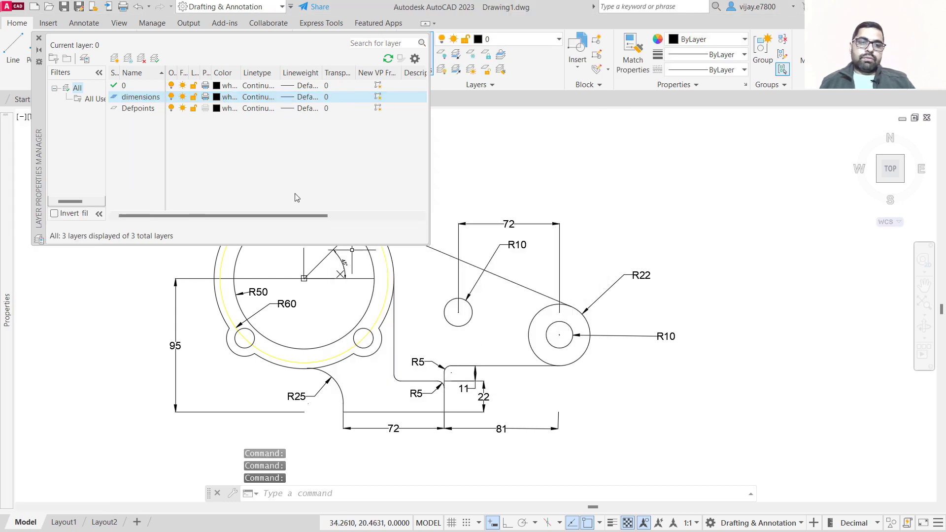
Set the dimensions layer's colour to index color 10 and close the layer manager.
{"action": "left_click", "coordinate": [217, 97]}
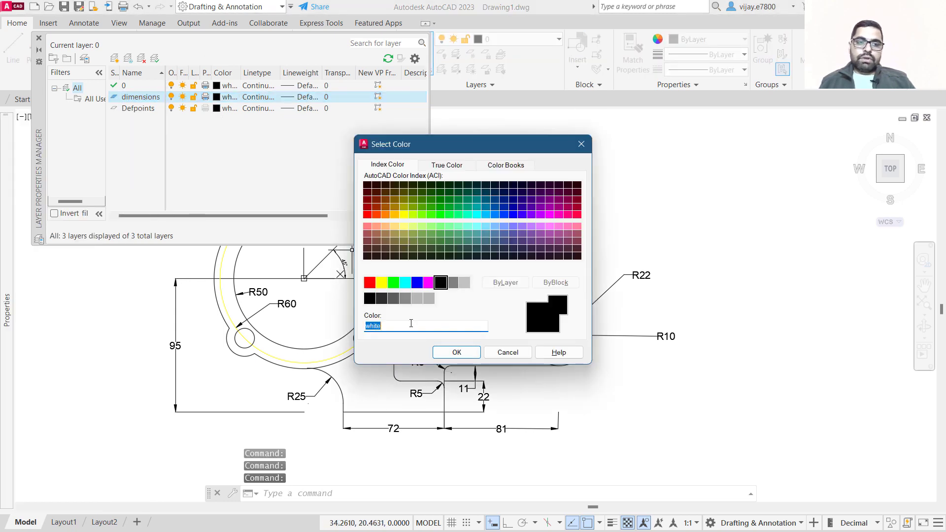
{"action": "left_click", "coordinate": [367, 207]}
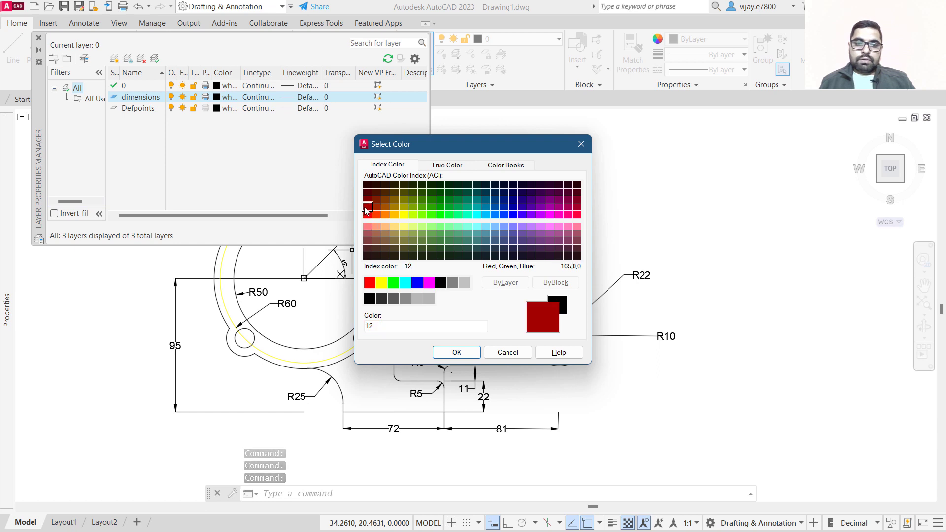
{"action": "left_click", "coordinate": [367, 215]}
{"action": "left_click", "coordinate": [456, 352]}
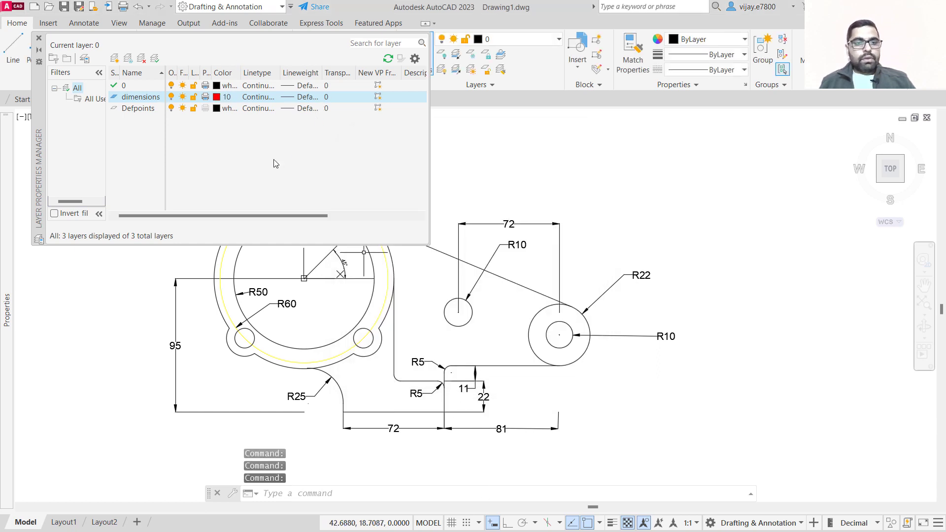
{"action": "left_click", "coordinate": [38, 38]}
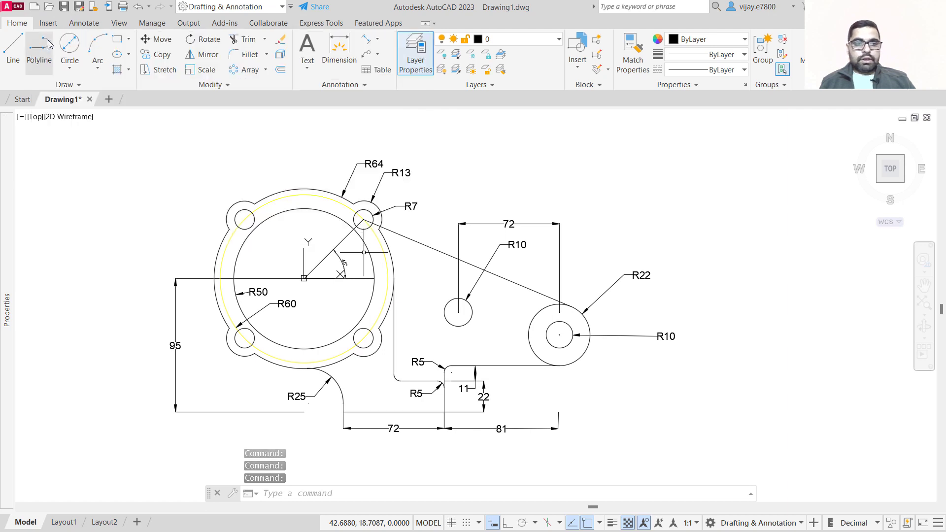
Select all dimensions with Select Similar and move them onto the dimensions layer.
{"action": "left_click", "coordinate": [700, 360]}
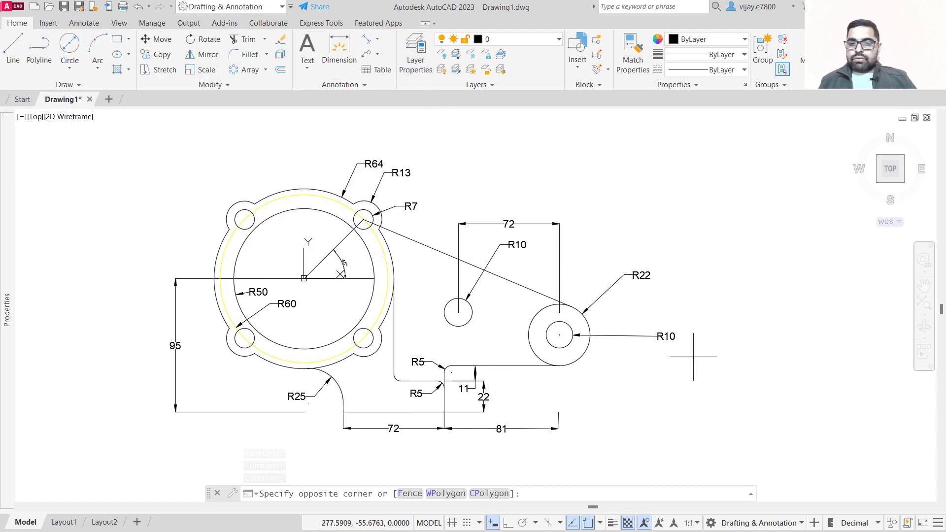
{"action": "left_click", "coordinate": [609, 228]}
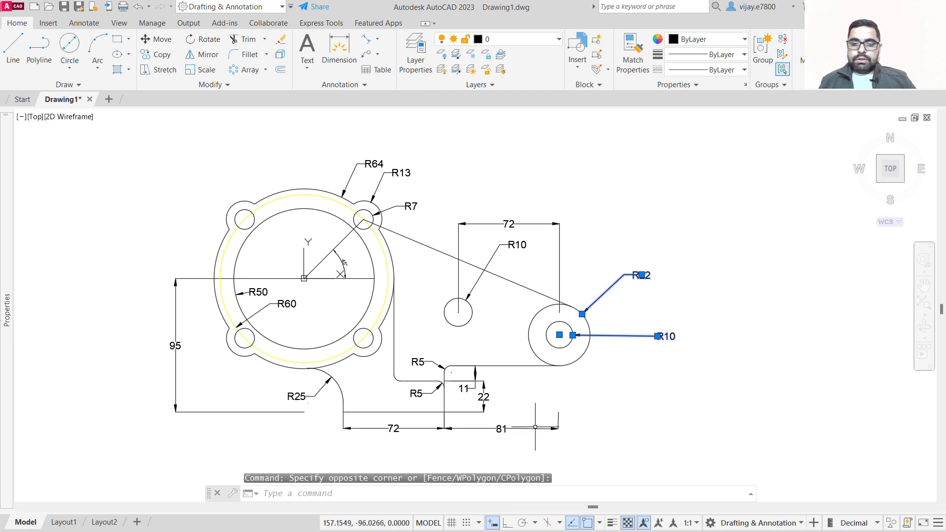
{"action": "left_click", "coordinate": [569, 446]}
{"action": "left_click", "coordinate": [436, 424]}
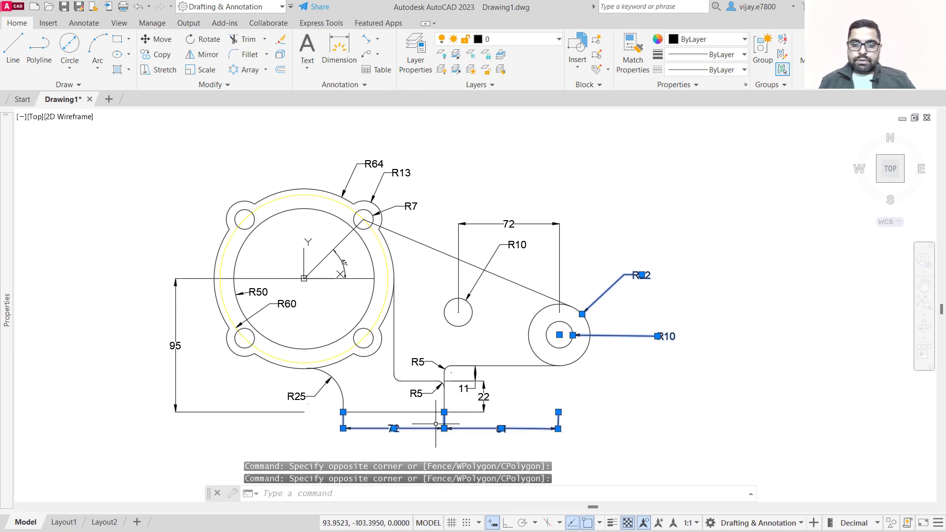
{"action": "left_click", "coordinate": [491, 387]}
{"action": "left_click", "coordinate": [467, 393]}
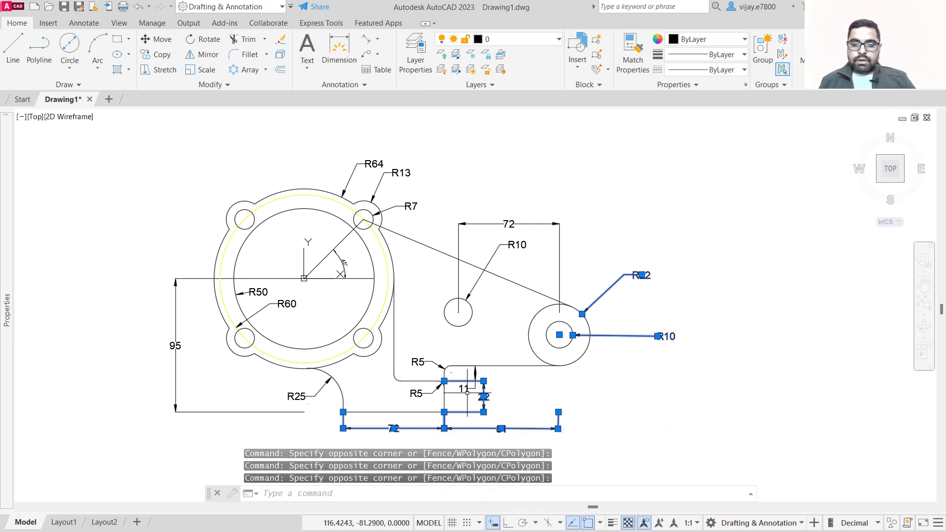
{"action": "right_click", "coordinate": [467, 393]}
{"action": "left_click", "coordinate": [505, 276]}
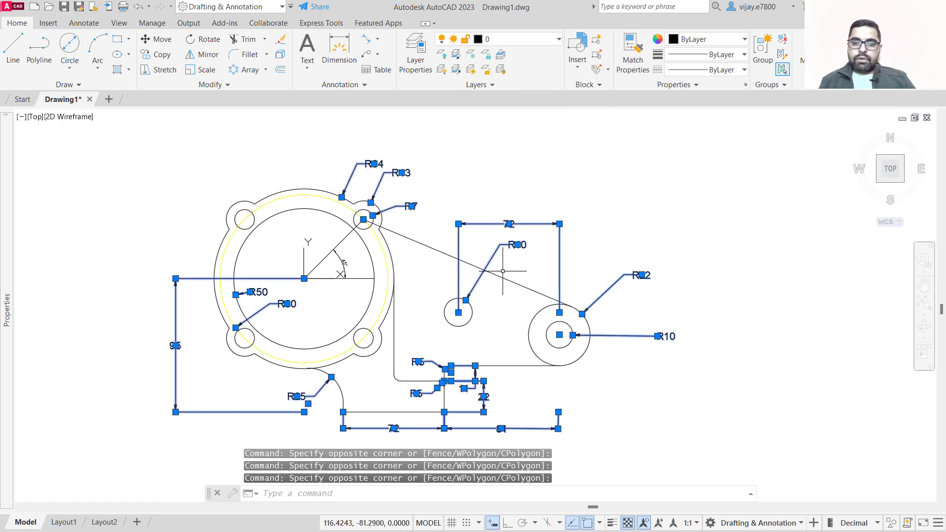
{"action": "left_click", "coordinate": [340, 289]}
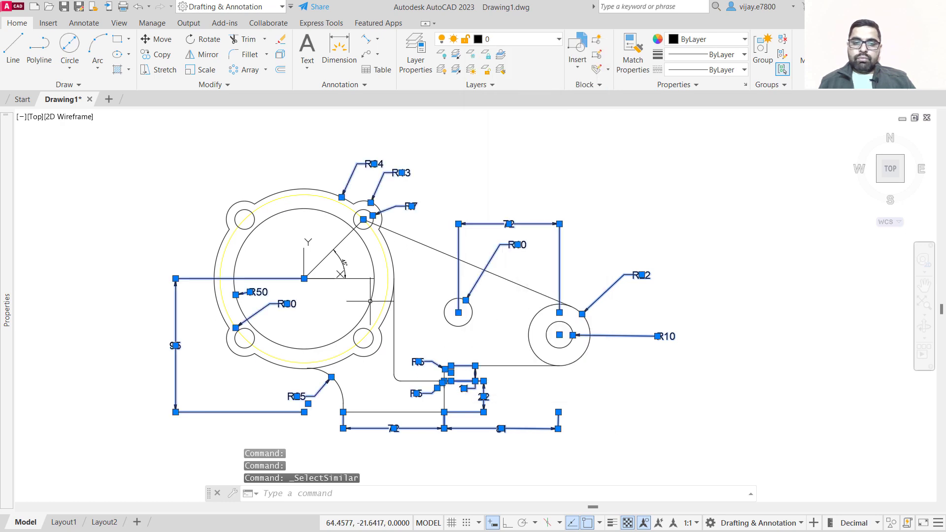
{"action": "left_click", "coordinate": [320, 250]}
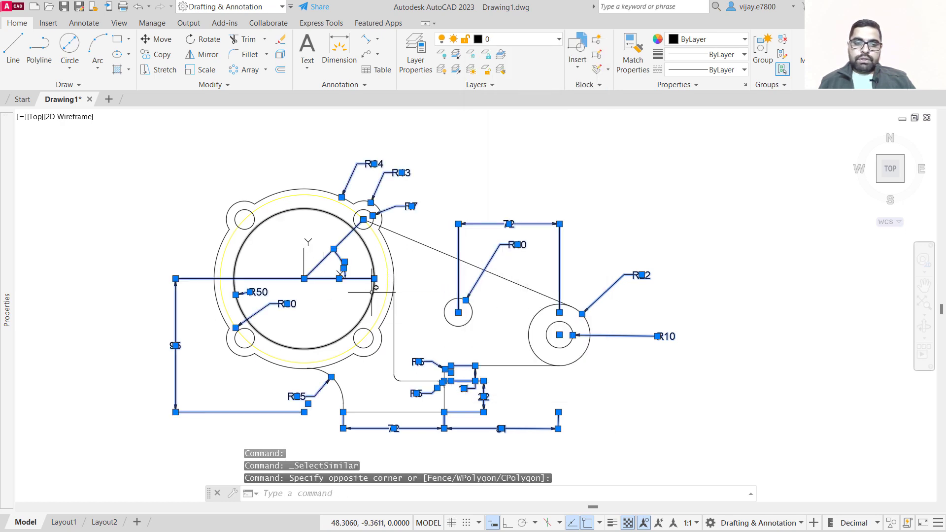
{"action": "left_click", "coordinate": [518, 42]}
{"action": "left_click", "coordinate": [513, 90]}
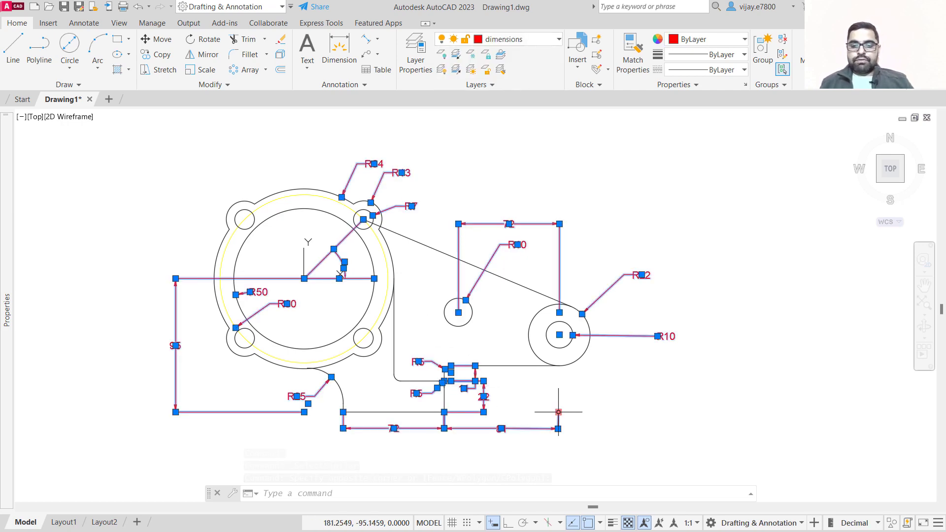
{"action": "key", "text": "Escape"}
Turn off the dimensions layer.
{"action": "scroll", "coordinate": [567, 419], "scroll_direction": "up", "scroll_amount": 2}
{"action": "scroll", "coordinate": [462, 247], "scroll_direction": "down", "scroll_amount": 2}
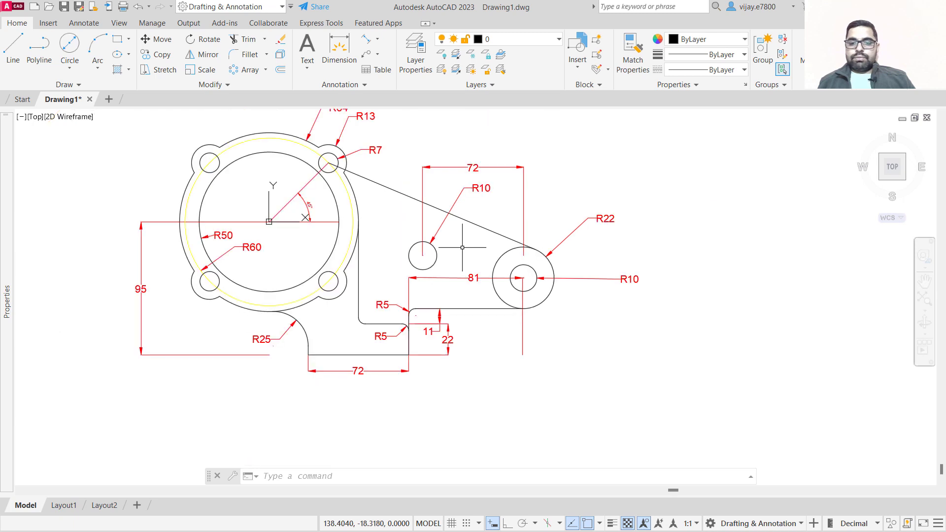
{"action": "left_click", "coordinate": [522, 39]}
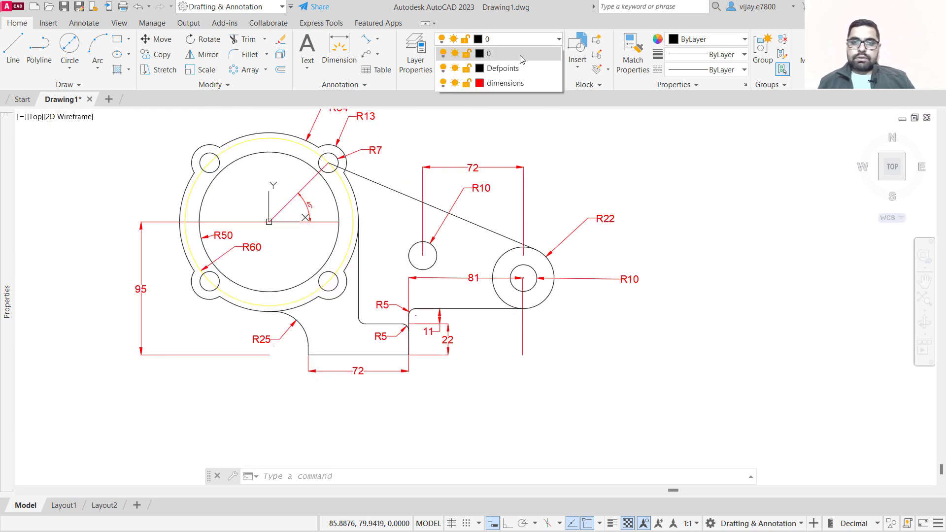
{"action": "left_click", "coordinate": [443, 83]}
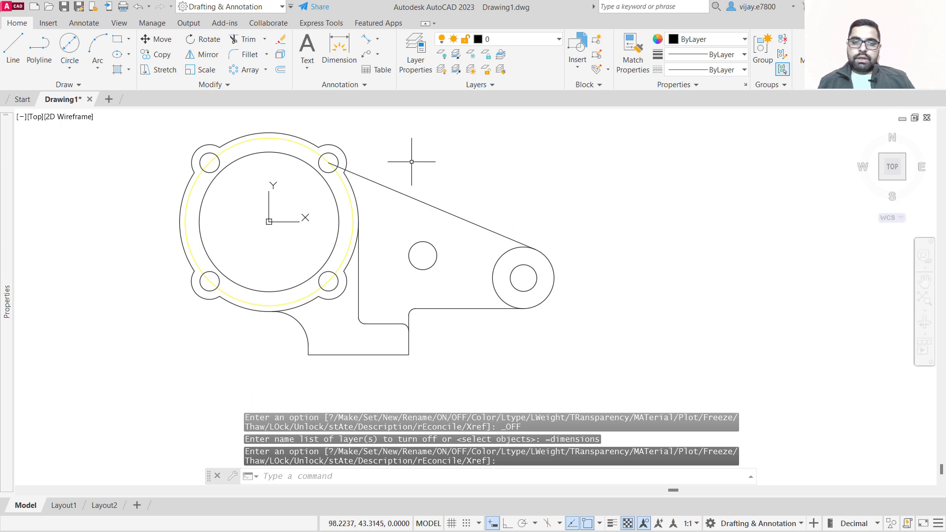
Hatch the bracket region between the flange and the end boss with the ANSI31 pattern.
{"action": "middle_click_drag", "start_coordinate": [412, 162], "coordinate": [484, 201]}
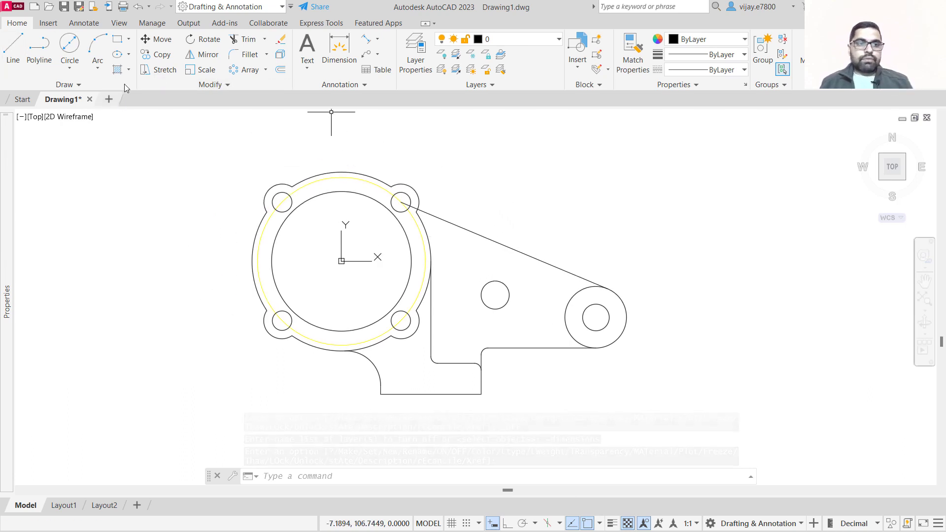
{"action": "left_click", "coordinate": [118, 70]}
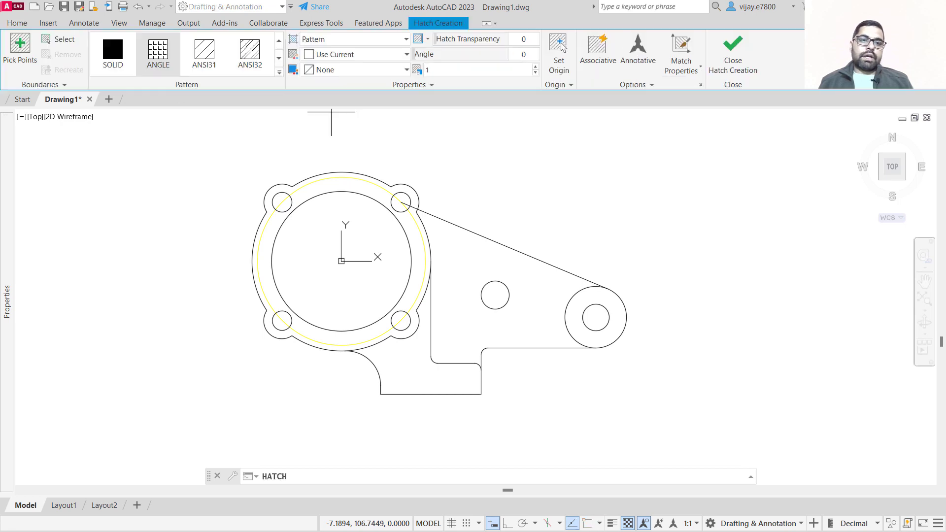
{"action": "left_click", "coordinate": [214, 62]}
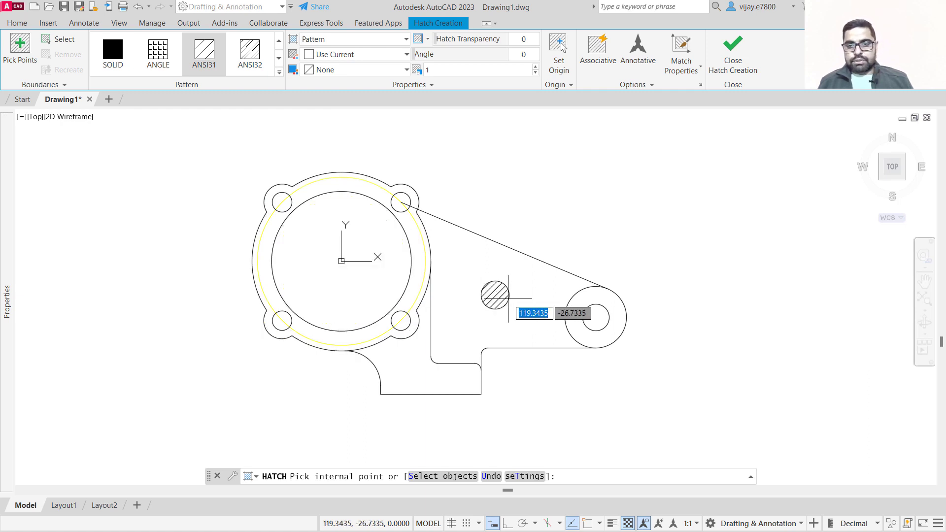
{"action": "left_click", "coordinate": [536, 288]}
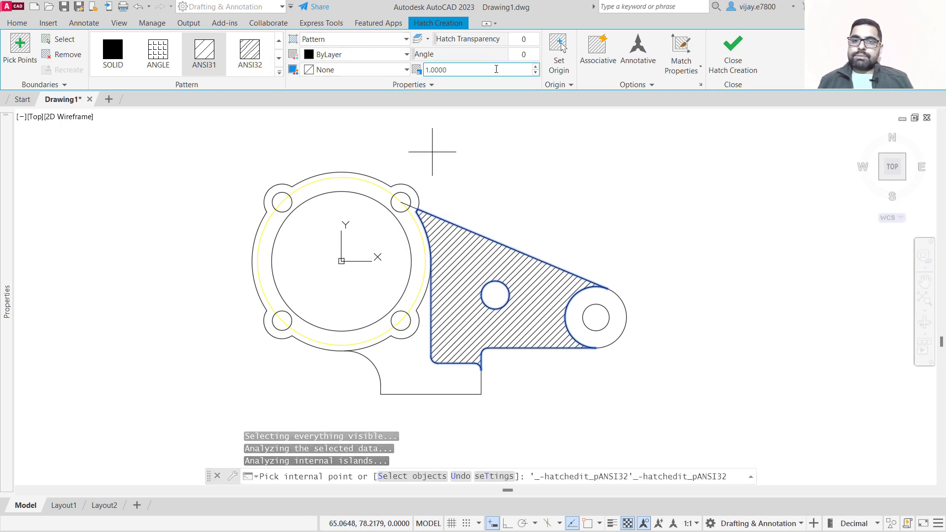
Set the hatch scale to 1.7 and its transparency to 55.
{"action": "left_click", "coordinate": [535, 67]}
{"action": "left_click", "coordinate": [535, 67]}
{"action": "left_click", "coordinate": [535, 67]}
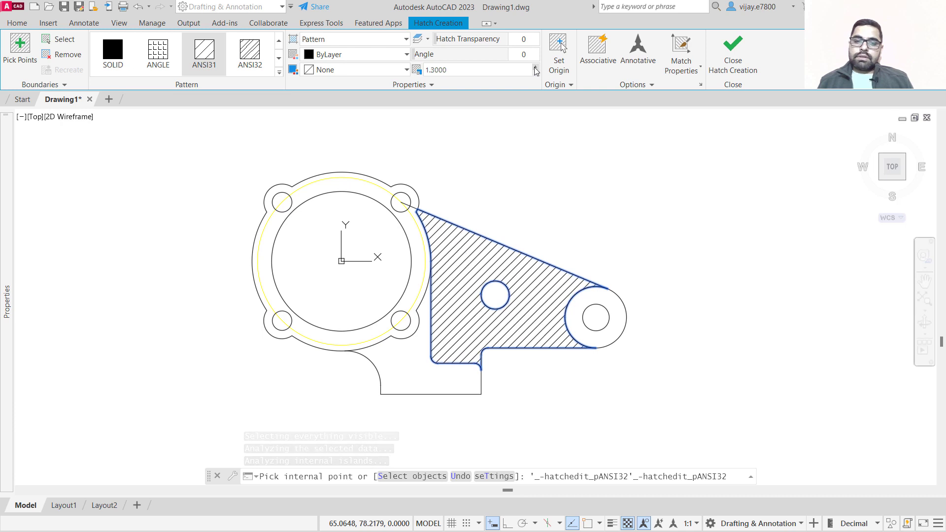
{"action": "left_click", "coordinate": [536, 67]}
{"action": "left_click", "coordinate": [536, 67]}
{"action": "left_click", "coordinate": [535, 67]}
{"action": "left_click", "coordinate": [535, 67]}
{"action": "left_click", "coordinate": [535, 67]}
{"action": "left_click", "coordinate": [536, 67]}
{"action": "left_click", "coordinate": [536, 67]}
{"action": "left_click", "coordinate": [536, 67]}
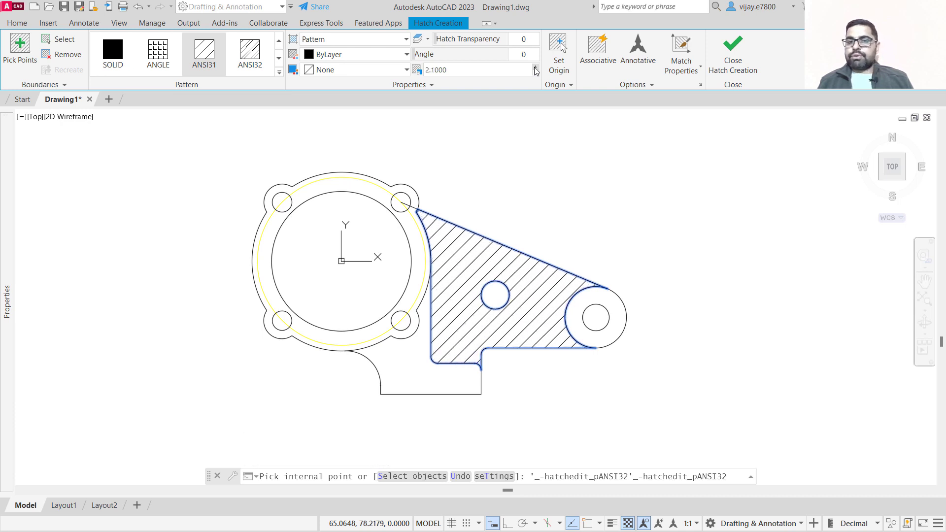
{"action": "mouse_move", "coordinate": [429, 55]}
{"action": "left_mouse_down"}
{"action": "mouse_move", "coordinate": [479, 56]}
{"action": "mouse_move", "coordinate": [406, 55]}
{"action": "left_mouse_up"}
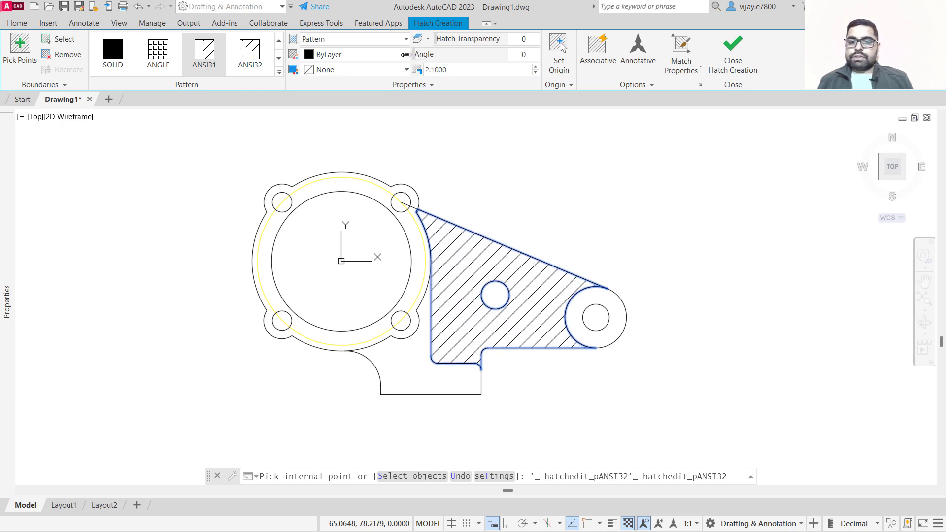
{"action": "left_click", "coordinate": [535, 73]}
{"action": "left_click", "coordinate": [536, 74]}
{"action": "left_click", "coordinate": [535, 73]}
{"action": "left_click", "coordinate": [535, 74]}
{"action": "left_click_drag", "start_coordinate": [448, 39], "coordinate": [508, 44]}
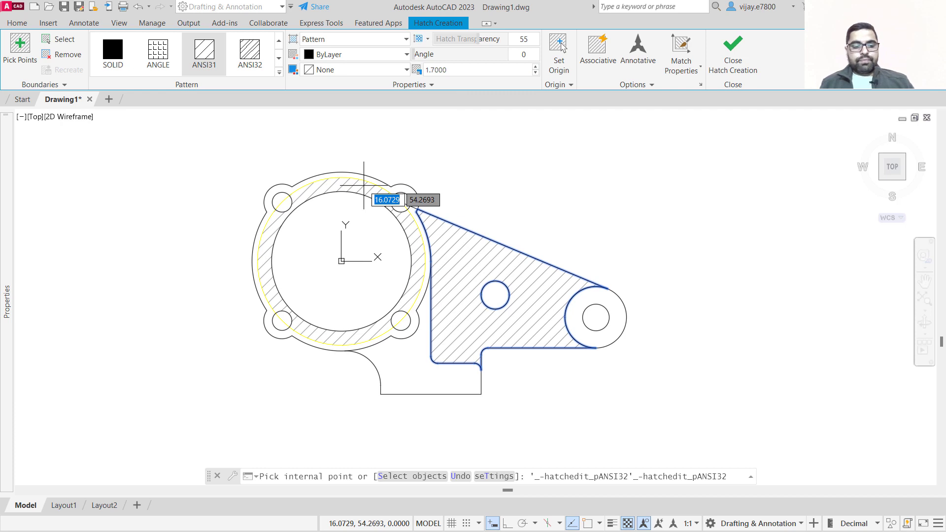
Start a new solid hatch in colour 88,186,72 and fill the ring between the bore and the yellow circle.
{"action": "key", "text": "Escape"}
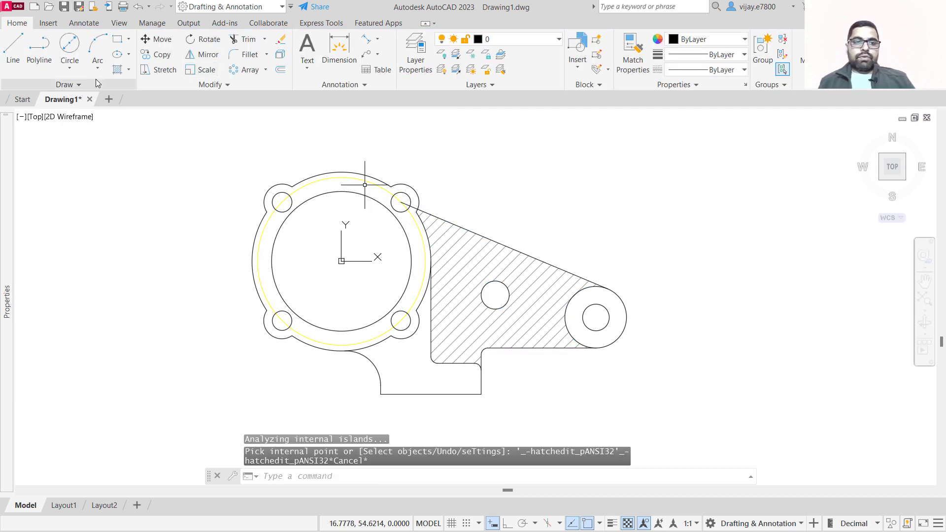
{"action": "left_click", "coordinate": [118, 70]}
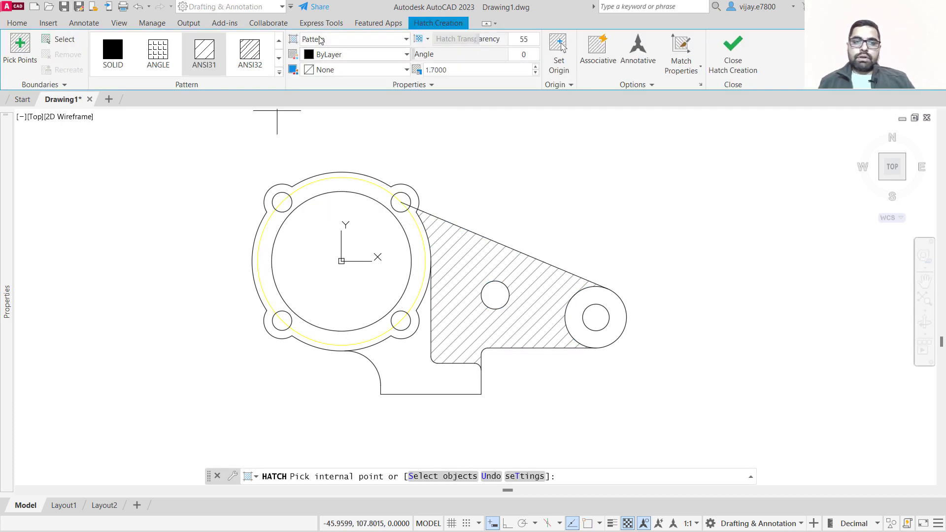
{"action": "left_click", "coordinate": [322, 39]}
{"action": "left_click", "coordinate": [316, 55]}
{"action": "left_click", "coordinate": [330, 55]}
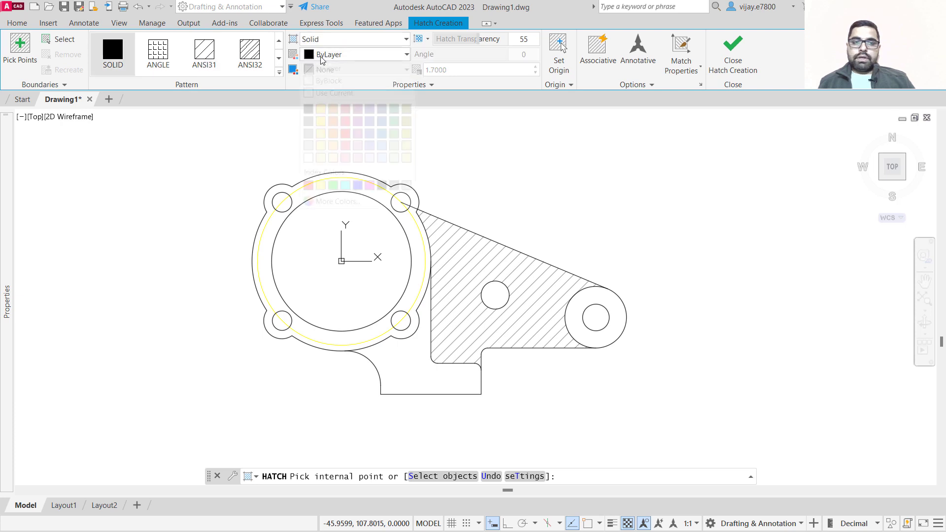
{"action": "left_click", "coordinate": [395, 134]}
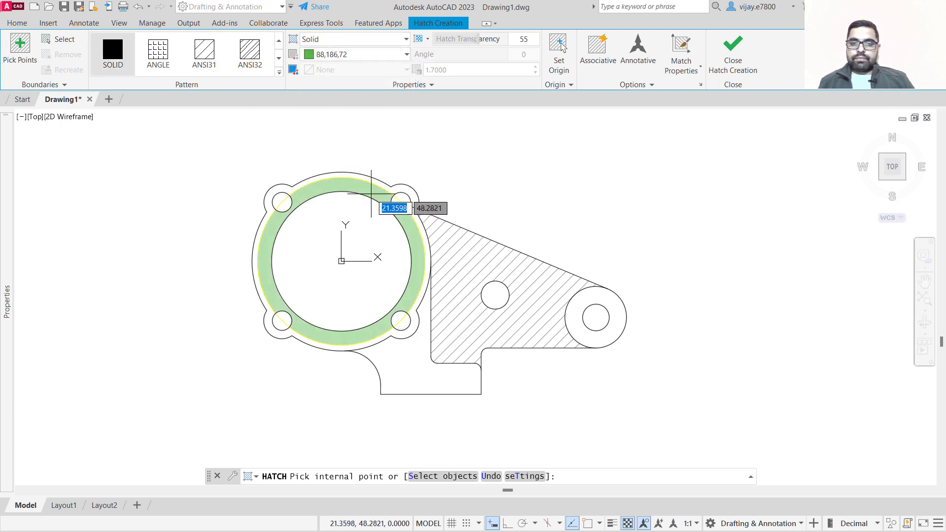
{"action": "left_click", "coordinate": [373, 191]}
Try to hatch the outer flange region between the yellow circle and the outline.
{"action": "scroll", "coordinate": [377, 179], "scroll_direction": "up", "scroll_amount": 6}
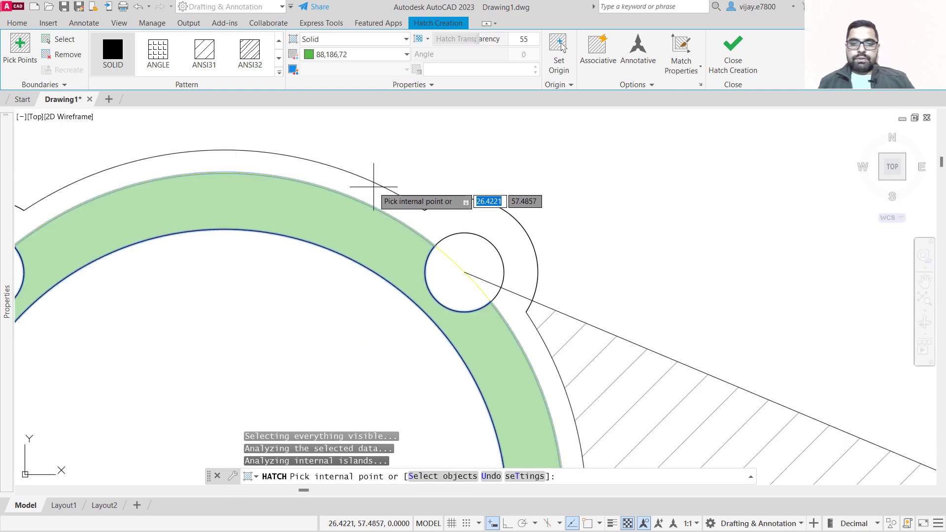
{"action": "left_click", "coordinate": [369, 192]}
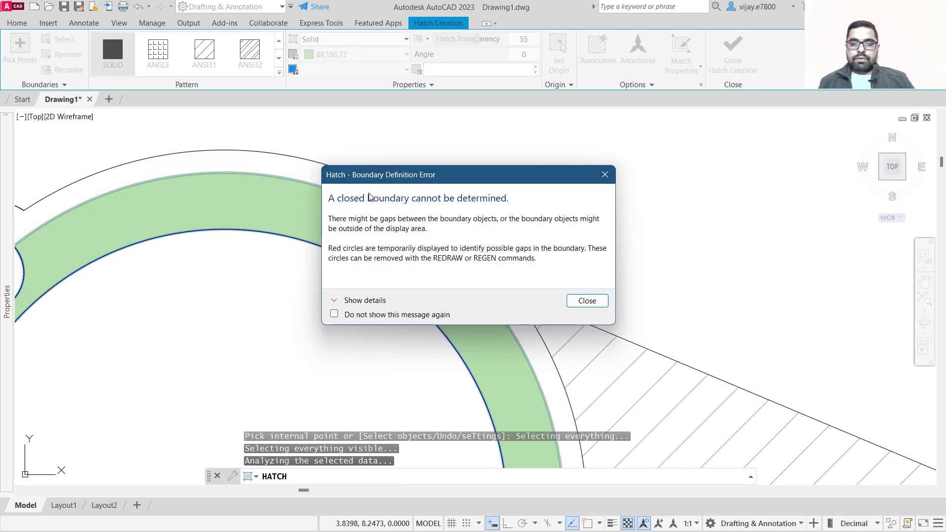
{"action": "left_click", "coordinate": [581, 301]}
{"action": "scroll", "coordinate": [517, 268], "scroll_direction": "down", "scroll_amount": 8}
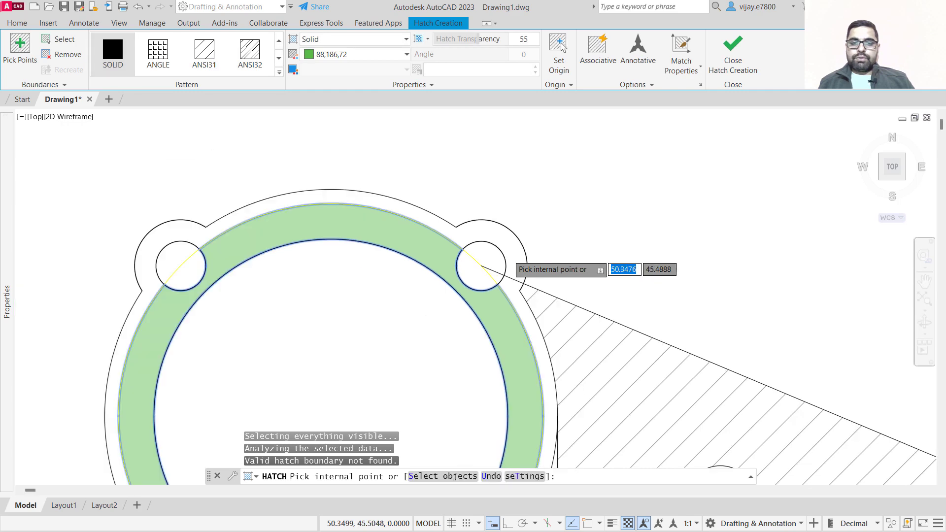
{"action": "scroll", "coordinate": [495, 314], "scroll_direction": "up", "scroll_amount": 2}
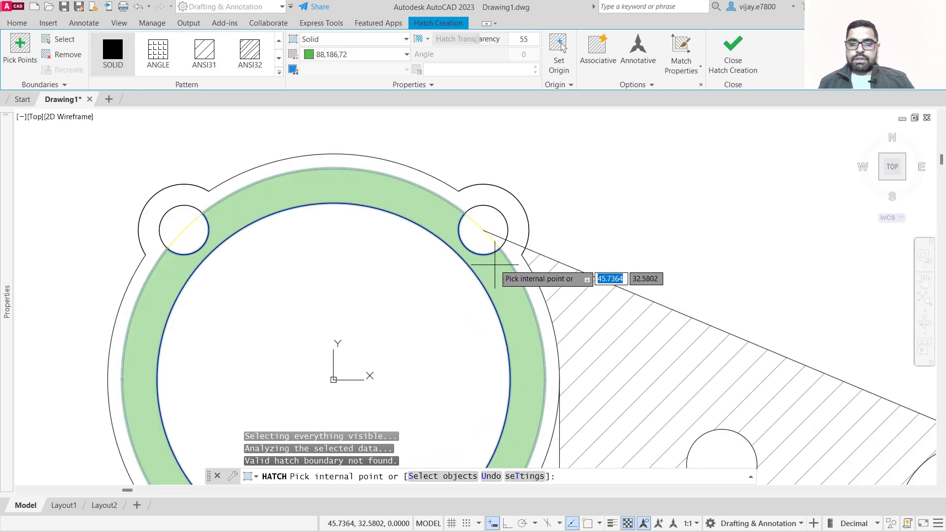
{"action": "key", "text": "Escape"}
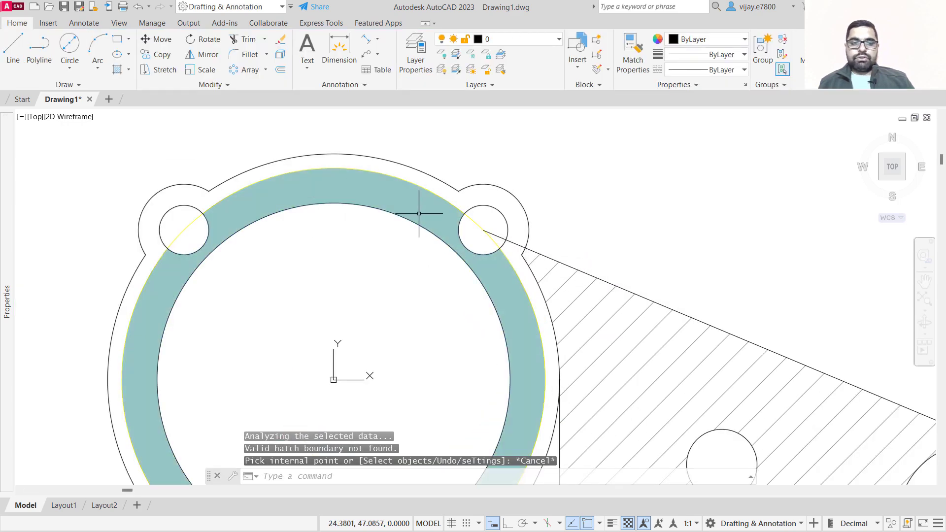
Trim the yellow circle segment that crosses the upper right bolt hole.
{"action": "left_click", "coordinate": [244, 39]}
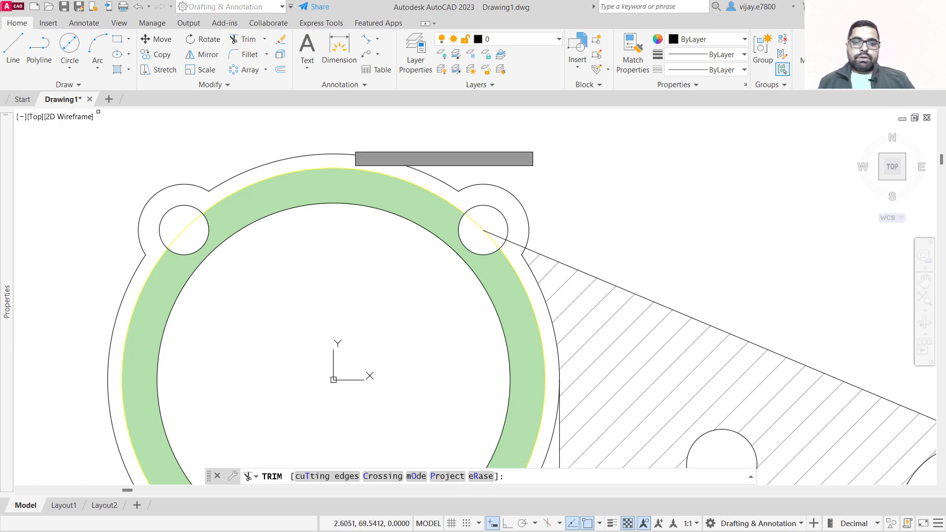
{"action": "left_click", "coordinate": [498, 236]}
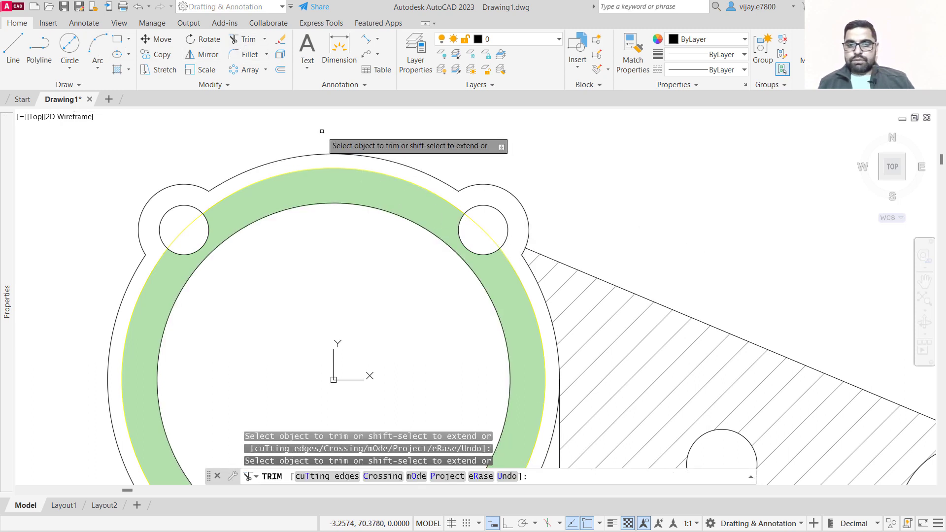
{"action": "key", "text": "Escape"}
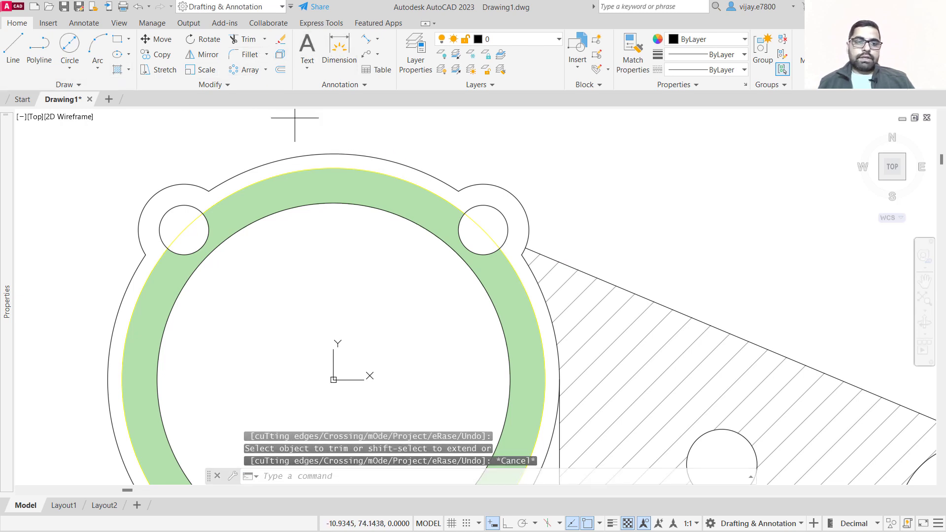
Hatch the outer flange ring between the yellow circle and the outline with the same solid green fill.
{"action": "left_click", "coordinate": [118, 71]}
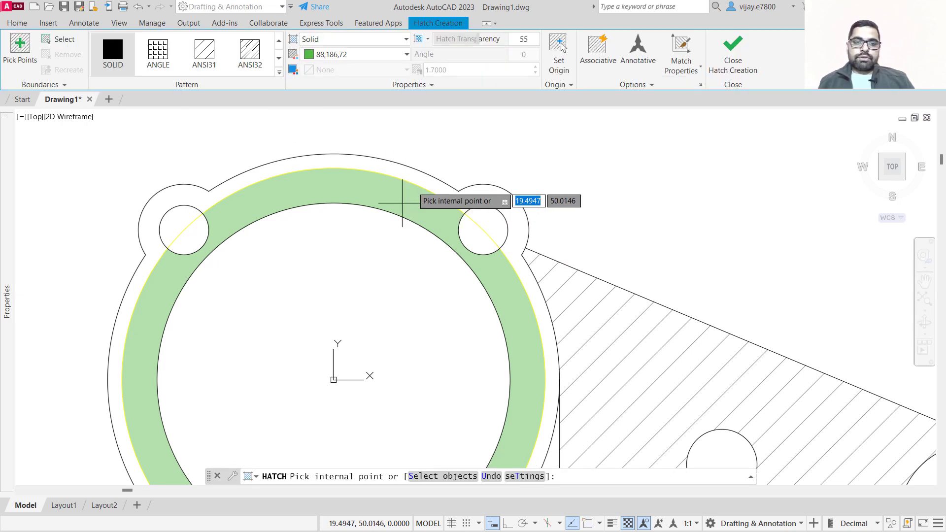
{"action": "left_click", "coordinate": [357, 162]}
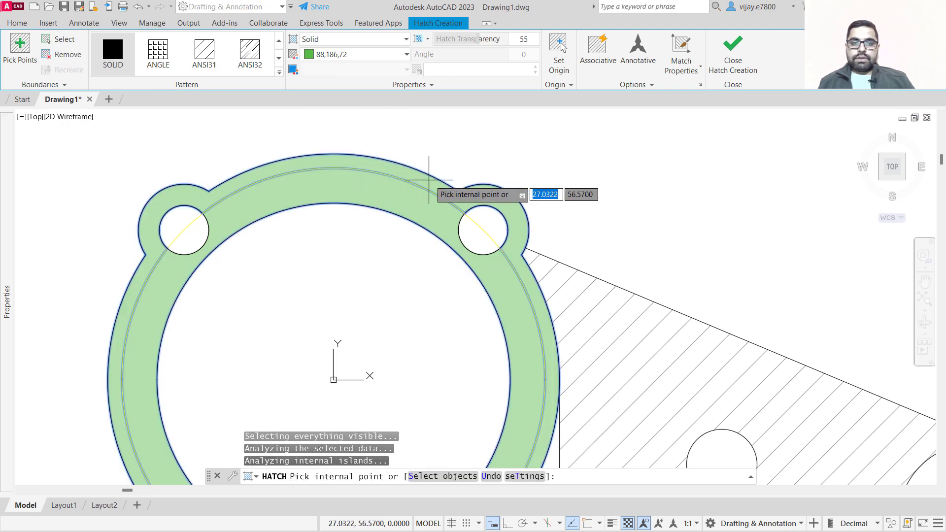
{"action": "scroll", "coordinate": [429, 178], "scroll_direction": "down", "scroll_amount": 2}
{"action": "key", "text": "Escape"}
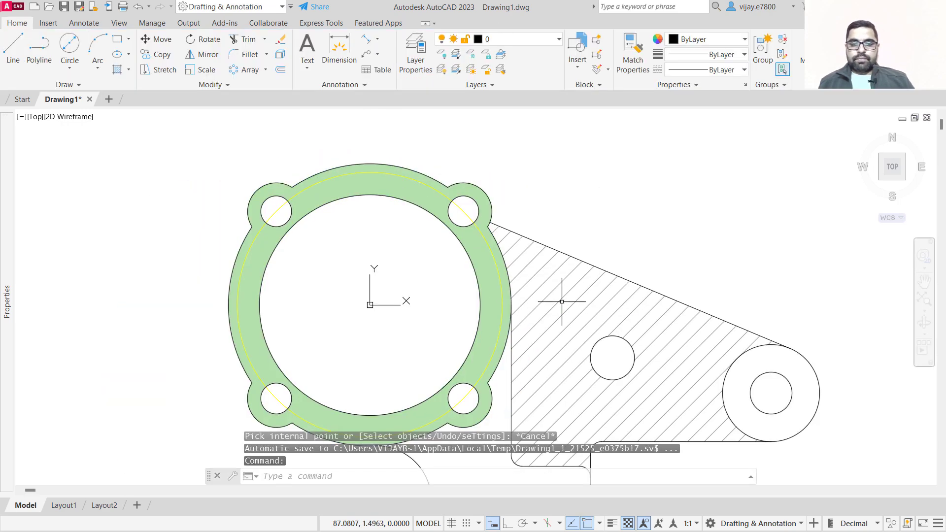
Hatch the lower boss region beneath the flange with the solid green fill.
{"action": "scroll", "coordinate": [563, 298], "scroll_direction": "down", "scroll_amount": 2}
{"action": "scroll", "coordinate": [692, 270], "scroll_direction": "up", "scroll_amount": 2}
{"action": "middle_click_drag", "start_coordinate": [692, 269], "coordinate": [601, 199]}
{"action": "scroll", "coordinate": [602, 199], "scroll_direction": "down", "scroll_amount": 2}
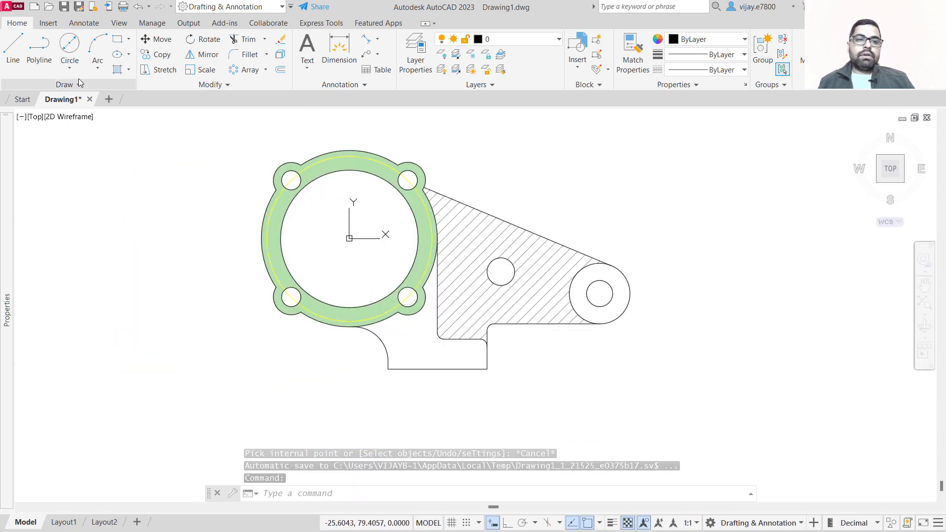
{"action": "left_click", "coordinate": [121, 71]}
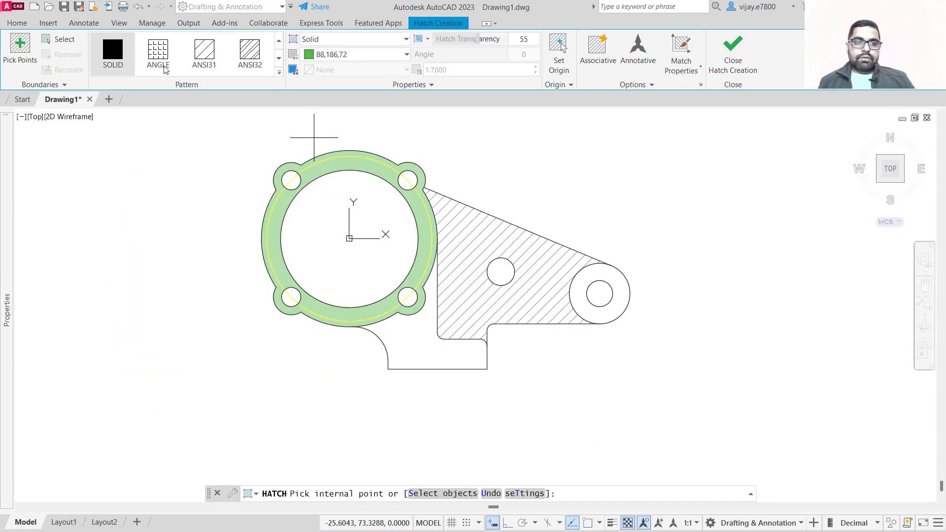
{"action": "left_click", "coordinate": [280, 74]}
{"action": "scroll", "coordinate": [208, 180], "scroll_direction": "down", "scroll_amount": 1}
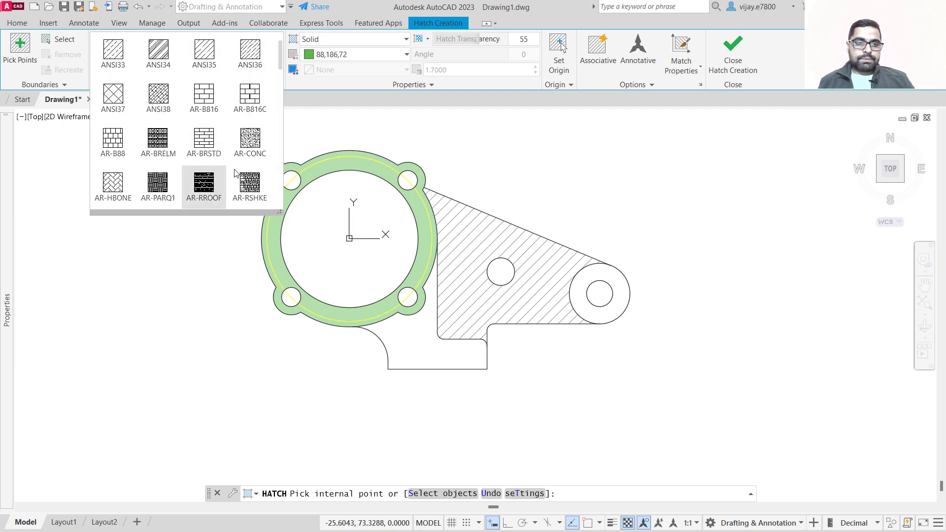
{"action": "scroll", "coordinate": [115, 146], "scroll_direction": "up", "scroll_amount": 1}
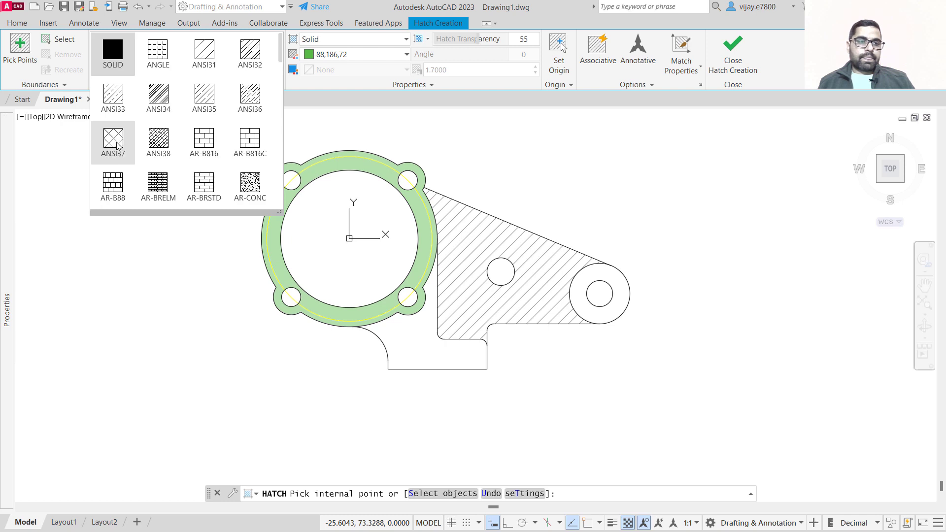
{"action": "left_click", "coordinate": [114, 147]}
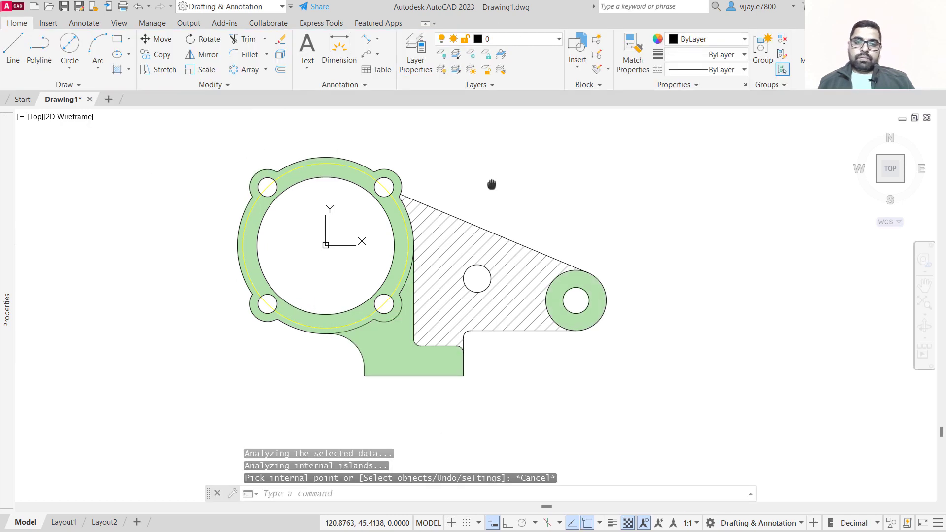
Turn the dimensions layer back on.
{"action": "left_click", "coordinate": [523, 39]}
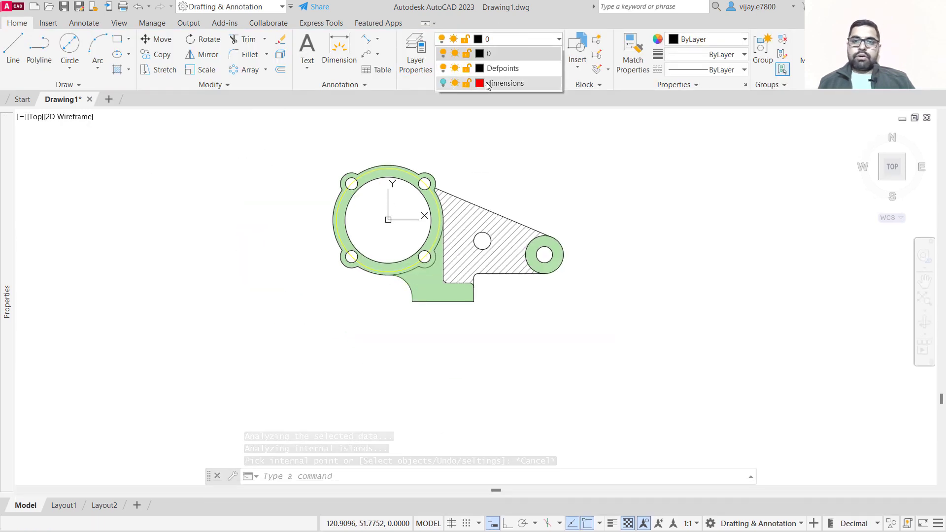
{"action": "left_click", "coordinate": [443, 82]}
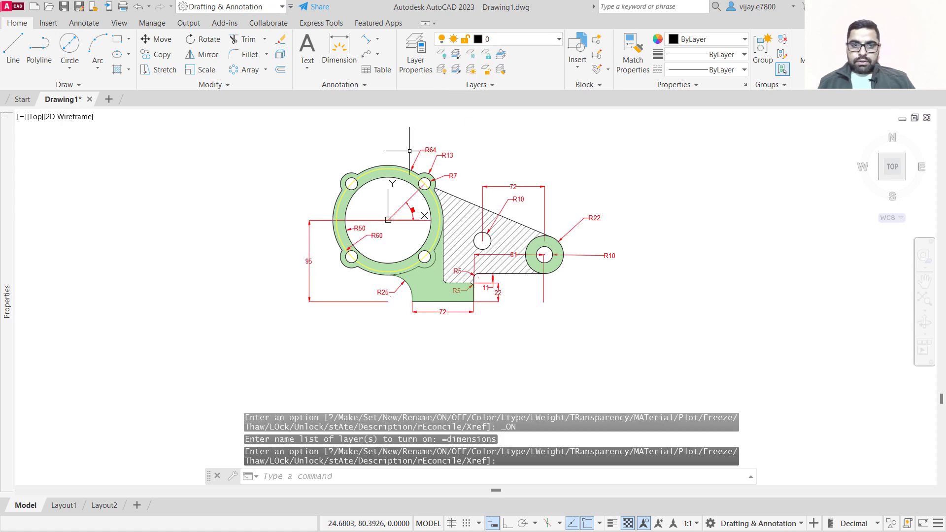
{"action": "scroll", "coordinate": [455, 201], "scroll_direction": "up", "scroll_amount": 3}
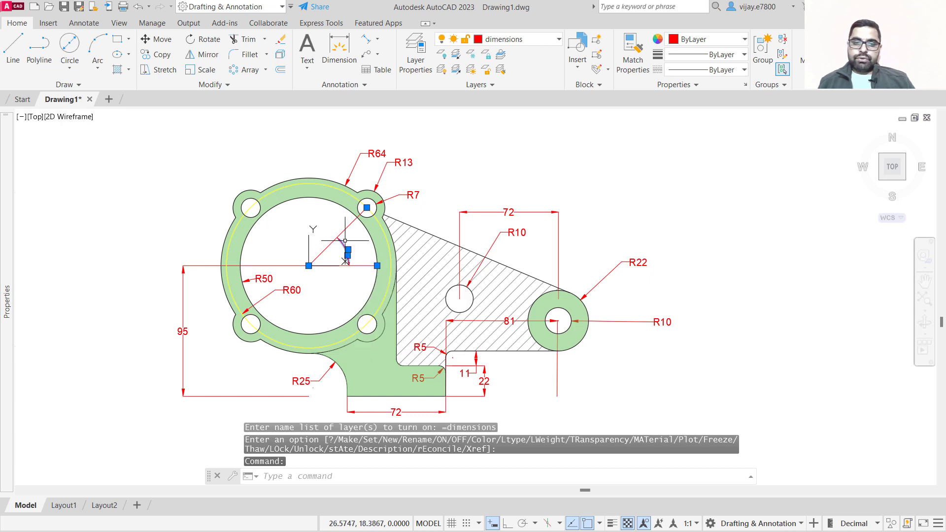
Set the 45° angular dimension's text height to 5.5 in its properties.
{"action": "right_click", "coordinate": [345, 241]}
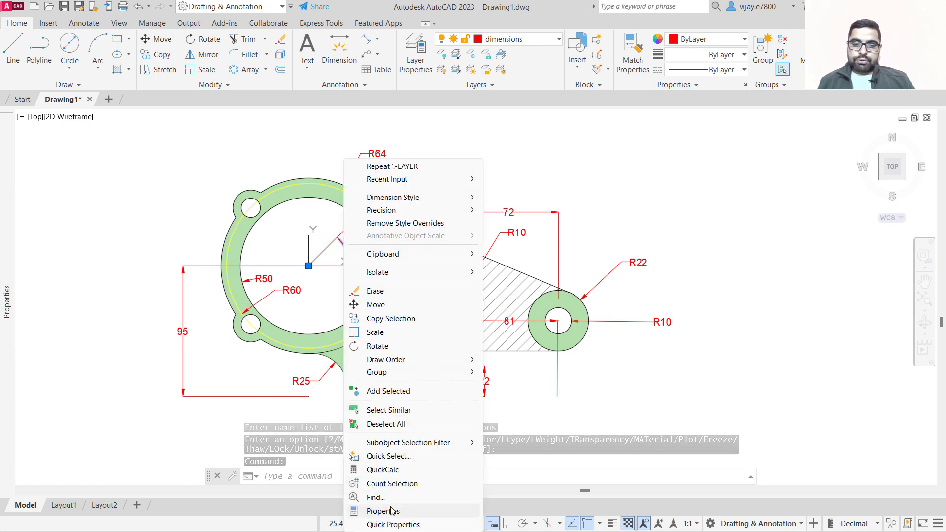
{"action": "left_click", "coordinate": [392, 511]}
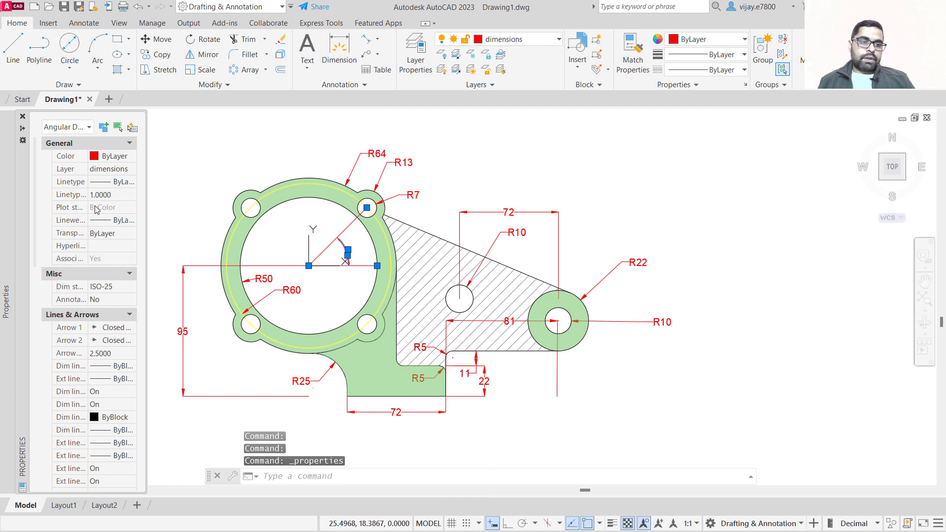
{"action": "scroll", "coordinate": [83, 311], "scroll_direction": "down", "scroll_amount": 8}
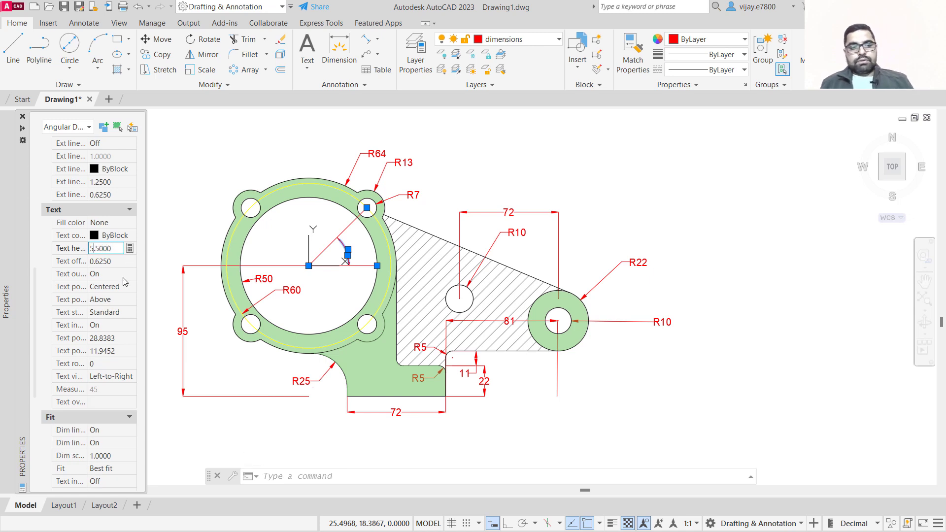
{"action": "key", "text": "Escape"}
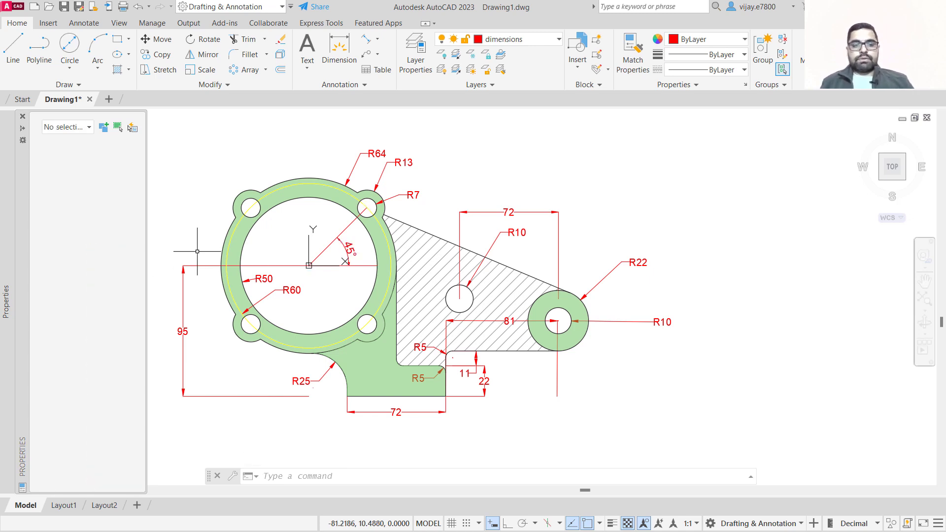
{"action": "mouse_move", "coordinate": [447, 173]}
{"action": "middle_mouse_down"}
{"action": "mouse_move", "coordinate": [499, 197]}
{"action": "mouse_move", "coordinate": [509, 186]}
{"action": "middle_mouse_up"}
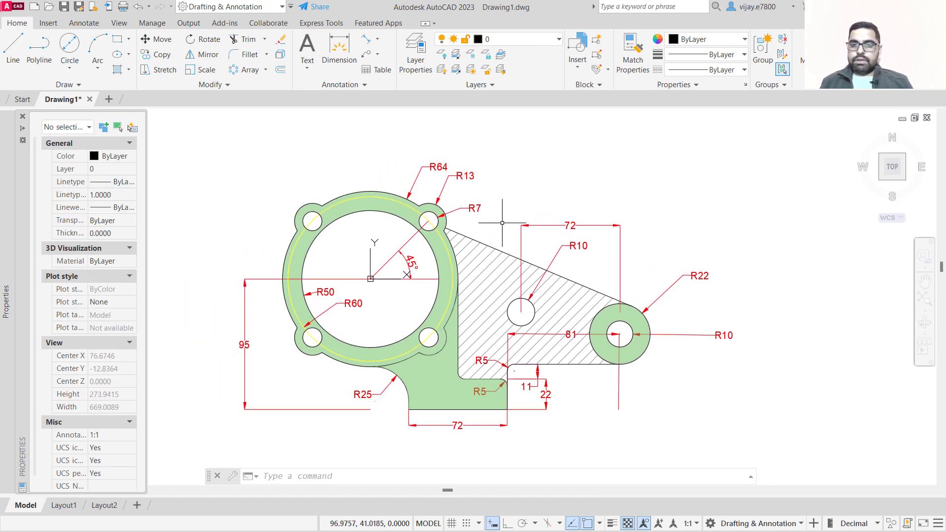